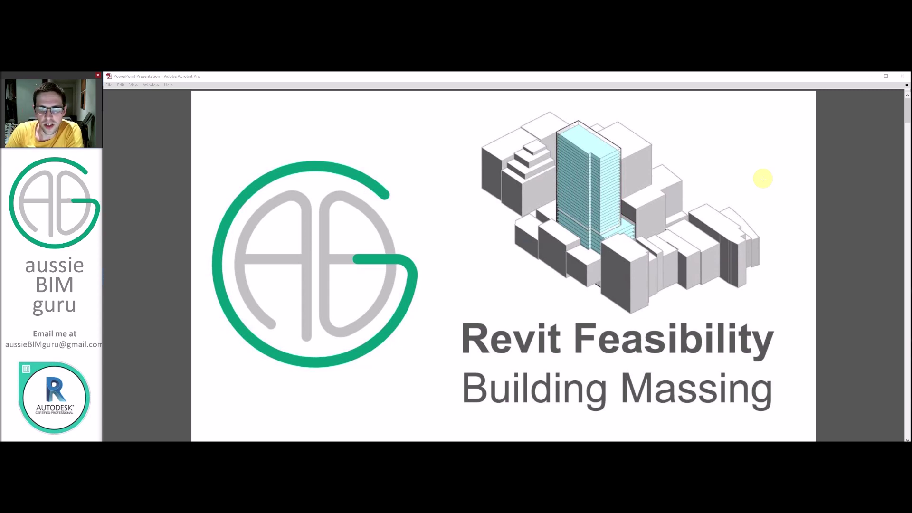
scroll(774, 191, "down", 1)
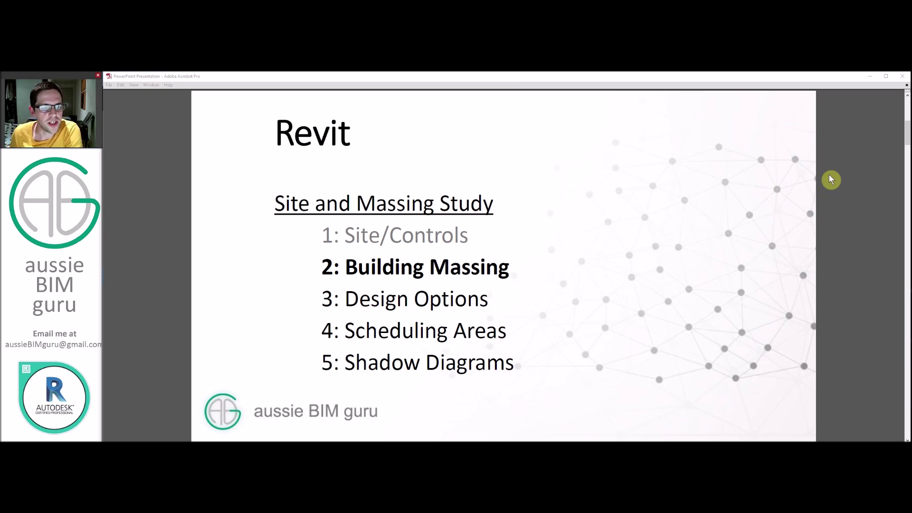
scroll(829, 175, "down", 1)
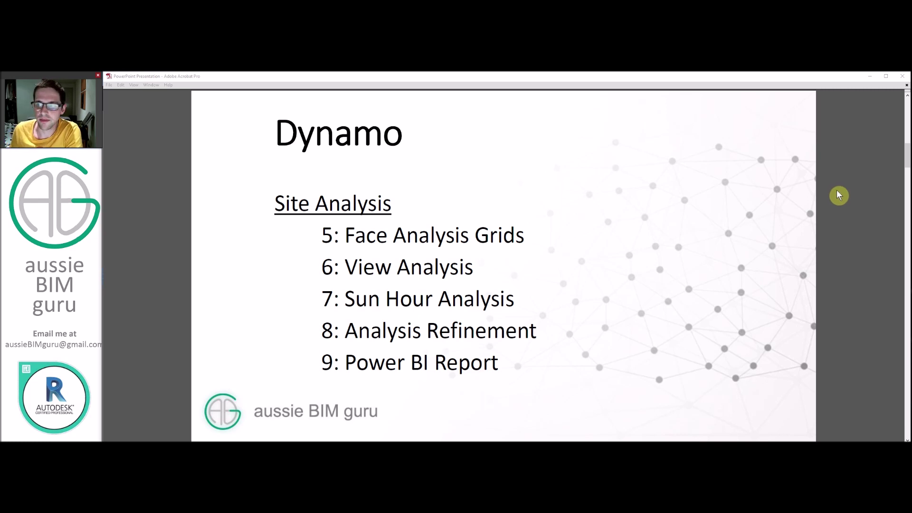
scroll(837, 194, "down", 1)
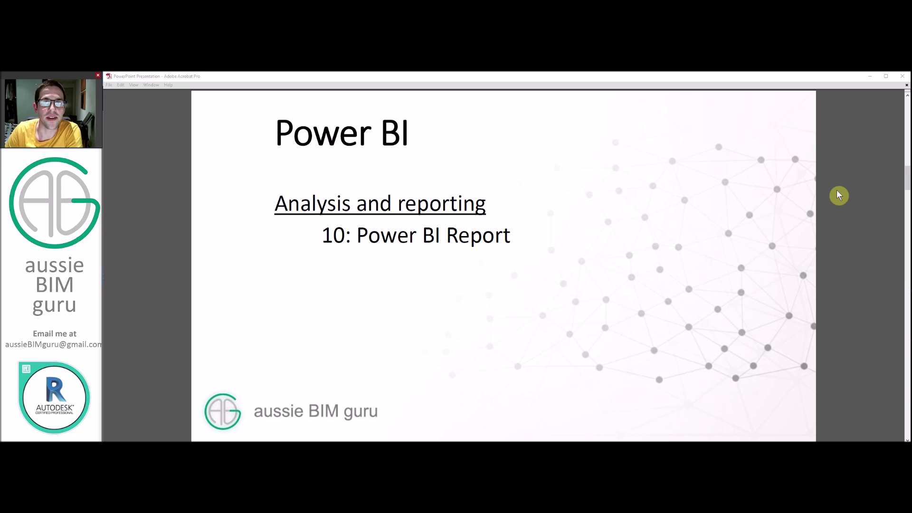
scroll(843, 189, "down", 1)
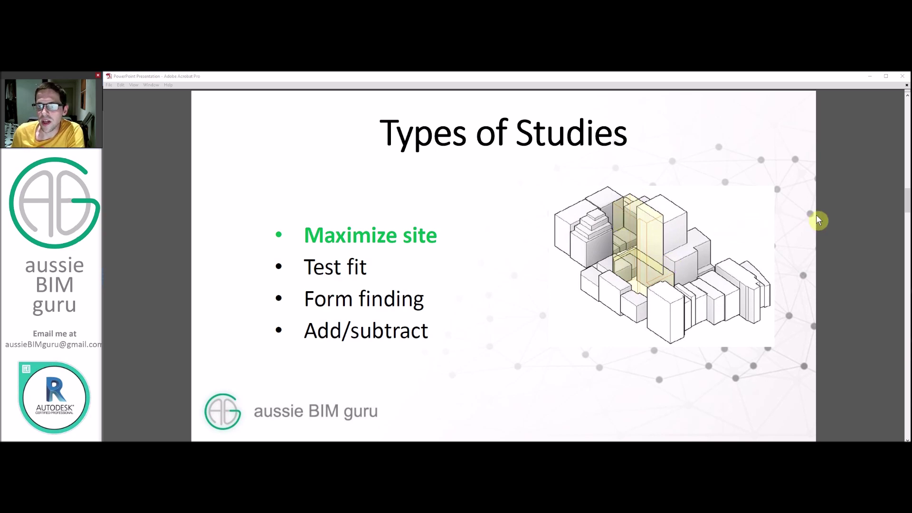
scroll(816, 215, "down", 1)
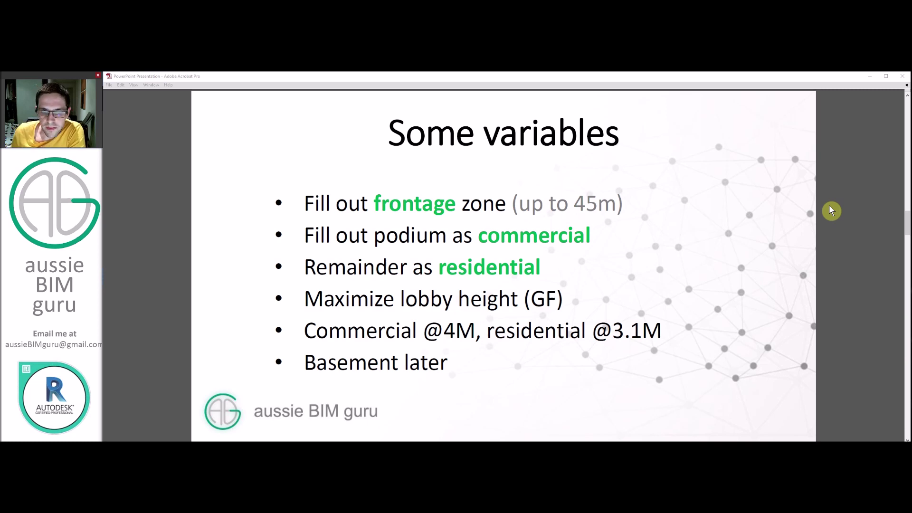
scroll(831, 210, "down", 1)
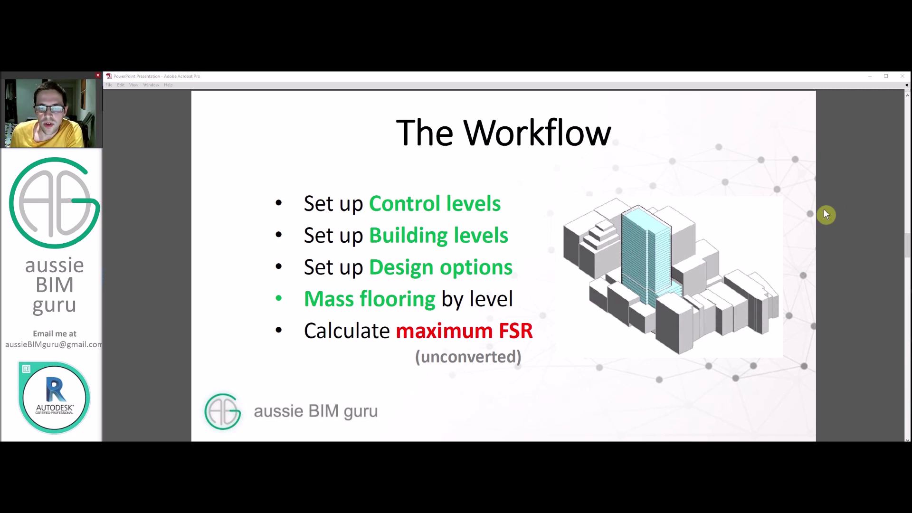
scroll(836, 205, "down", 1)
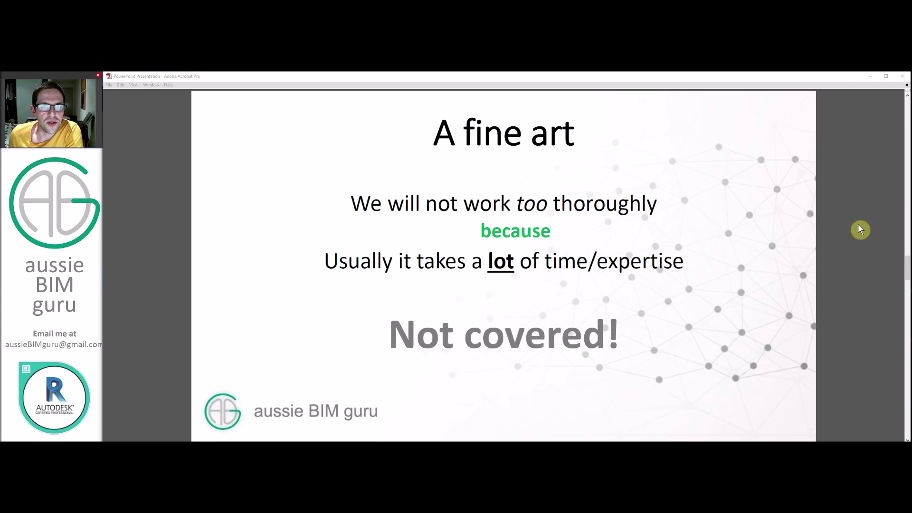
scroll(860, 230, "down", 1)
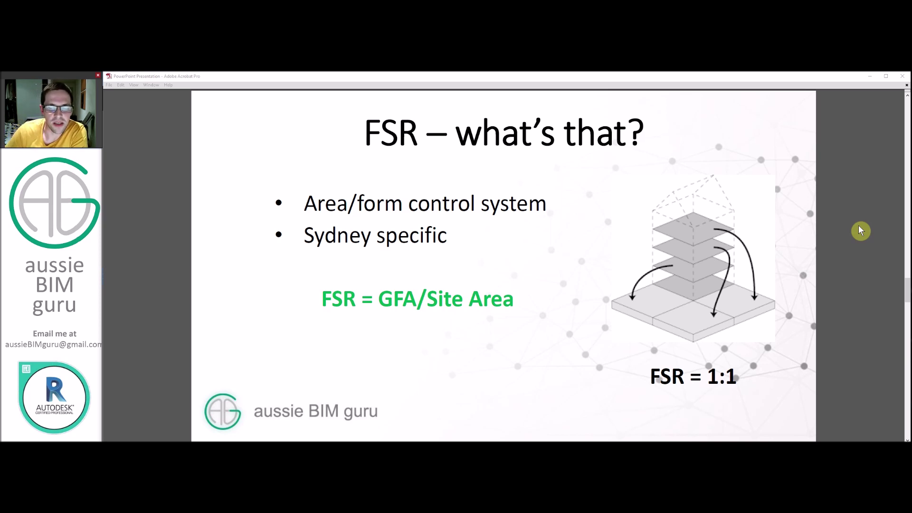
scroll(865, 241, "down", 1)
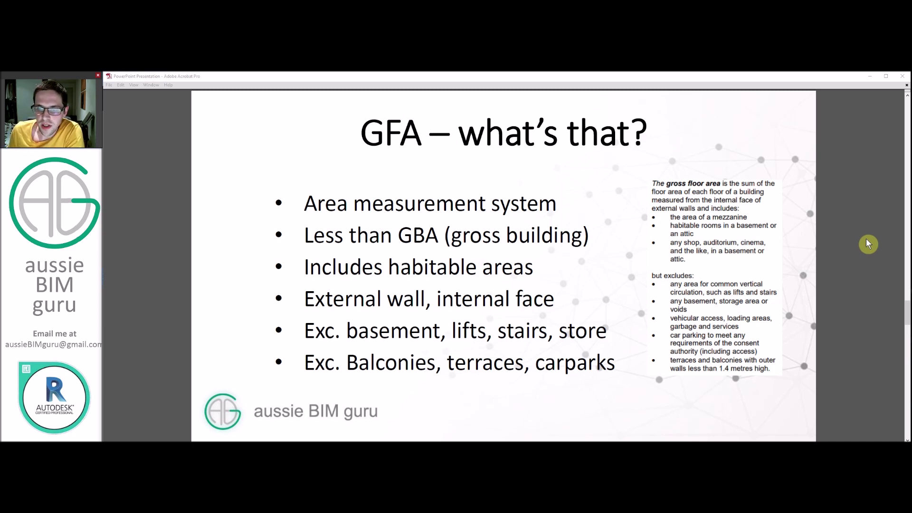
scroll(865, 238, "down", 1)
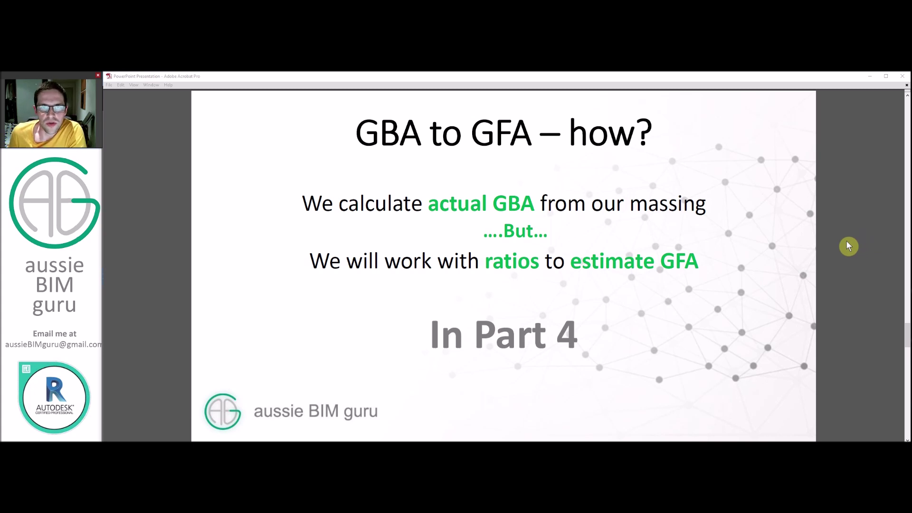
scroll(846, 242, "down", 1)
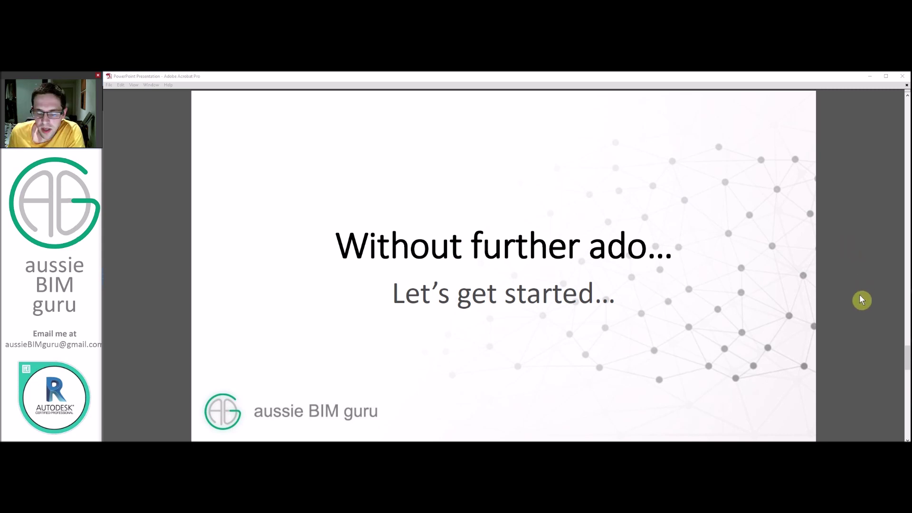
mouse_move(415, 440)
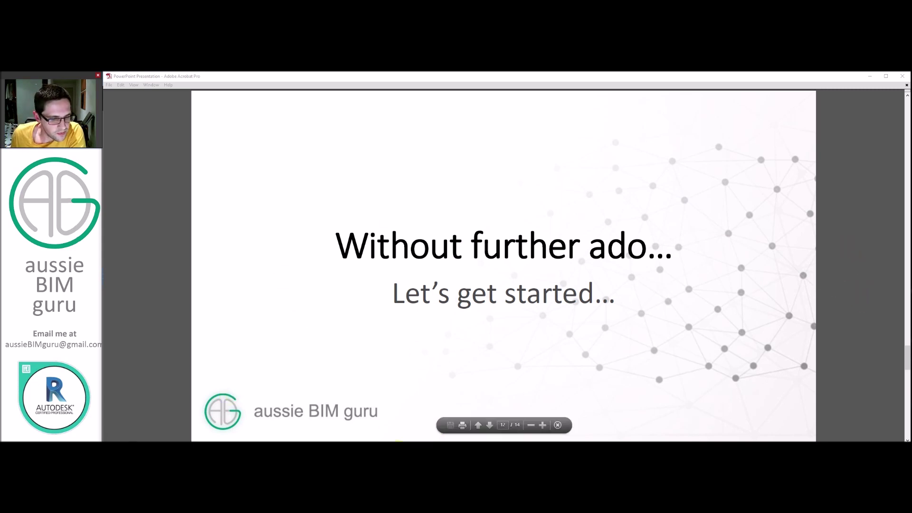
Switch to the Revit model and add a design option named Off to the Planning Controls option set
key("alt+Tab")
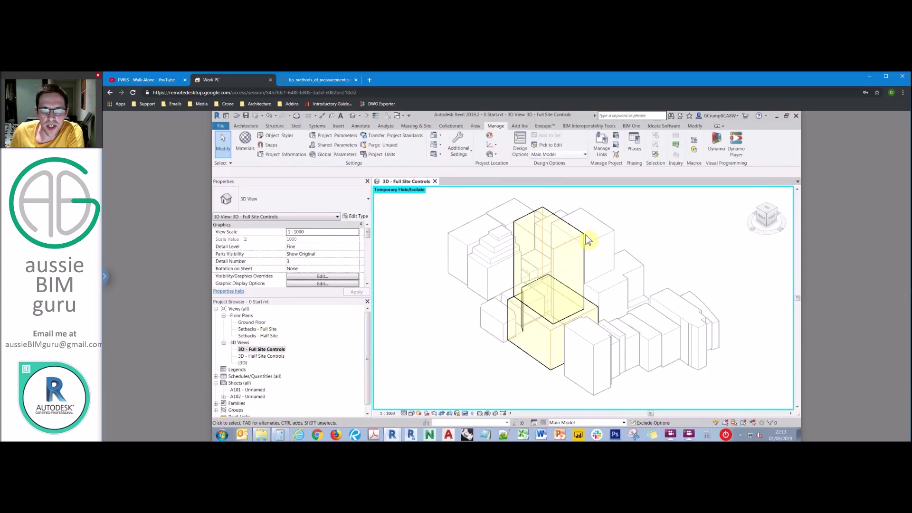
left_click(521, 143)
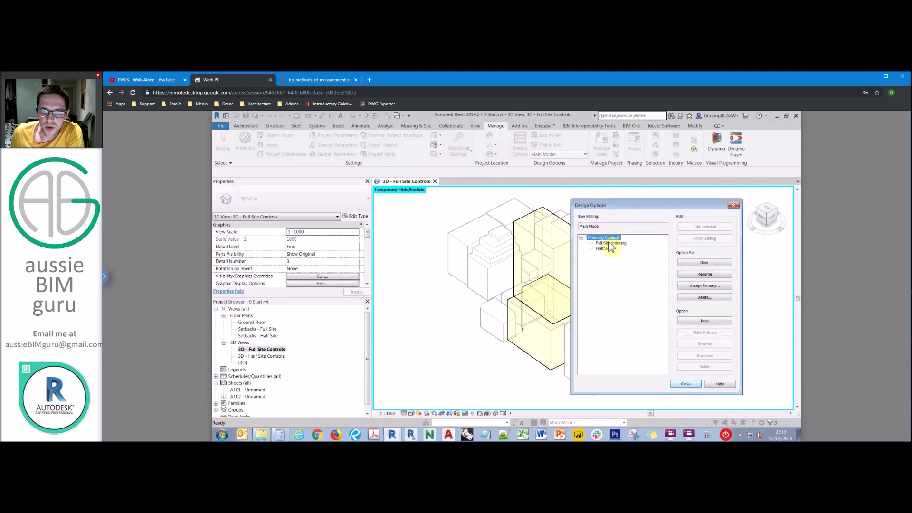
left_click(610, 243)
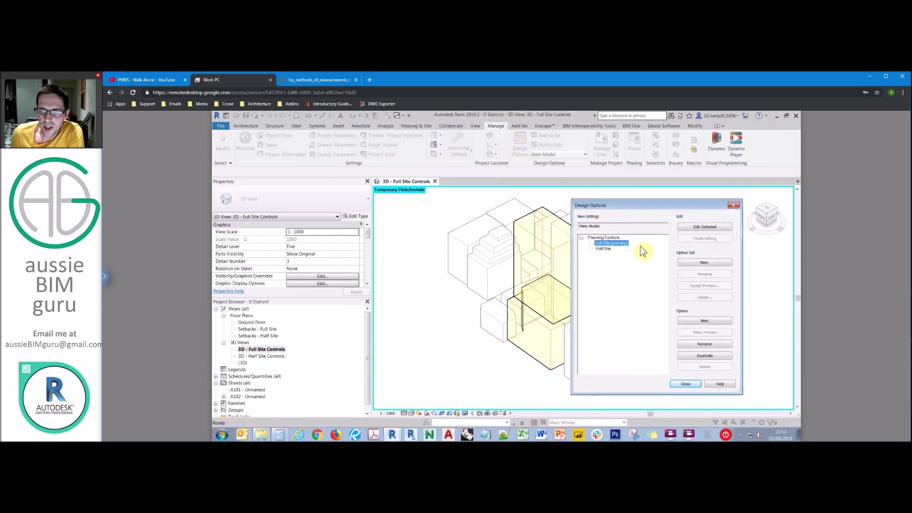
left_click(704, 321)
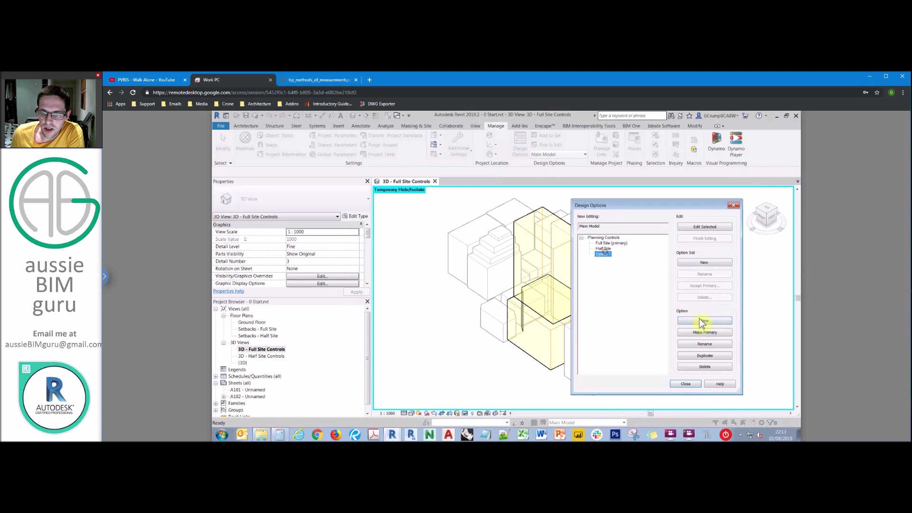
left_click(704, 343)
type("O")
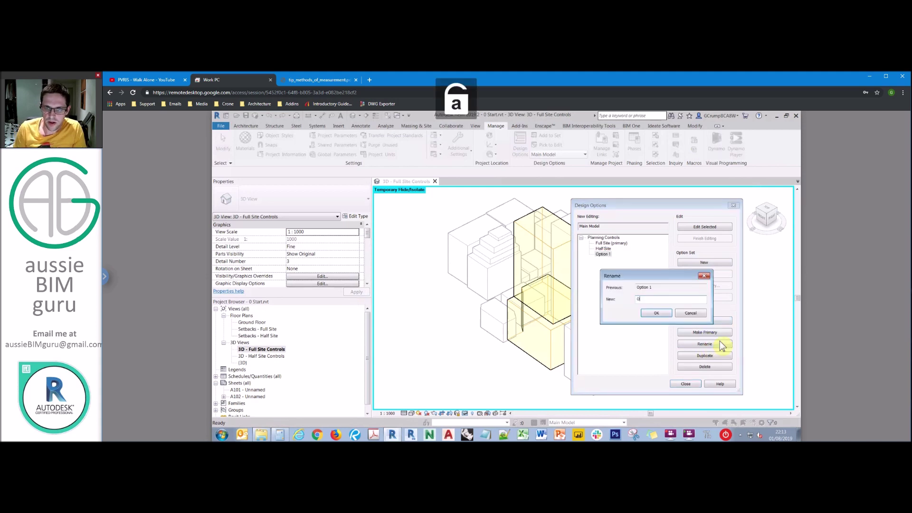
key("Return")
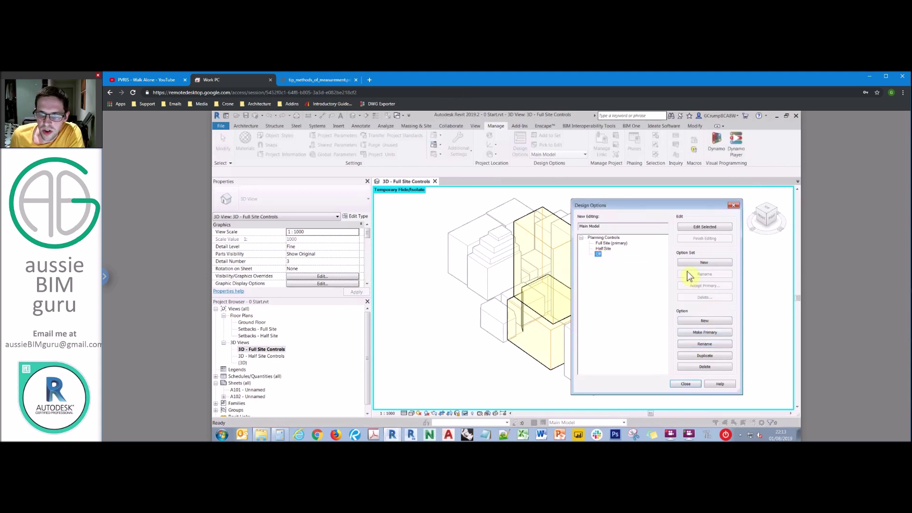
Make Off the primary option of the Planning Controls set, leaving the main model as the one being edited
left_click(700, 227)
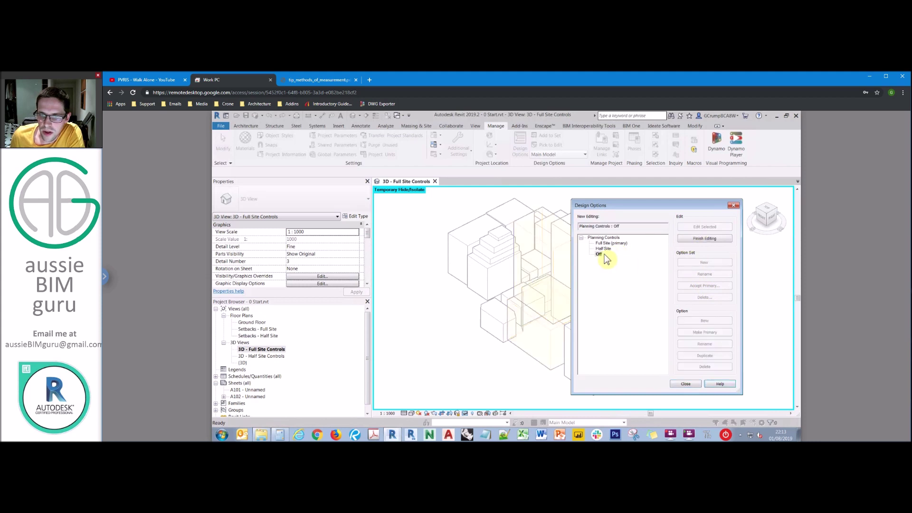
left_click(703, 238)
left_click(602, 248)
left_click(598, 254)
left_click(704, 332)
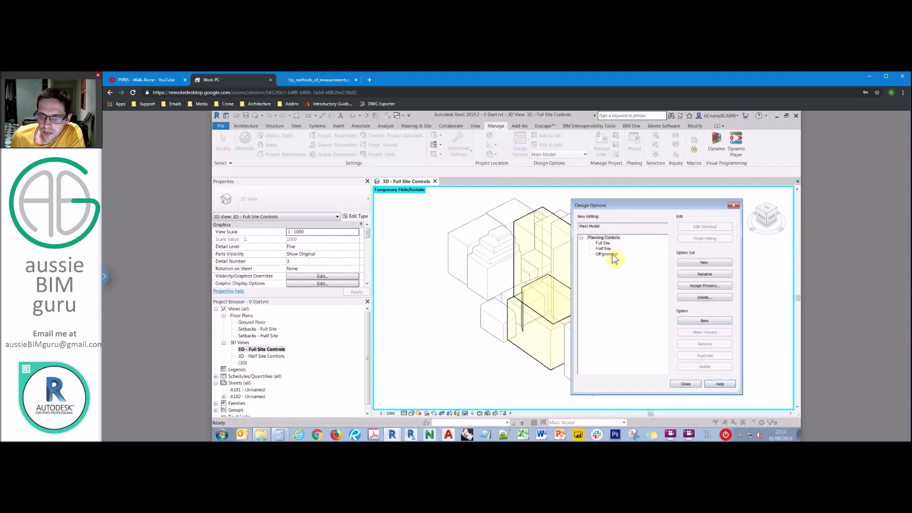
left_click(686, 384)
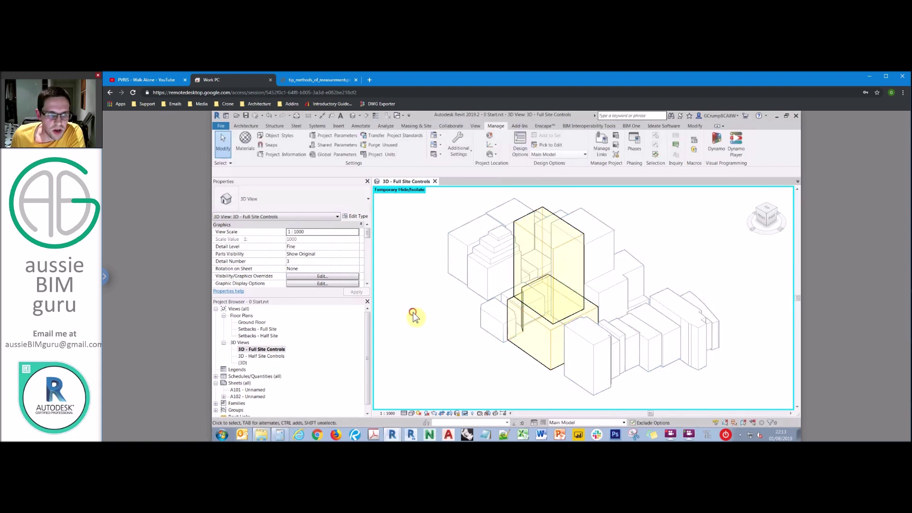
Try overriding the Planning Controls design option in the 3D - Full Site Controls view's visibility settings to hide the control masses
key("v")
key("v")
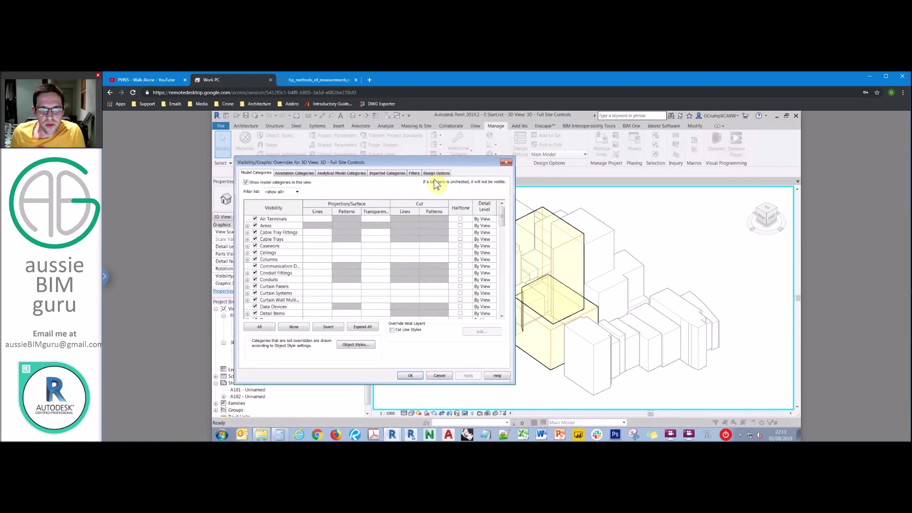
left_click(436, 172)
left_click(495, 195)
left_click(480, 209)
left_click(411, 375)
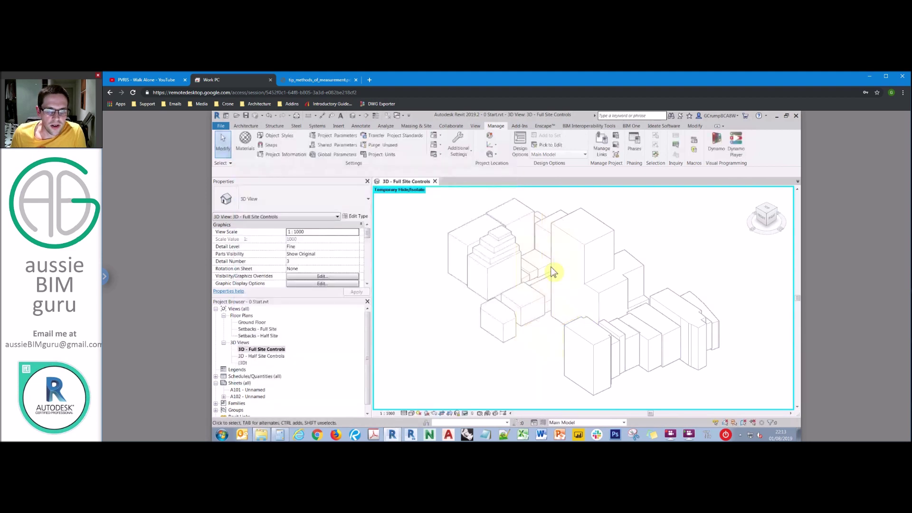
left_click(553, 272)
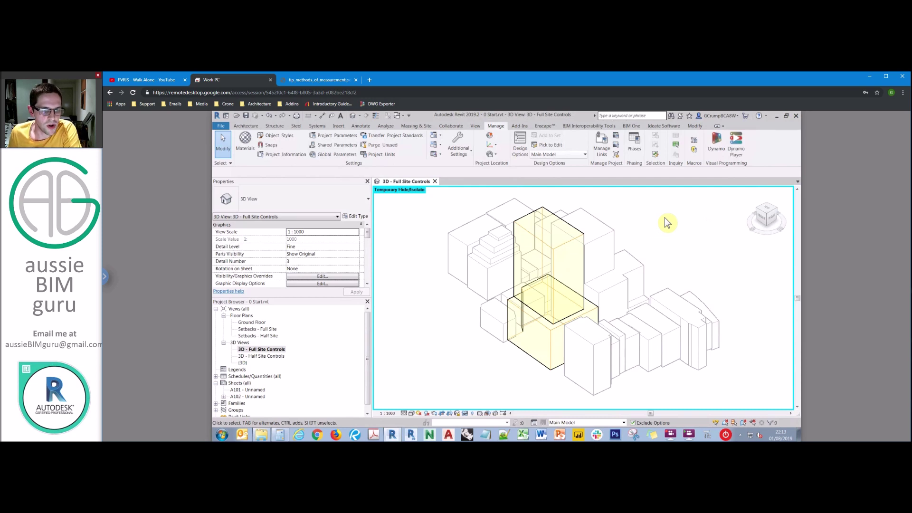
left_click(309, 349)
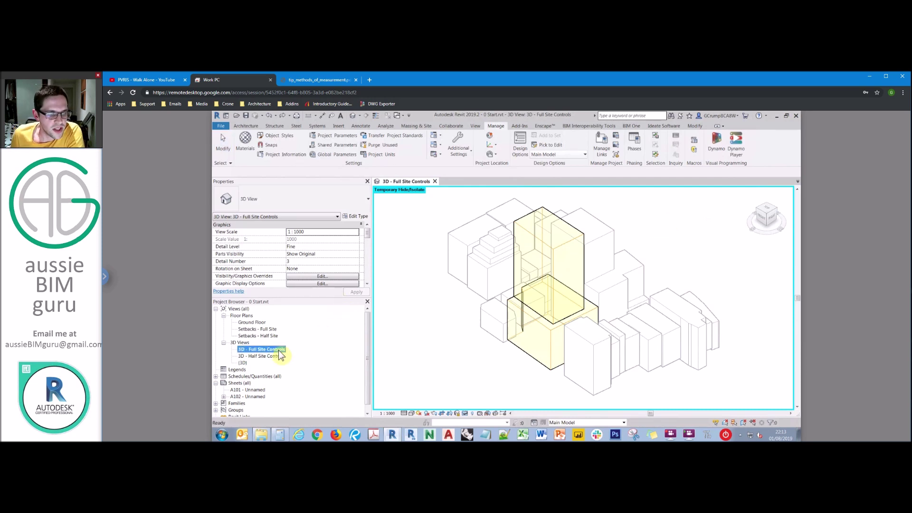
Create a new design option set and rename it Option 1 - Full Site
left_click(521, 148)
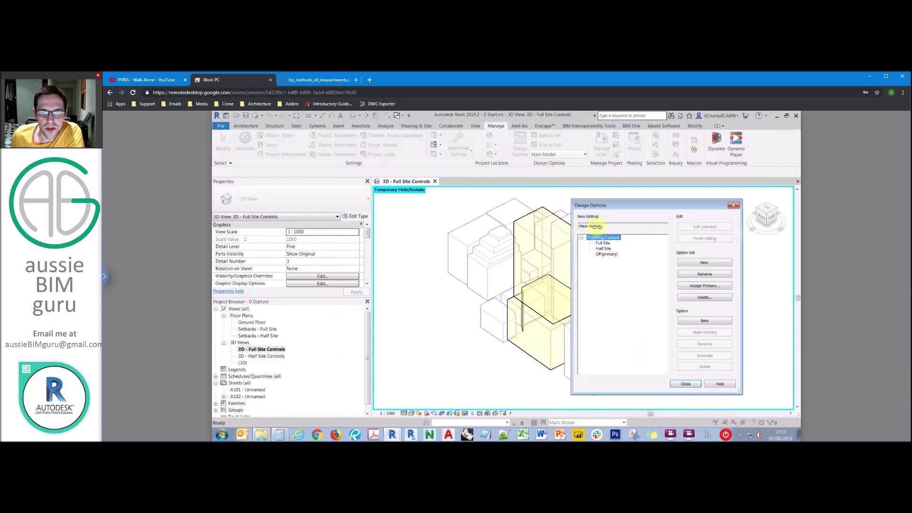
left_click(702, 264)
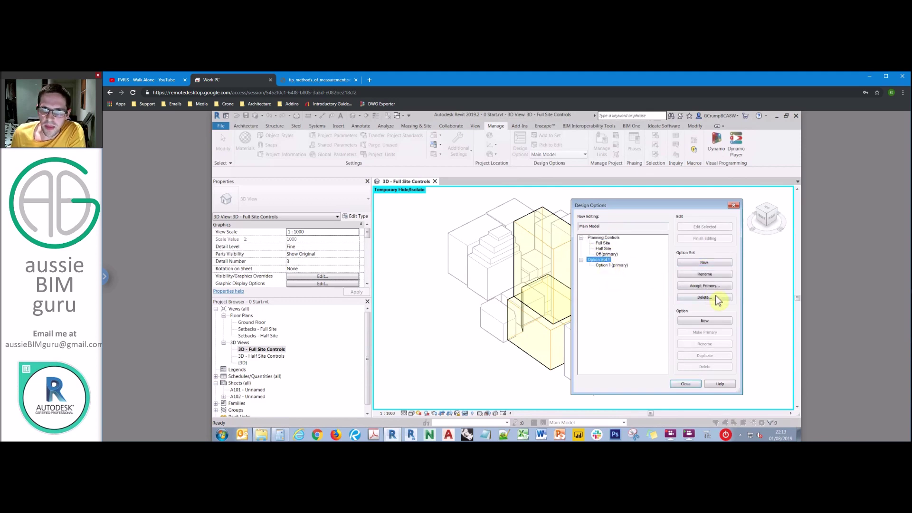
left_click(713, 274)
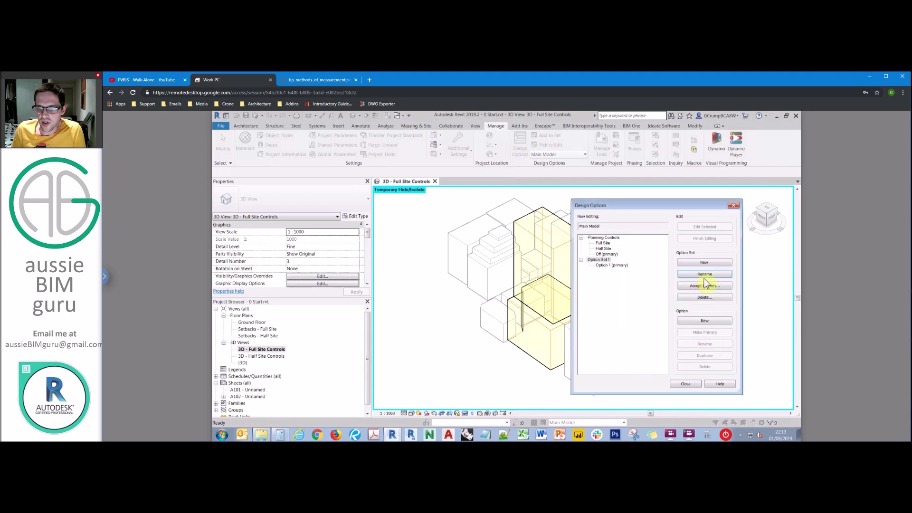
key("Caps_Lock")
type("Option 1 - ")
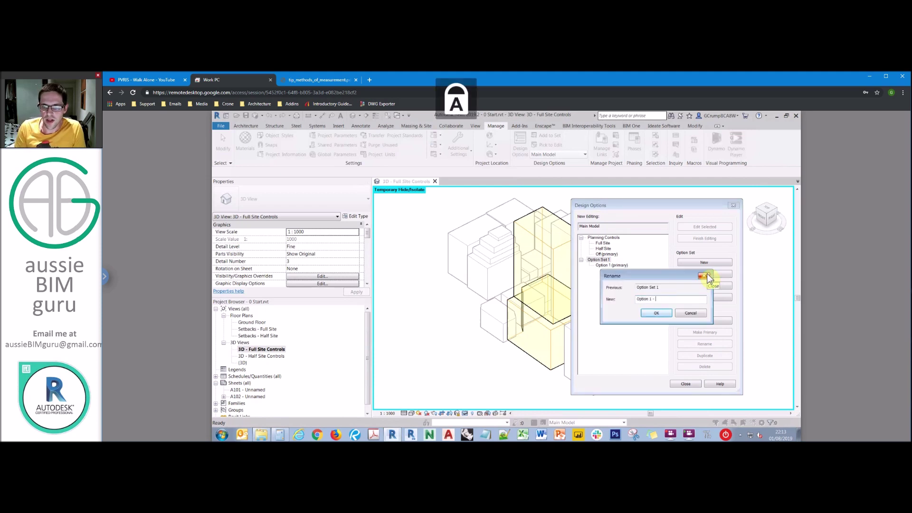
type("Full Site")
key("Return")
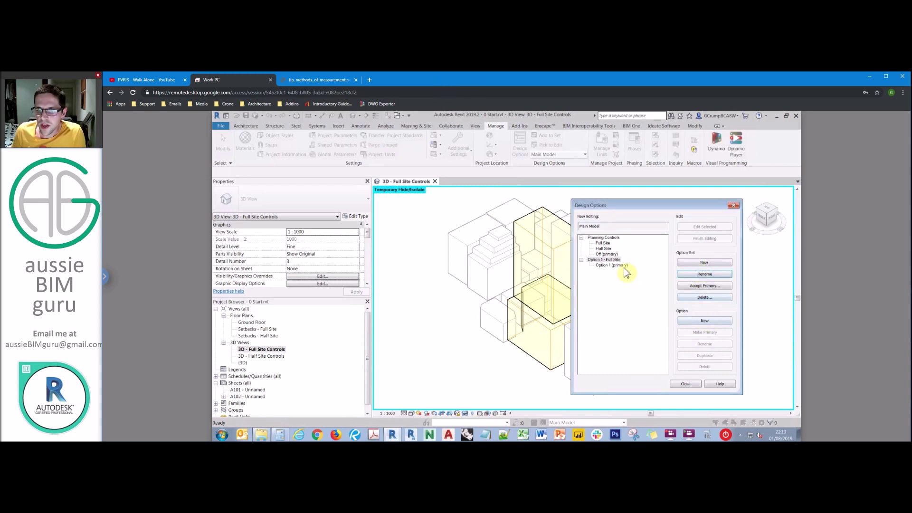
Rename the primary option of the Option 1 - Full Site set as Off
left_click(617, 265)
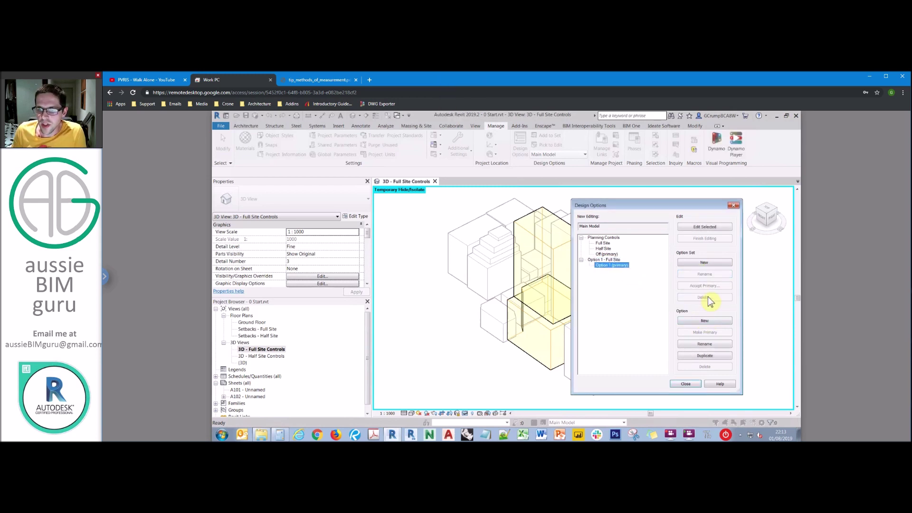
left_click(711, 344)
key("Caps_Lock")
type("Offd")
key("Return")
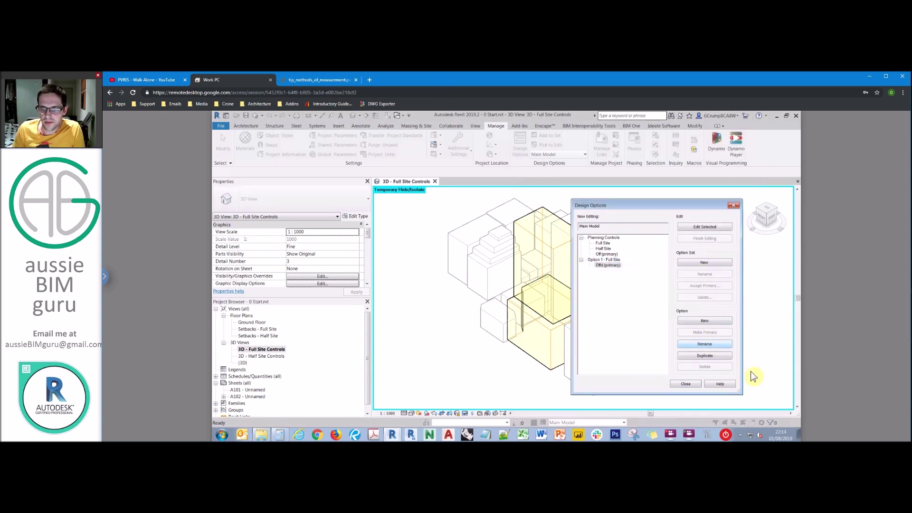
left_click(702, 357)
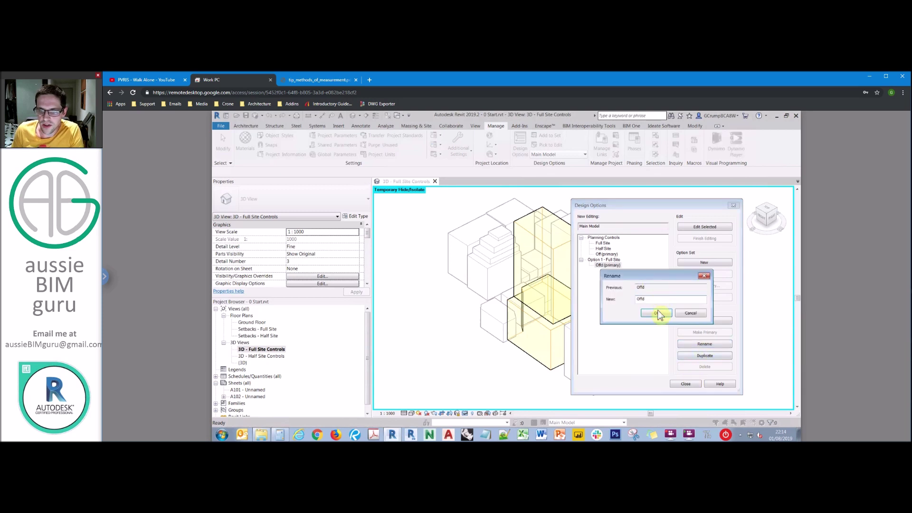
left_click(660, 313)
Add a new option to the Option 1 - Full Site set and rename it 1A - Maximize
left_click(706, 321)
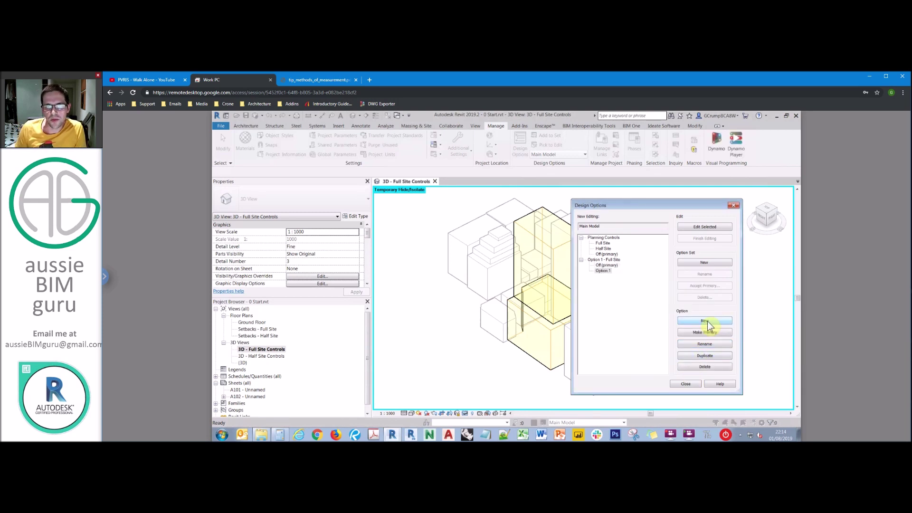
left_click(712, 348)
key("Caps_Lock")
type("1")
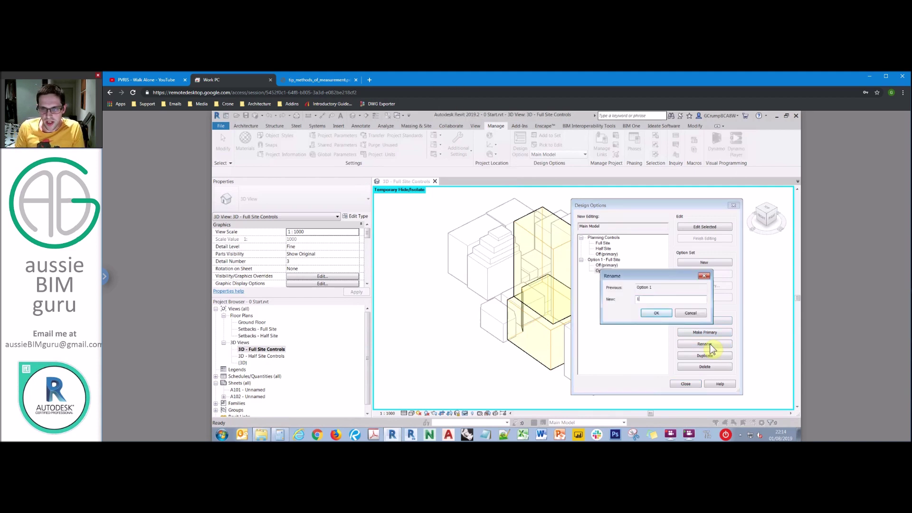
type("5 -")
key("Caps_Lock")
type("Maximize")
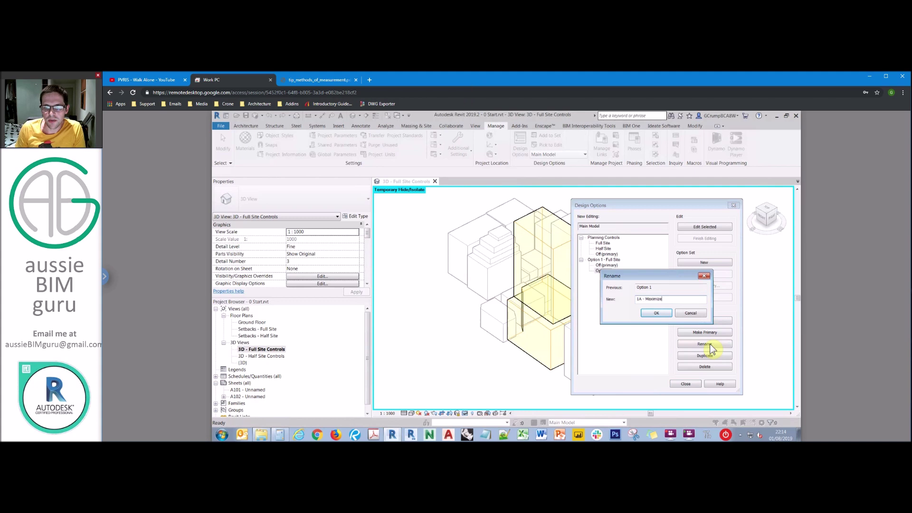
key("Return")
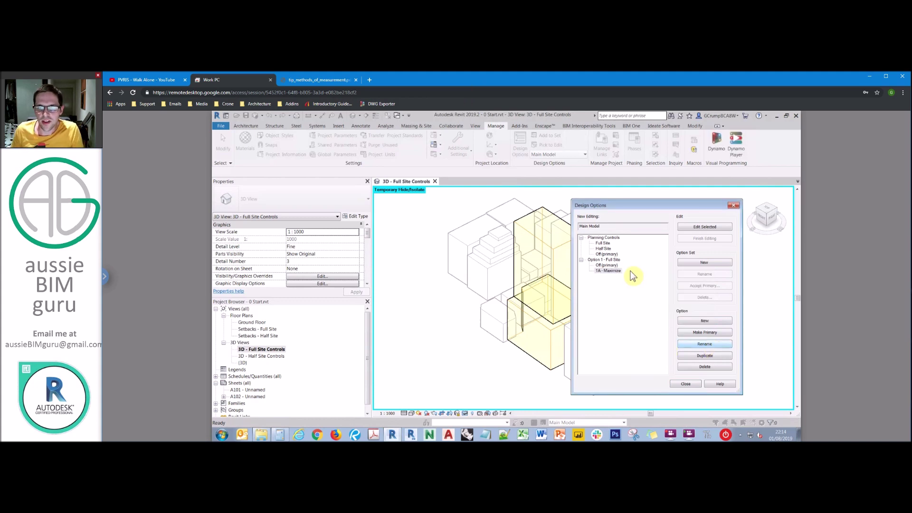
Create another design option set and rename it Option 2 - Half Site
left_click(607, 260)
left_click(704, 262)
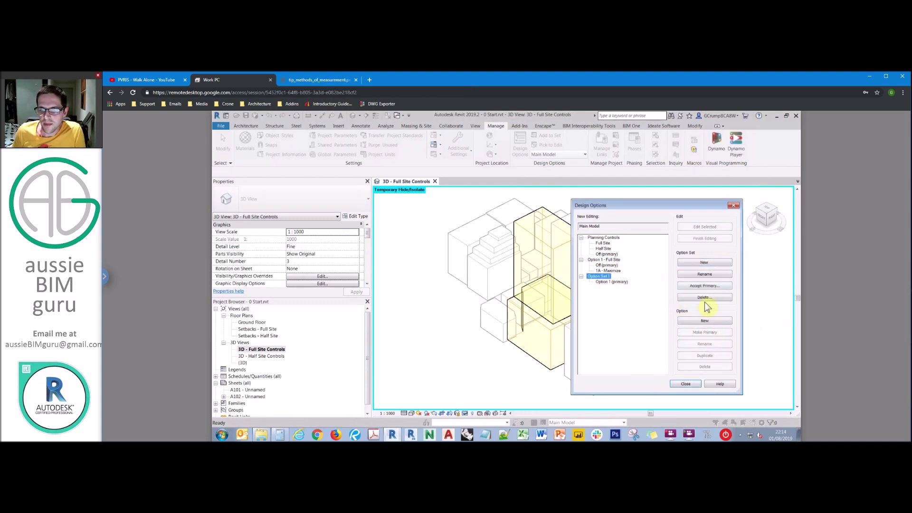
left_click(710, 274)
key("Caps_Lock")
type("O")
key("Caps_Lock")
type("pti")
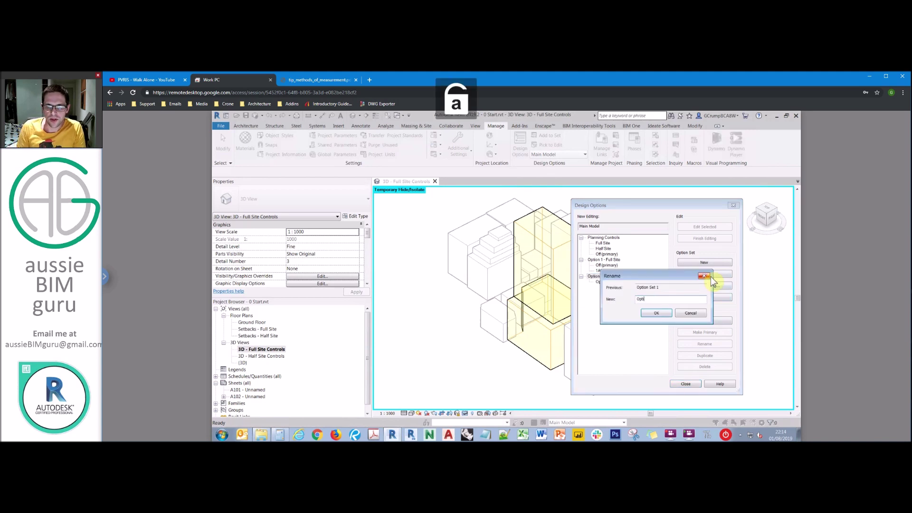
type("on 2 - H")
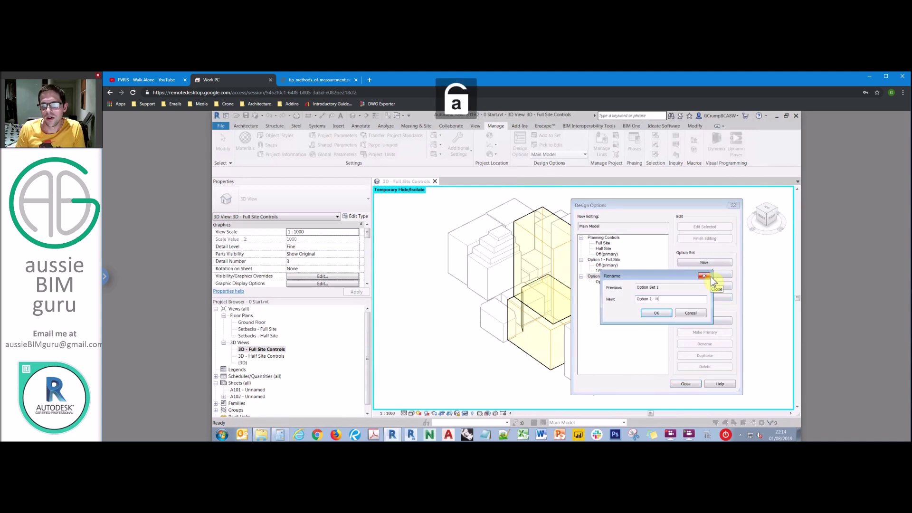
type("alf Site")
key("Return")
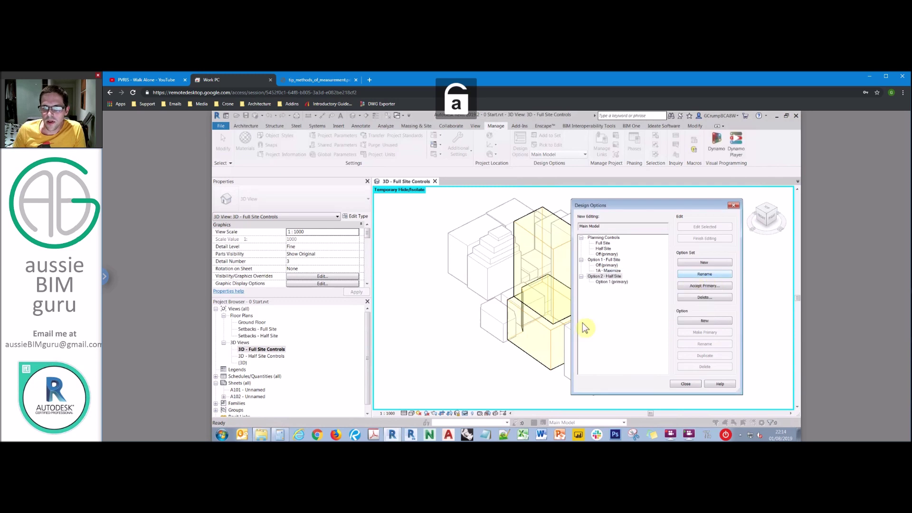
Rename the primary option of the Option 2 - Half Site set as Off
left_click(611, 281)
left_click(706, 344)
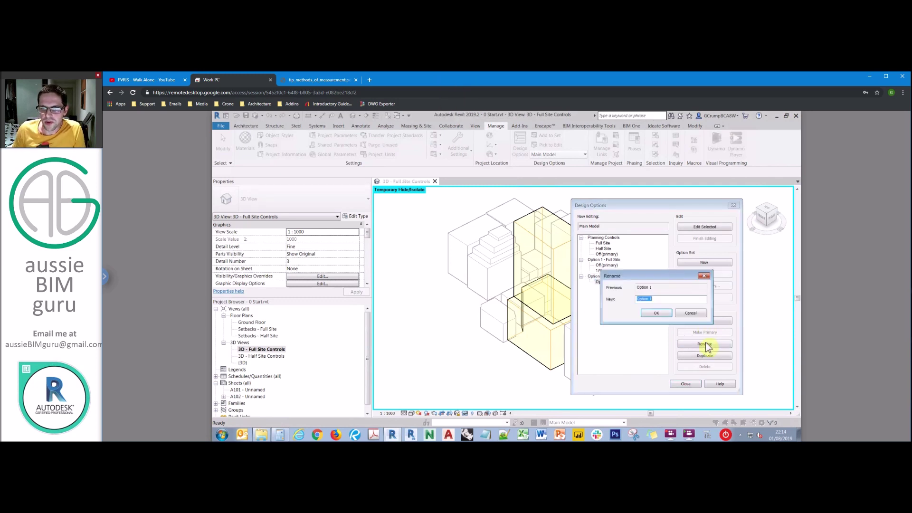
type("Off")
key("Return")
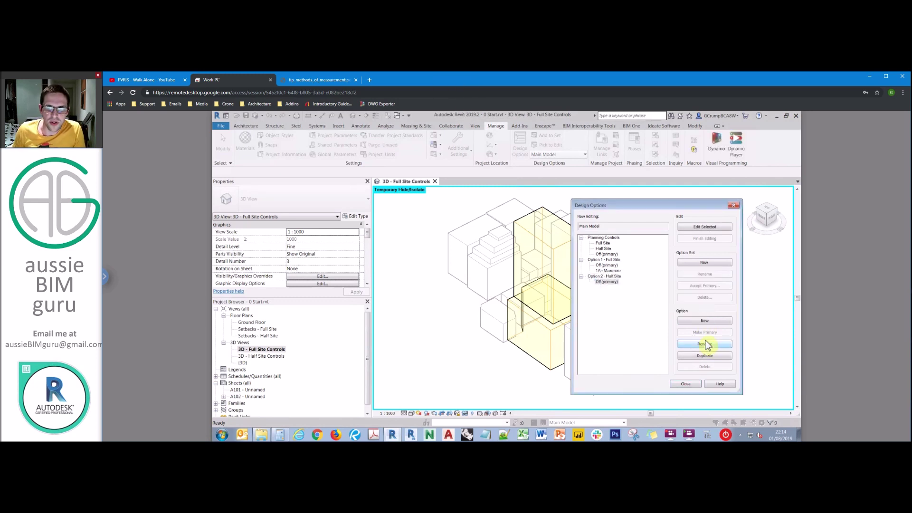
Add a new option to the Option 2 - Half Site set and rename it 2A - Maximize
left_click(700, 322)
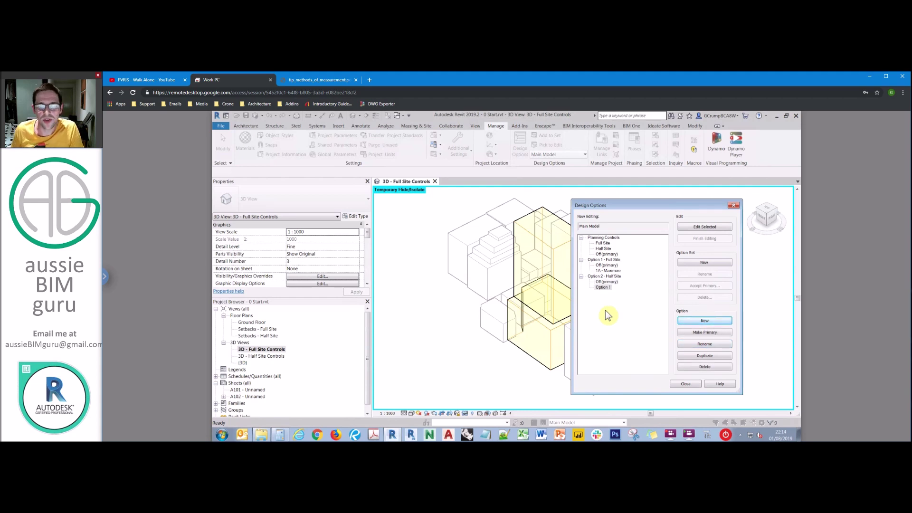
left_click(603, 286)
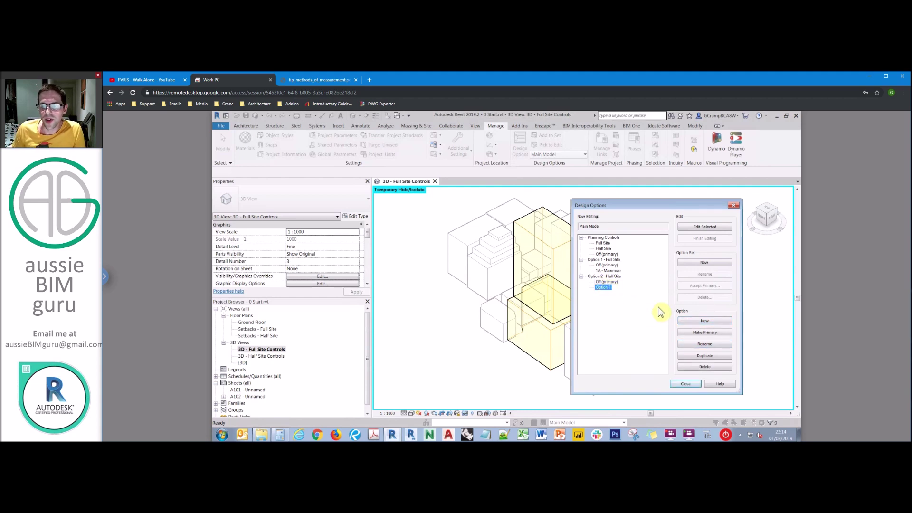
key("Caps_Lock")
left_click(704, 344)
type("2A")
key("Caps_Lock")
type("- Maximize")
key("Return")
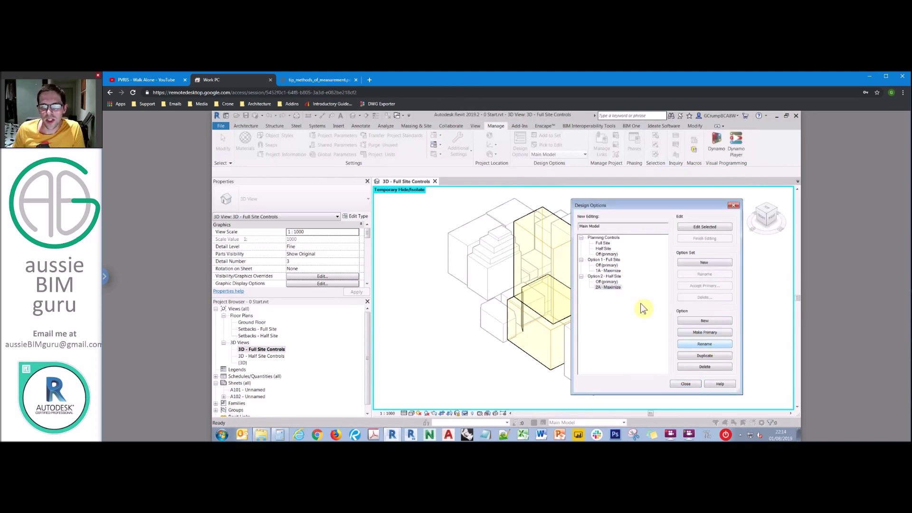
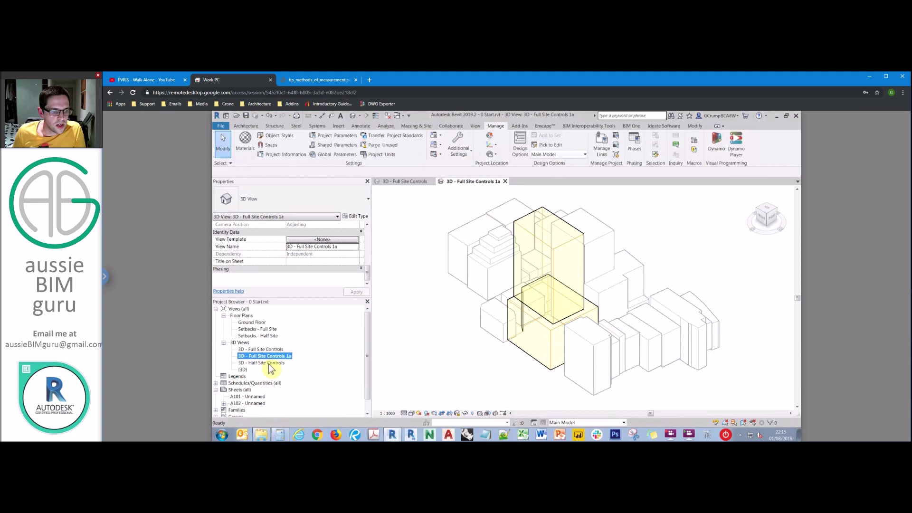
Duplicate the 3D - Half Site Controls view as 3D - Half Site Controls 2a and set its Option 2 - Half Site display to 2A - Maximize
left_click(387, 272)
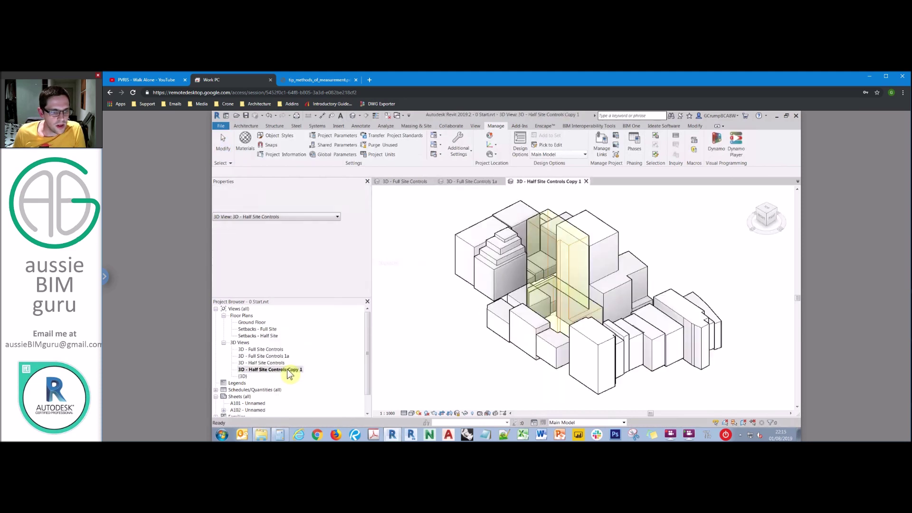
type("2a")
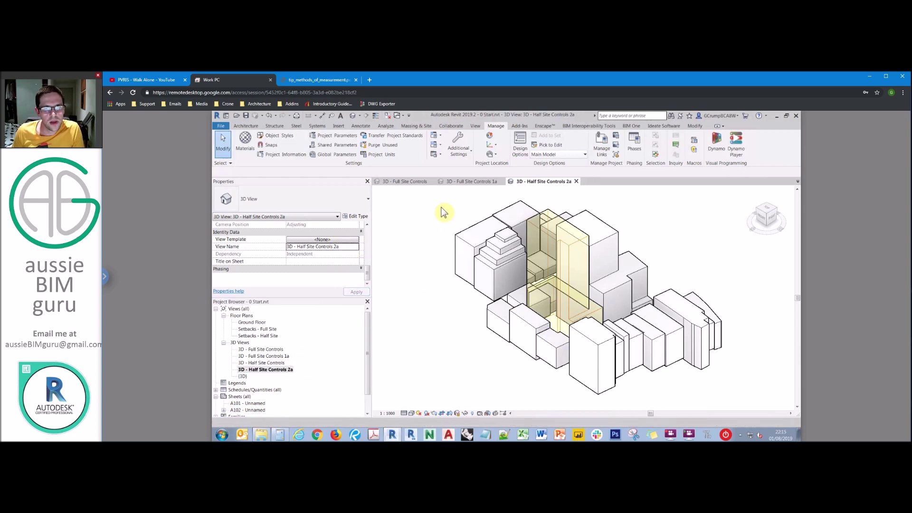
key("v")
key("v")
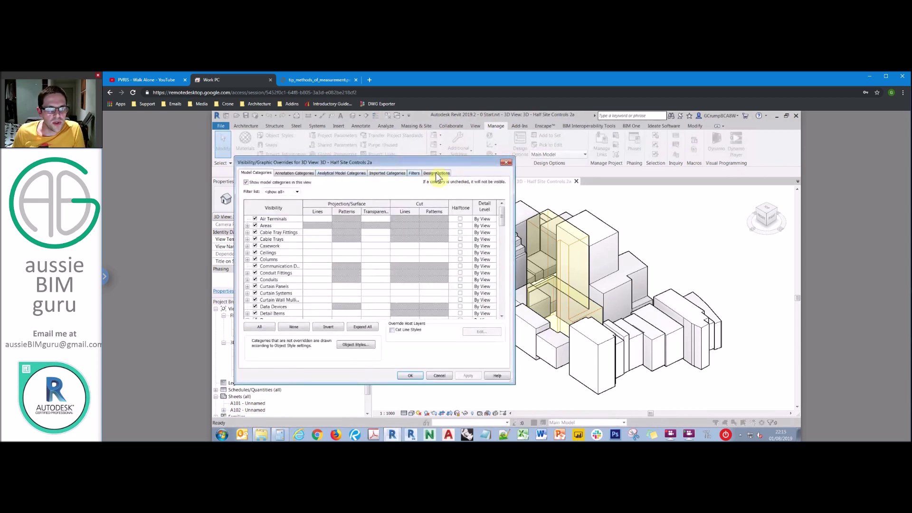
left_click(436, 173)
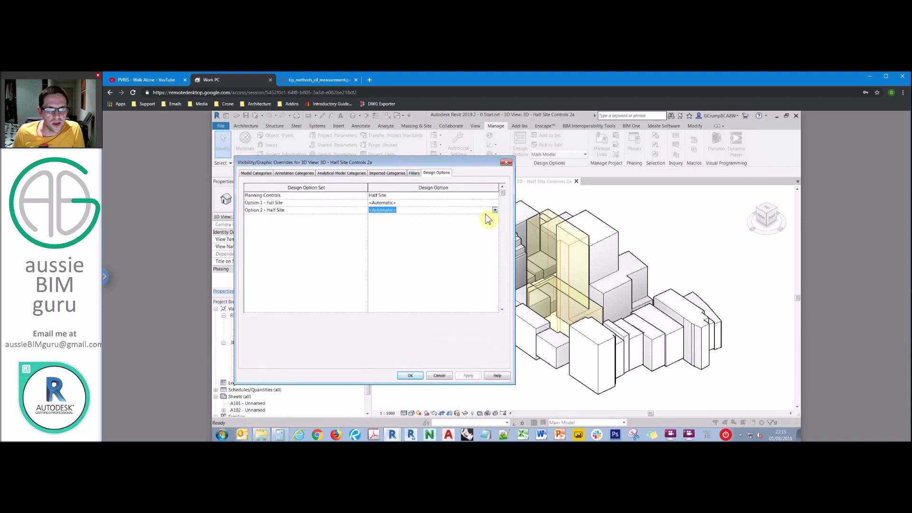
left_click(495, 210)
left_click(389, 230)
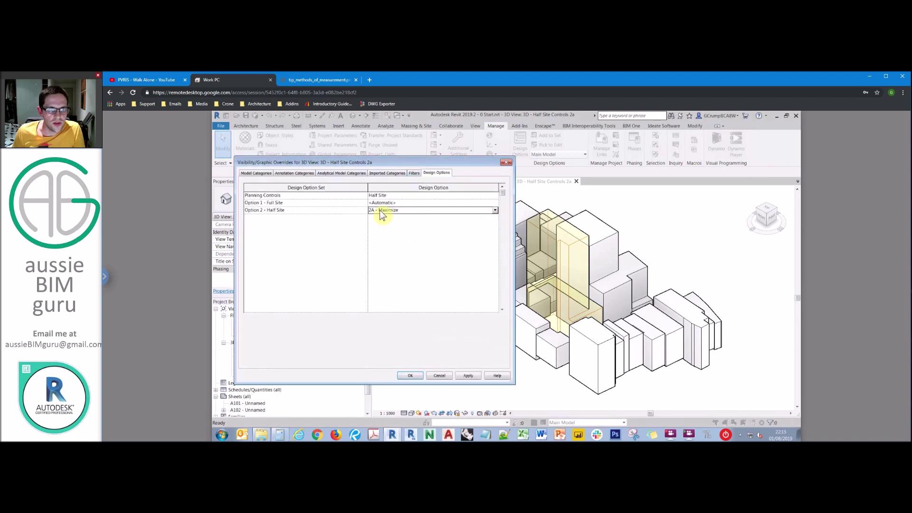
key("Return")
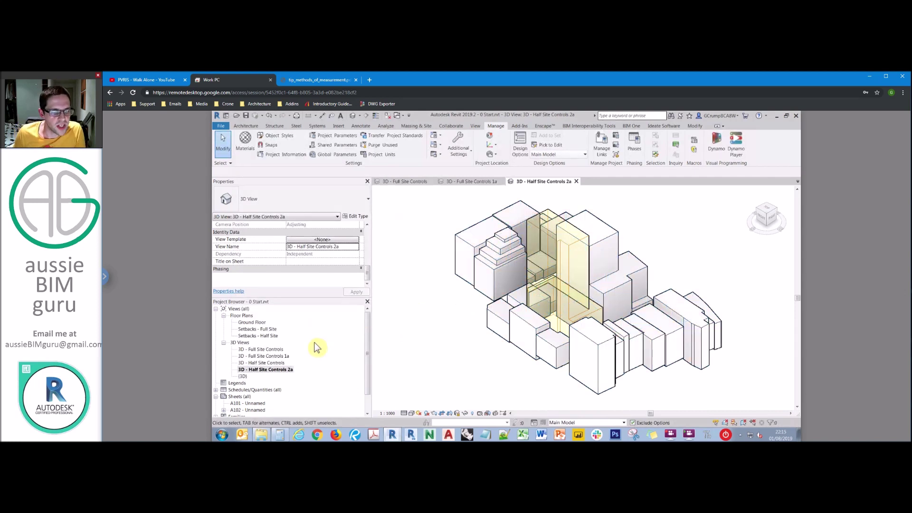
Duplicate the Setbacks - Full Site floor plan and name the copy Setbacks - Full Site 1A
left_click(259, 336)
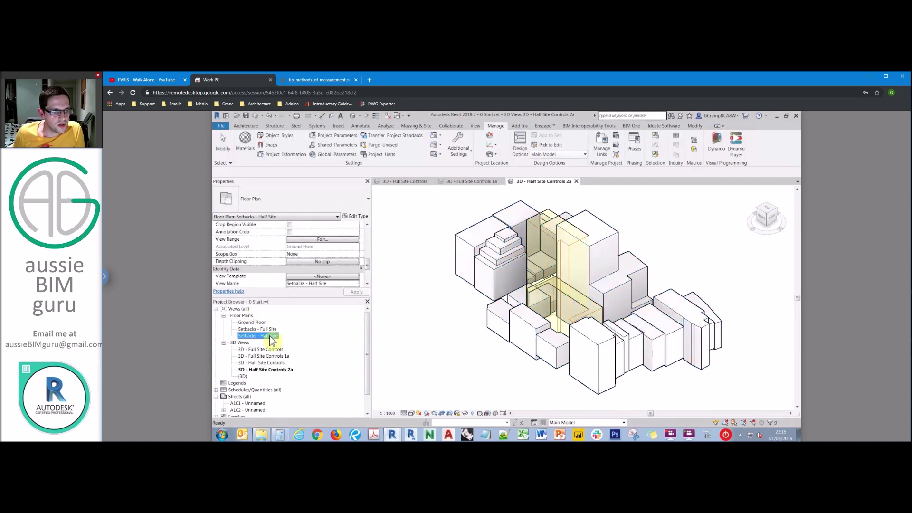
right_click(266, 329)
mouse_move(346, 234)
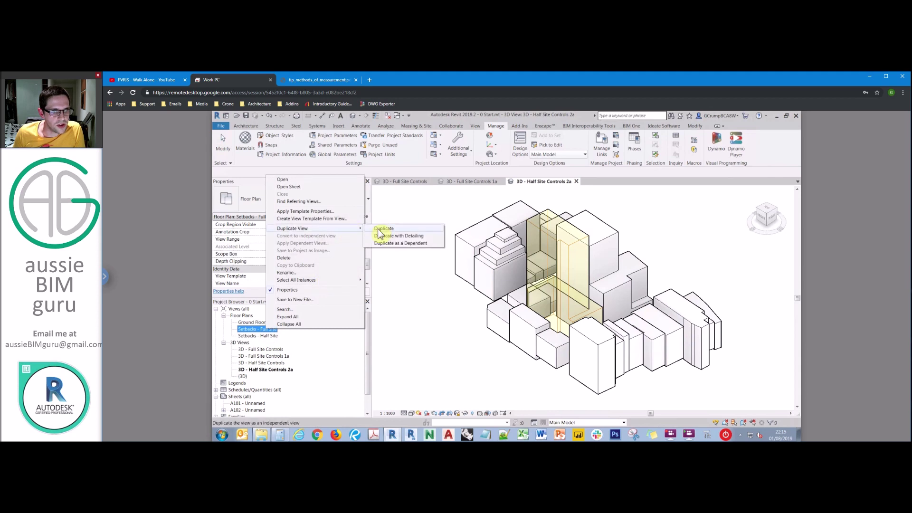
left_click(380, 227)
left_click(328, 269)
key("Caps_Lock")
type("1A")
key("Return")
Duplicate the Setbacks - Half Site floor plan and name the copy Setbacks - Half Site 2A
right_click(279, 342)
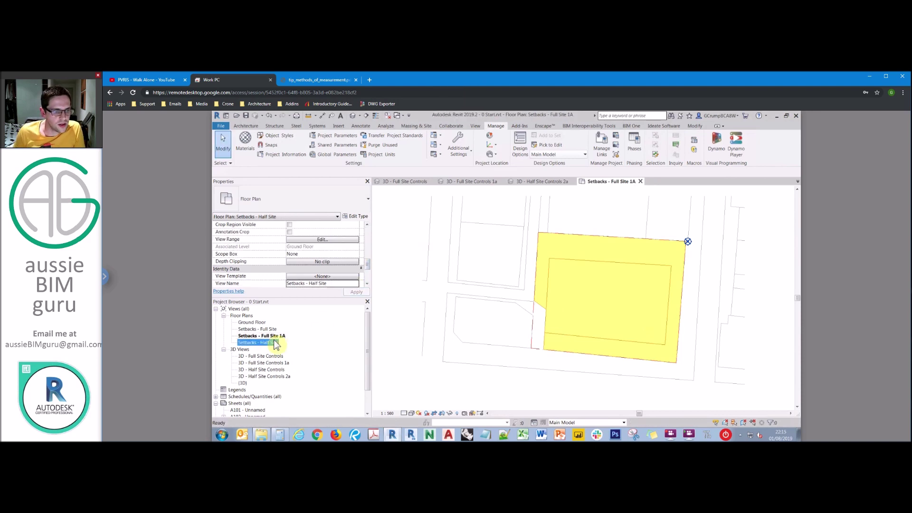
mouse_move(360, 240)
left_click(393, 245)
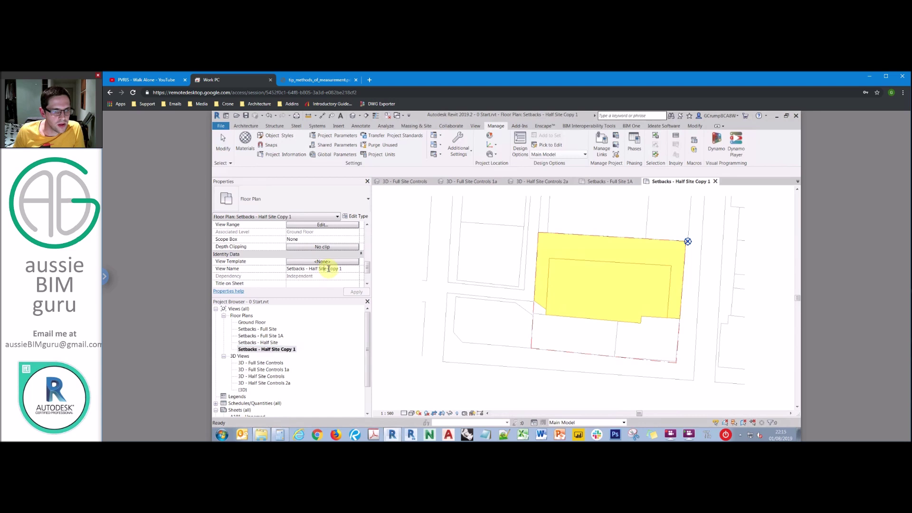
type("A")
In the Setbacks - Full Site 1A plan's visibility overrides, set Option 1 - Full Site to 1A - Maximize
left_click(276, 336)
double_click(275, 336)
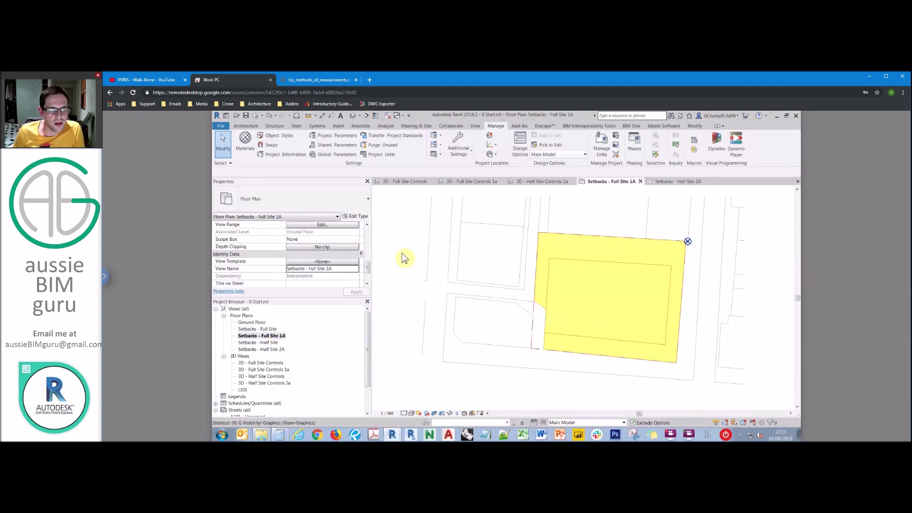
key("v")
key("g")
left_click(436, 173)
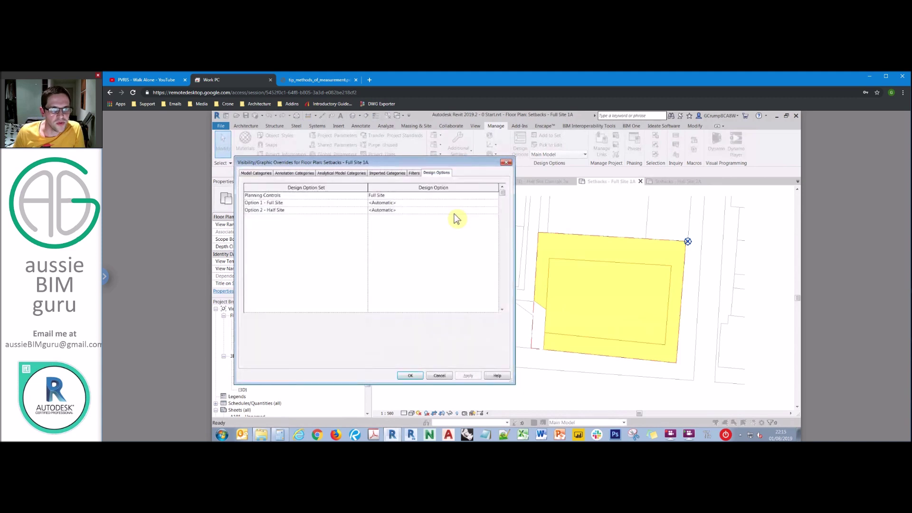
left_click(494, 203)
left_click(495, 203)
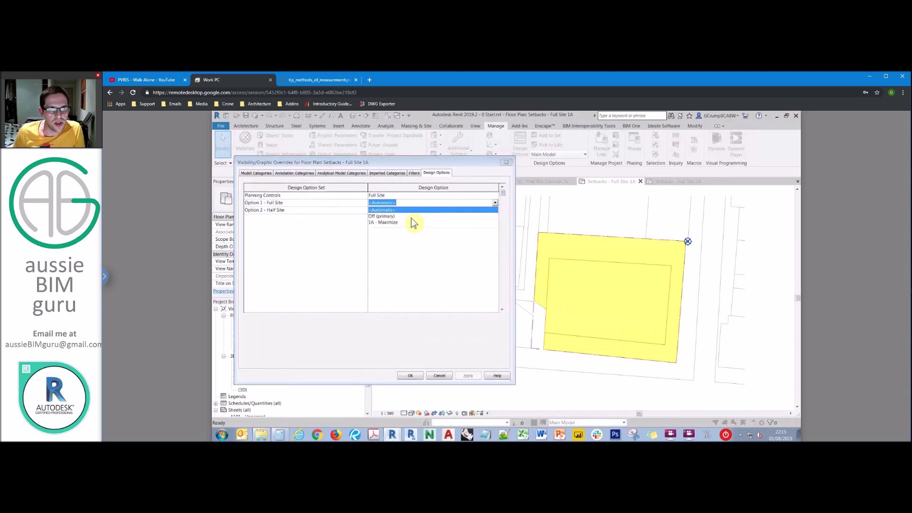
left_click(427, 222)
left_click(410, 375)
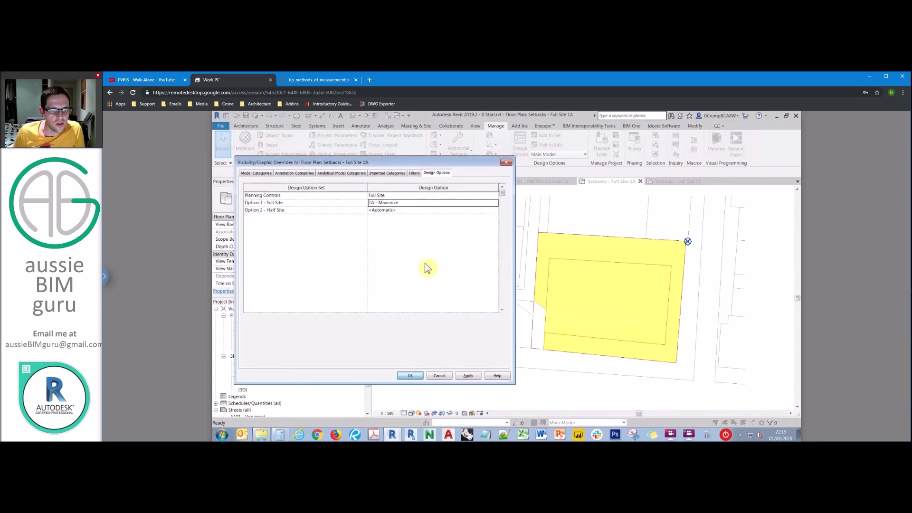
In the Setbacks - Half Site 2A plan's visibility overrides, set Option 2 - Half Site to 2A - Maximize
double_click(266, 349)
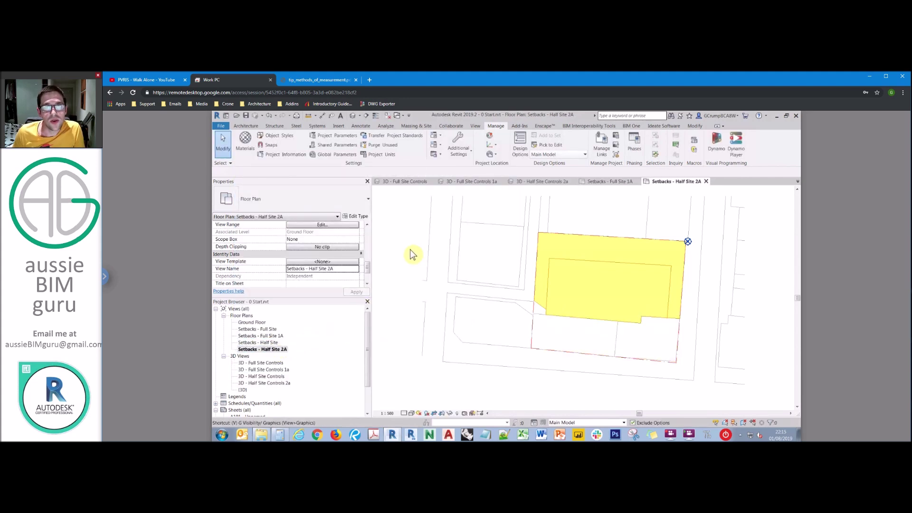
key("v")
key("g")
left_click(436, 173)
left_click(494, 210)
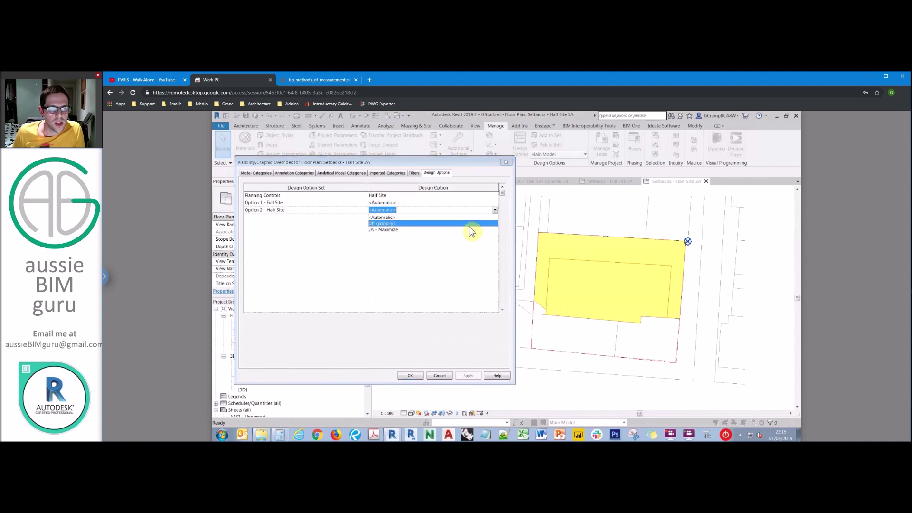
left_click(469, 229)
left_click(410, 375)
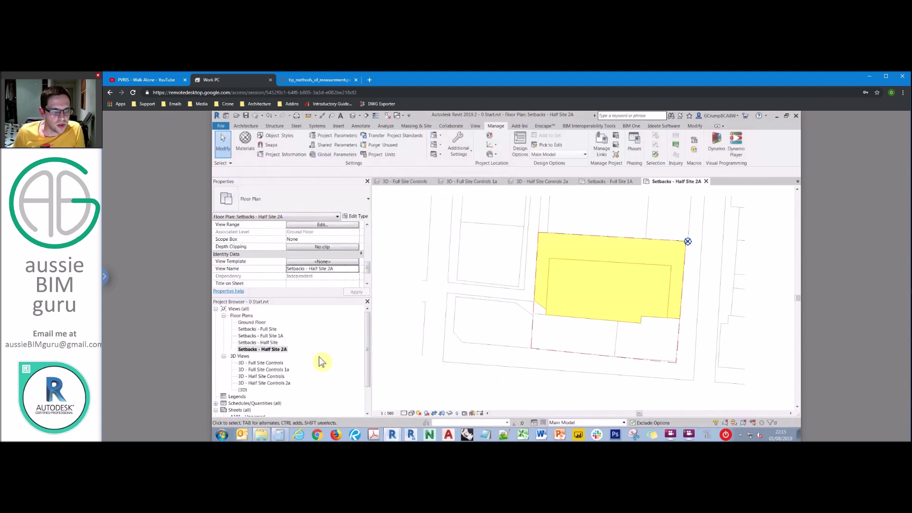
Turn on the Levels annotation category in the 3D - Full Site Controls 1a view
double_click(276, 370)
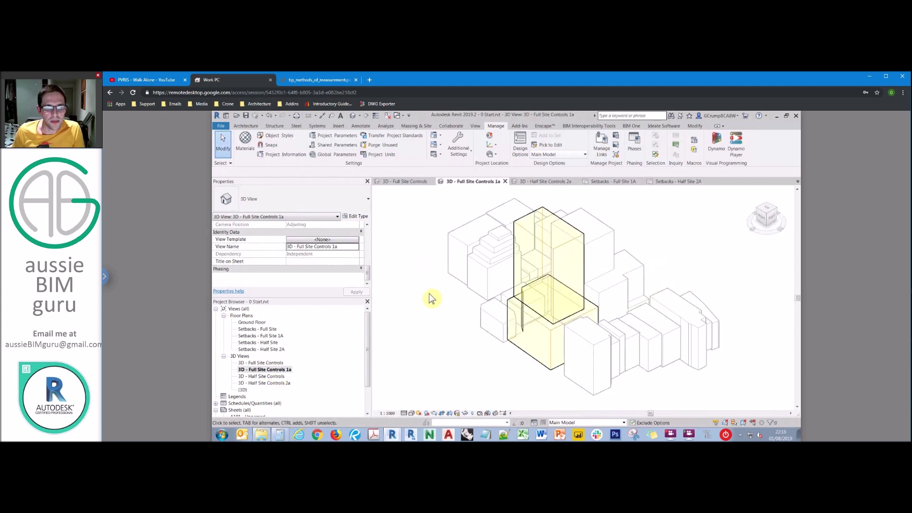
key("v")
key("g")
left_click(294, 173)
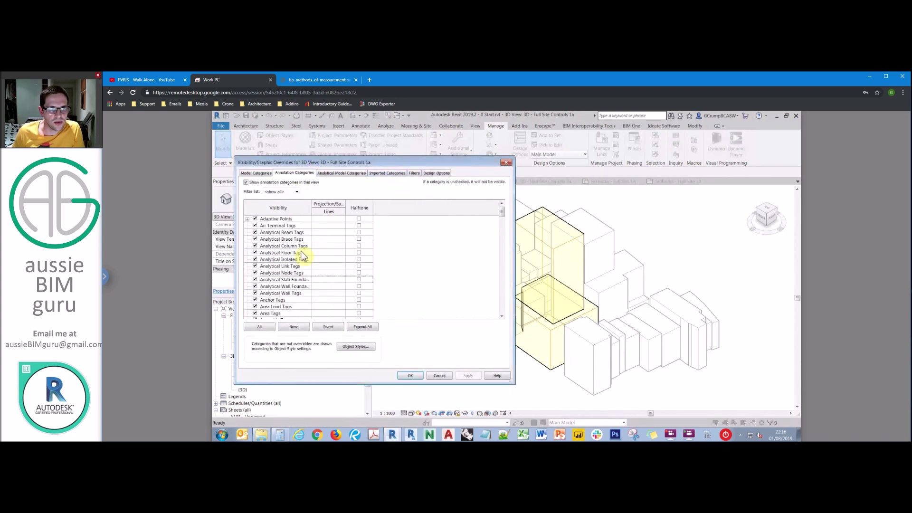
left_click(303, 255)
key("l")
key("space")
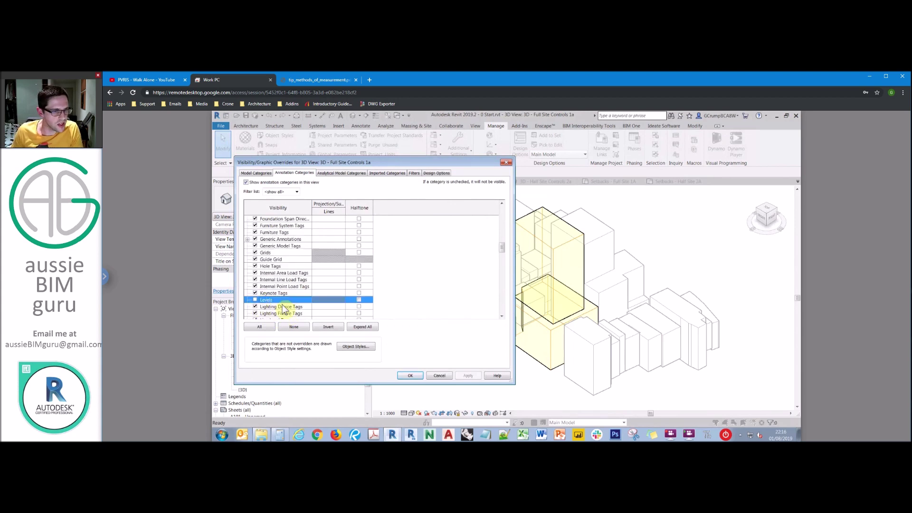
left_click(411, 375)
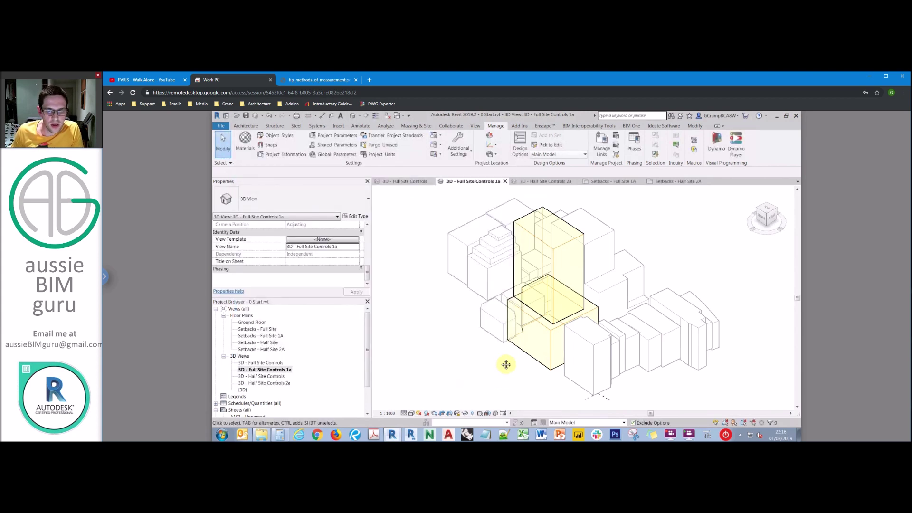
Turn off cropping in the 3D - Full Site Controls 1a view and find the Ground Floor level beside the DATUM level
middle_click_drag(505, 364, 523, 320)
left_click(601, 360)
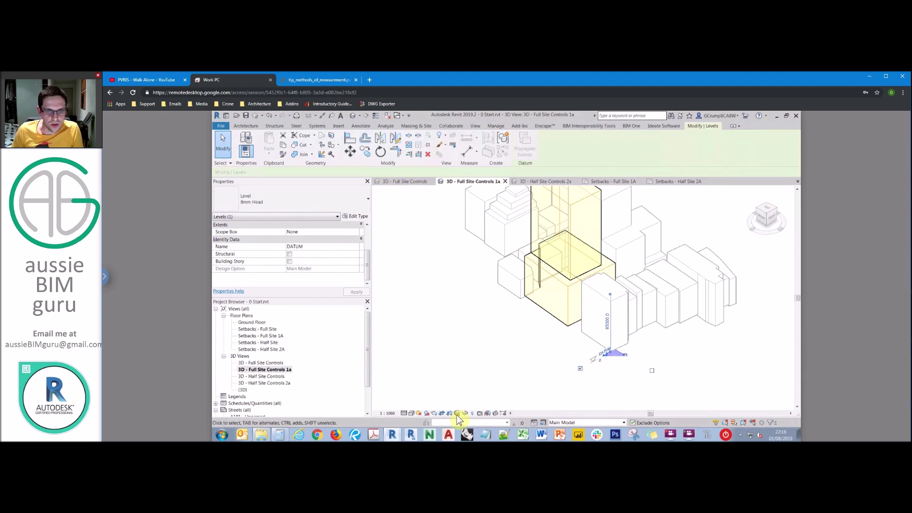
left_click(561, 368)
middle_click_drag(561, 368, 579, 369, "shift")
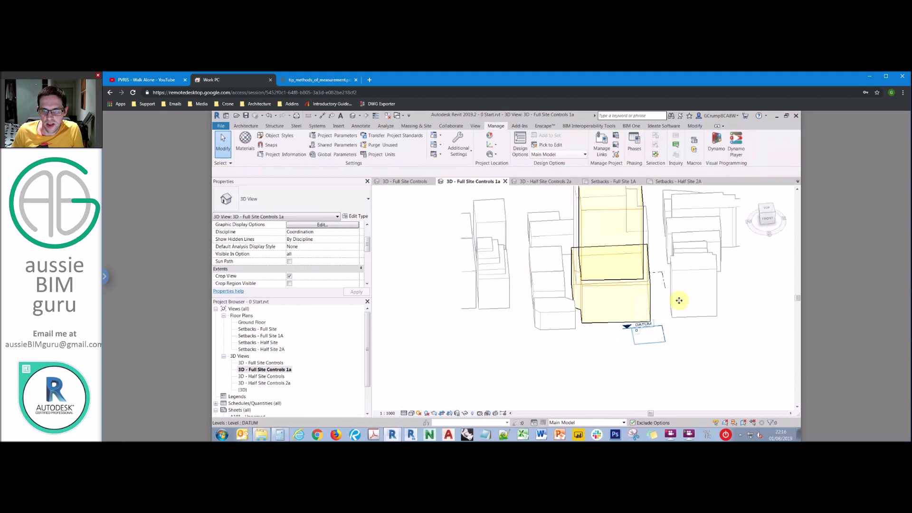
left_click(642, 333)
middle_click_drag(641, 333, 633, 305, "shift")
scroll(640, 336, "down", 5)
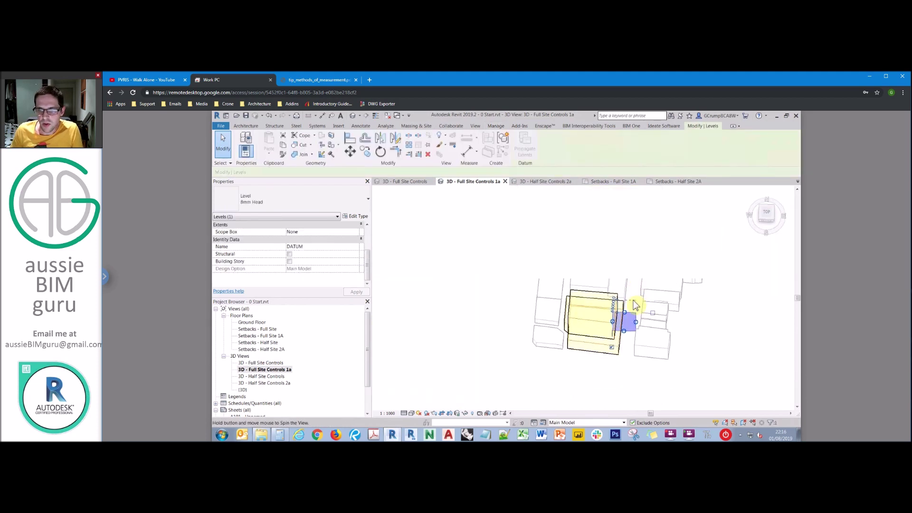
left_click(631, 306)
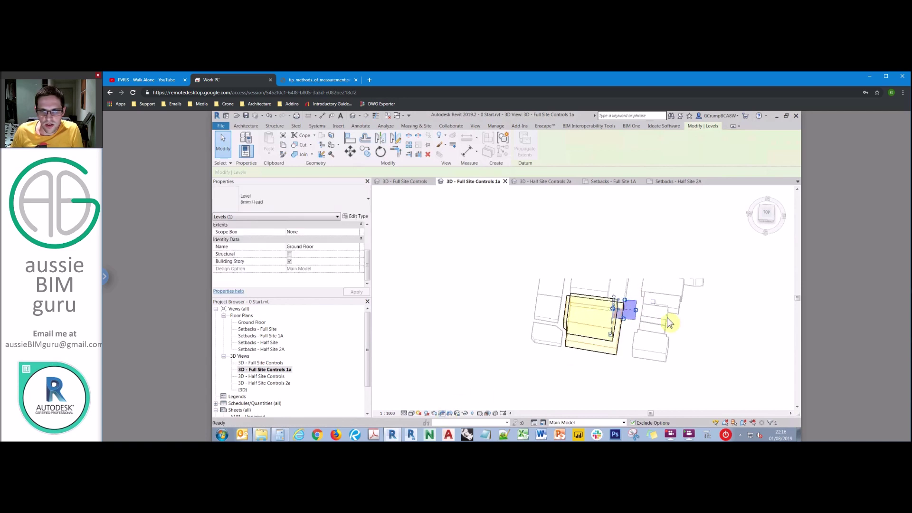
key("Escape")
left_click(609, 307)
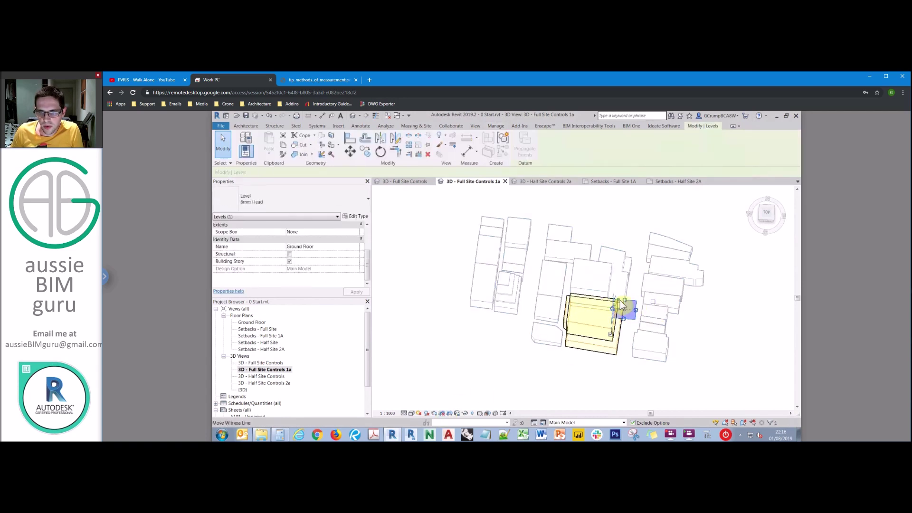
middle_click_drag(609, 307, 571, 317, "shift")
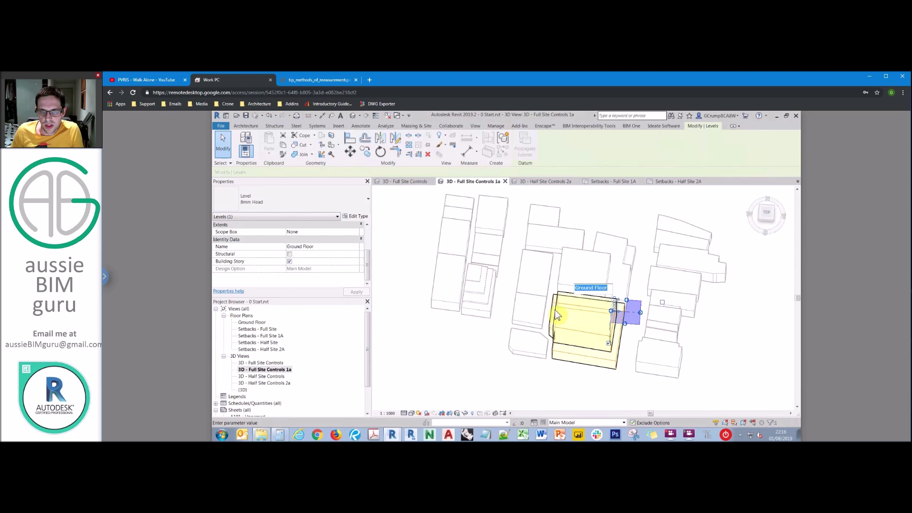
left_click(582, 311)
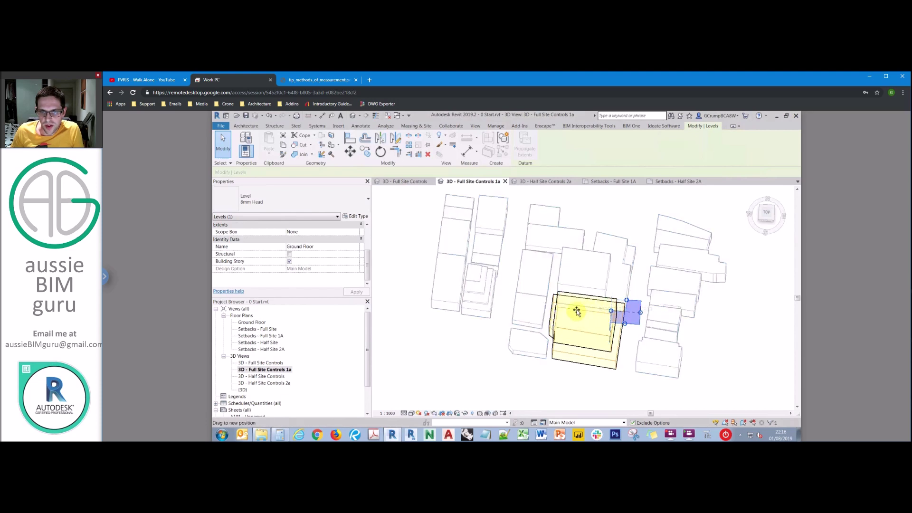
key("Escape")
Stretch the Ground Floor level's extents outward so that they surround the whole site and its context buildings
middle_click_drag(643, 331, 627, 313, "shift")
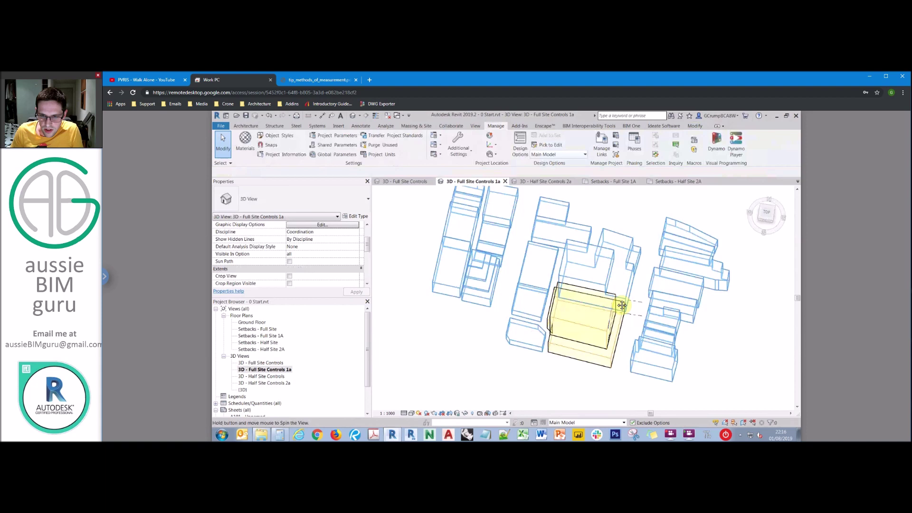
middle_click_drag(622, 304, 614, 302, "shift")
left_click(613, 301)
left_click_drag(534, 271, 421, 237)
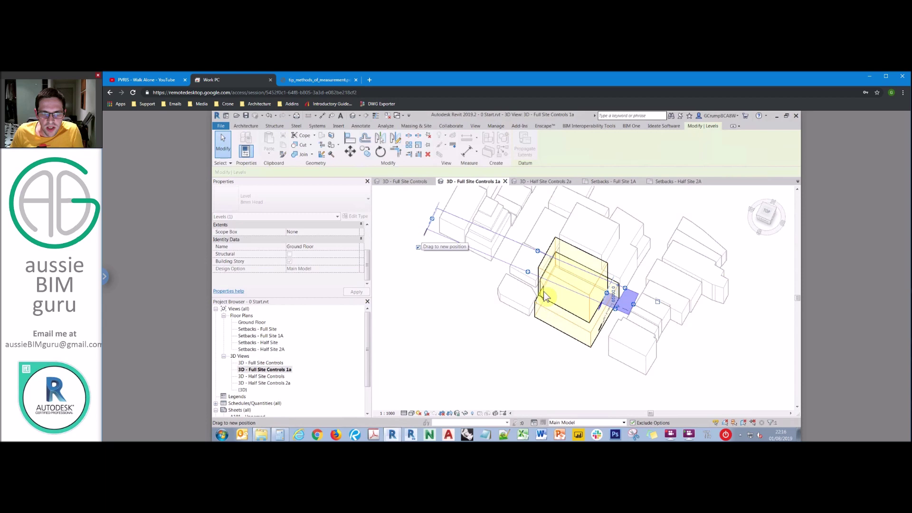
left_click_drag(545, 296, 545, 304)
mouse_move(546, 309)
middle_mouse_down("shift")
mouse_move(572, 260)
mouse_move(531, 302)
middle_mouse_up("shift")
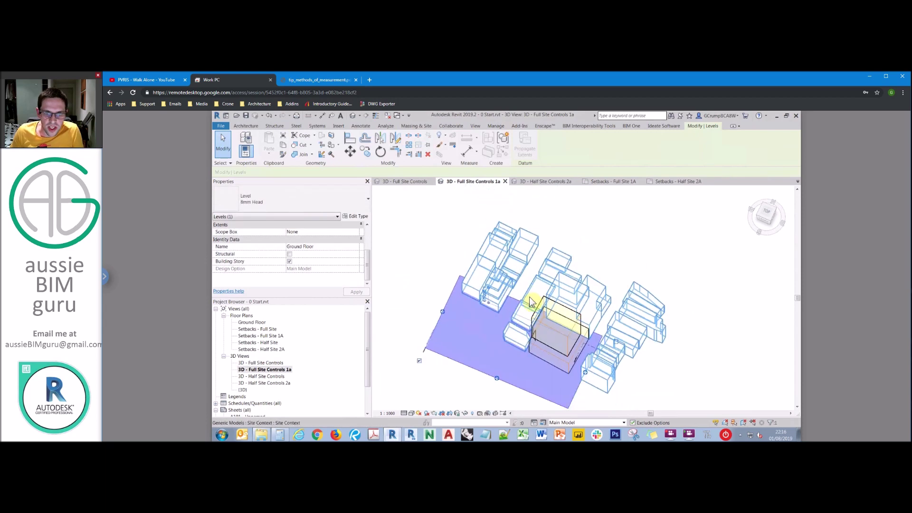
left_click_drag(592, 333, 602, 341)
middle_click_drag(660, 323, 722, 280, "shift")
key("Escape")
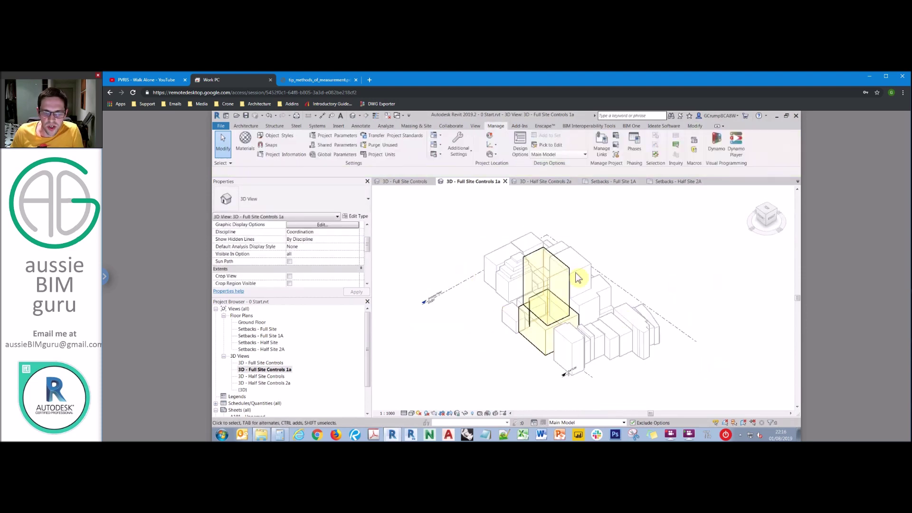
left_click(449, 288)
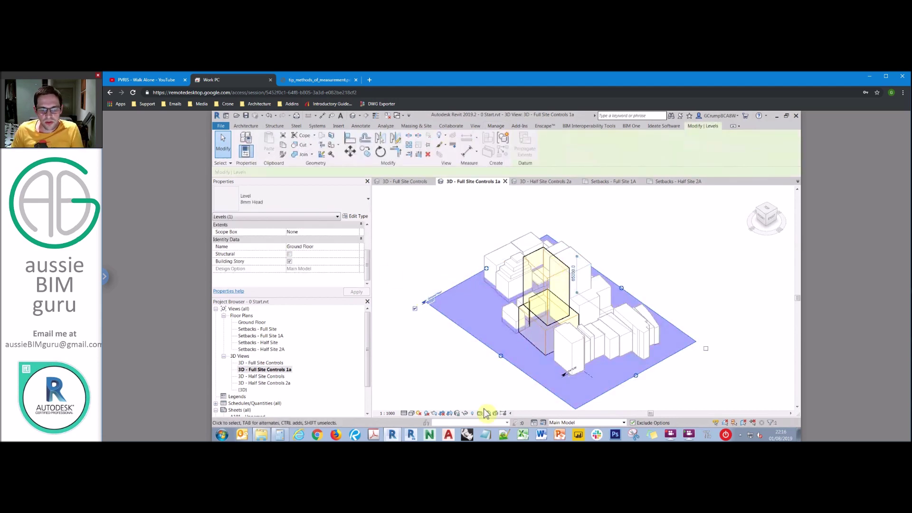
left_click(590, 423)
left_click(456, 343)
left_click(442, 350)
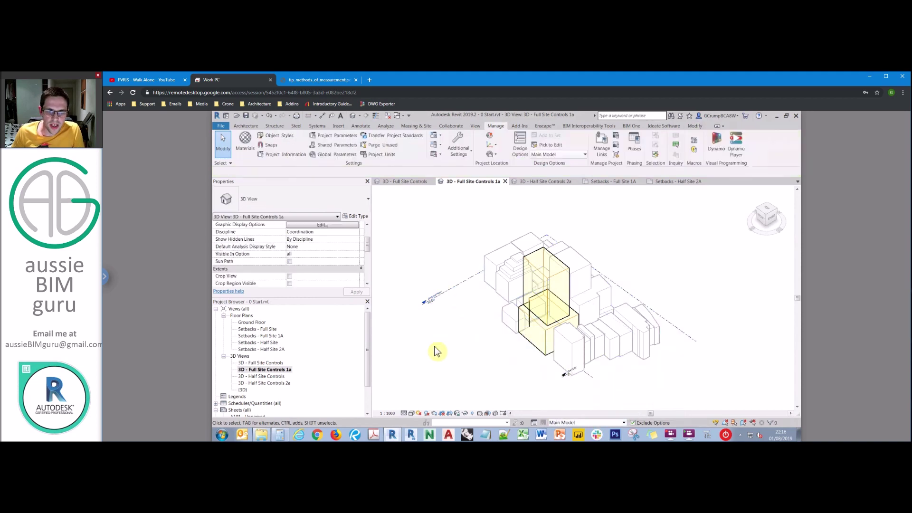
Copy the Ground Floor level upward twice to make two new levels, one near the podium height and one above the tower
left_click(451, 294)
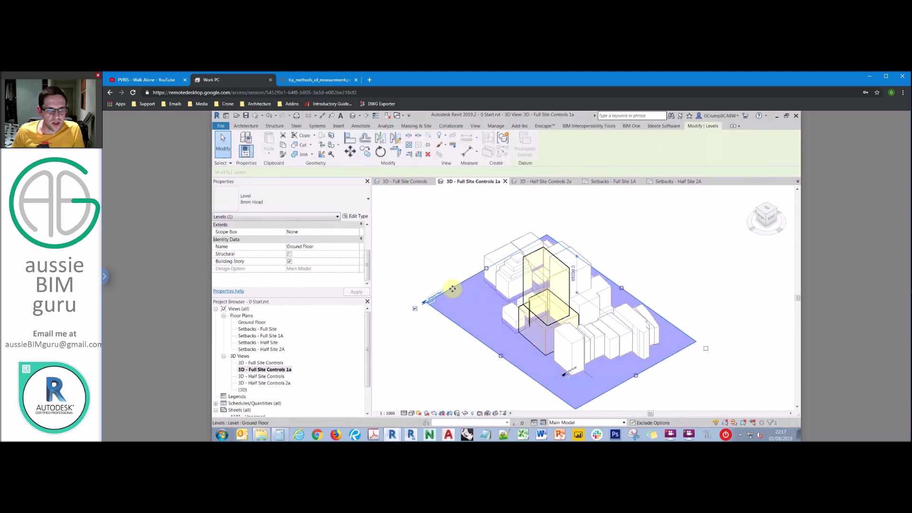
scroll(452, 289, "up", 2)
left_click(452, 274)
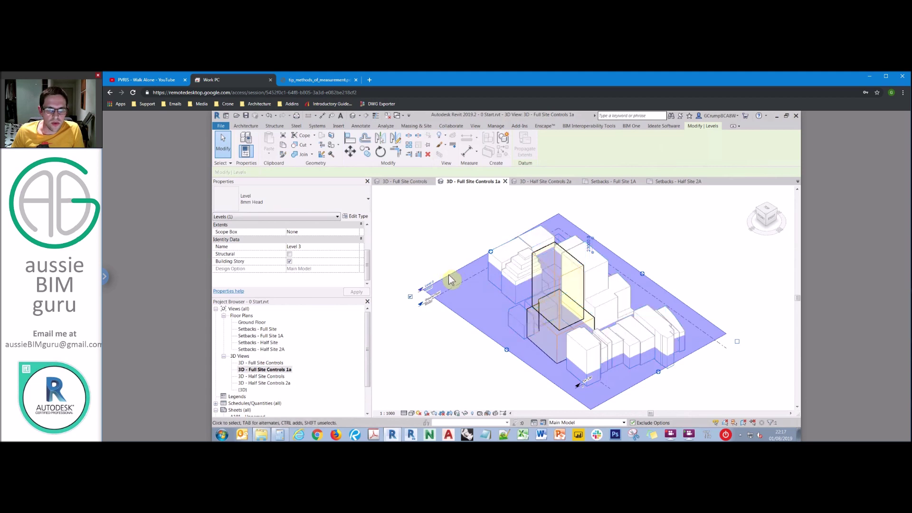
left_click_drag(448, 264, 445, 216, "ctrl")
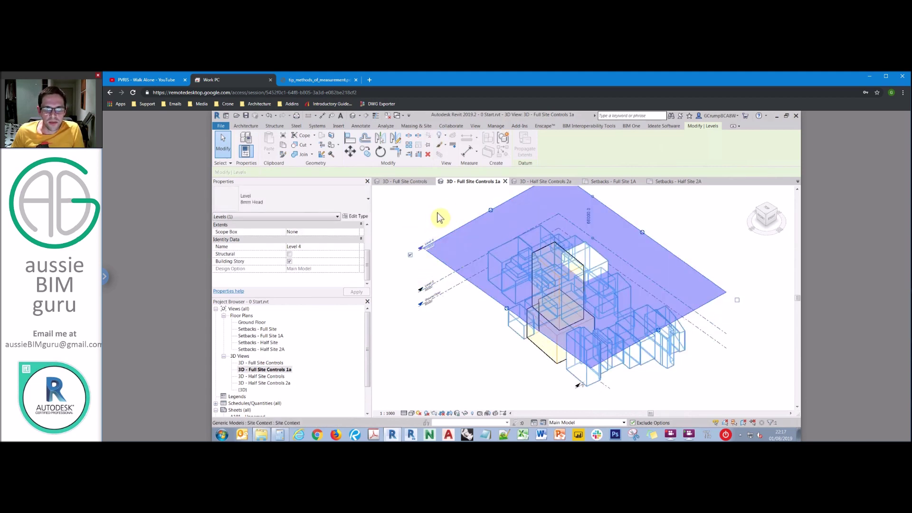
key("Escape")
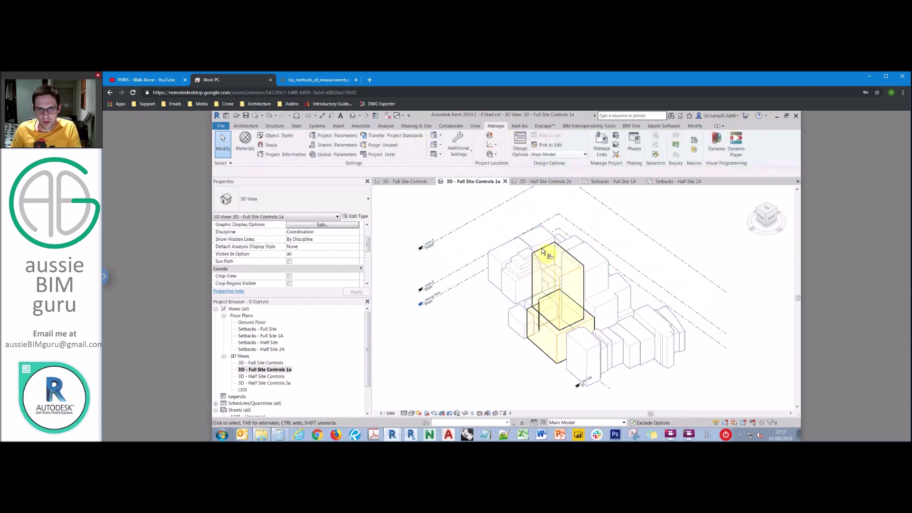
Align the highest level with the top of the yellow tower envelope and the middle level with the top of the podium envelope
key("a")
key("l")
left_click(550, 254)
left_click(609, 210)
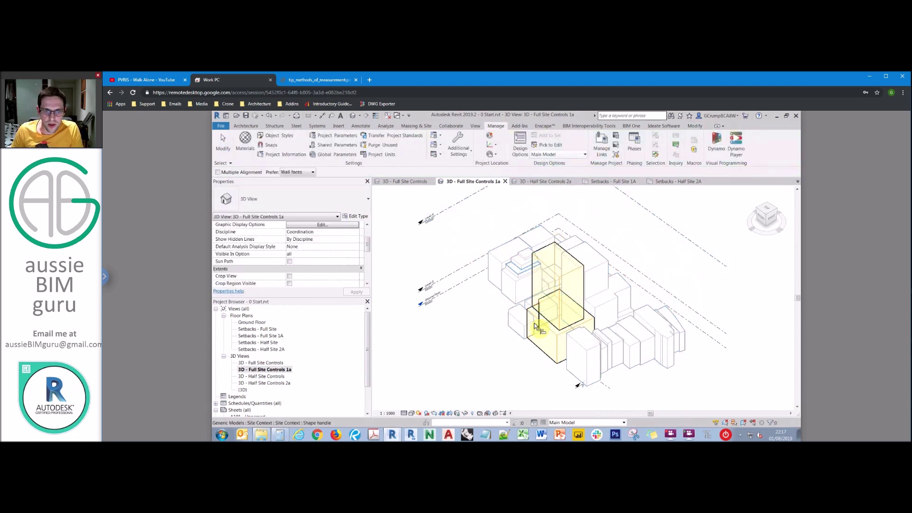
left_click(535, 309)
left_click(451, 277)
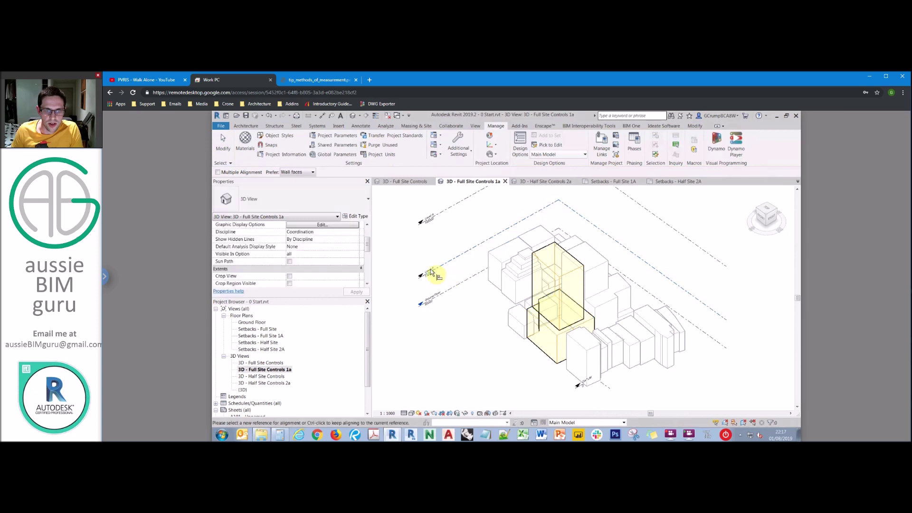
key("Escape")
Rename the podium-height level 1A - Control 1 and the tower-height level 1A - Control 2
left_click(320, 247)
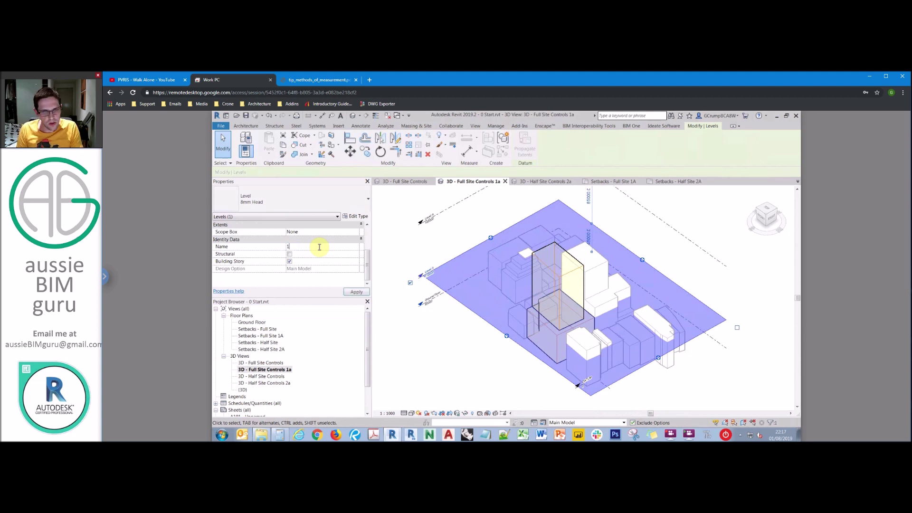
type("1A - Control 1")
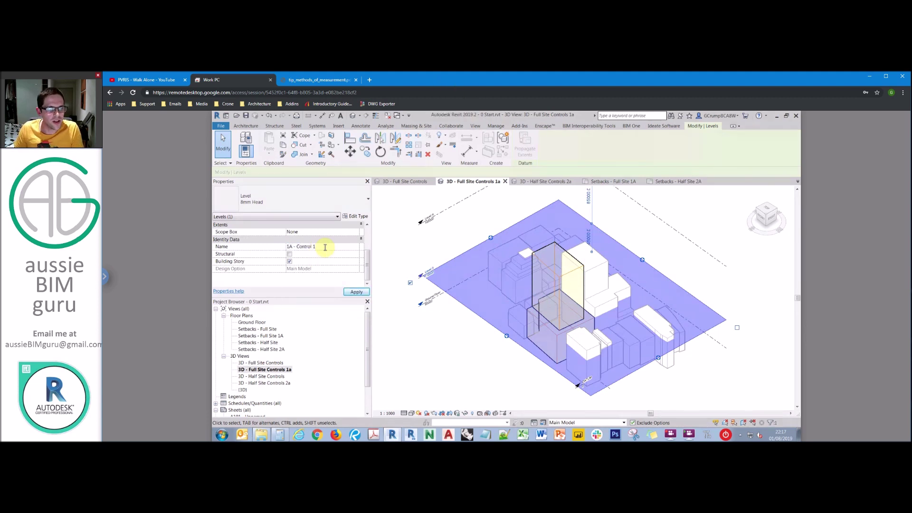
left_click(428, 219)
type("1A - Control 1")
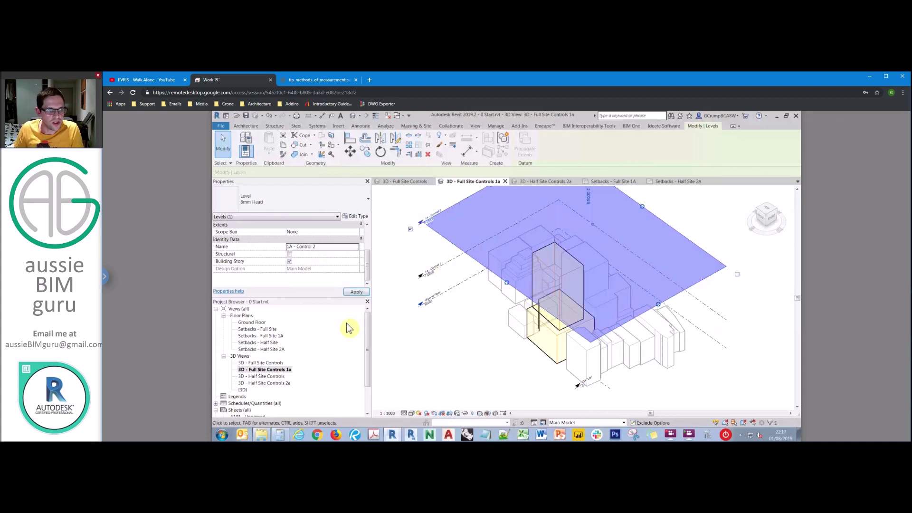
left_click(280, 370)
Open the 3D - Half Site Controls 2a view and turn on its Levels annotation category
double_click(269, 383)
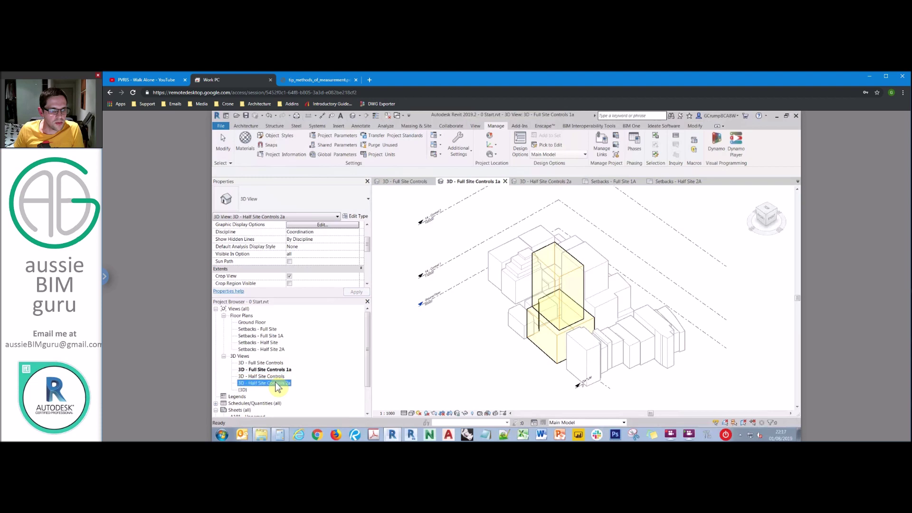
key("v")
key("v")
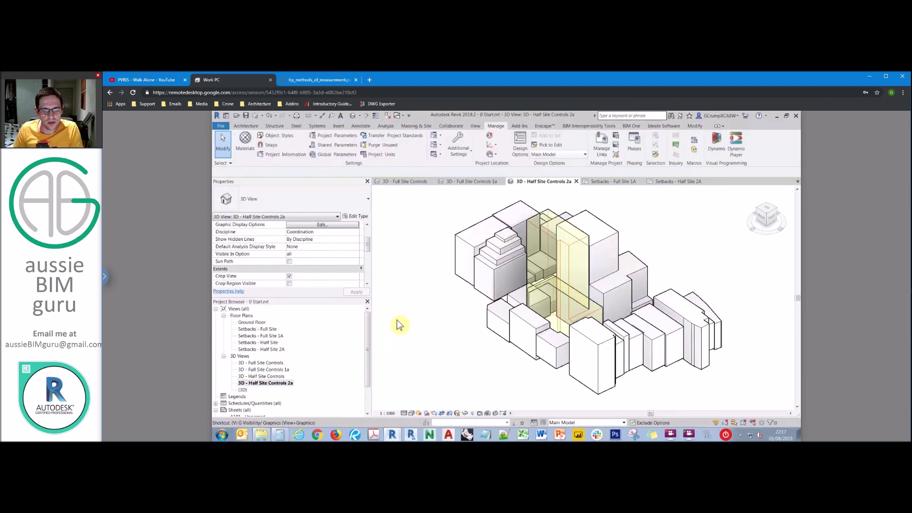
left_click(295, 173)
left_click(277, 267)
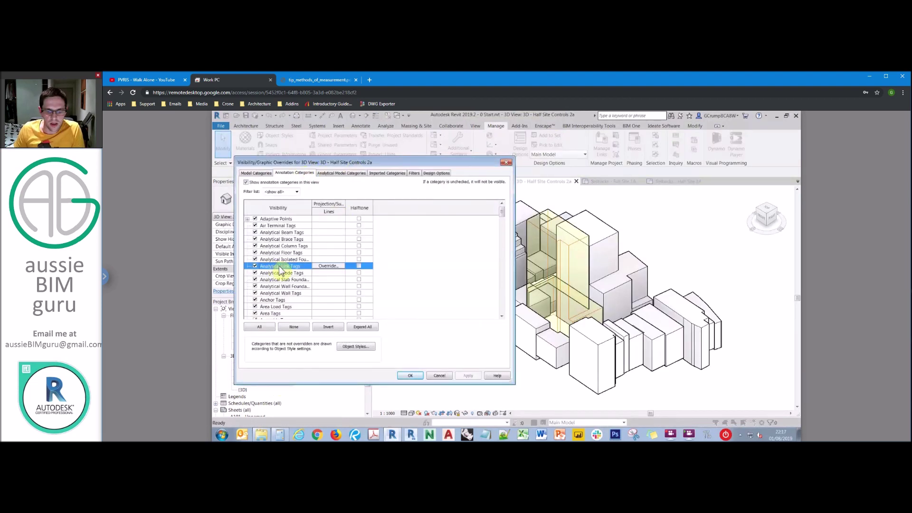
key("l")
left_click(255, 306)
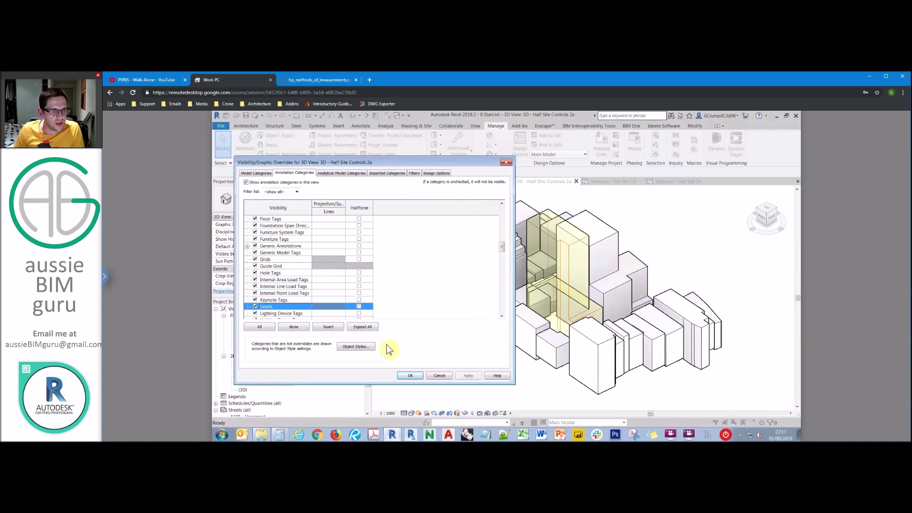
left_click(409, 375)
Turn off cropping in the 3D - Half Site Controls 2a view and fit the whole model in view
left_click(442, 412)
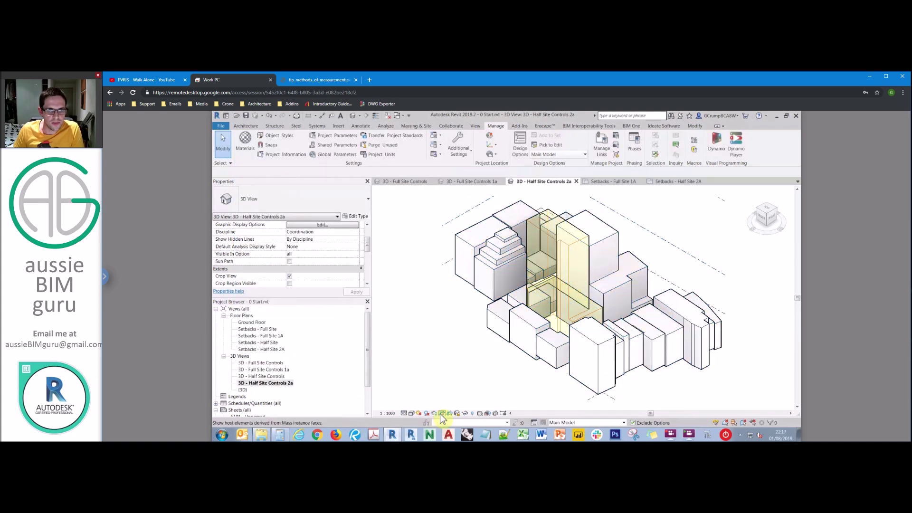
left_click(456, 413)
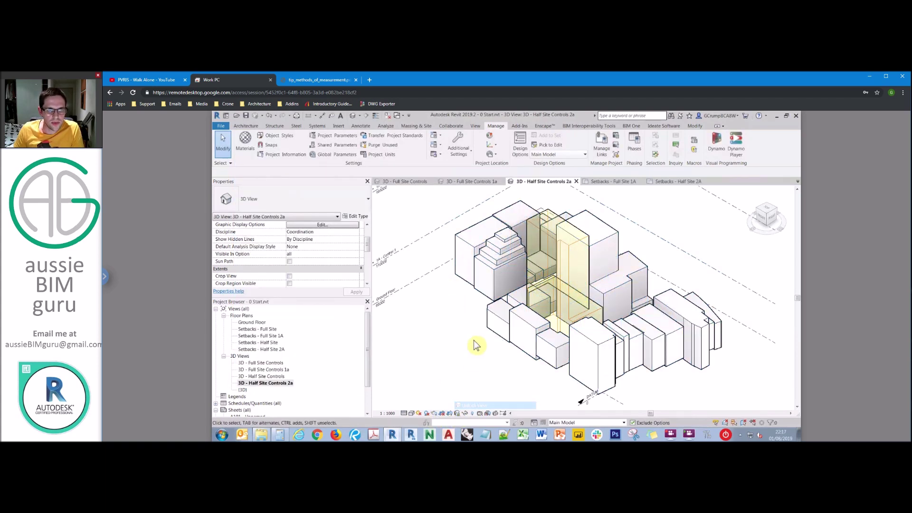
key("z")
key("f")
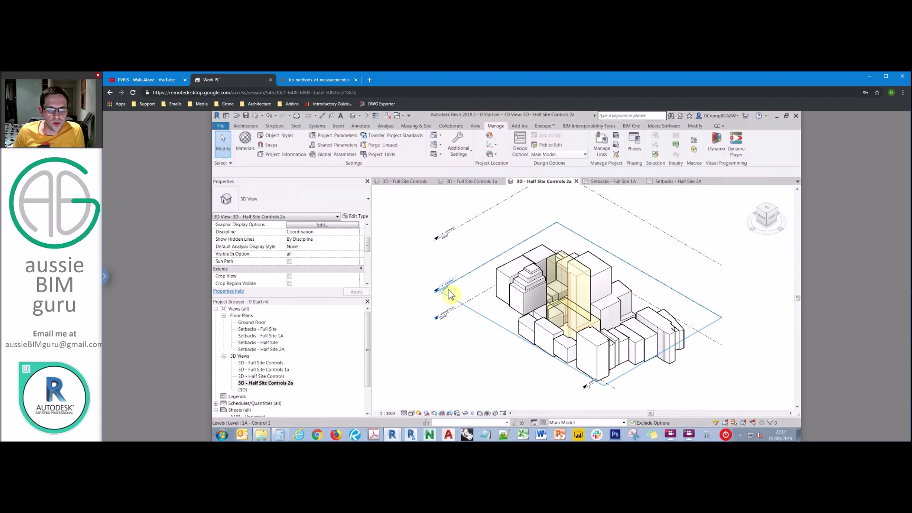
Try to add the 1A - Control 1 and 1A - Control 2 levels together to a design option set
left_click(446, 287)
left_click(452, 237, "ctrl")
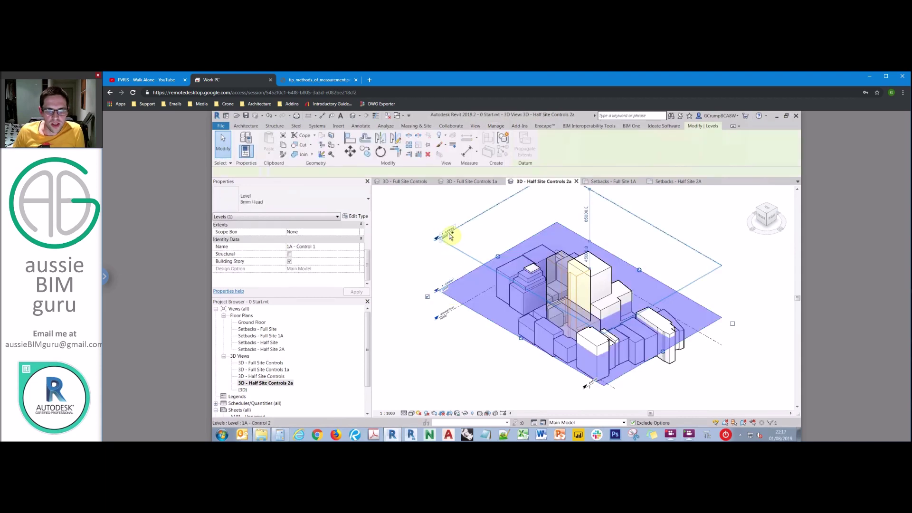
left_click(542, 422)
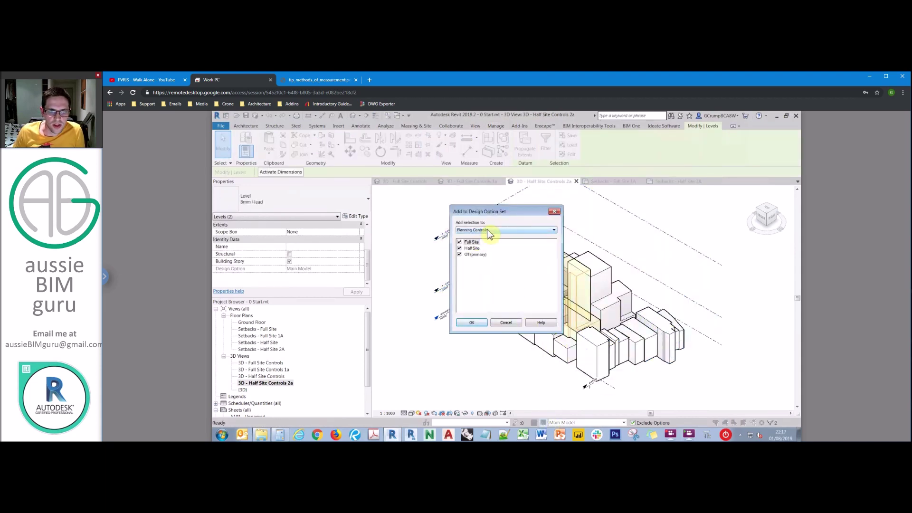
key("Return")
In the 3D - Full Site Controls 1a view, try to add only the 1A - Control 1 level to a design option set
left_click(263, 369)
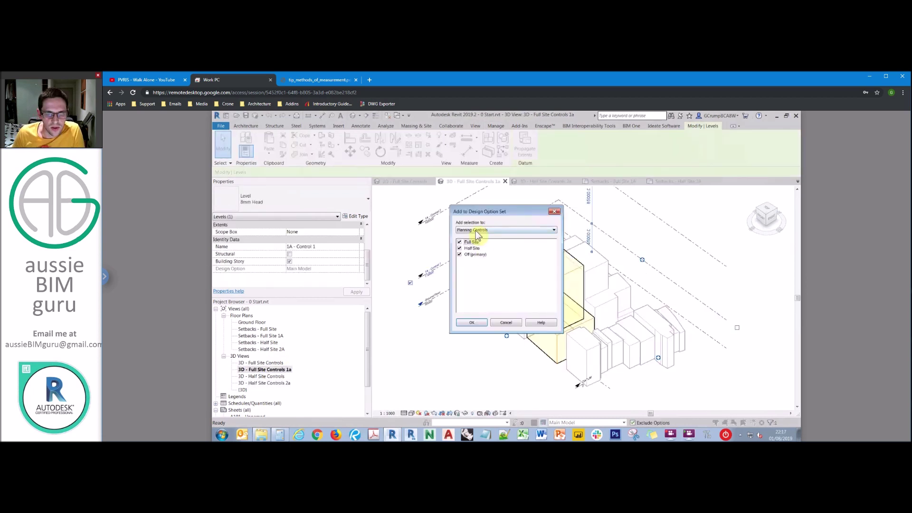
left_click(506, 230)
left_click(482, 238)
left_click(459, 248)
left_click(459, 242)
left_click(471, 321)
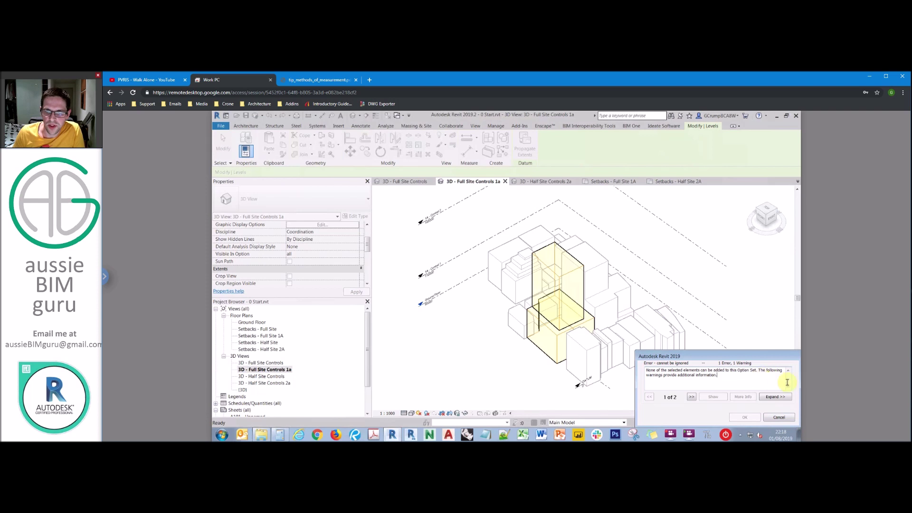
left_click(778, 417)
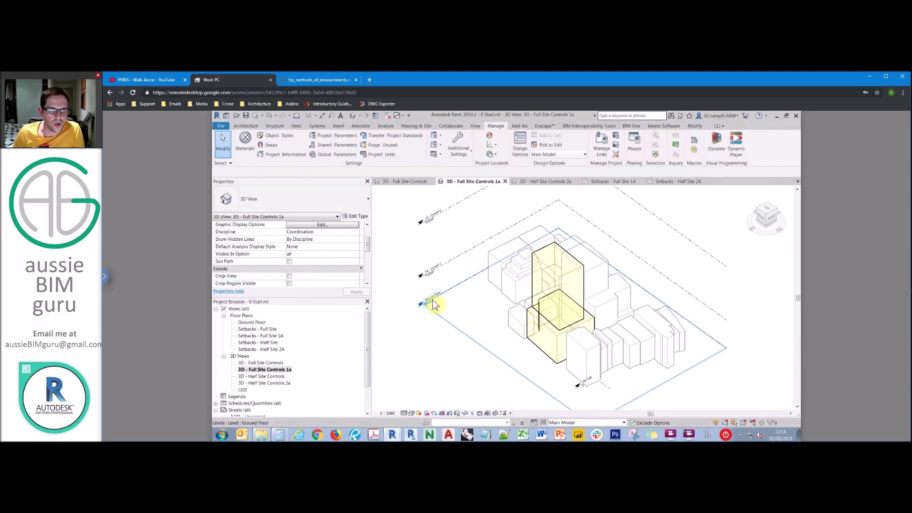
Create a rule-based view filter named Levels_1A
left_click(474, 126)
left_click(276, 144)
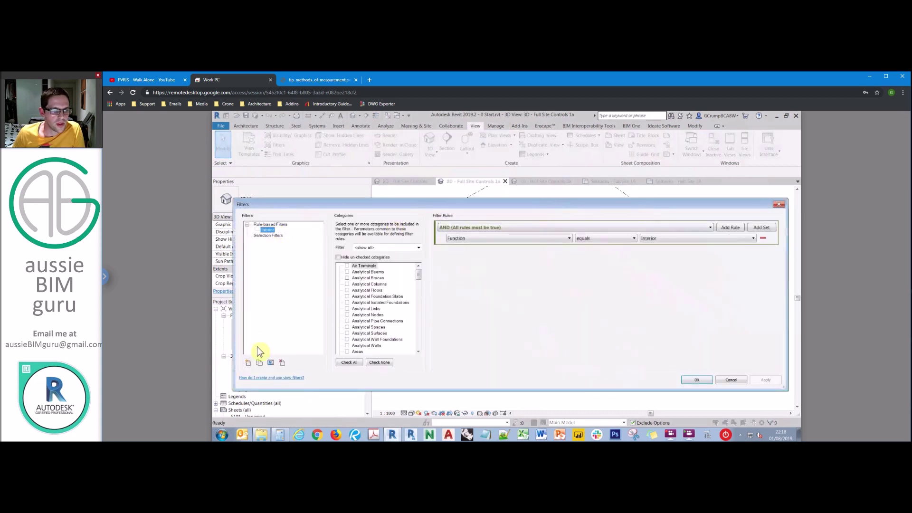
left_click(248, 362)
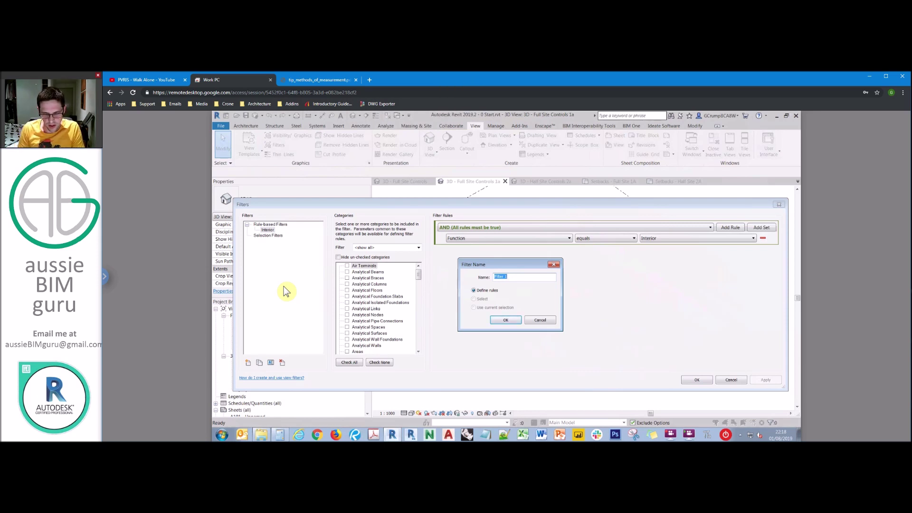
key("Caps_Lock")
type("levels_")
key("Caps_Lock")
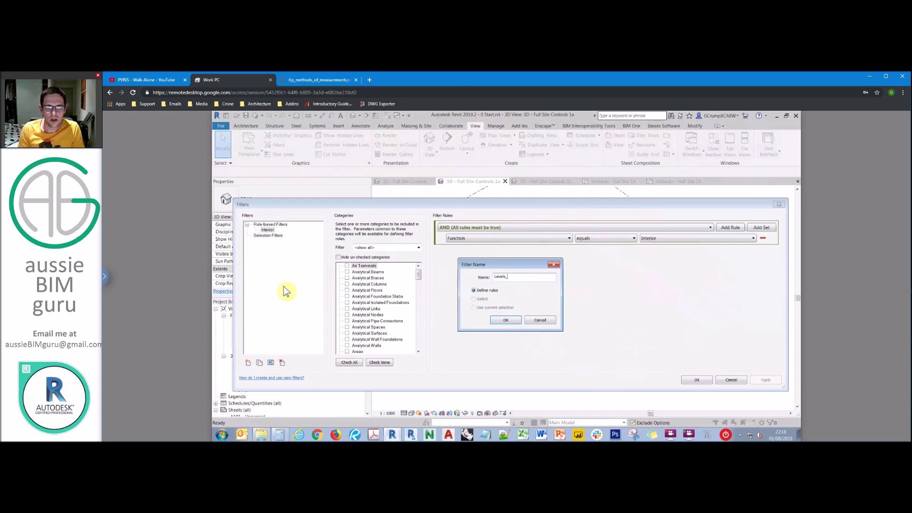
type("1A")
key("Return")
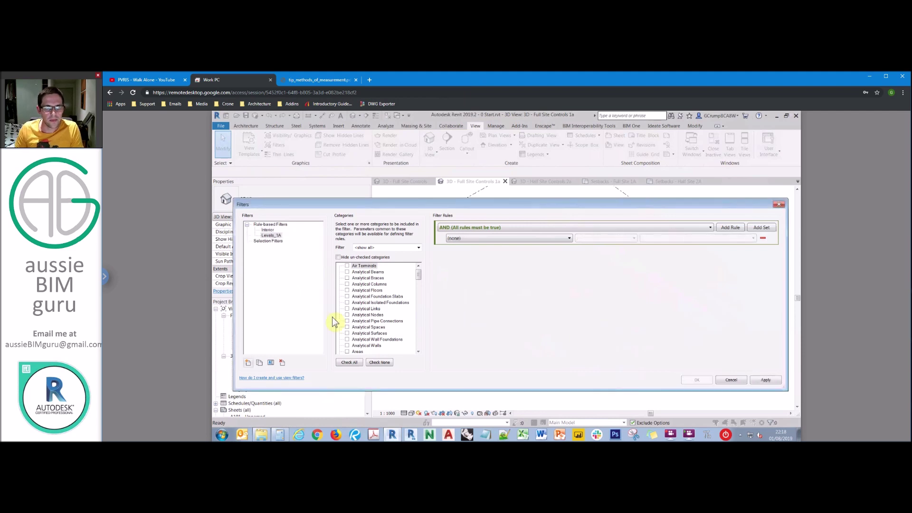
Include the Levels category in the Levels_1A filter and save it without a rule
key("l")
left_click(347, 339)
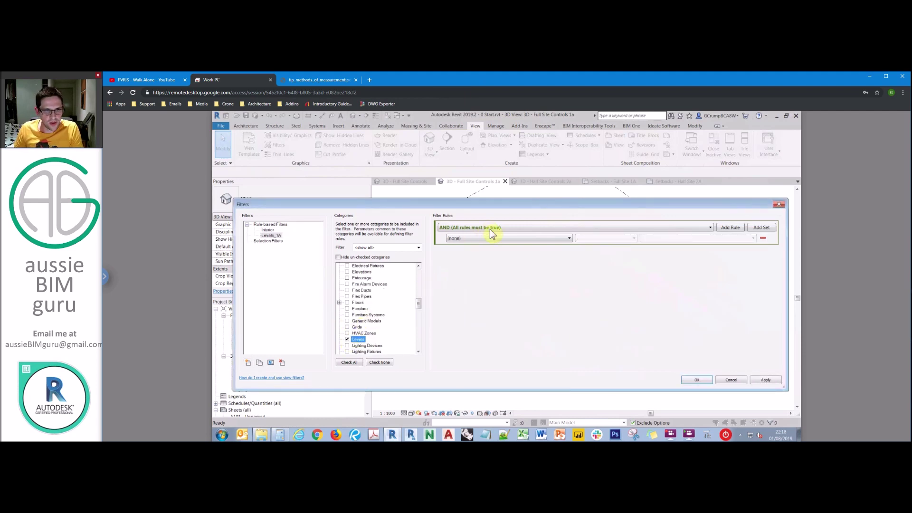
left_click(494, 238)
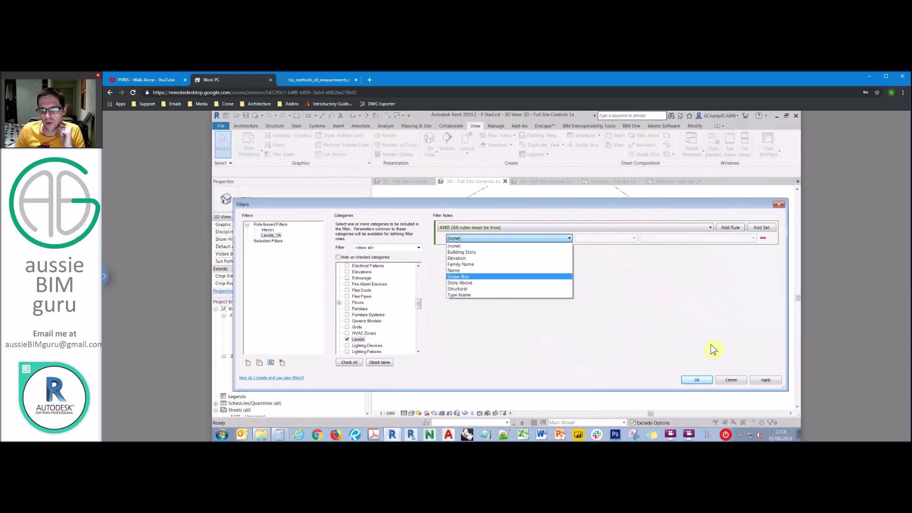
left_click(697, 380)
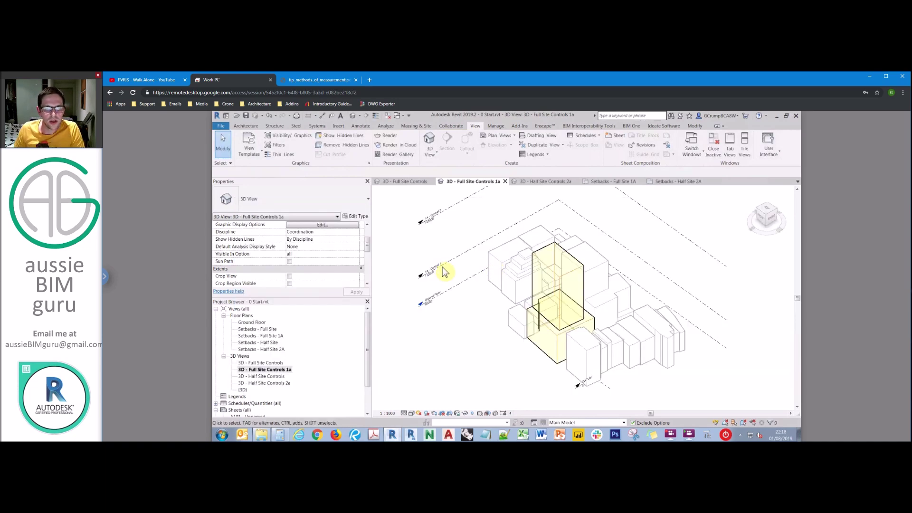
Duplicate the type of the 1A - Control 1 and 1A - Control 2 levels as Option 1A and assign it to both
left_click(438, 264)
left_click(444, 209, "ctrl")
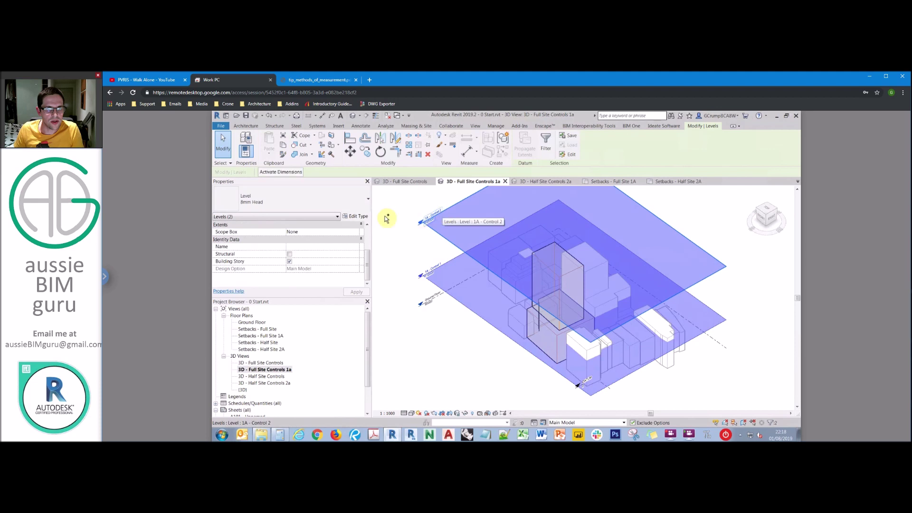
left_click(357, 216)
left_click(459, 205)
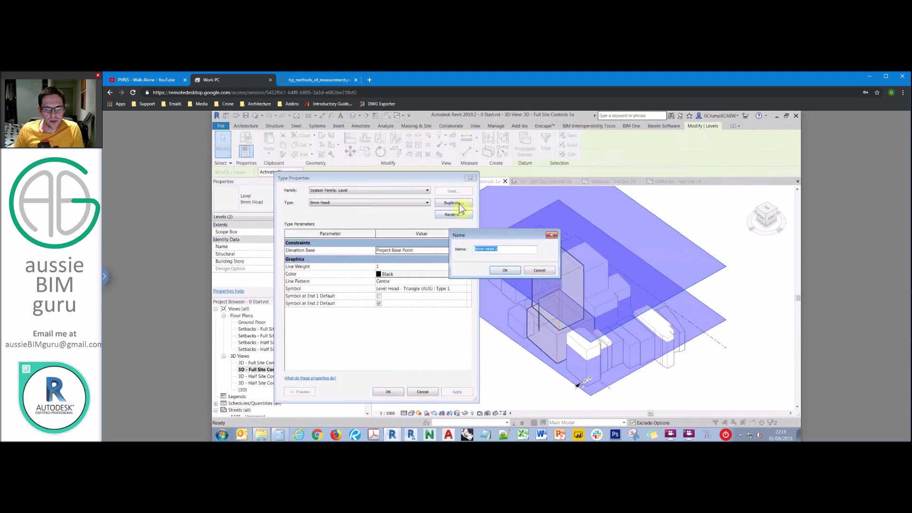
key("Caps_Lock")
type("Opt")
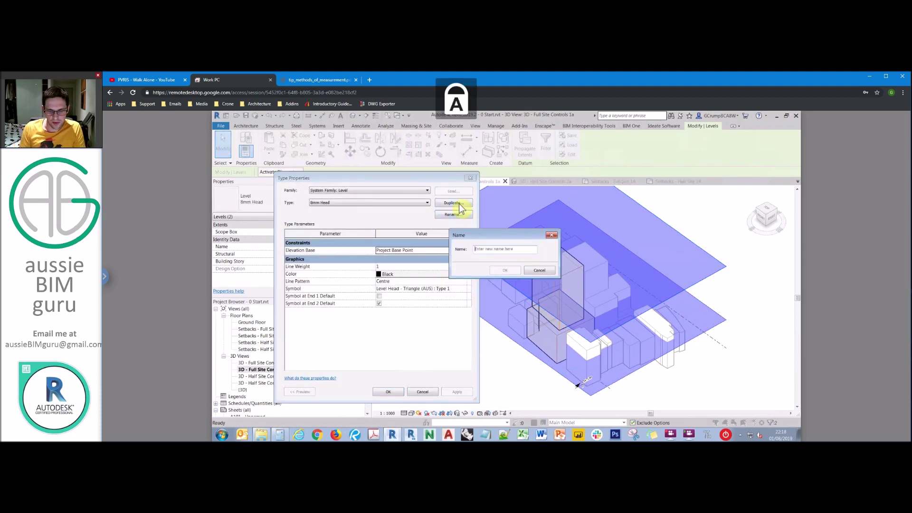
type("ion 1A")
key("Return")
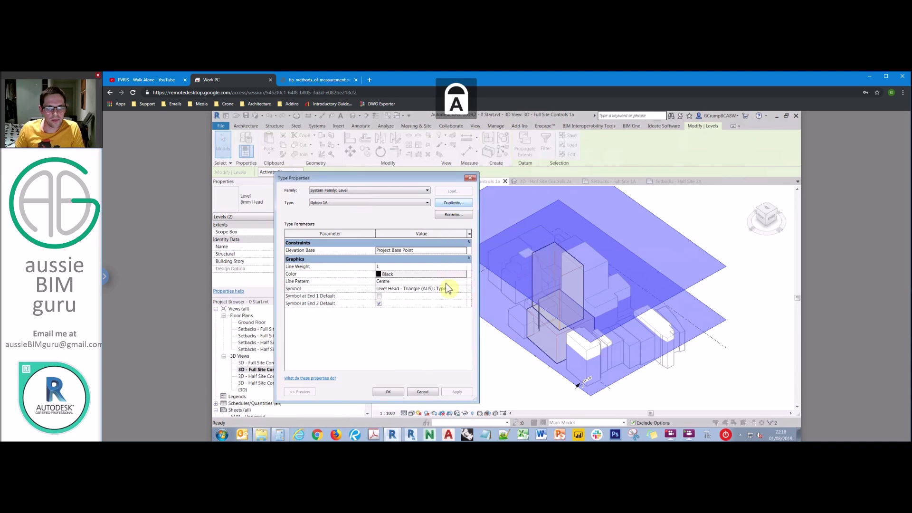
left_click(388, 392)
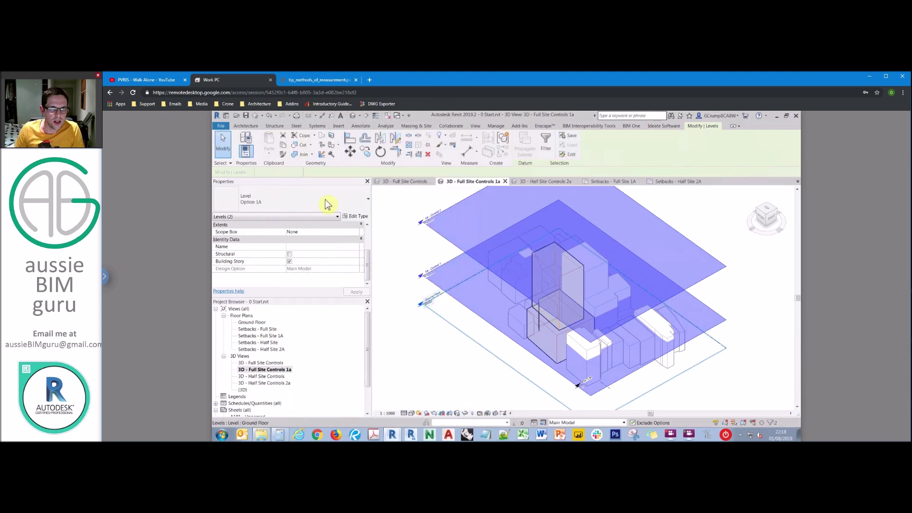
Rename the Ground Floor level's type as Ground
left_click(358, 216)
key("Caps_Lock")
left_click(453, 215)
type("g")
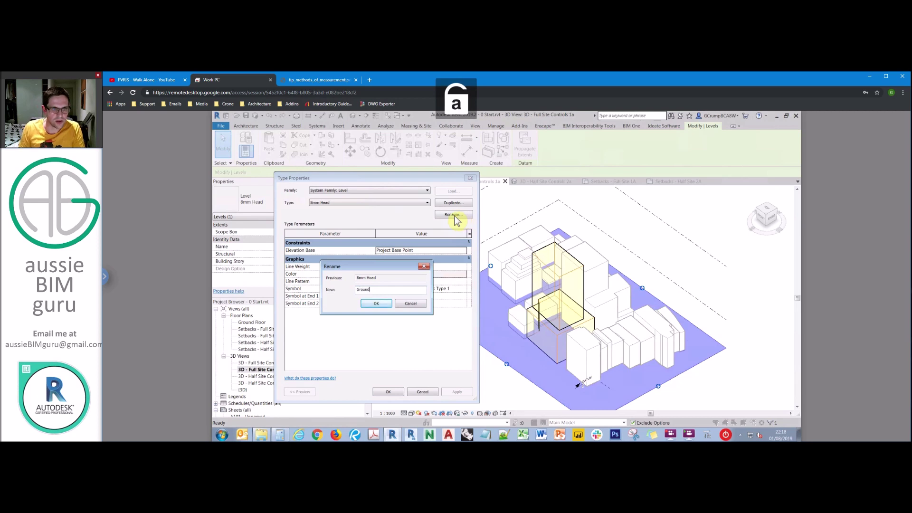
key("Return")
key("Return")
left_click(423, 248)
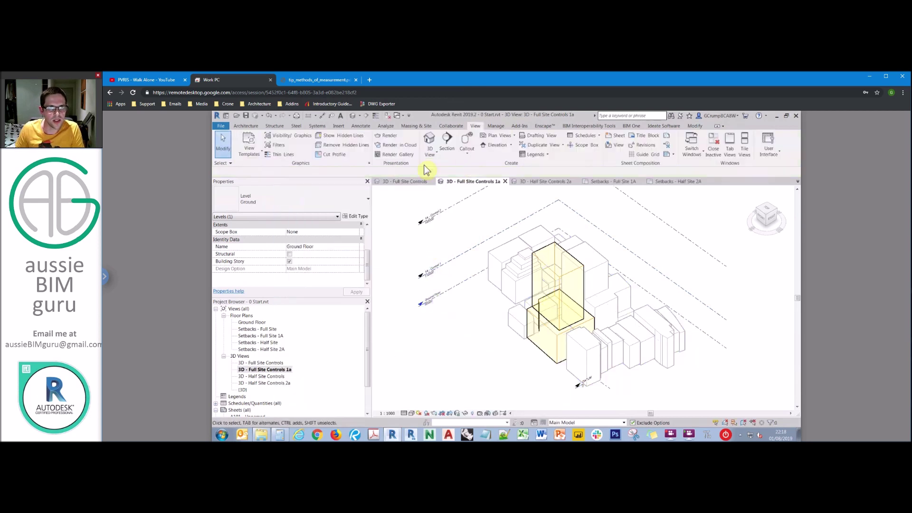
Give the Levels_1A filter a rule that Type Name does not equal Ground
left_click(276, 145)
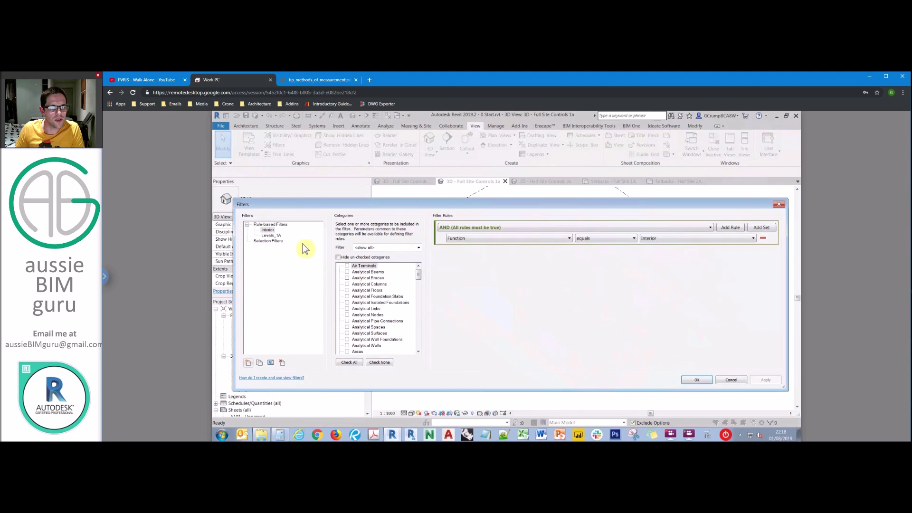
left_click(270, 235)
left_click(491, 238)
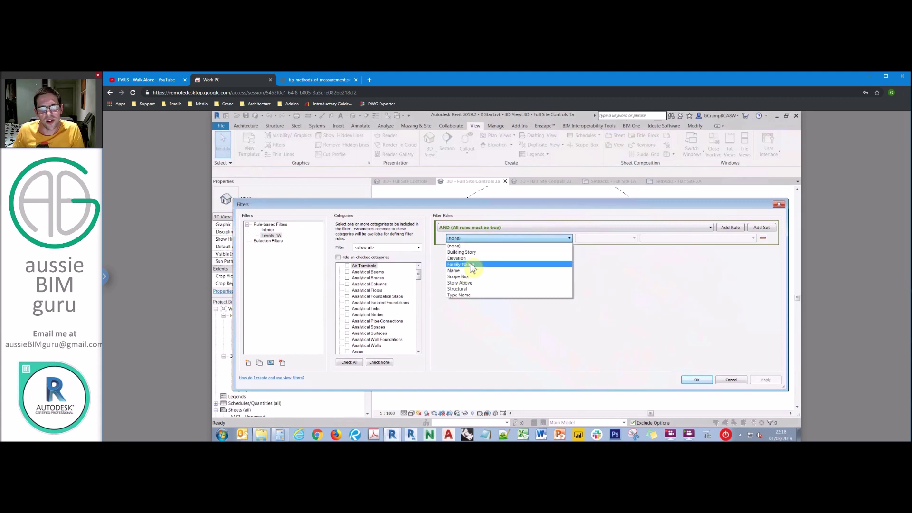
left_click(462, 295)
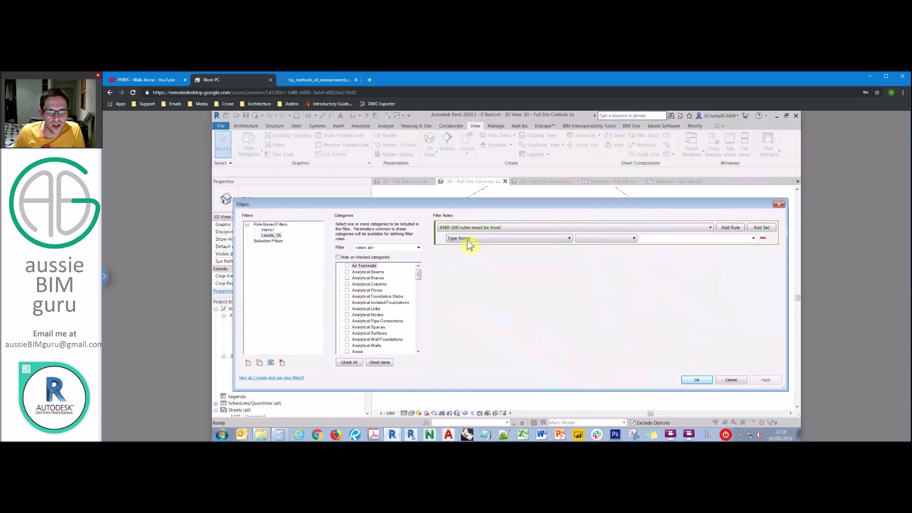
left_click(605, 238)
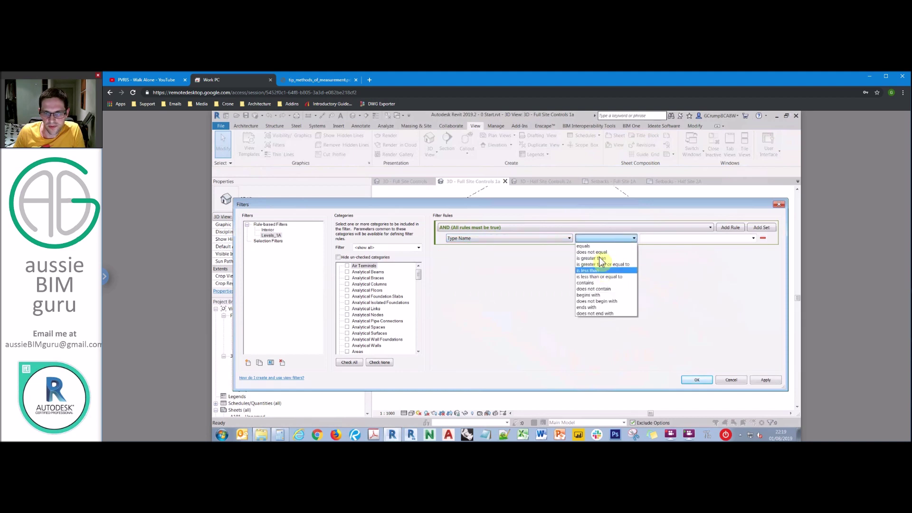
left_click(603, 253)
left_click(755, 238)
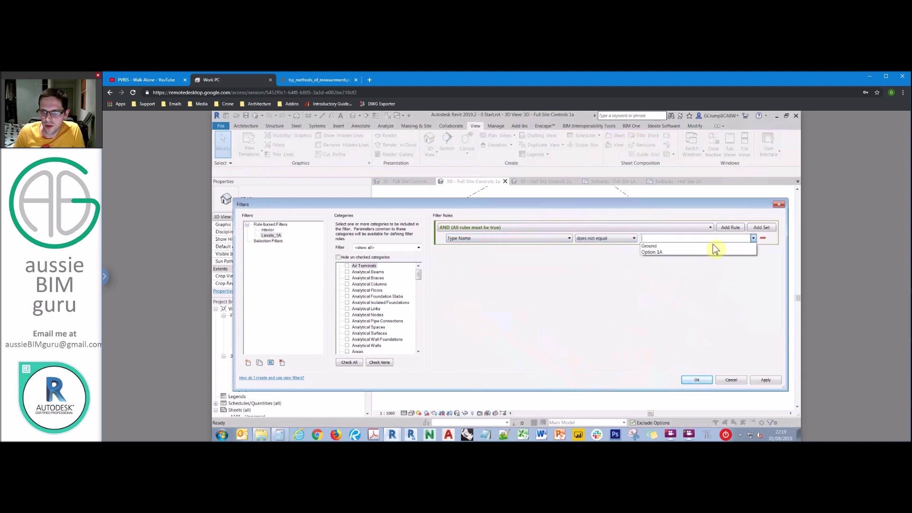
left_click(666, 248)
Add a second rule to the Levels_1A filter that Type Name does not begin with 1a
left_click(718, 227)
left_click(469, 248)
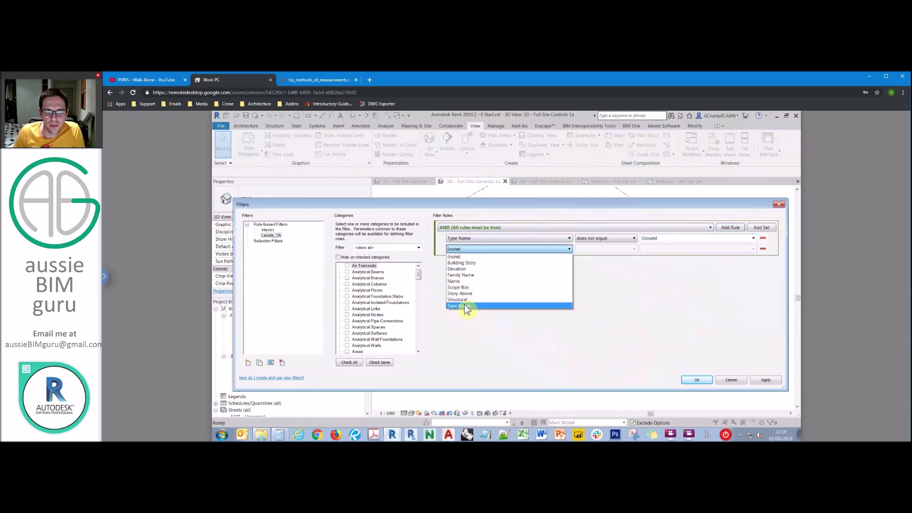
left_click(465, 306)
left_click(618, 249)
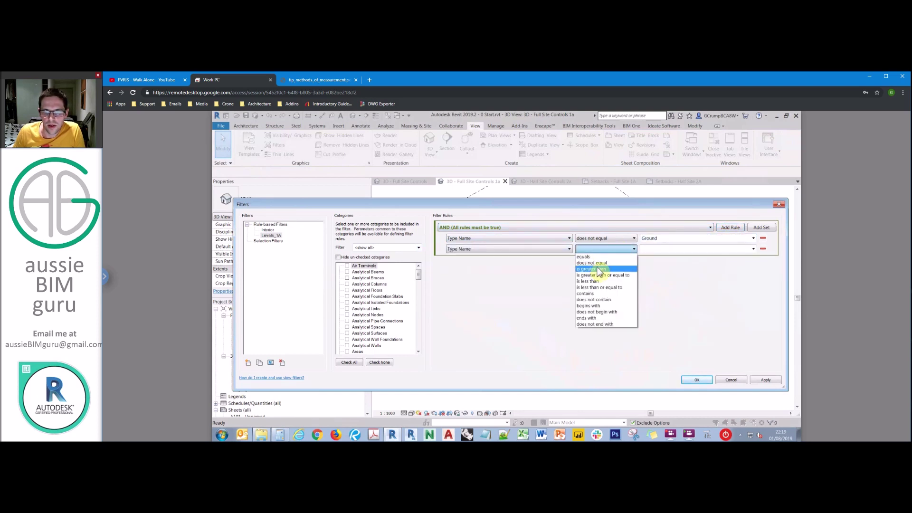
left_click(603, 312)
left_click(751, 249)
type("1")
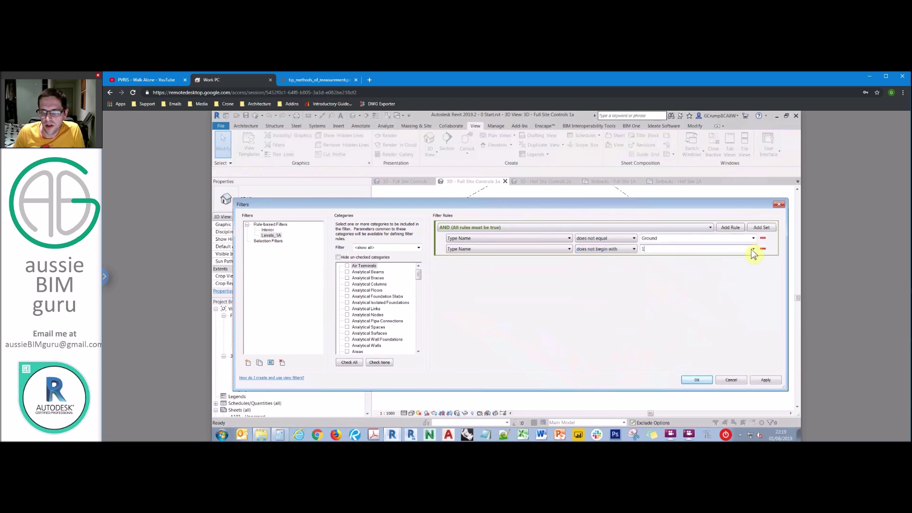
type("a")
left_click(753, 238)
left_click(753, 239)
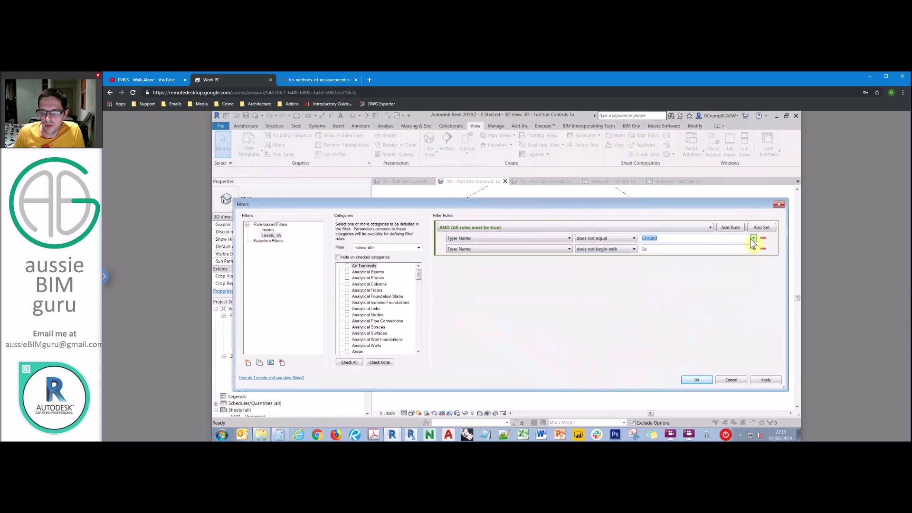
Change the second Levels_1A rule to does not end with 1A and save the filter
left_click(614, 250)
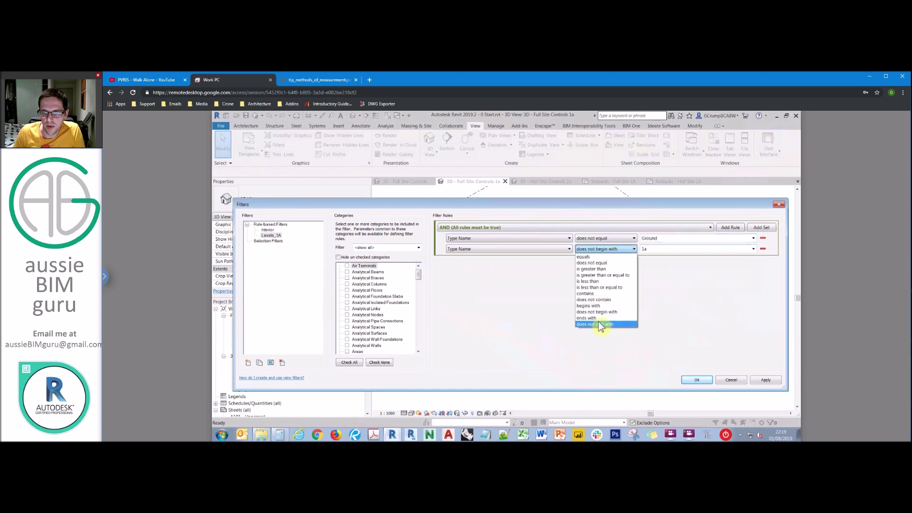
left_click(617, 324)
left_click(664, 249)
key("BackSpace")
type("A")
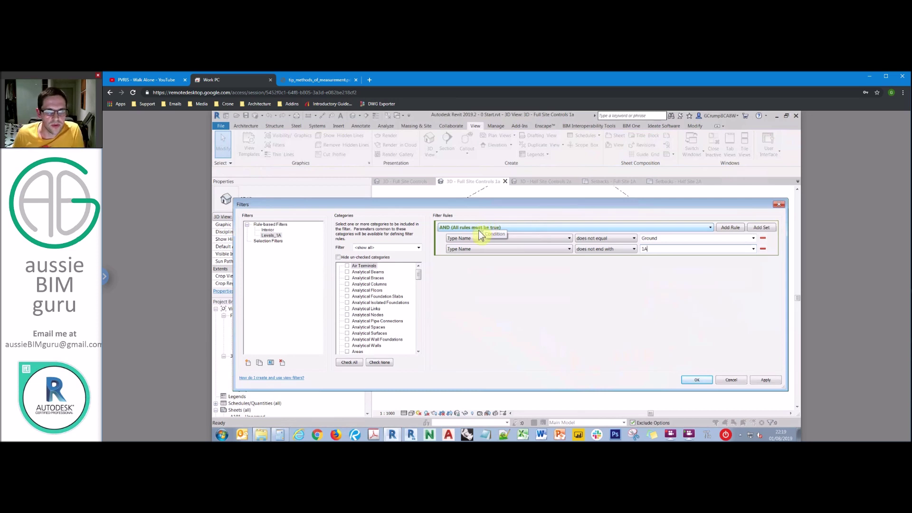
left_click(693, 380)
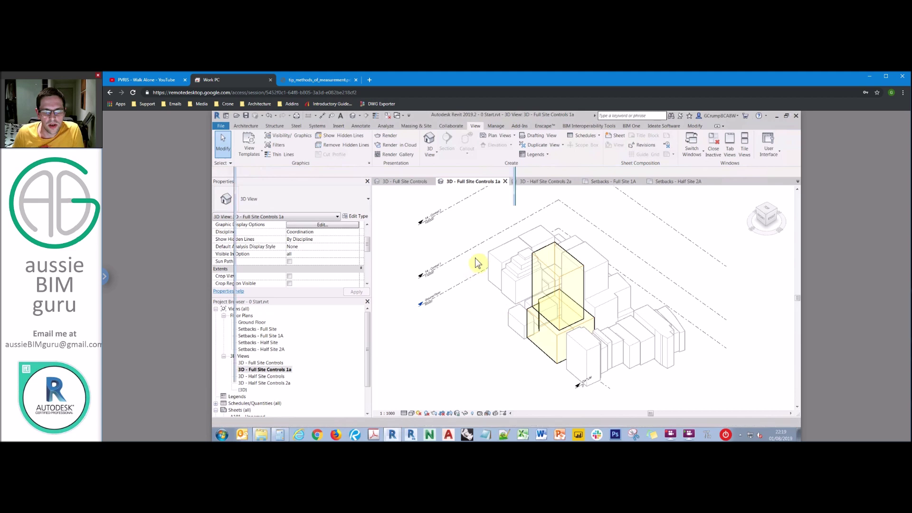
Apply the Levels_1A filter to the 3D - Full Site Controls 1a view with its visibility turned off
key("v")
key("v")
left_click(414, 172)
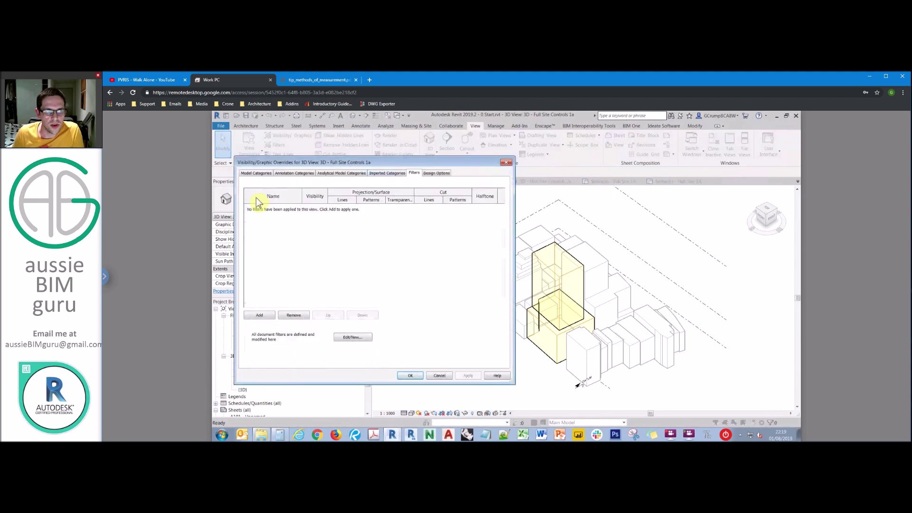
left_click(259, 315)
left_click(575, 255)
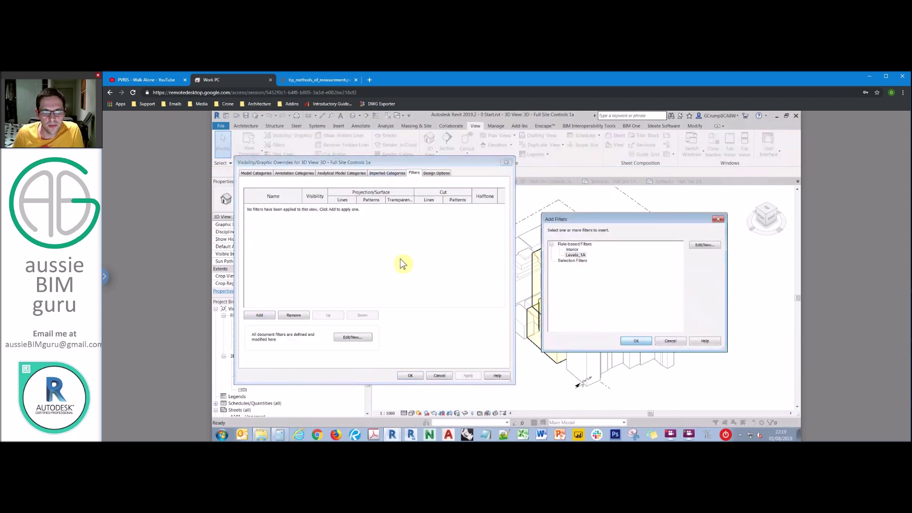
key("Return")
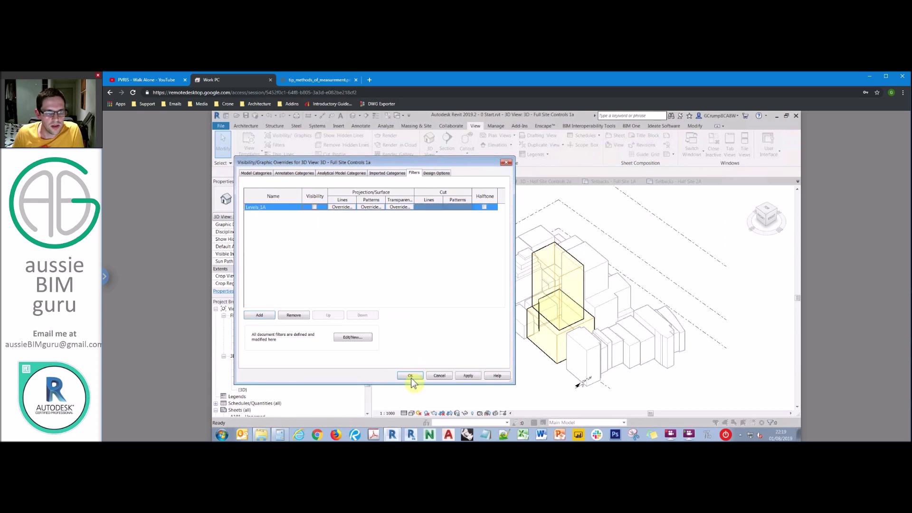
left_click(410, 375)
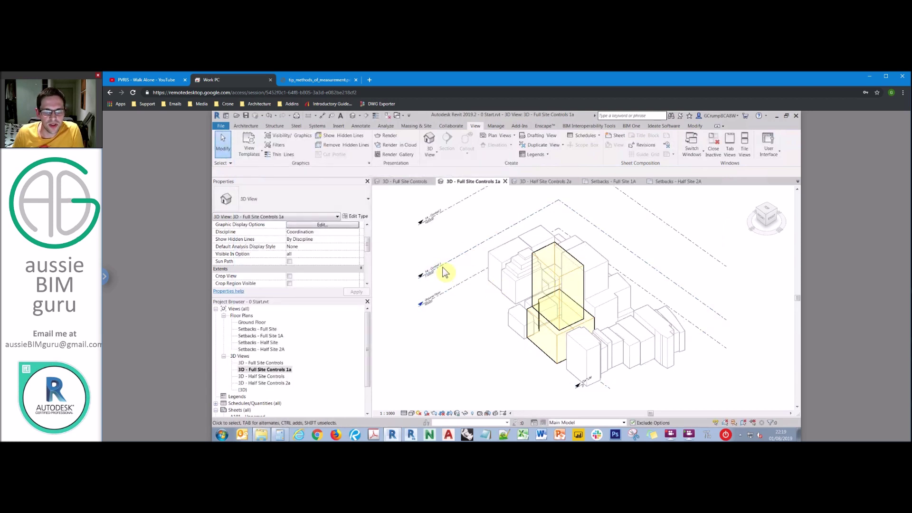
Duplicate the Option 1A type of the 1A - Control 1 and 1A - Control 2 levels as Option 2A and assign it to both
left_click(442, 264)
left_click(441, 217, "ctrl")
key("c")
key("o")
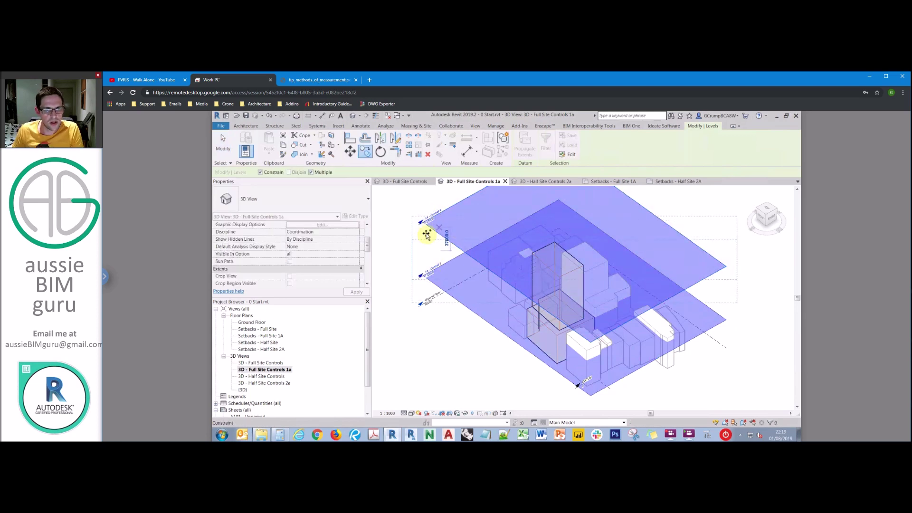
key("Escape")
left_click(357, 216)
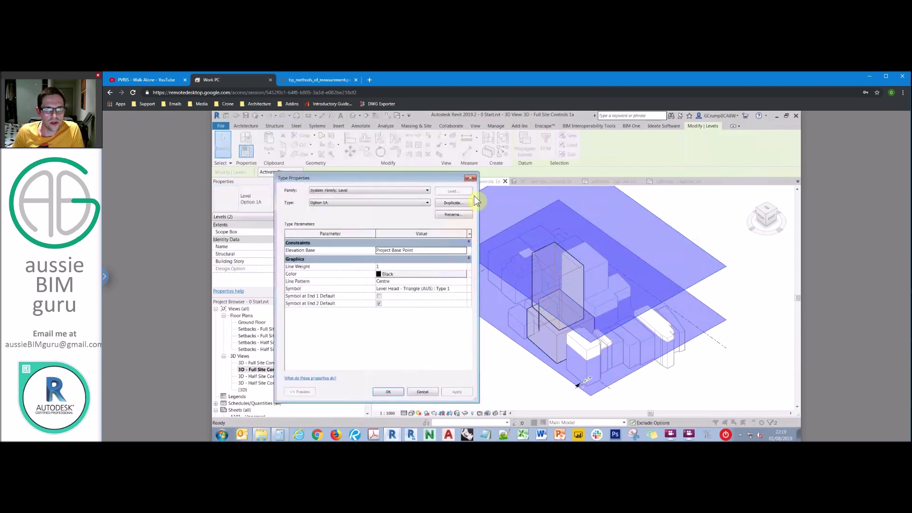
left_click(455, 203)
type("oPT")
key("BackSpace")
key("BackSpace")
key("BackSpace")
key("Caps_Lock")
type("Option 2")
key("Caps_Lock")
type("A")
key("Return")
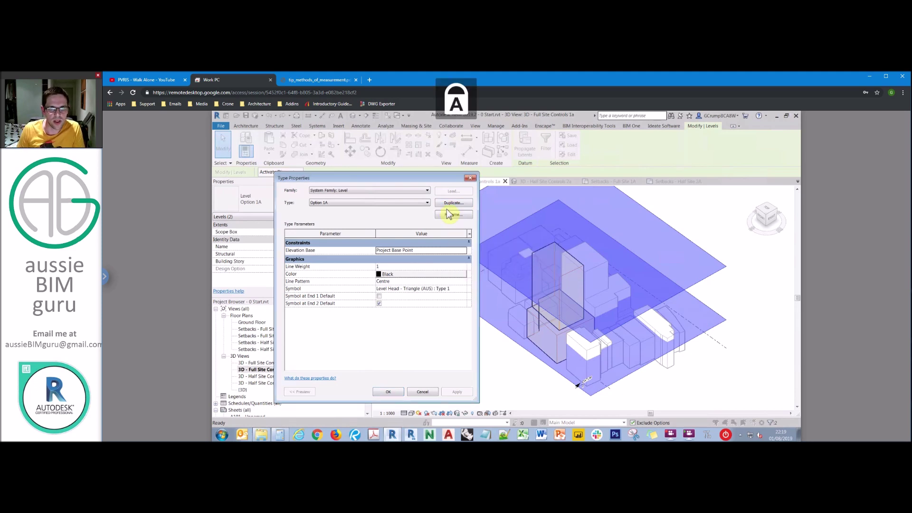
left_click(388, 391)
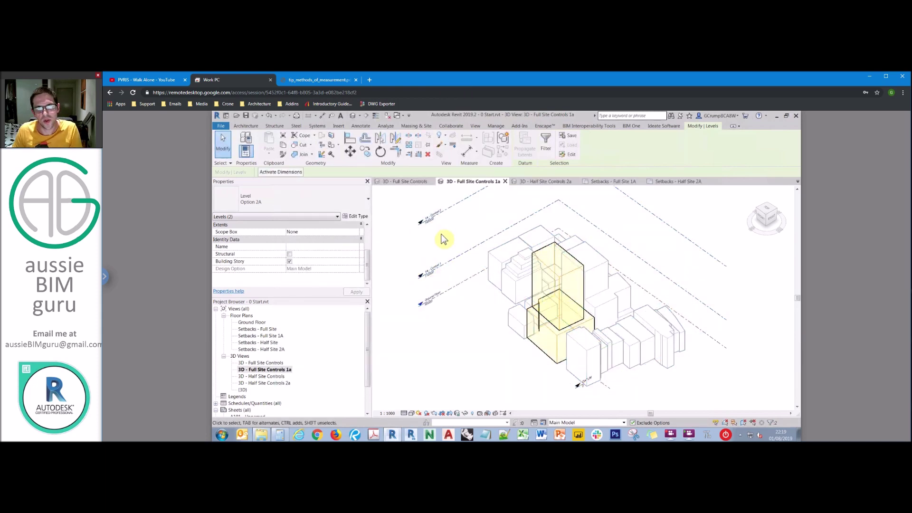
Open the 3D - Half Site Controls 2a view and duplicate the Levels_1A view filter
double_click(278, 383)
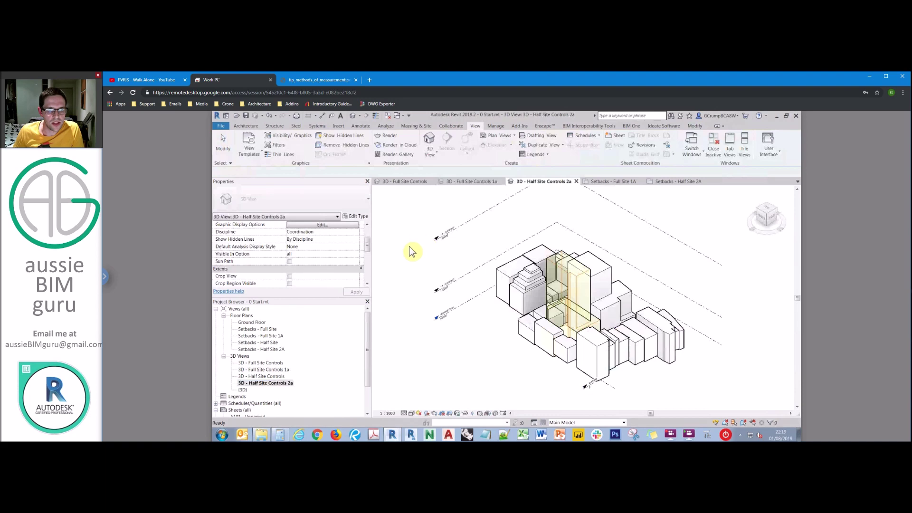
left_click(435, 266)
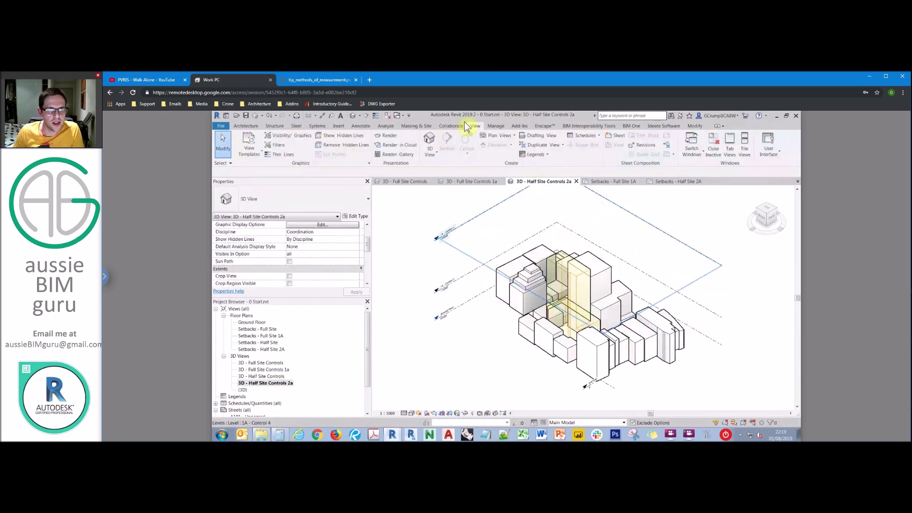
left_click(275, 145)
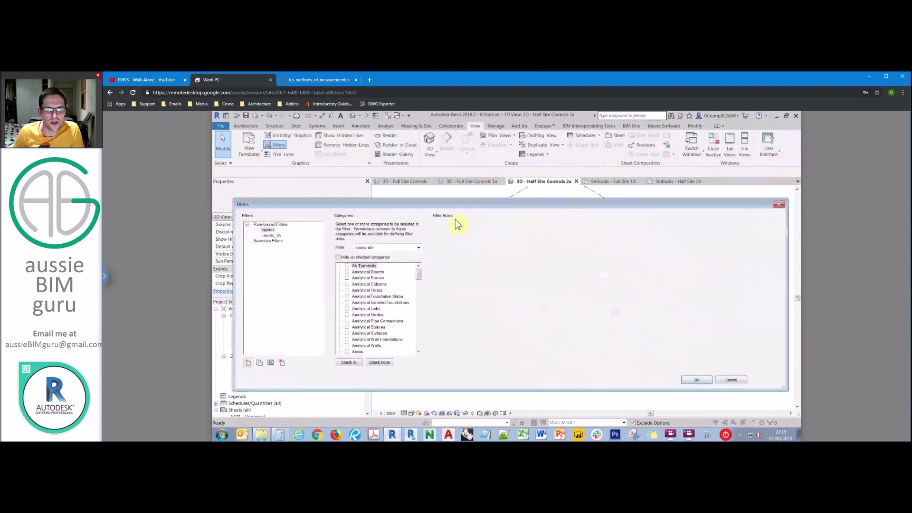
key("Down")
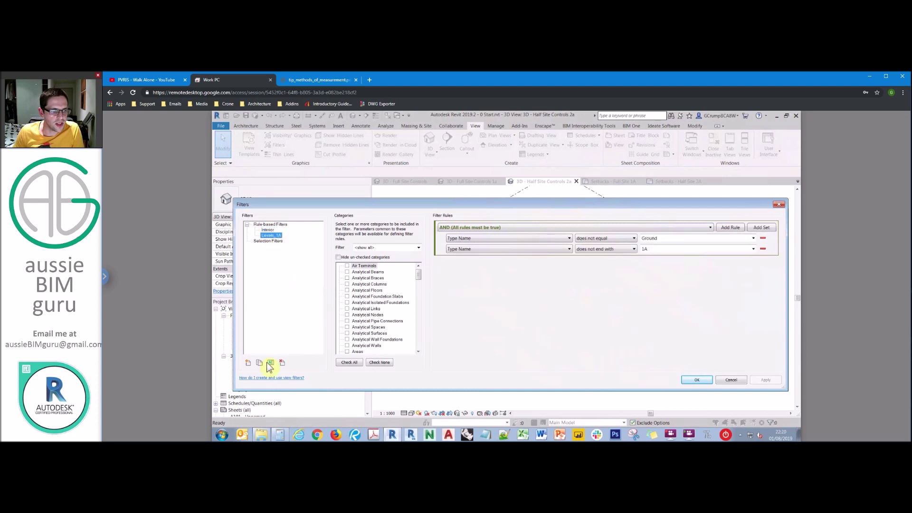
left_click(259, 362)
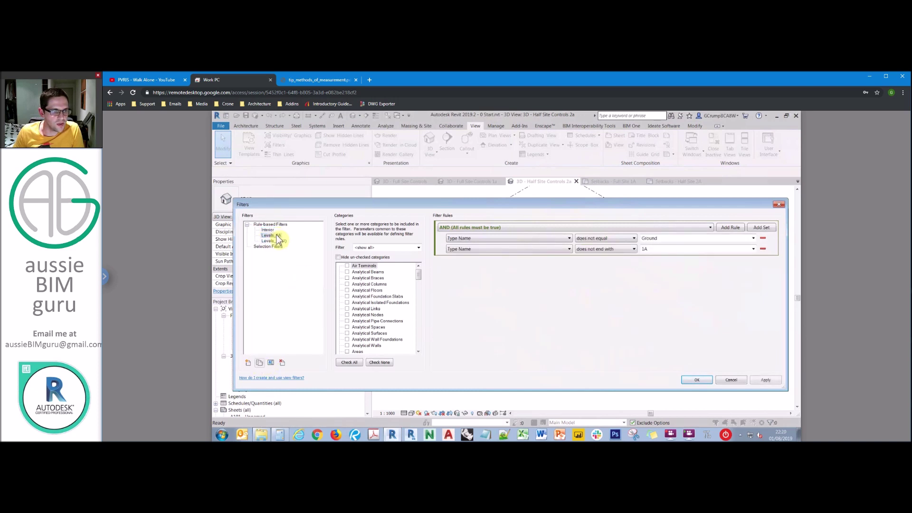
Rename the duplicated filter Levels_2A, change its second rule to Type Name does not end with 2A, and save it
left_click(271, 362)
type("Levels_2a")
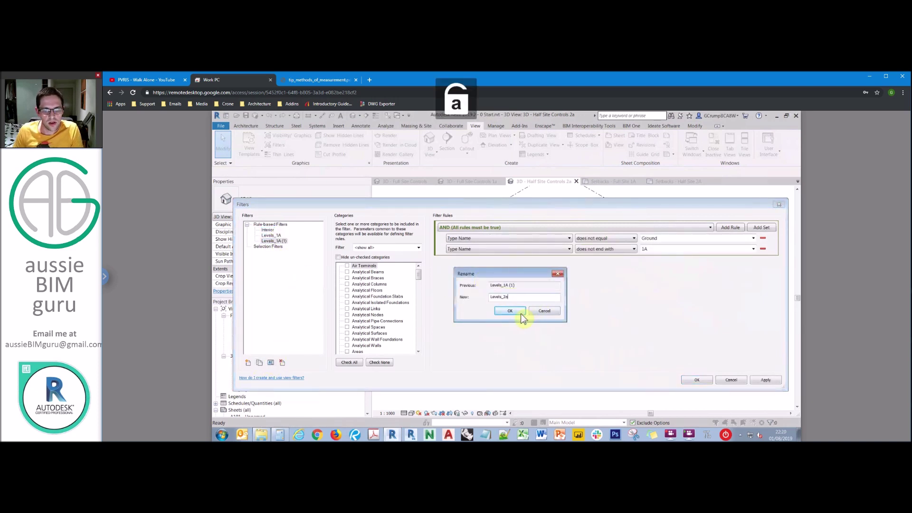
key("Caps_Lock")
key("BackSpace")
type("A")
left_click(516, 315)
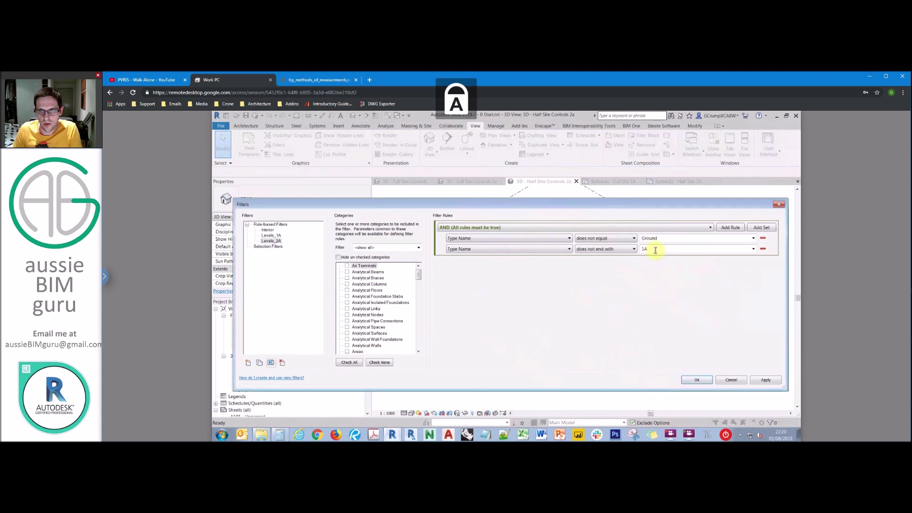
type("2")
left_click(696, 381)
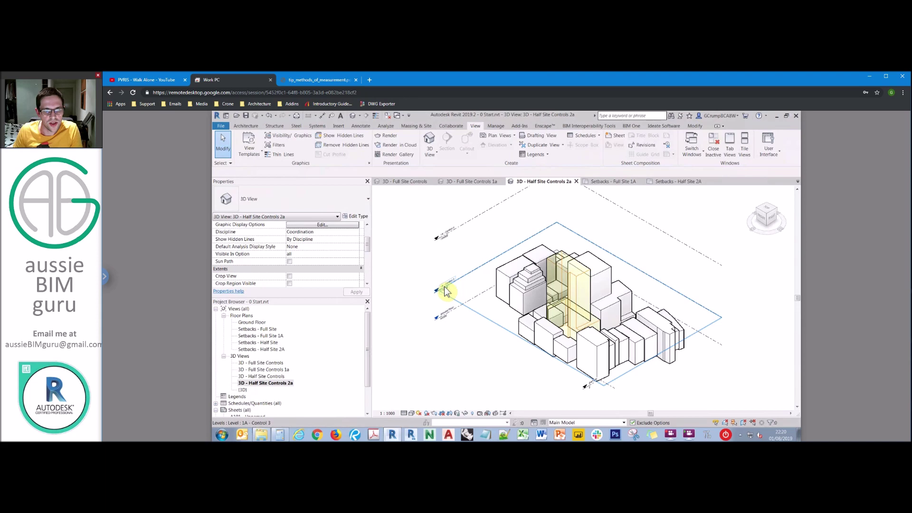
left_click(441, 223)
left_click_drag(430, 299, 427, 241)
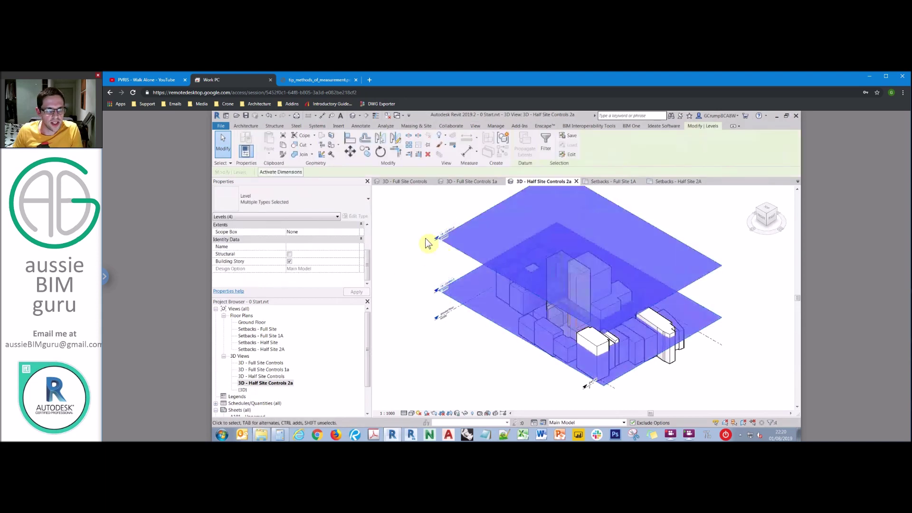
left_click(418, 260)
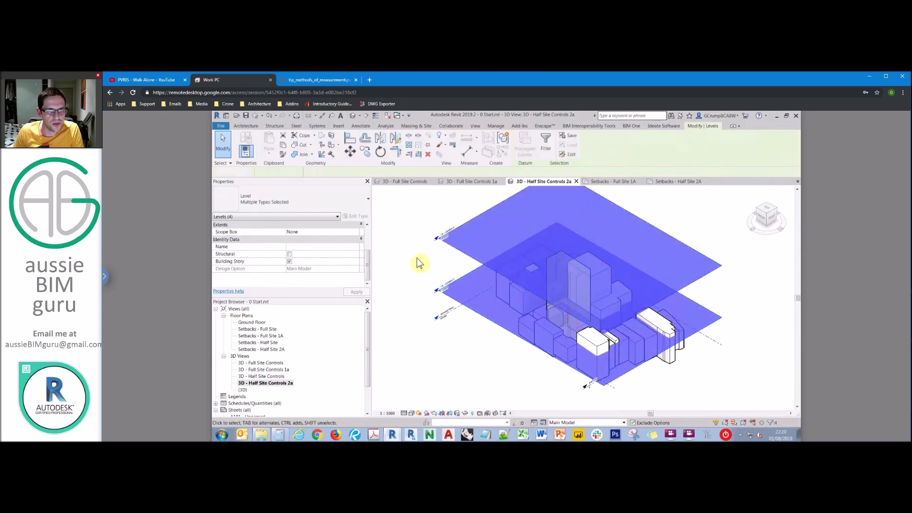
Apply the Levels_2A filter to the 3D - Half Site Controls 2a view with its visibility turned off
key("v")
key("g")
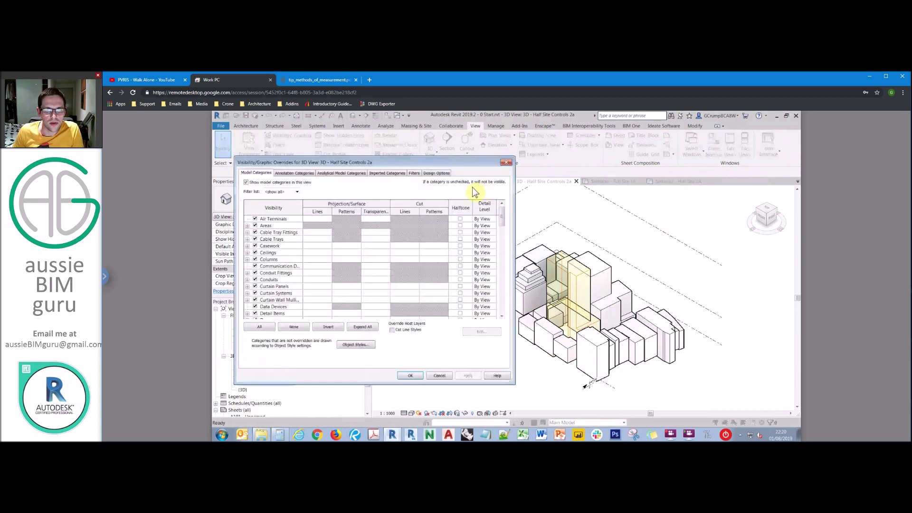
left_click(411, 173)
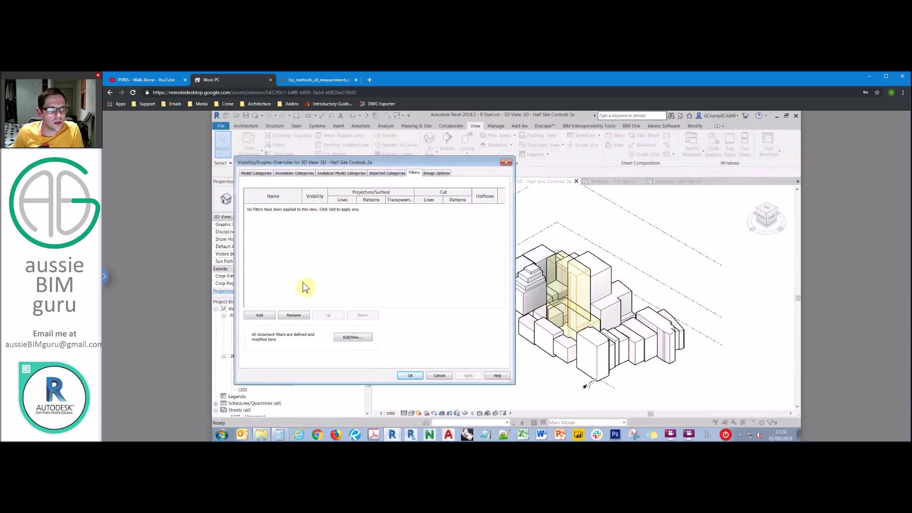
left_click(259, 316)
left_click(580, 260)
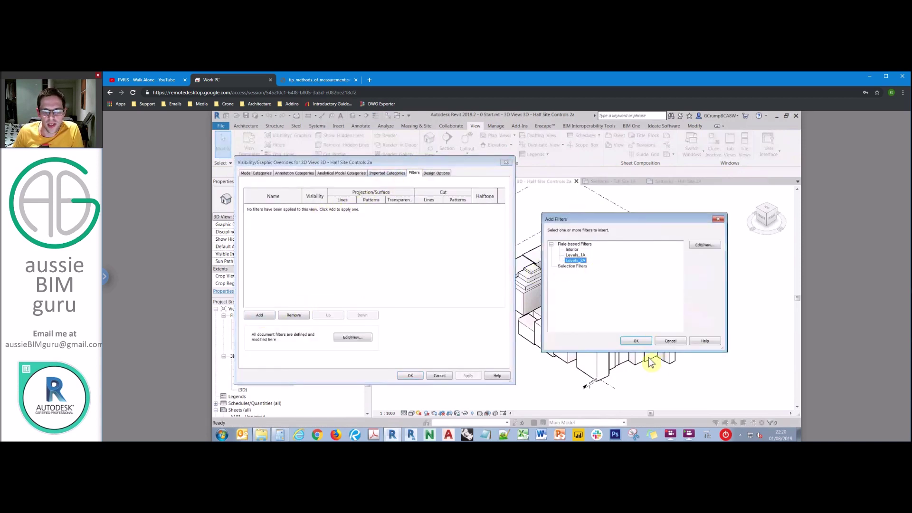
left_click(635, 341)
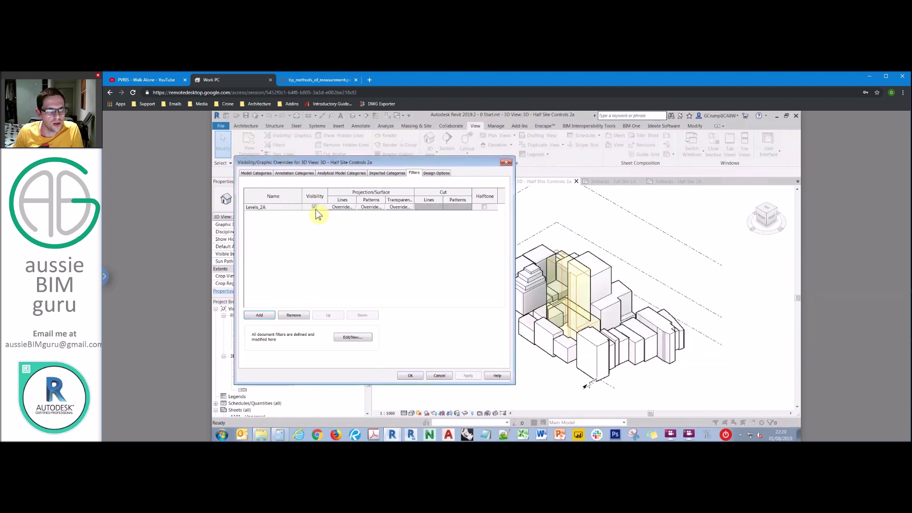
left_click(410, 376)
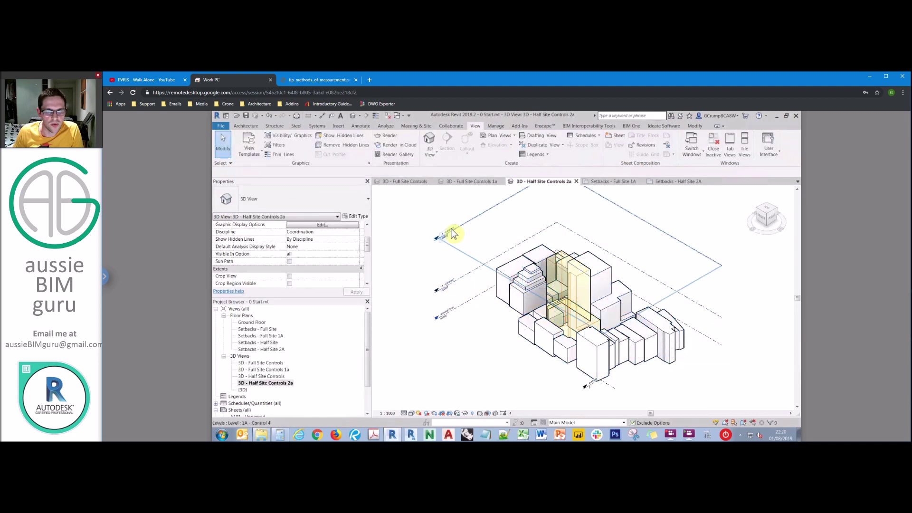
Rename the lower Option 2A control level as 2A - Control 1
left_click_drag(436, 295, 326, 236)
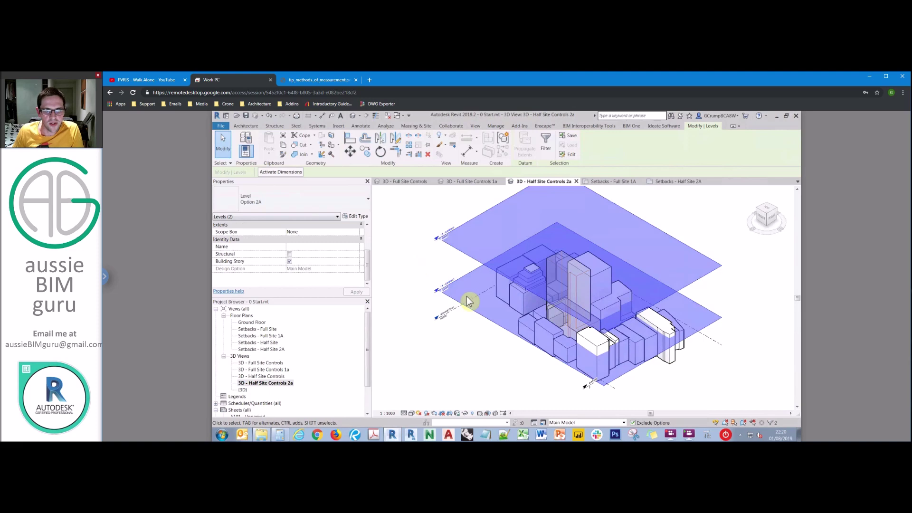
key("Escape")
left_click(330, 247)
type("2A")
key("Caps_Lock")
type("- ")
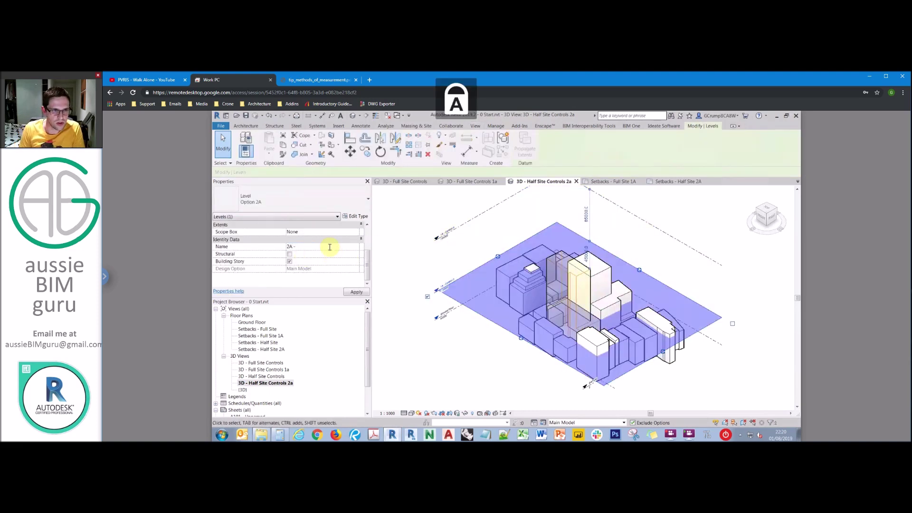
type("Control 1")
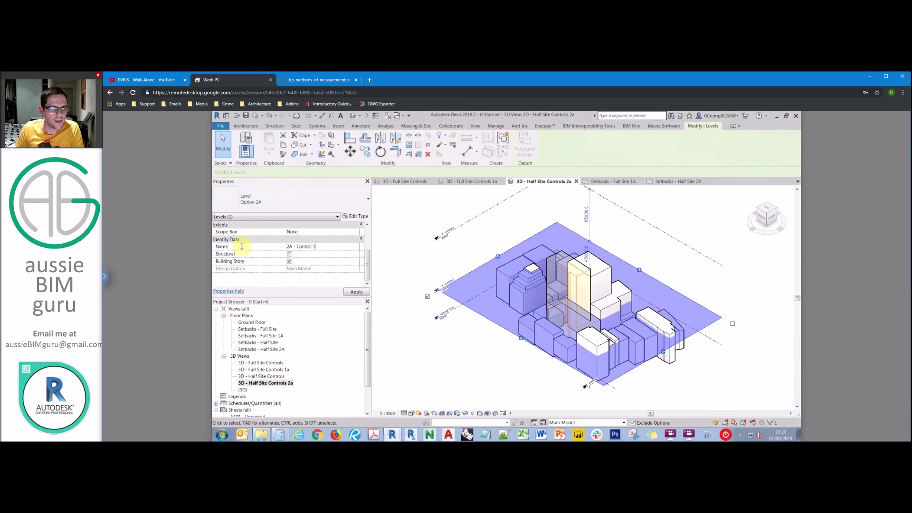
Edit the name of the upper Option 2A control level
left_click(451, 231)
left_click(328, 245)
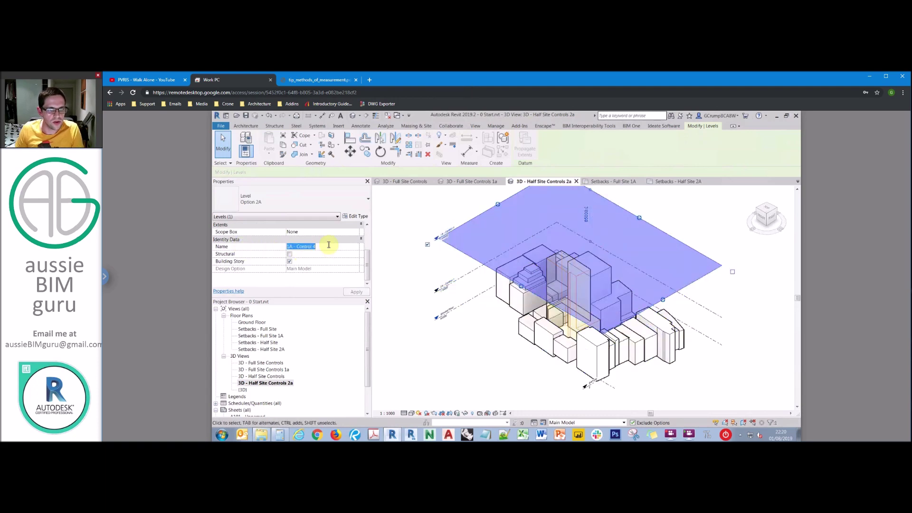
left_click(462, 278)
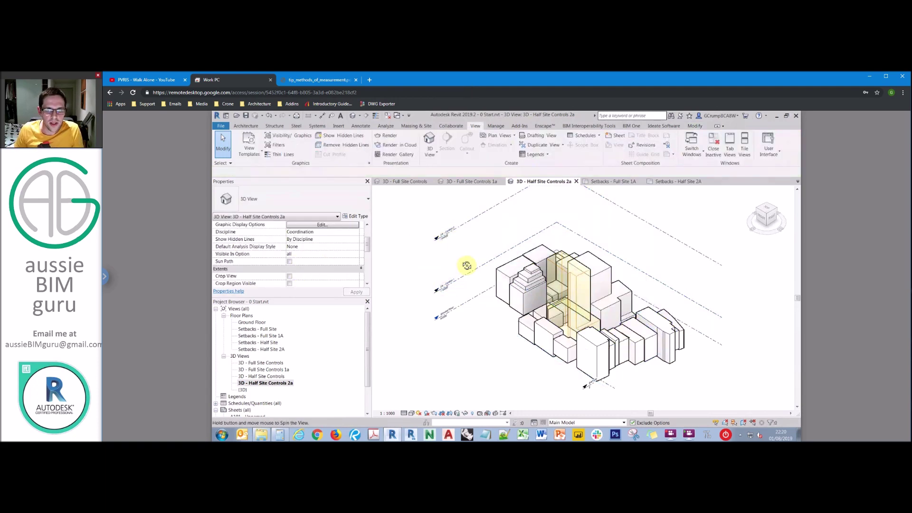
Open the 3D - Full Site Controls 1a view and make 1A - Maximize the active design option, keeping Active Only enabled
middle_click_drag(466, 266, 493, 309, "shift")
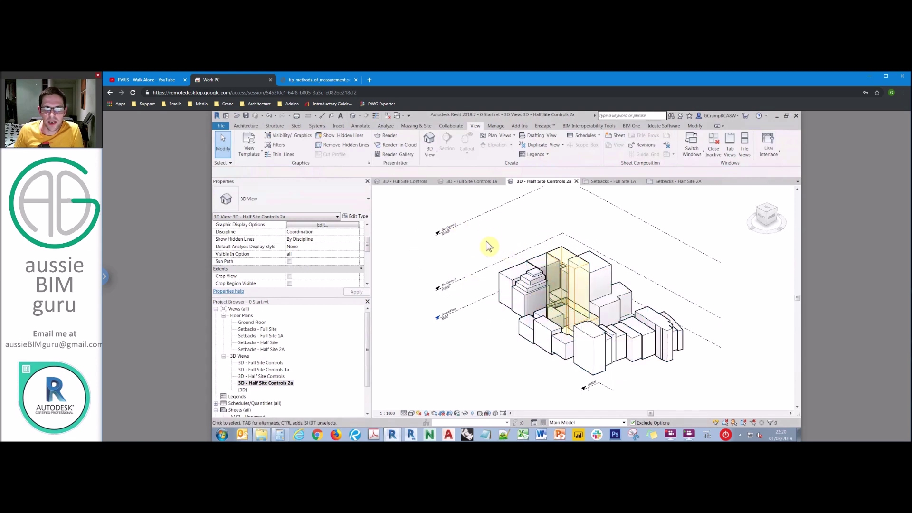
middle_click_drag(507, 246, 494, 259, "shift")
left_click(282, 370)
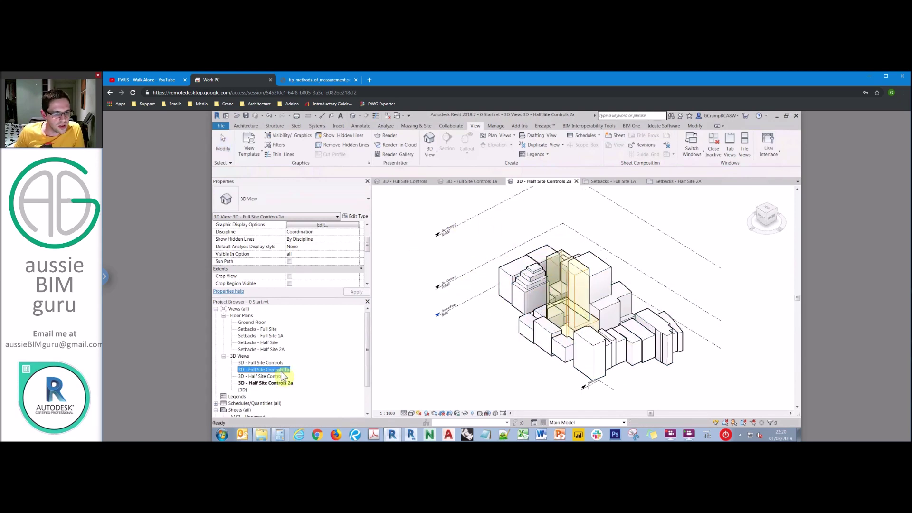
double_click(291, 370)
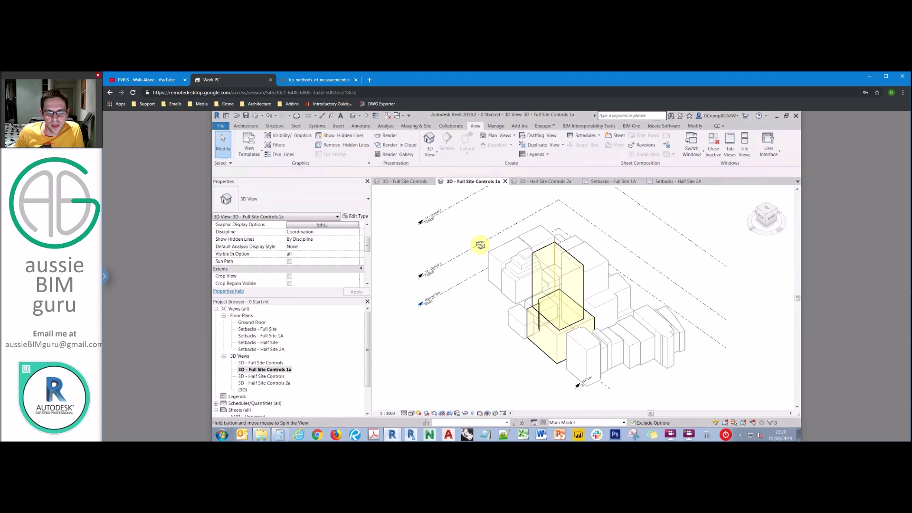
middle_click_drag(480, 245, 569, 416, "shift")
left_click(575, 422)
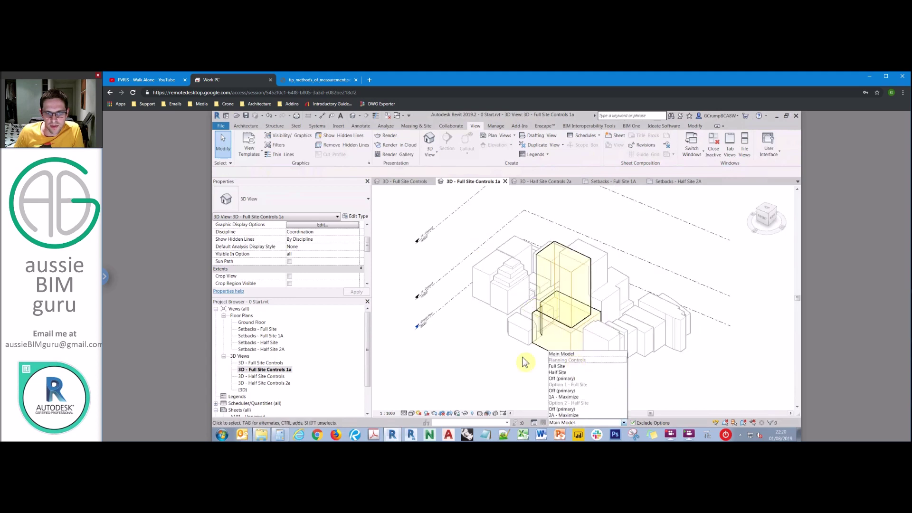
left_click(474, 367)
left_click(578, 422)
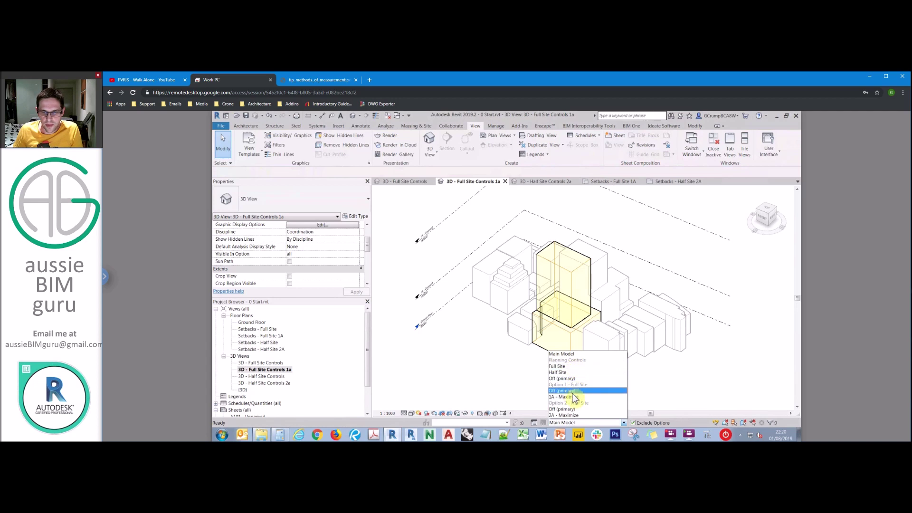
left_click(567, 397)
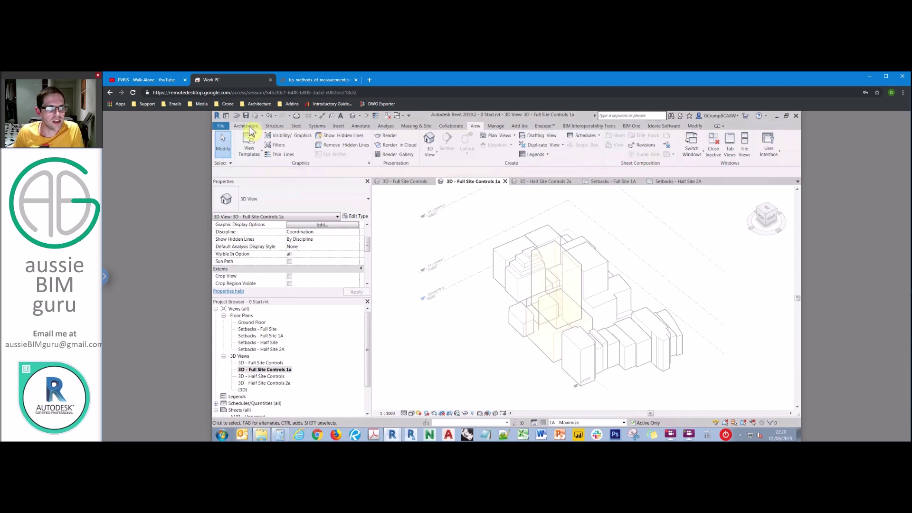
left_click(639, 422)
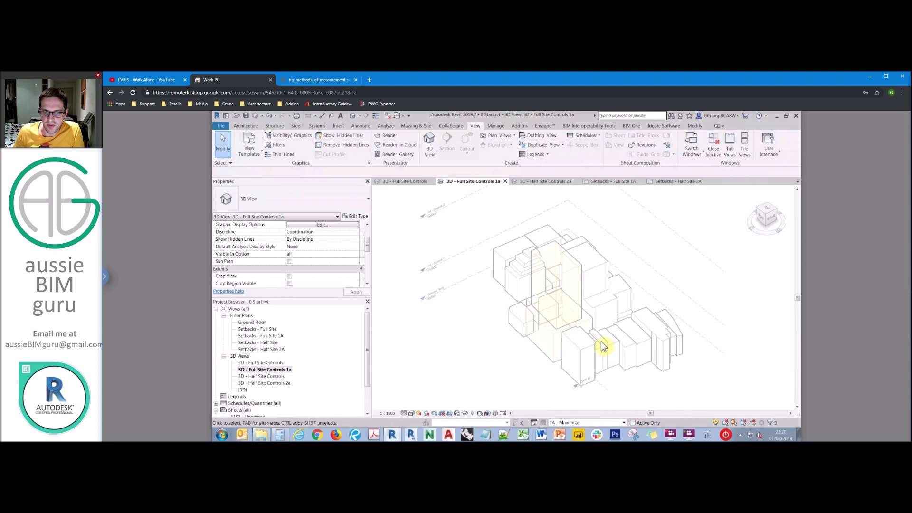
left_click(633, 422)
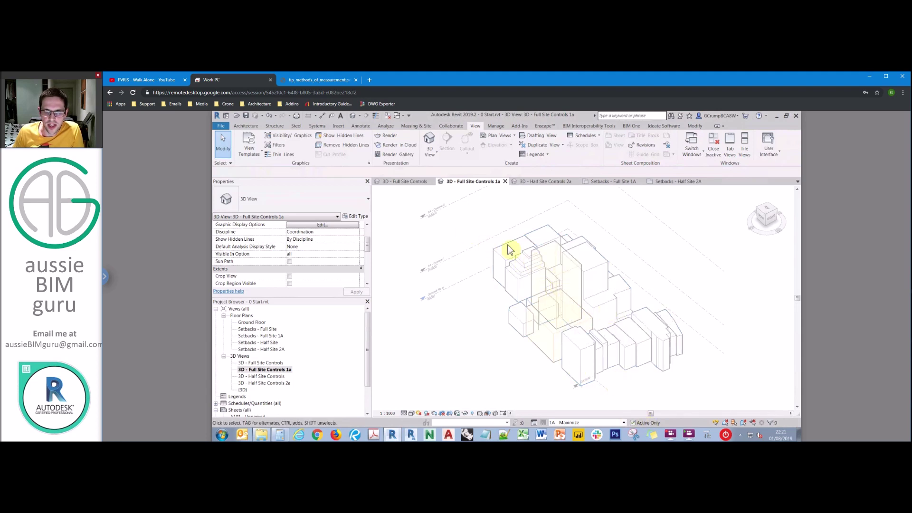
Start an in-place model of the Mass category named Option 1 within the 1A - Maximize design option
left_click(246, 125)
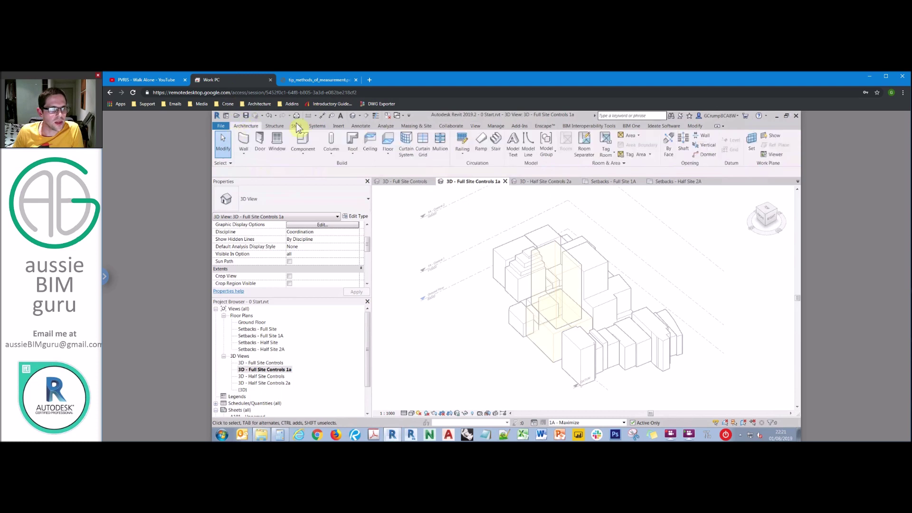
left_click(303, 153)
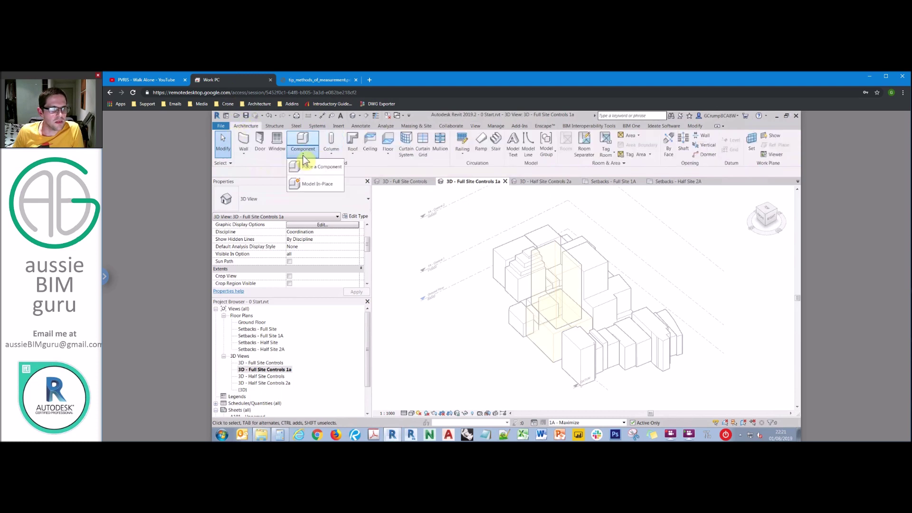
left_click(318, 184)
key("m")
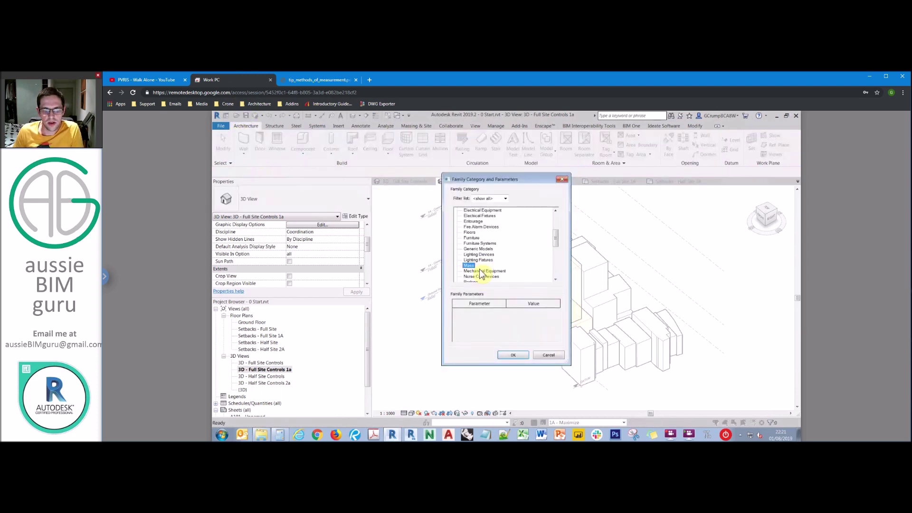
left_click(522, 356)
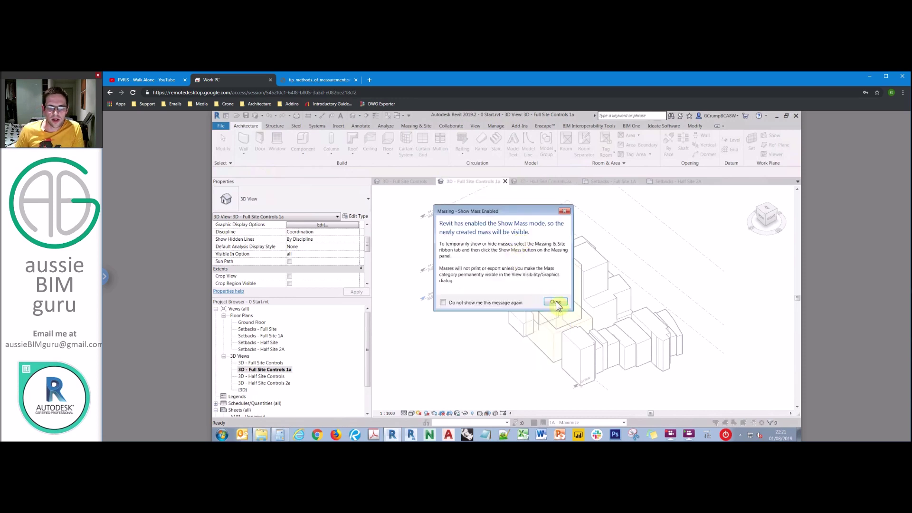
left_click(555, 302)
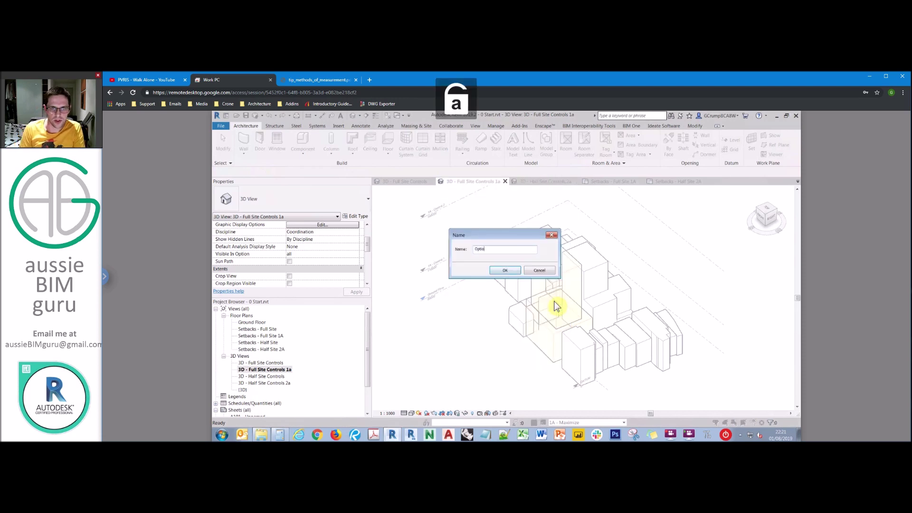
type("Option 1")
key("Return")
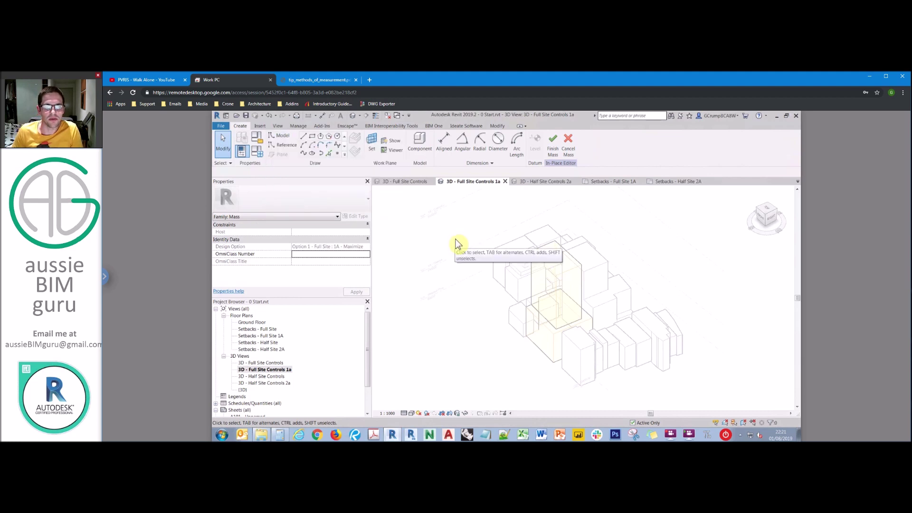
middle_click_drag(464, 237, 406, 212, "shift")
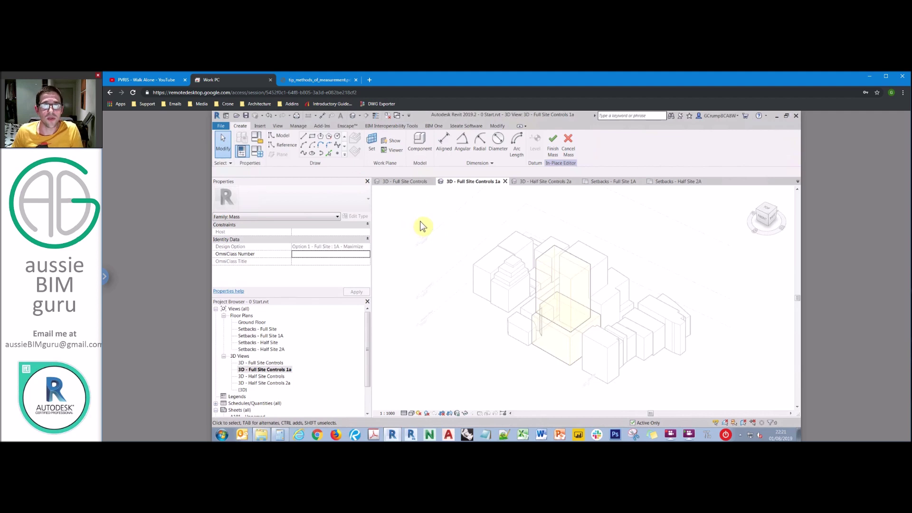
Set the in-place mass's placement plane to the Ground Floor level
left_click(372, 144)
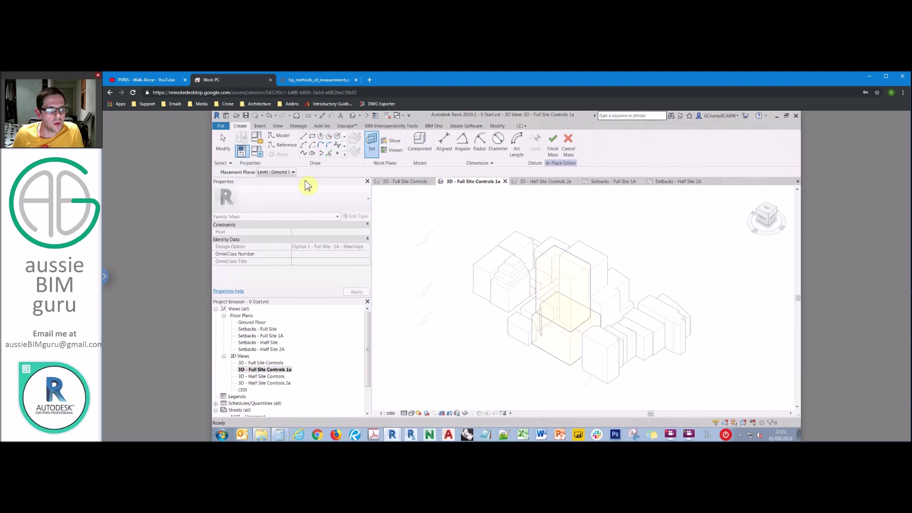
left_click(292, 173)
left_click(291, 211)
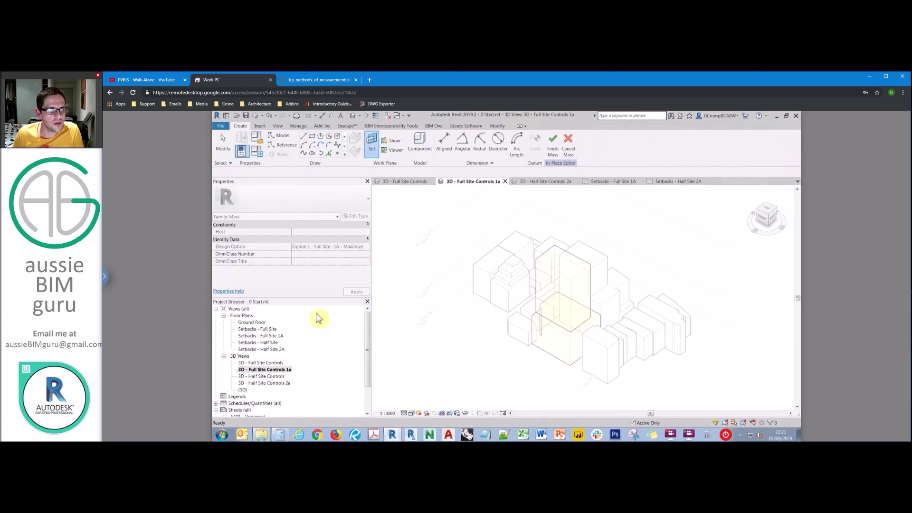
Open the Setbacks - Full Site 1A plan, close the other views and tile it beside 3D - Full Site Controls 1a
double_click(273, 337)
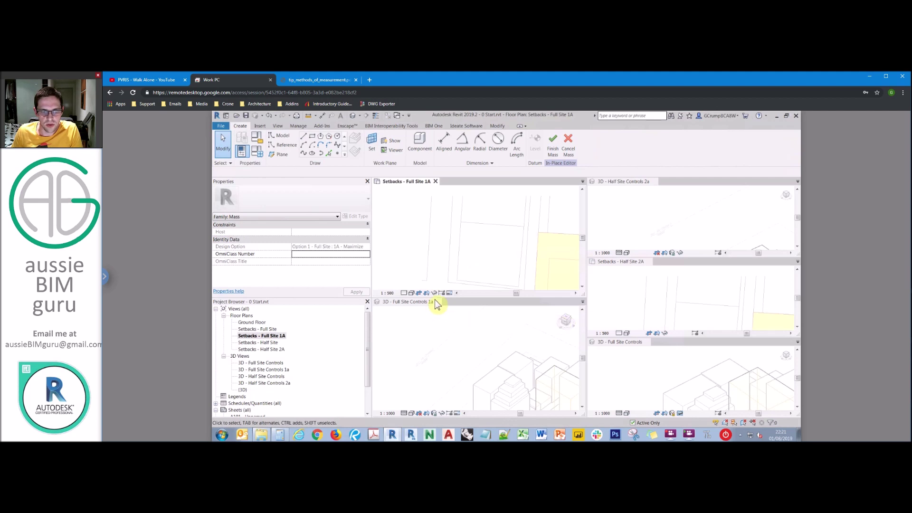
left_click(647, 265)
left_click(645, 342)
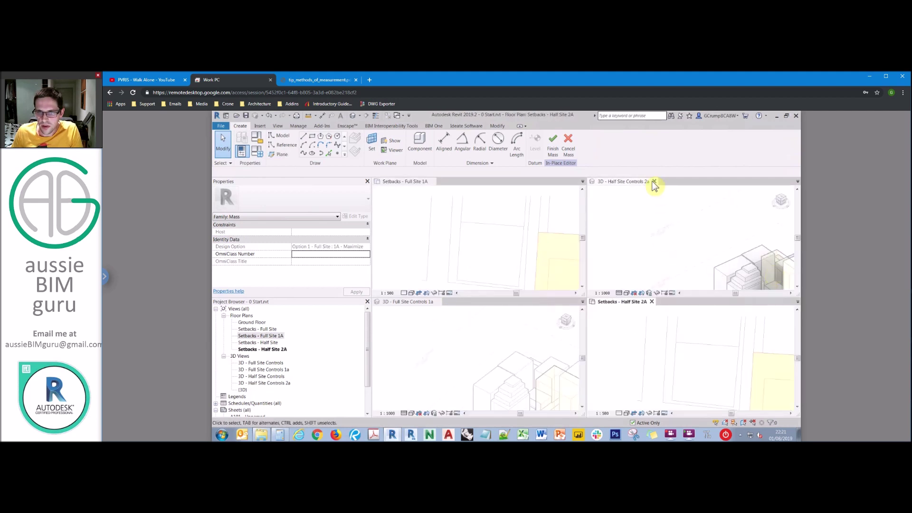
left_click(652, 301)
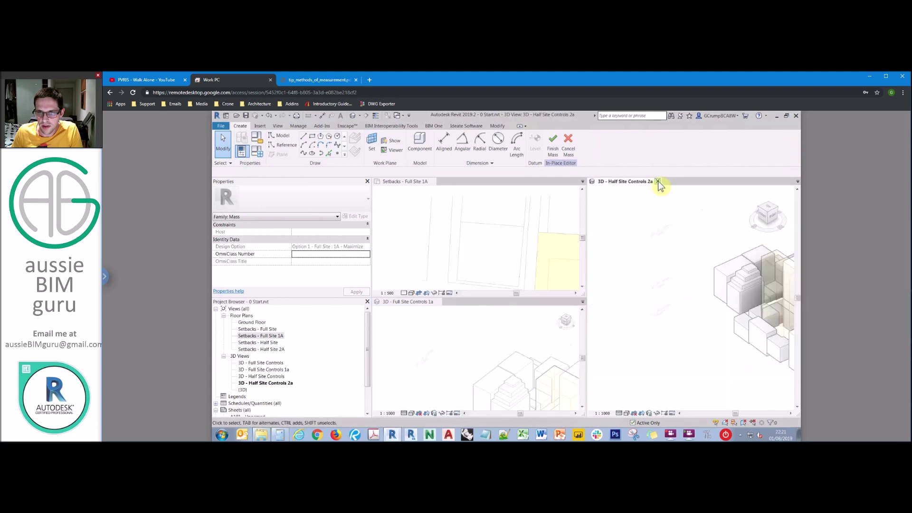
left_click(658, 182)
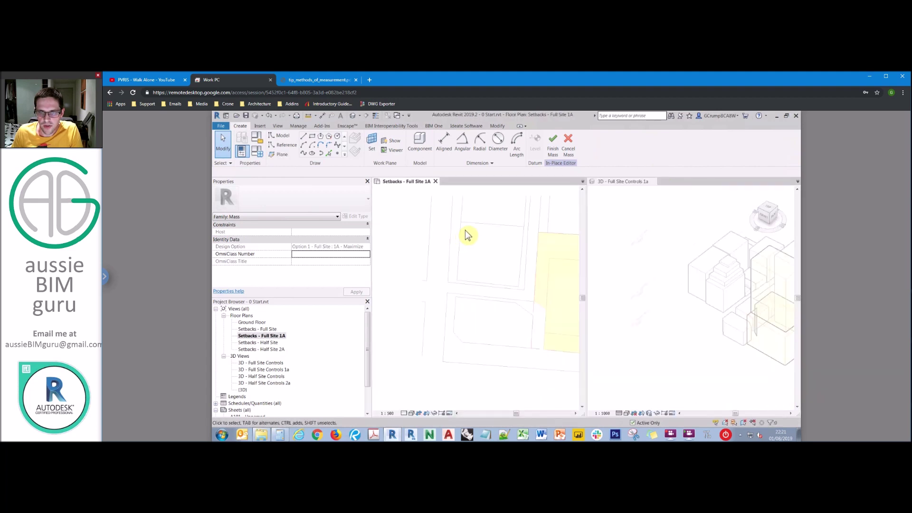
key("t")
key("w")
key("w")
key("t")
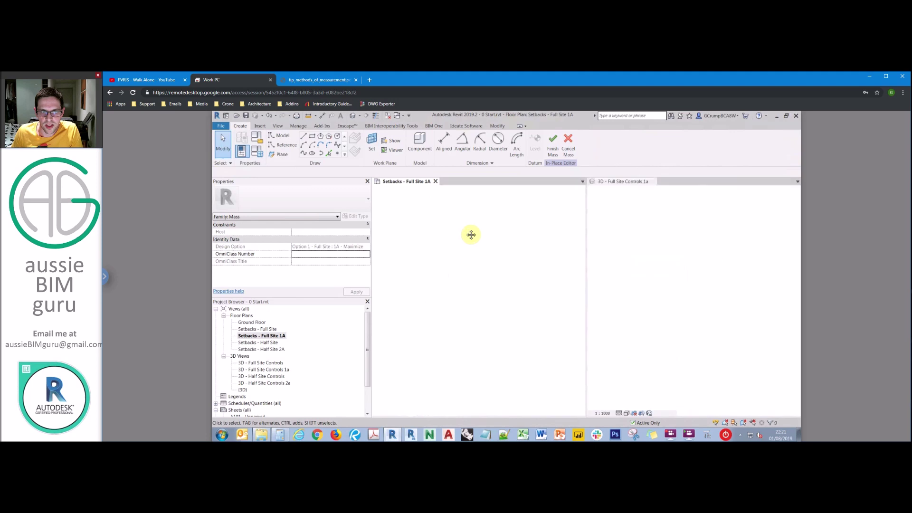
Set the work plane to Level: Ground Floor with the 3D - Full Site Controls 1a view active
left_click(371, 142)
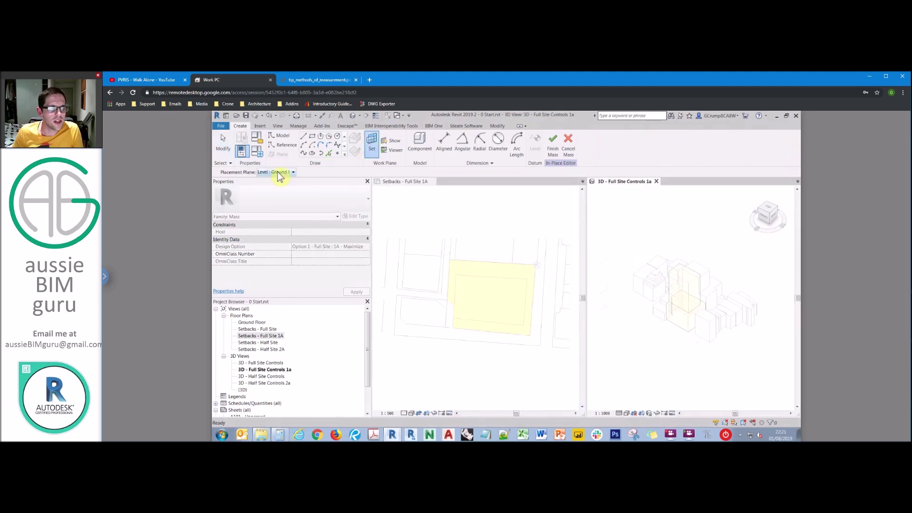
left_click(289, 172)
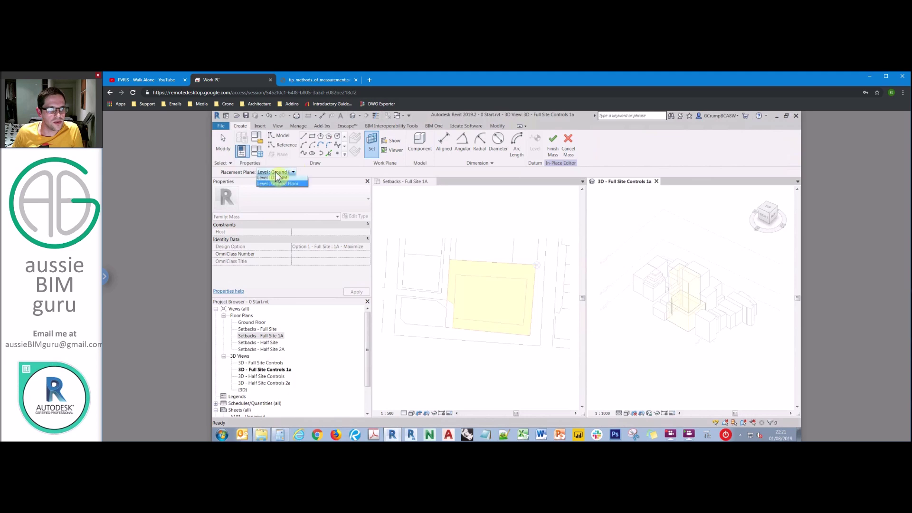
left_click(287, 210)
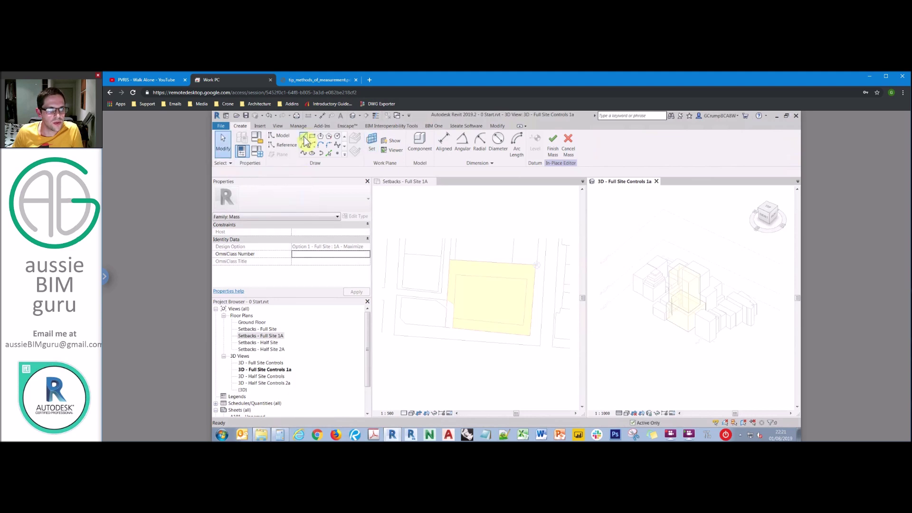
Trace the outer podium control outline in the Setbacks - Full Site 1A plan as a closed loop of model lines drawn on the work plane
left_click(354, 150)
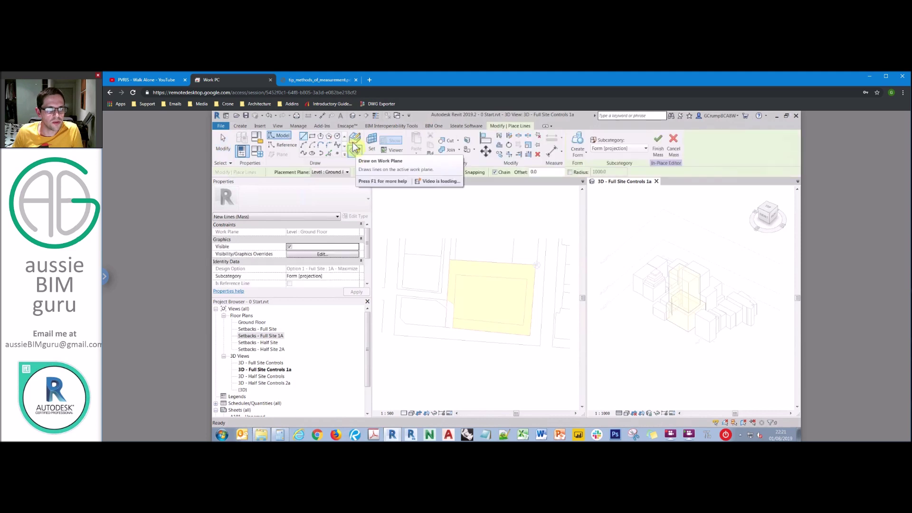
left_click(355, 149)
left_click(564, 269)
scroll(538, 270, "up", 1)
scroll(534, 263, "up", 2)
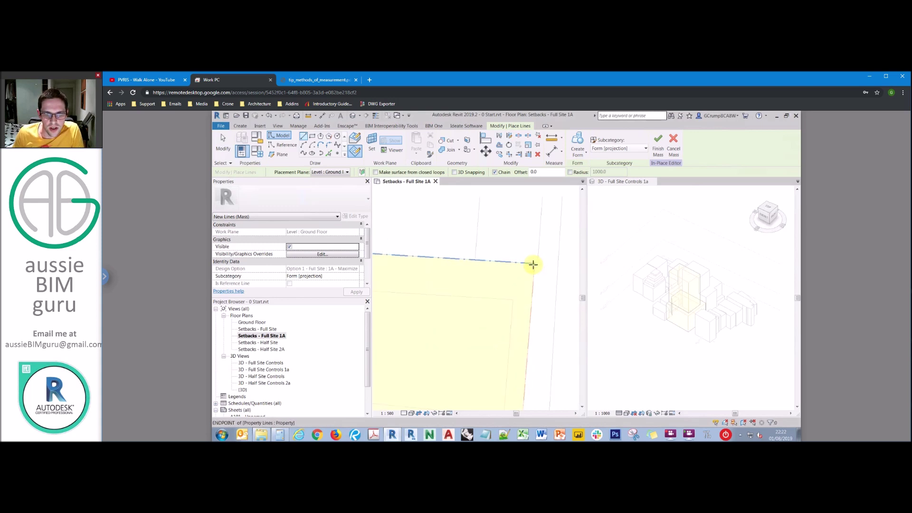
middle_click_drag(422, 240, 551, 235)
scroll(551, 235, "down", 1)
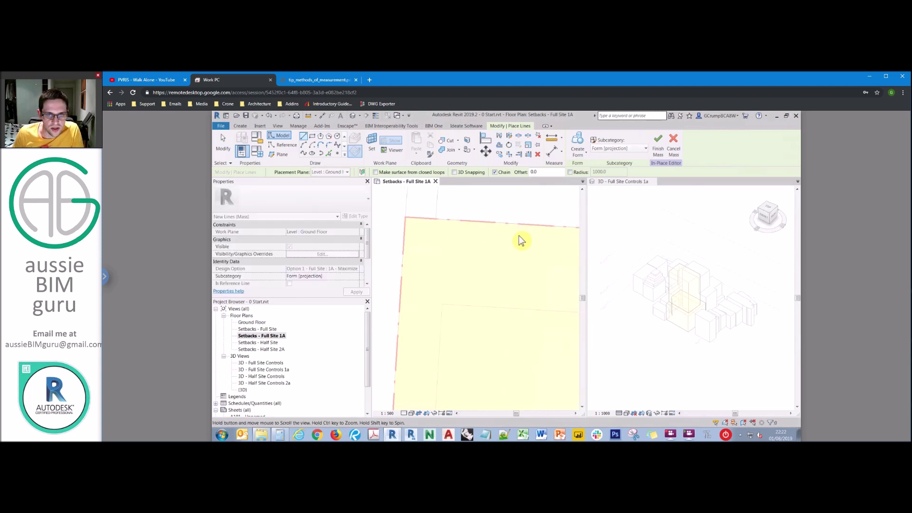
left_click(412, 216)
middle_click_drag(431, 315, 466, 315)
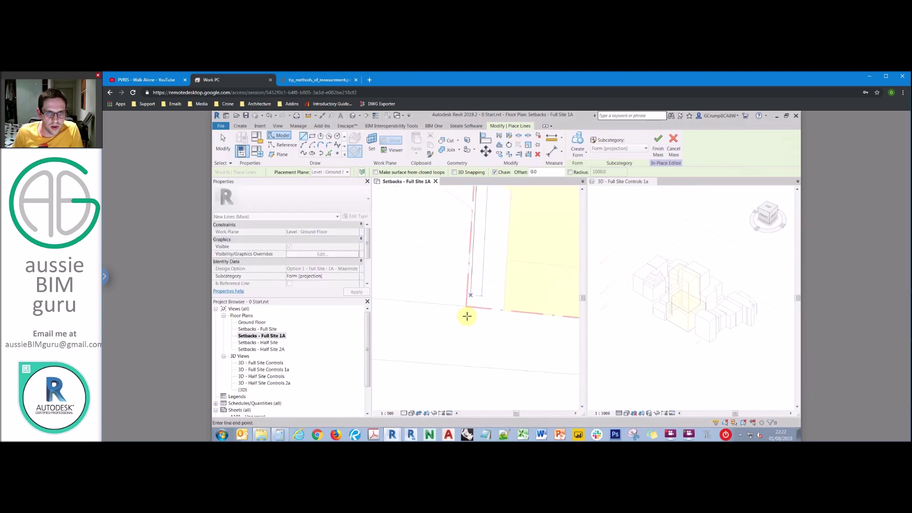
middle_click_drag(485, 234, 440, 284)
scroll(476, 311, "down", 3)
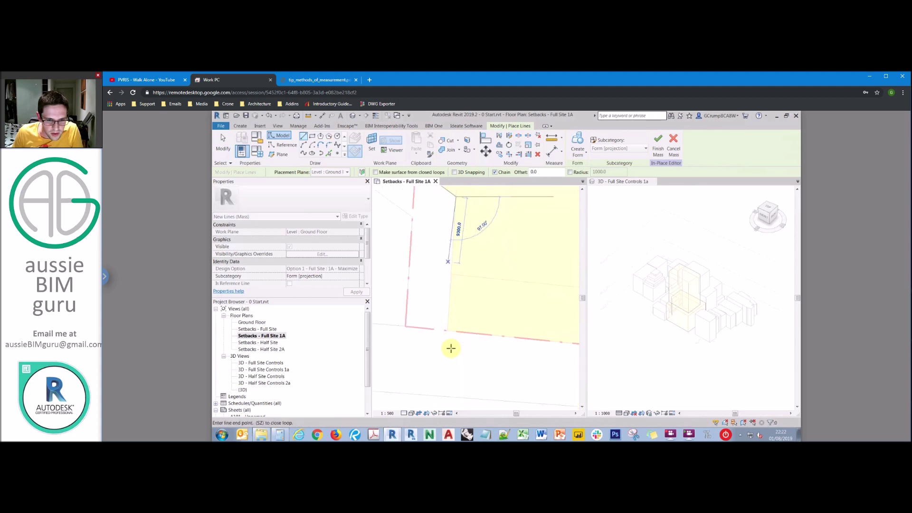
left_click(447, 329)
scroll(509, 301, "down", 3)
middle_click_drag(508, 301, 381, 297)
middle_click_drag(518, 316, 497, 391)
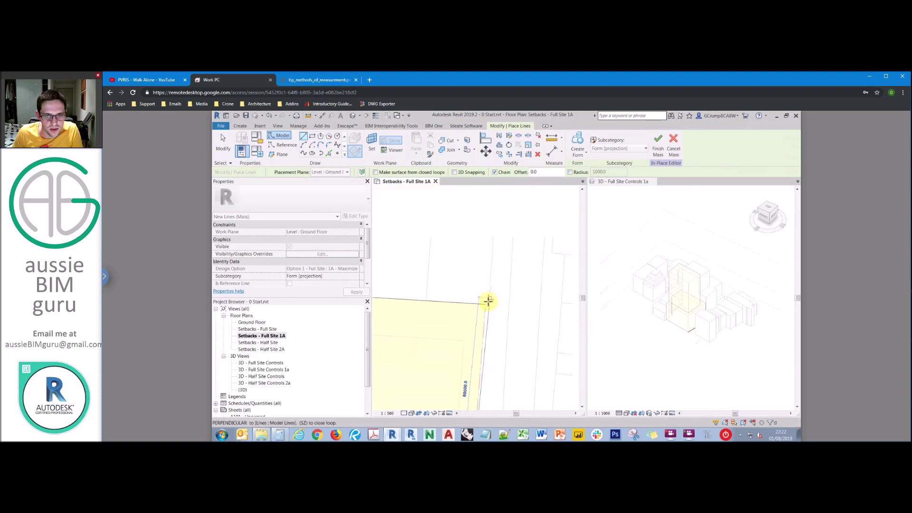
left_click(500, 298)
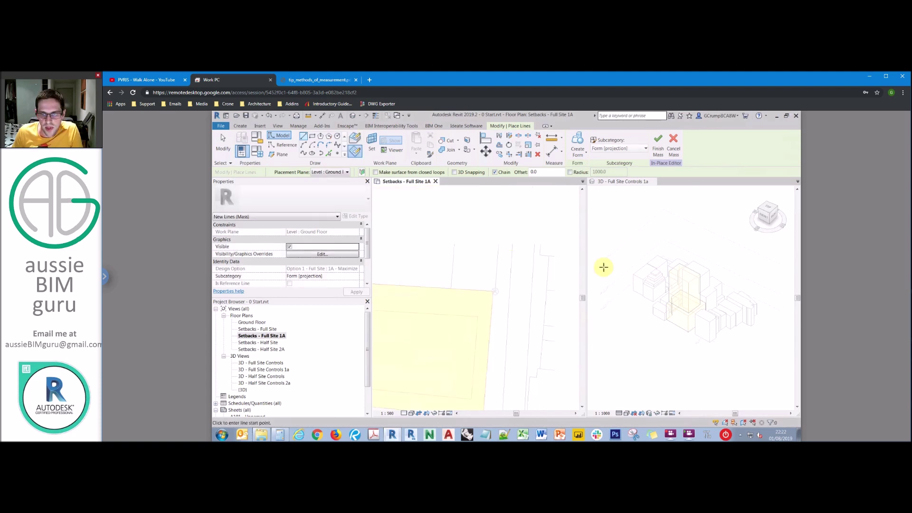
left_click(662, 290)
key("Escape")
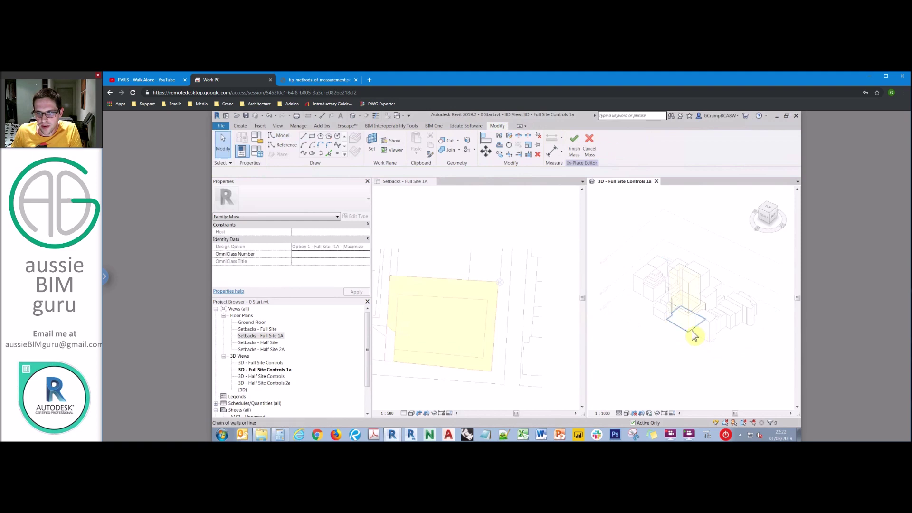
Create a solid form from the closed loop of lines in the 3D view
scroll(698, 308, "up", 4)
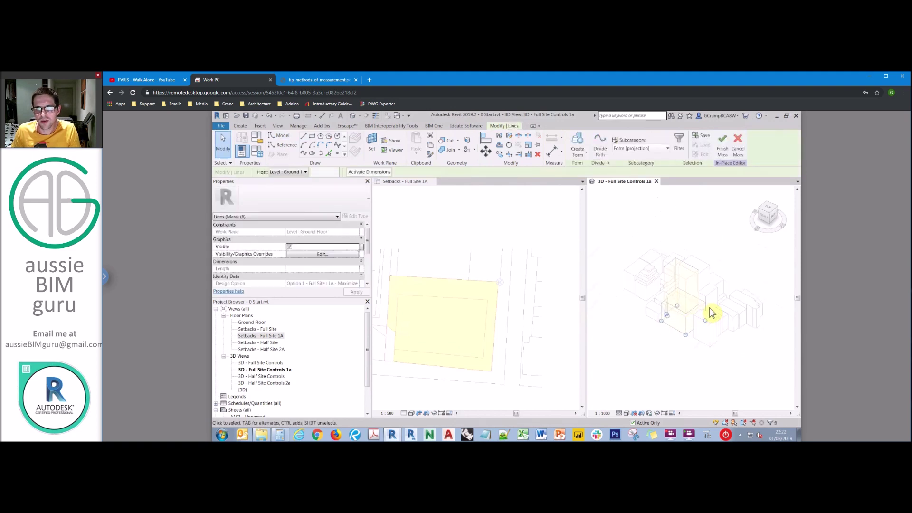
left_click(578, 154)
left_click(591, 166)
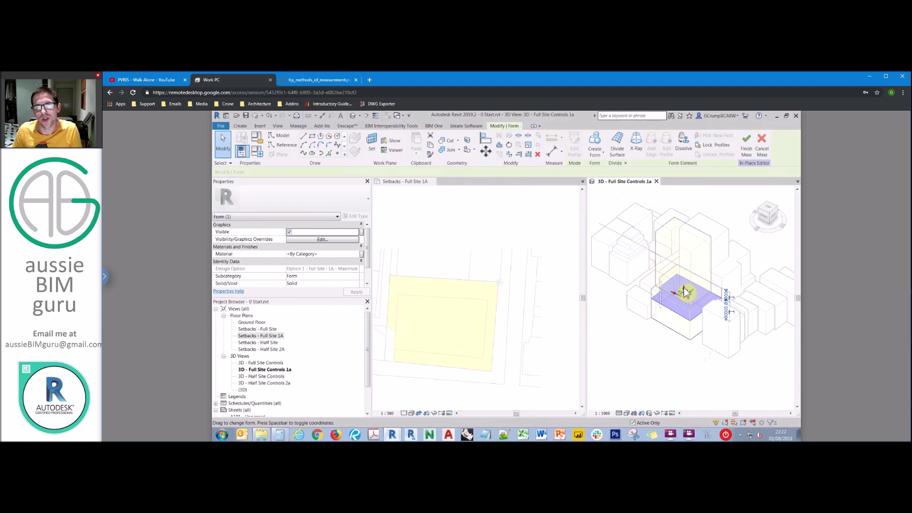
Align the top face of the podium form to the 1A - Control 1 level and finish the in-place mass
left_click(685, 299)
left_click(682, 337)
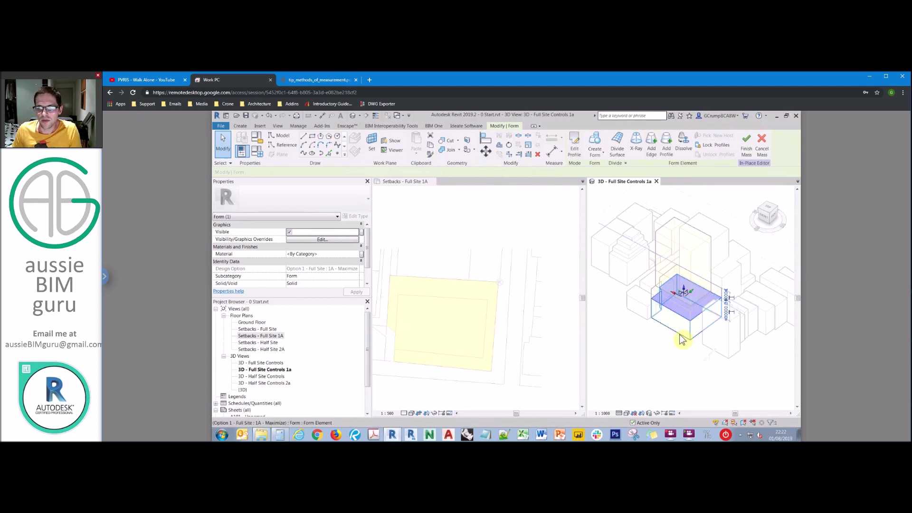
key("Tab")
mouse_move(682, 338)
left_mouse_down()
mouse_move(686, 320)
mouse_move(682, 346)
left_mouse_up()
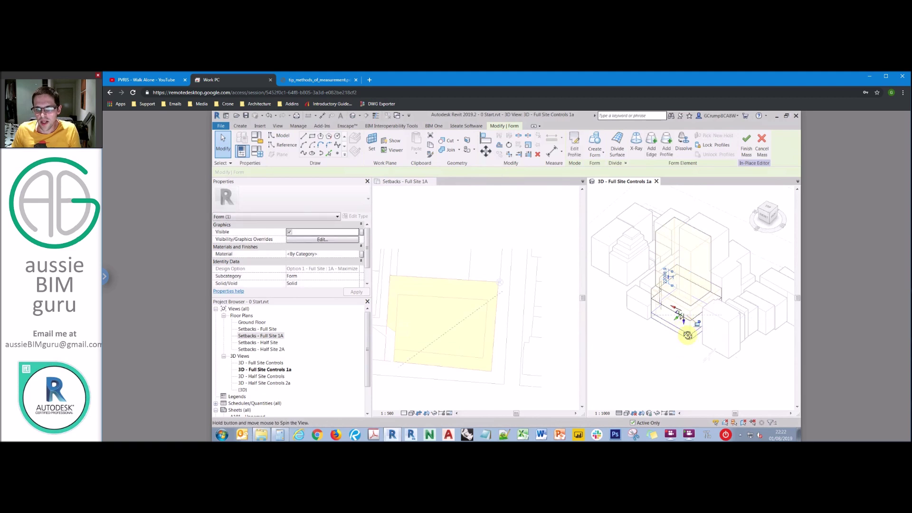
middle_click_drag(682, 330, 693, 356, "shift")
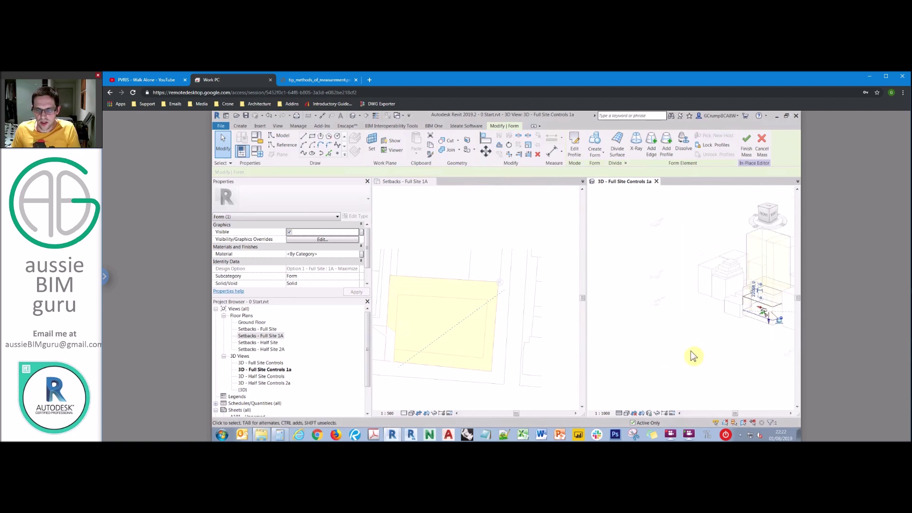
key("a")
key("l")
left_click(754, 316)
left_click(672, 270)
left_click(758, 303)
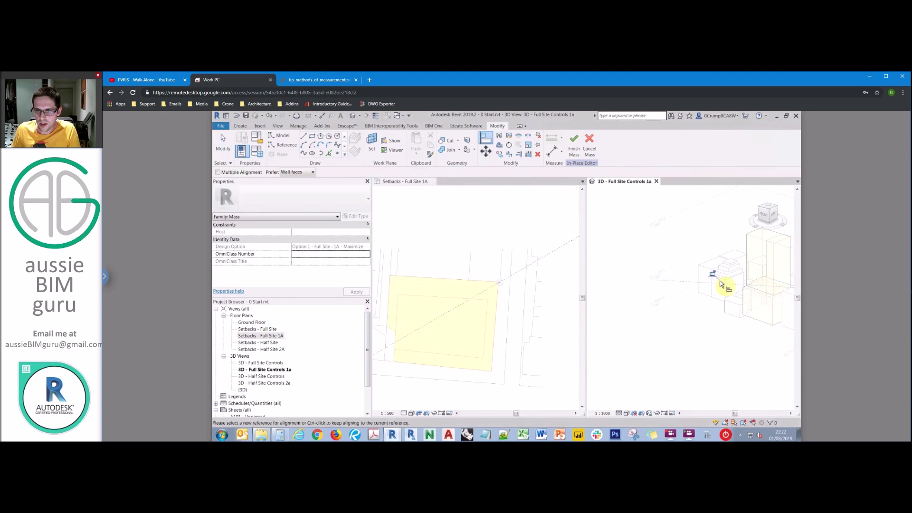
left_click(574, 141)
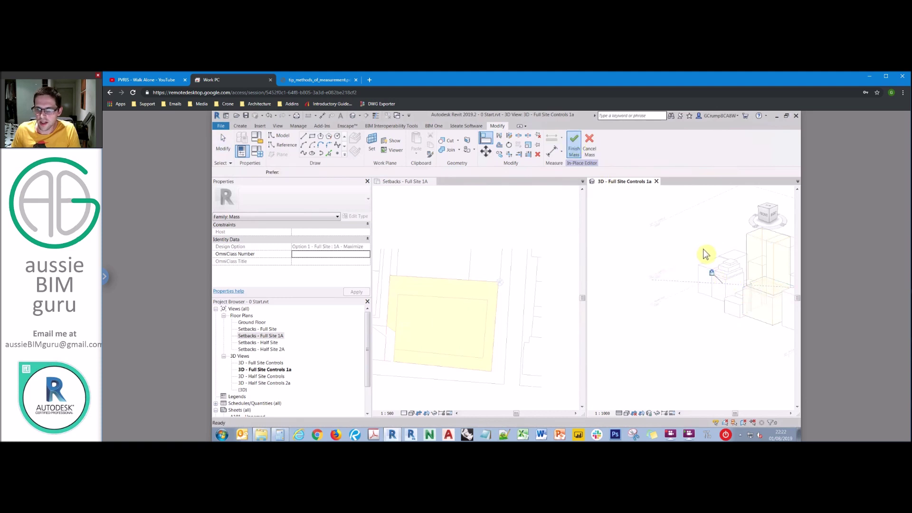
middle_click_drag(747, 264, 677, 301)
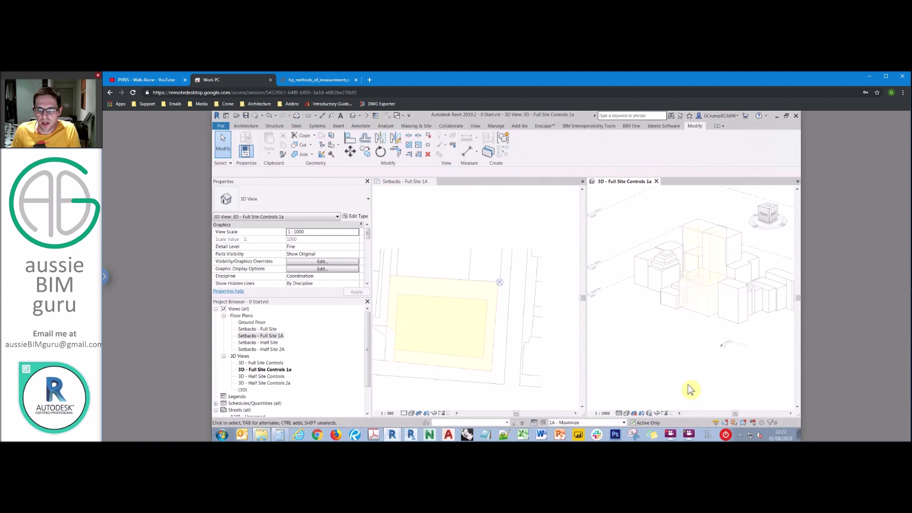
Make Main Model active and hide the planning control volumes in 3D - Full Site Controls 1a through the view's design option overrides
left_click(603, 422)
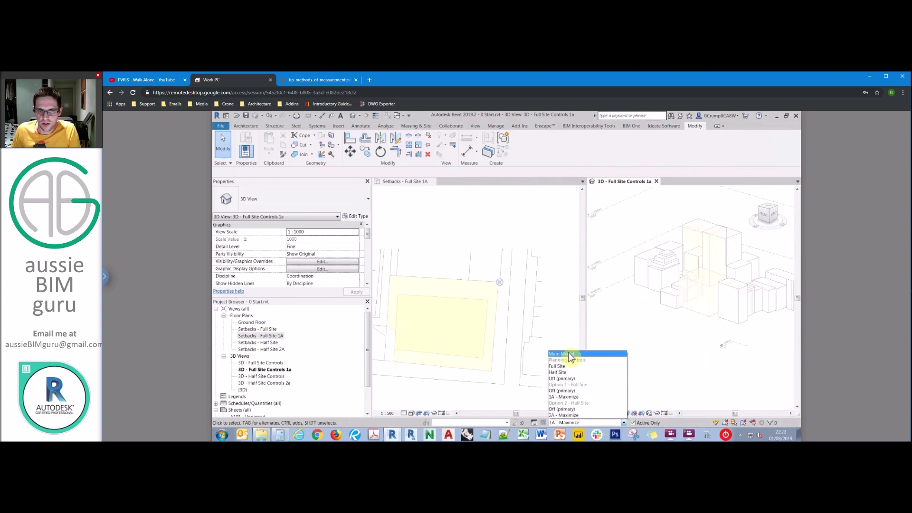
left_click(571, 355)
key("g")
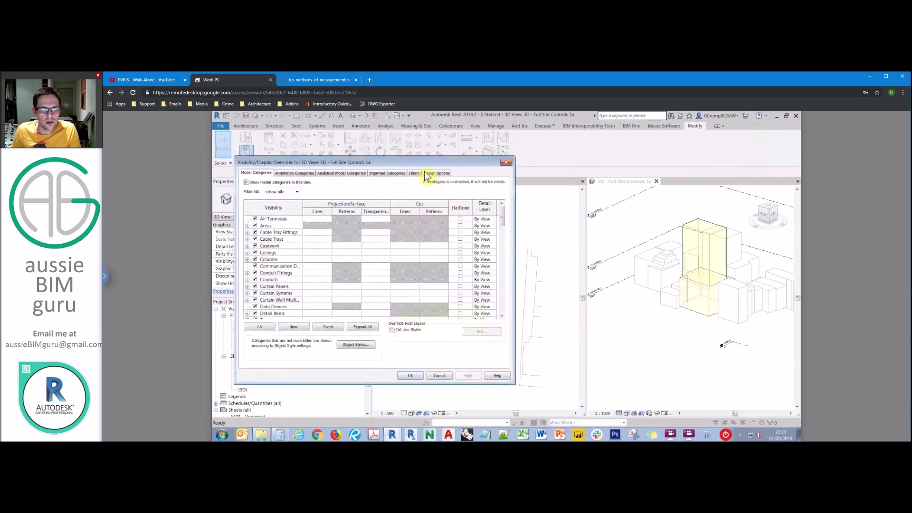
left_click(435, 172)
left_click(498, 195)
left_click(494, 213)
left_click(410, 375)
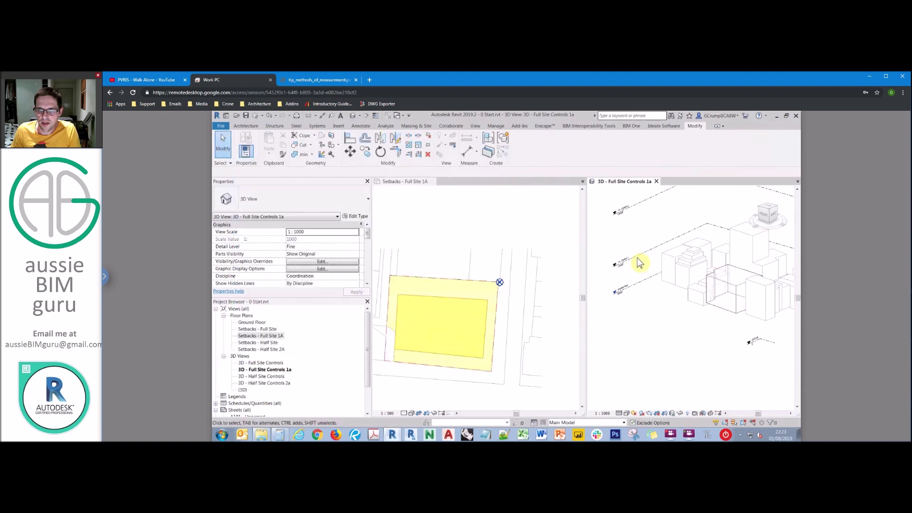
Make 1A - Maximize the active design option and open the podium mass for in-place editing
left_click(635, 263)
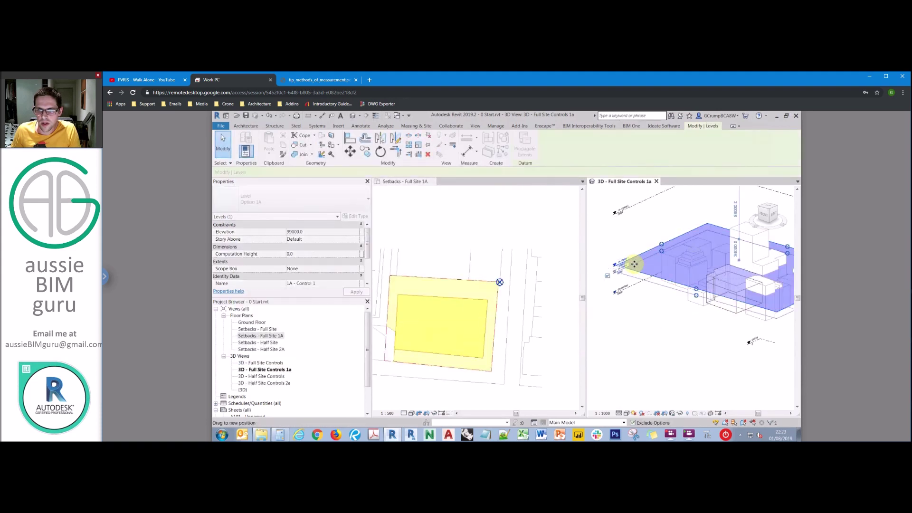
left_click(701, 322)
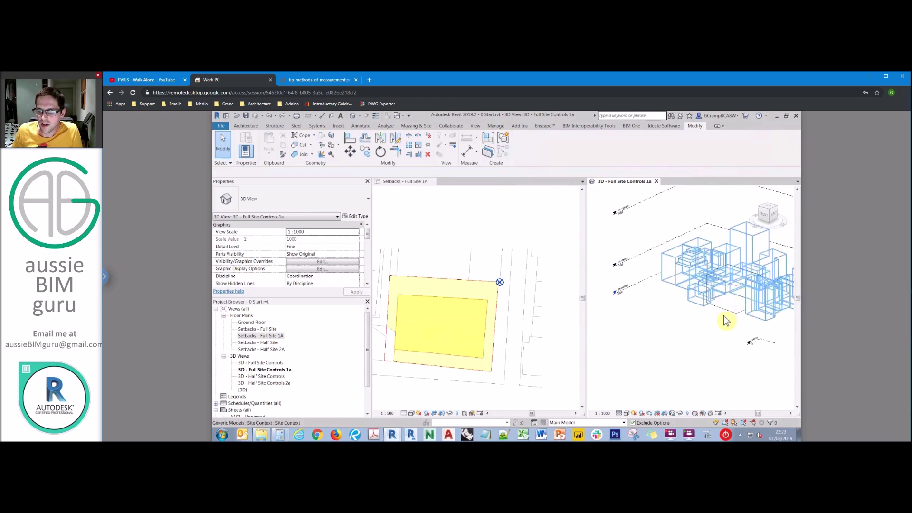
left_click(621, 422)
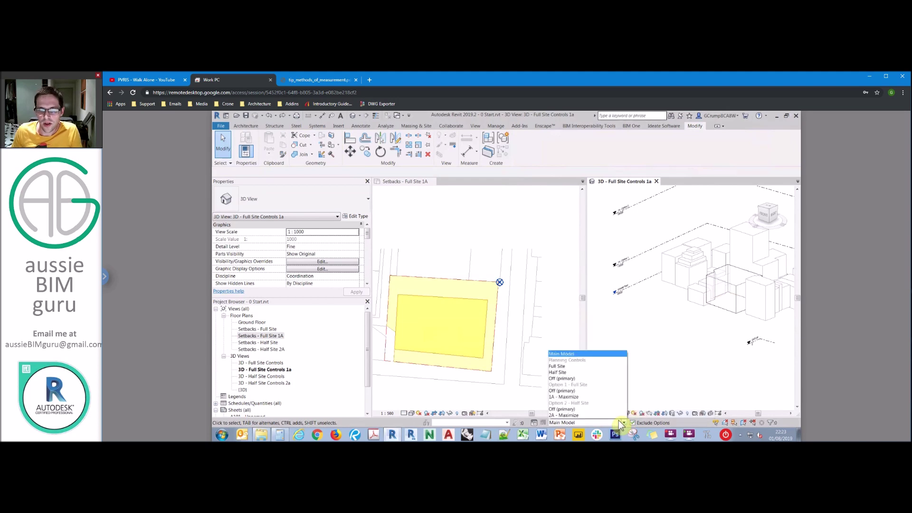
left_click(574, 397)
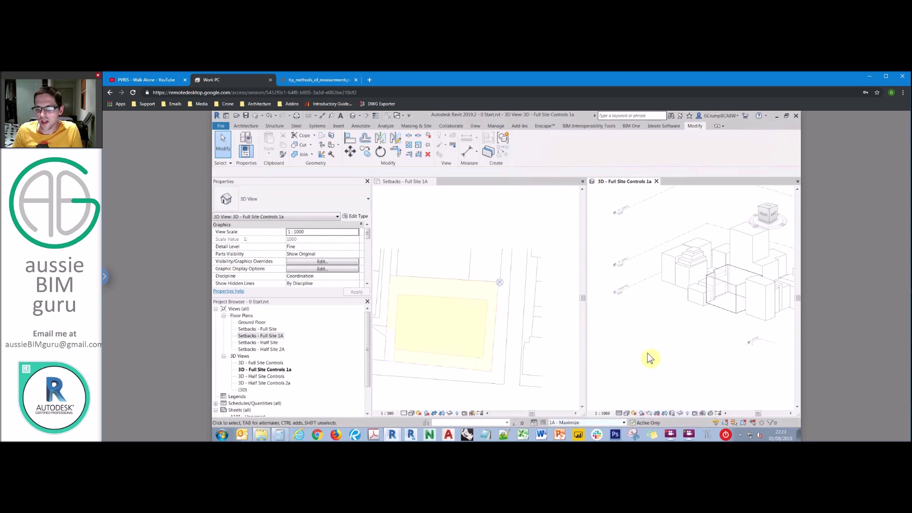
left_click(731, 291)
left_click(522, 149)
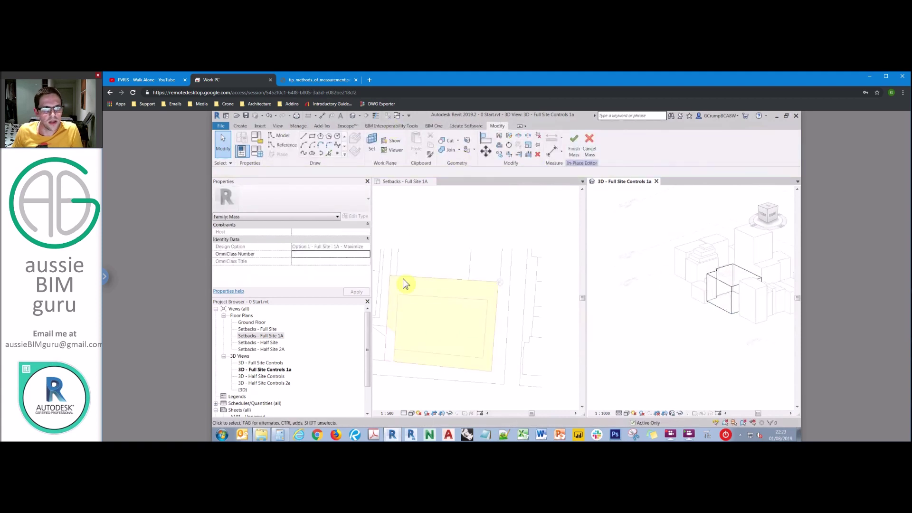
left_click(370, 144)
left_click(283, 172)
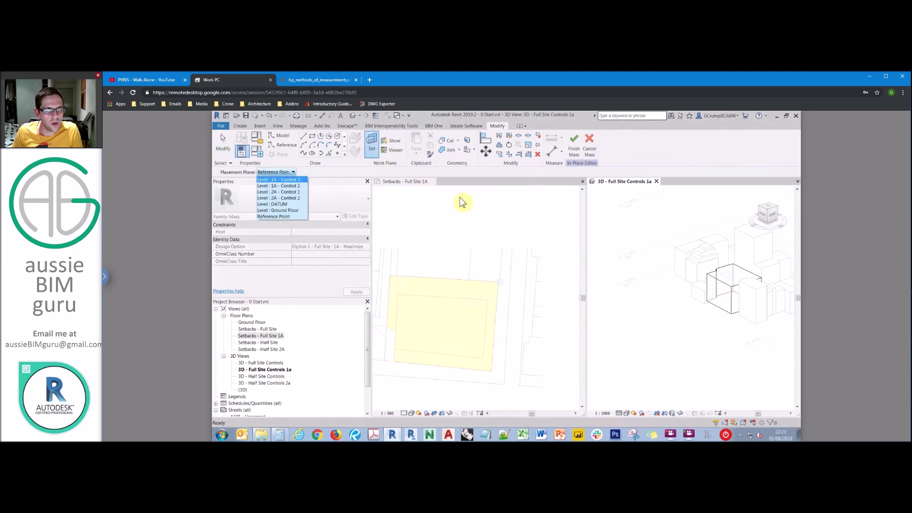
key("Escape")
key("Escape")
Draw a closed loop of four model lines along the inner setback boundary in the Setbacks - Full Site 1A plan
left_click(477, 239)
left_click(305, 137)
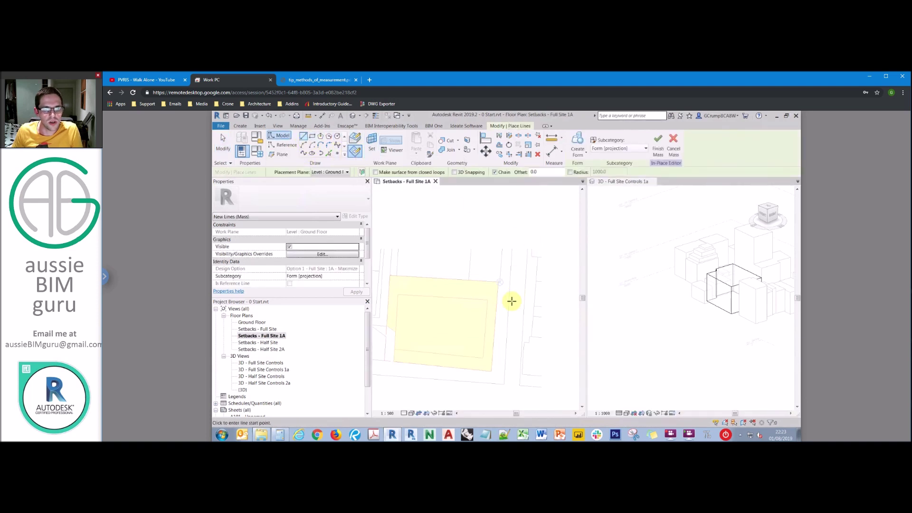
scroll(439, 283, "up", 2)
left_click(422, 275)
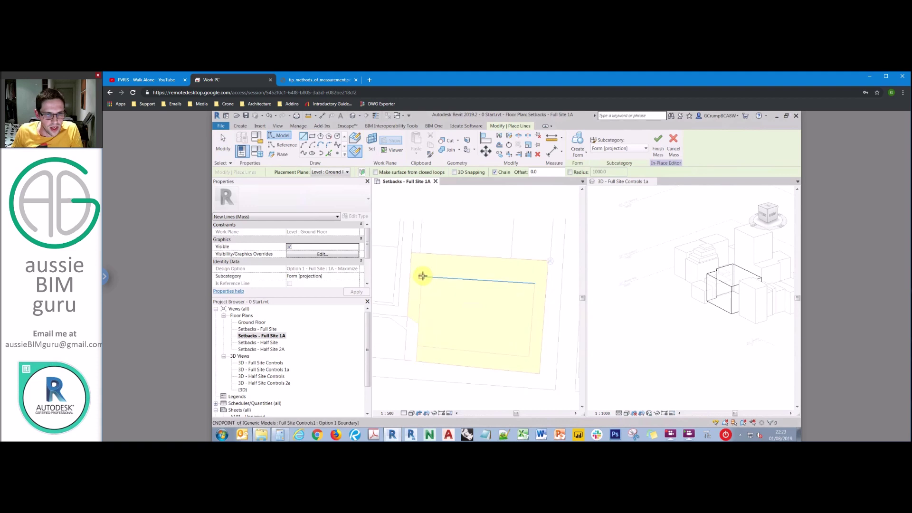
left_click(535, 284)
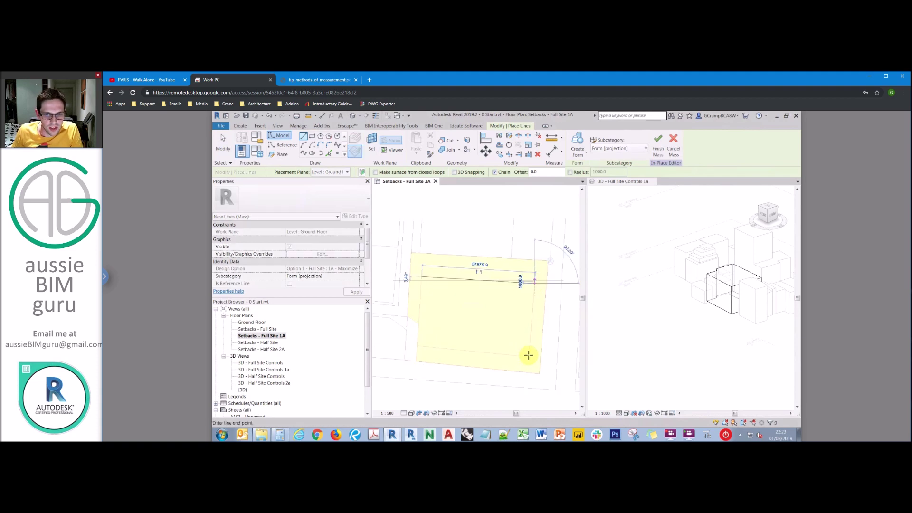
left_click(493, 347)
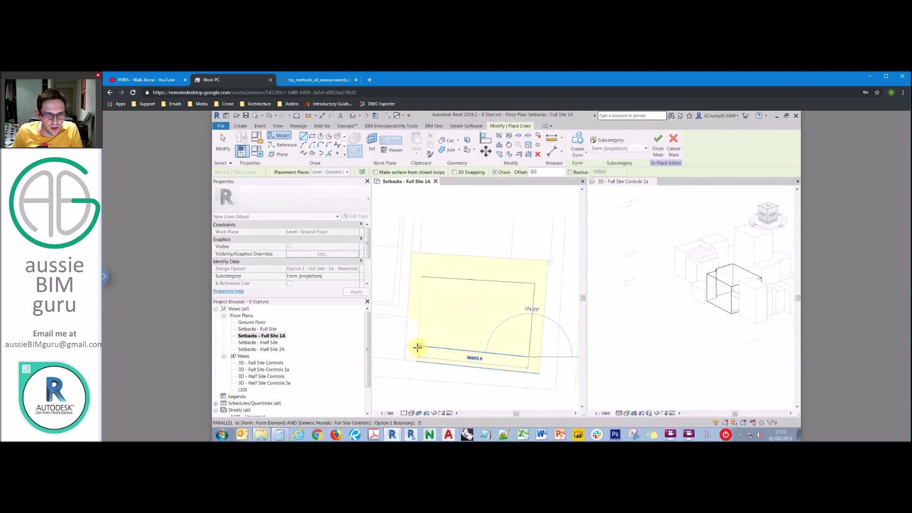
left_click(422, 275)
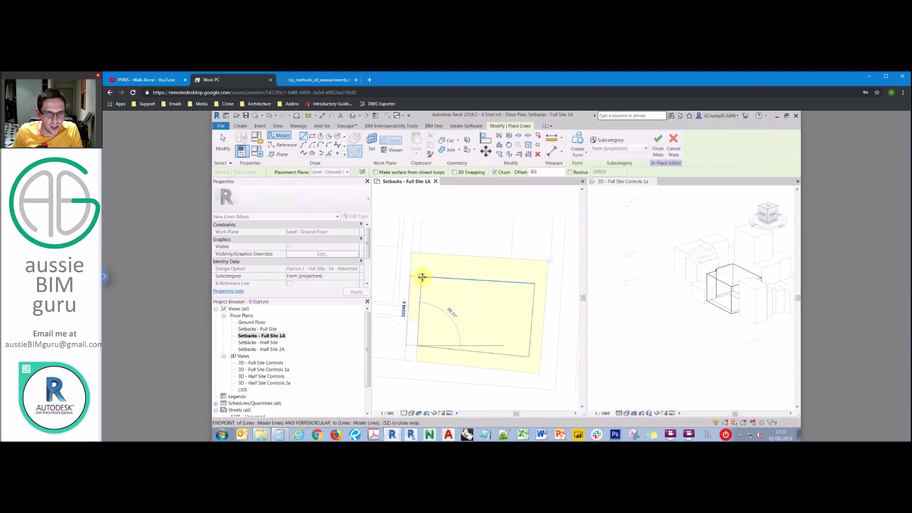
Select the new loop of lines in the 3D view and rehost it to the 1A - Control 1 level
left_click(671, 254)
key("Escape")
key("Escape")
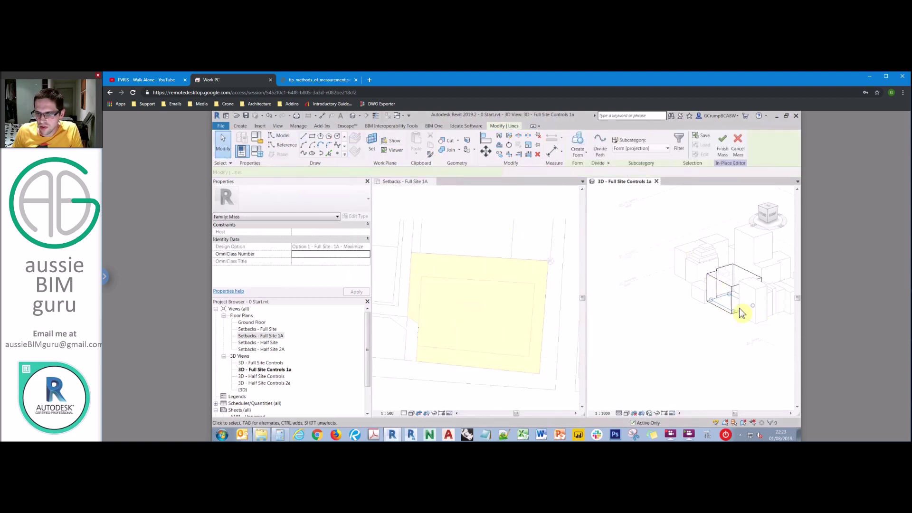
left_click(740, 311)
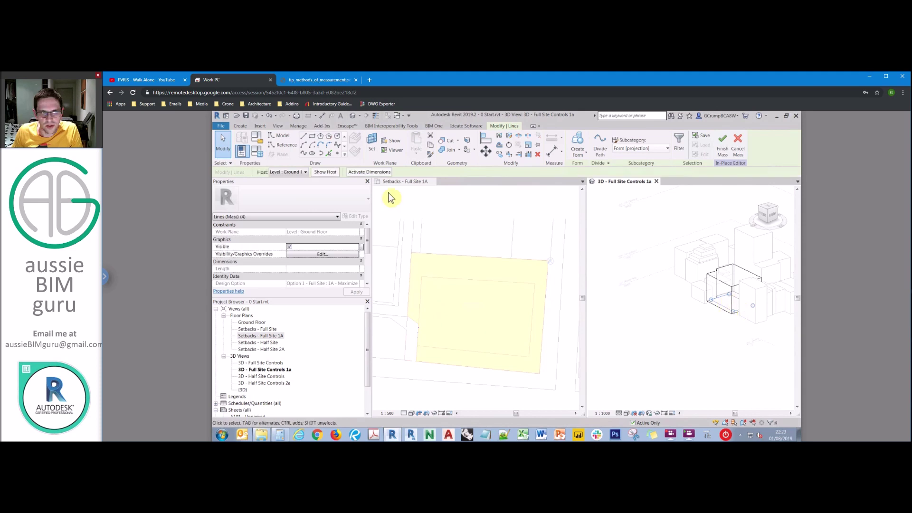
left_click(292, 172)
left_click(299, 180)
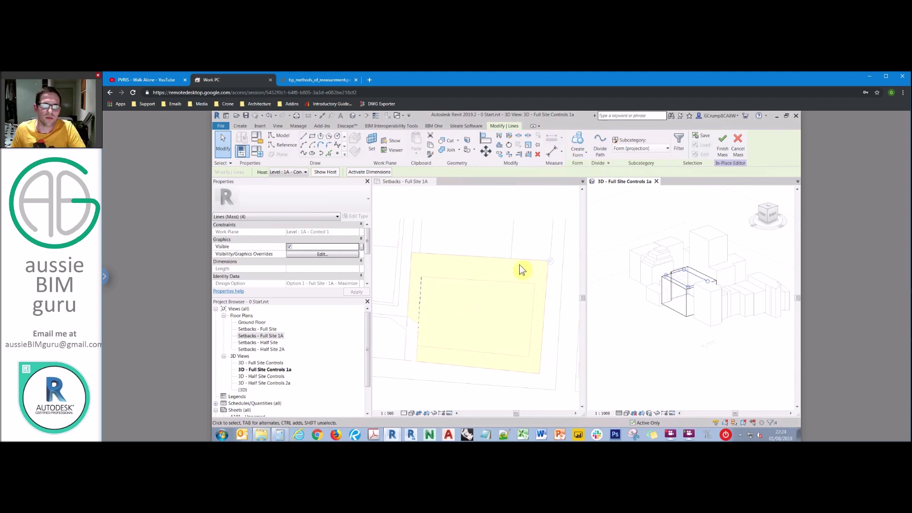
left_click(300, 177)
left_click(295, 173)
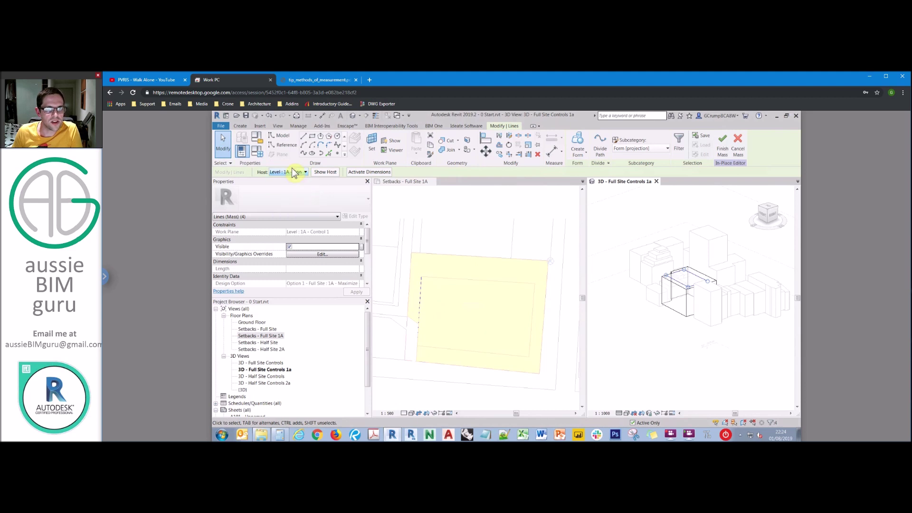
Create a solid form from the rehosted setback loop above the podium
left_click(580, 156)
left_click(589, 170)
left_click(687, 261)
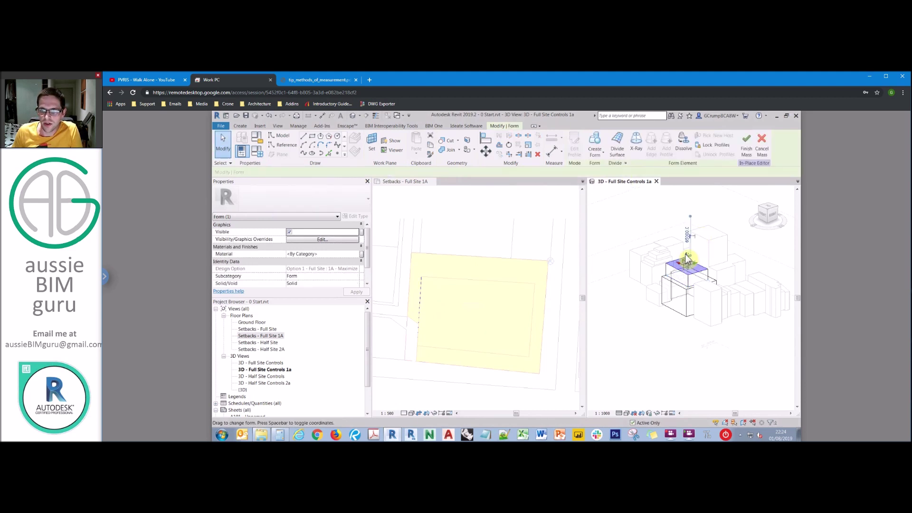
middle_click_drag(701, 237, 688, 265, "shift")
left_click(684, 285)
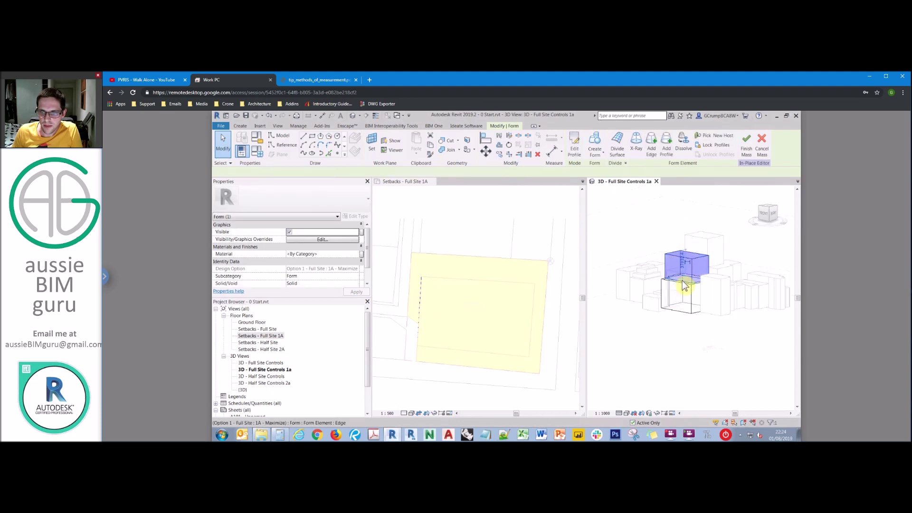
left_click(684, 285)
left_click(683, 288)
key("Escape")
Use Align on the new upper form in the 3D - Full Site Controls 1a view
middle_click_drag(667, 254, 686, 231, "shift")
key("a")
key("l")
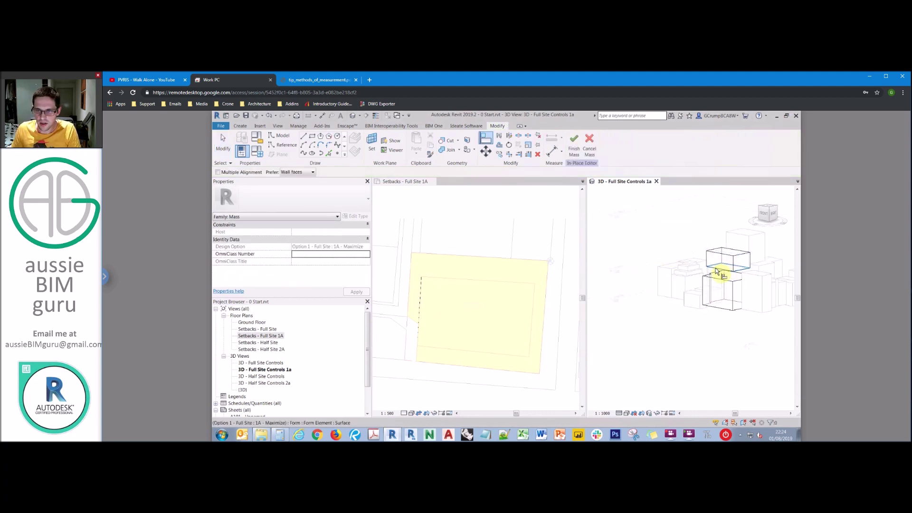
Align the top face of the in-place mass to the 1A - Control 1 level and finish the mass
left_click(654, 212)
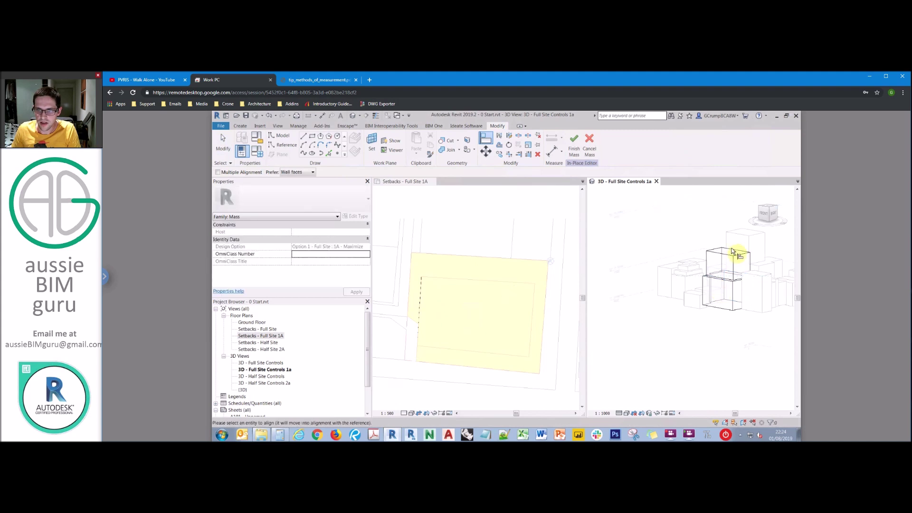
left_click(707, 250)
middle_click_drag(695, 245, 669, 254, "shift")
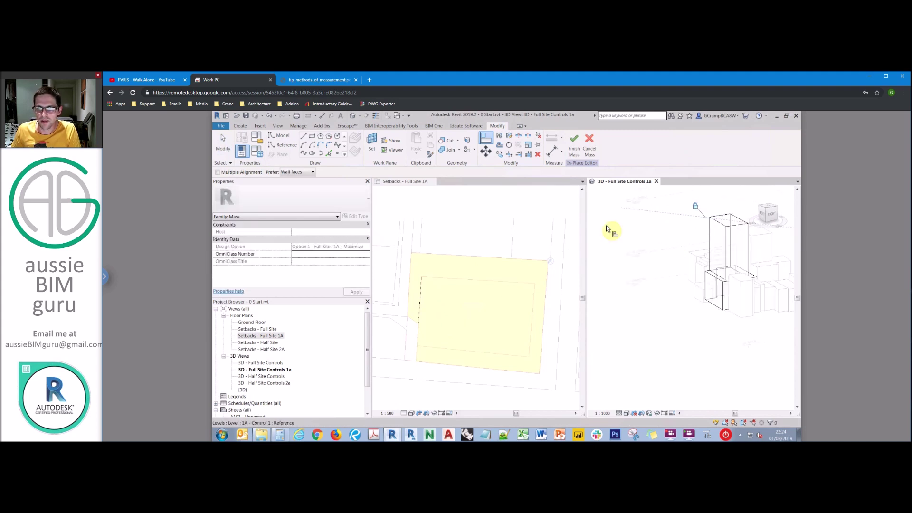
left_click(575, 145)
middle_click_drag(755, 256, 736, 238, "shift")
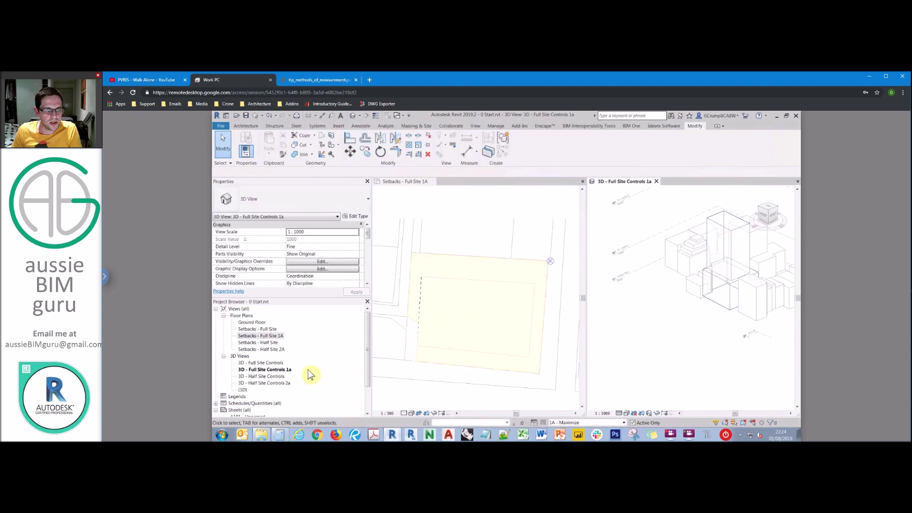
Open the 3D - Half Site Controls 2a view and make design option 2A - Maximize active
double_click(283, 383)
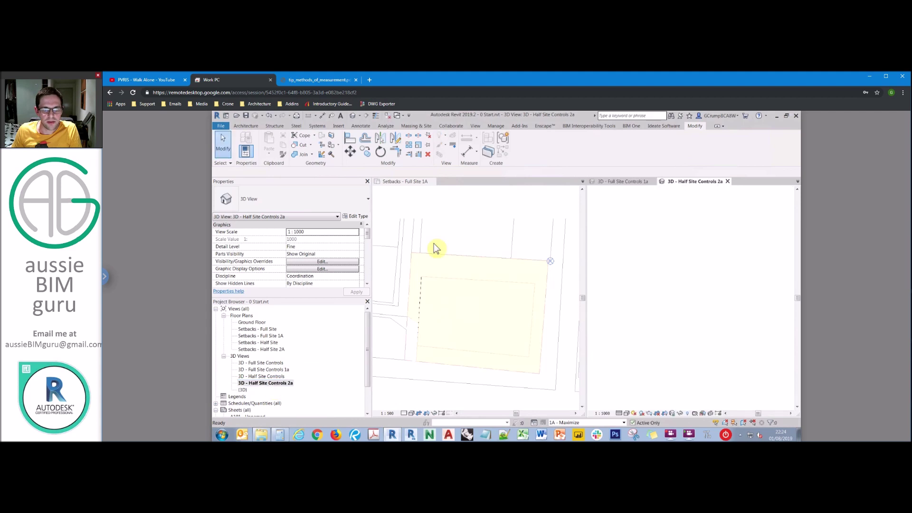
left_click(608, 424)
left_click(586, 409)
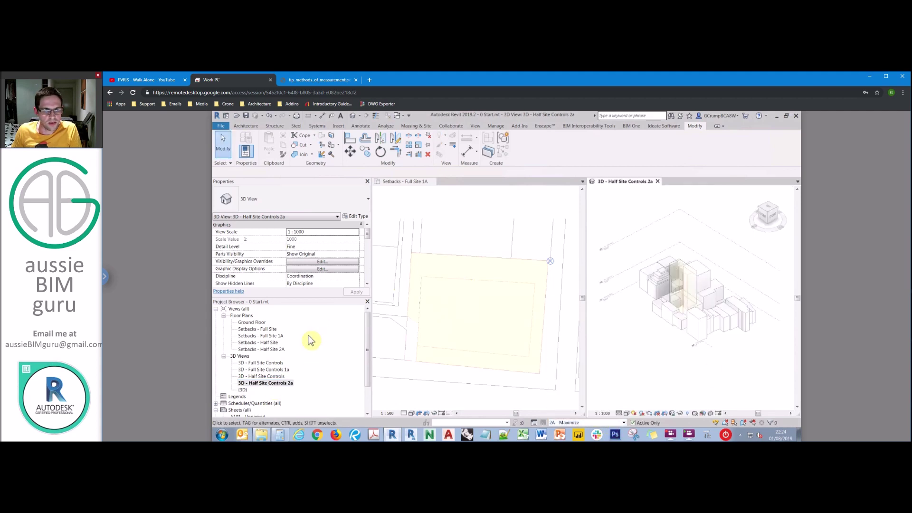
Open the Setbacks - Half Site 2A floor plan and tile it beside the 3D - Half Site Controls 2a view
double_click(269, 350)
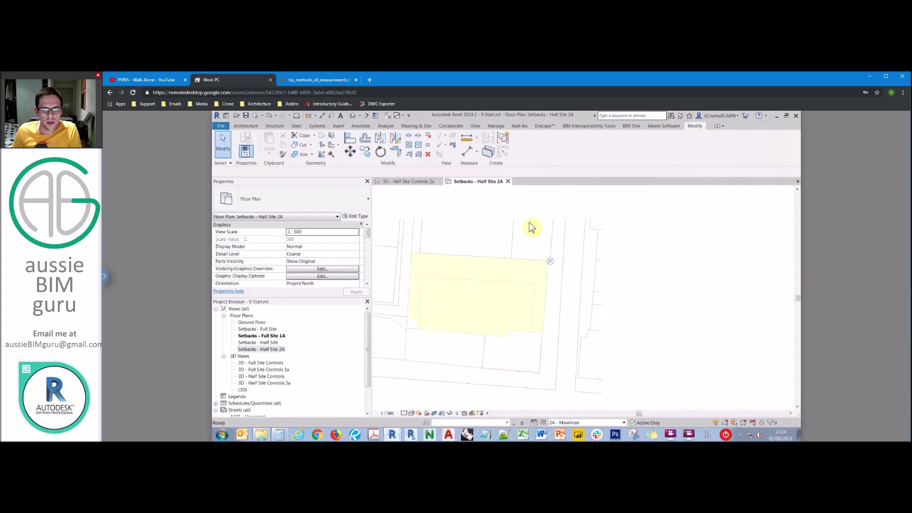
key("w")
key("t")
left_click(657, 279)
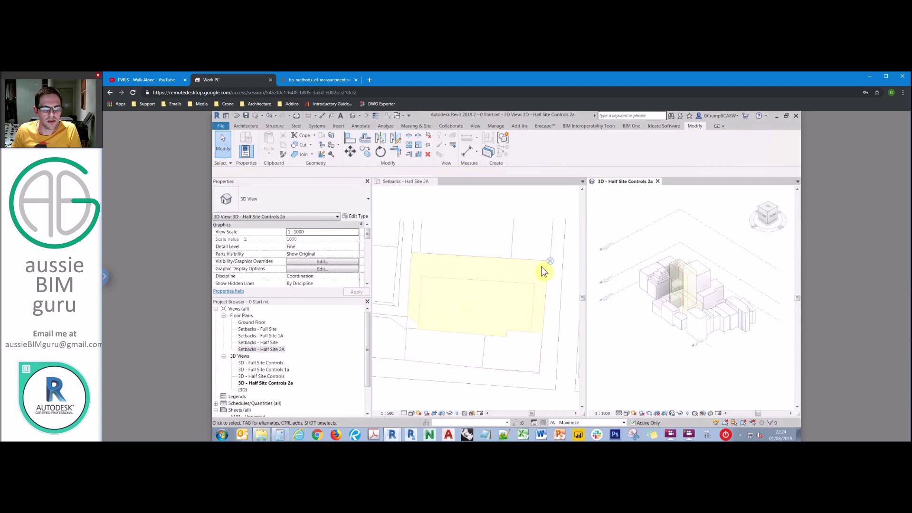
Switch the active design option back to Main Model
left_click(584, 426)
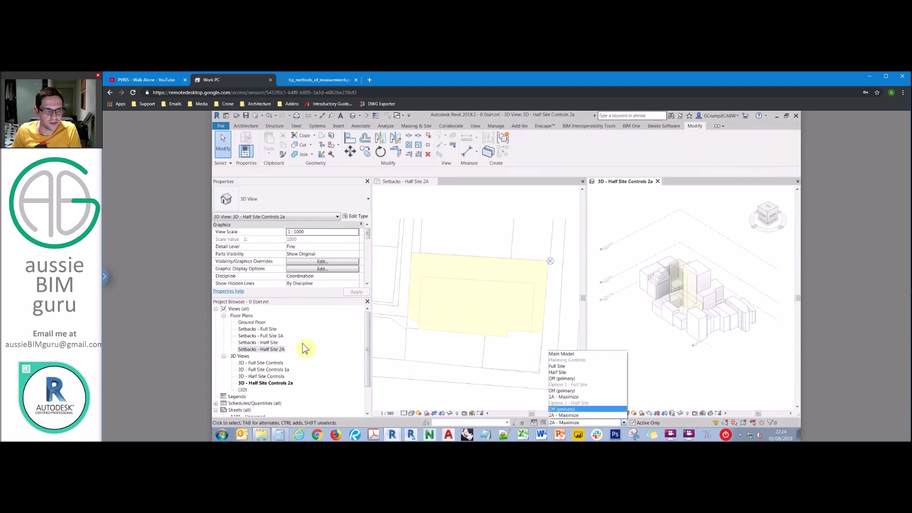
left_click(575, 406)
left_click(586, 423)
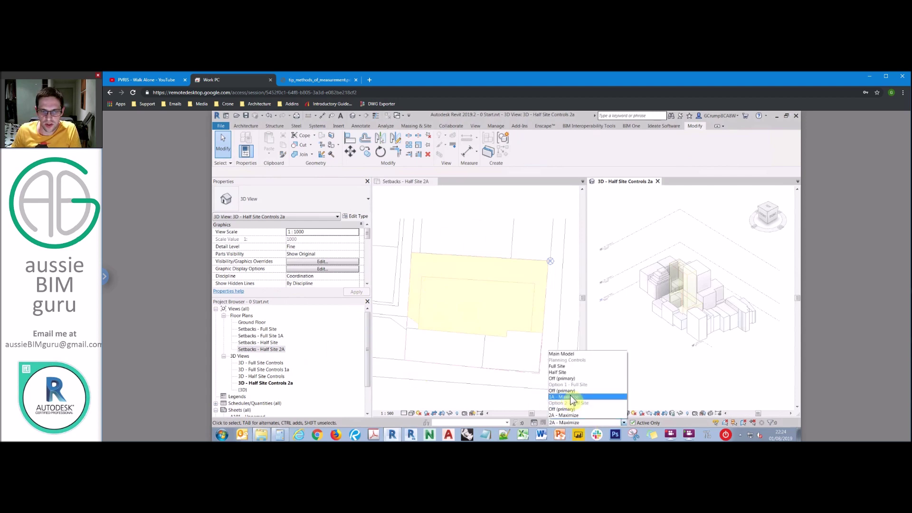
left_click(574, 399)
left_click(526, 235)
left_click(572, 422)
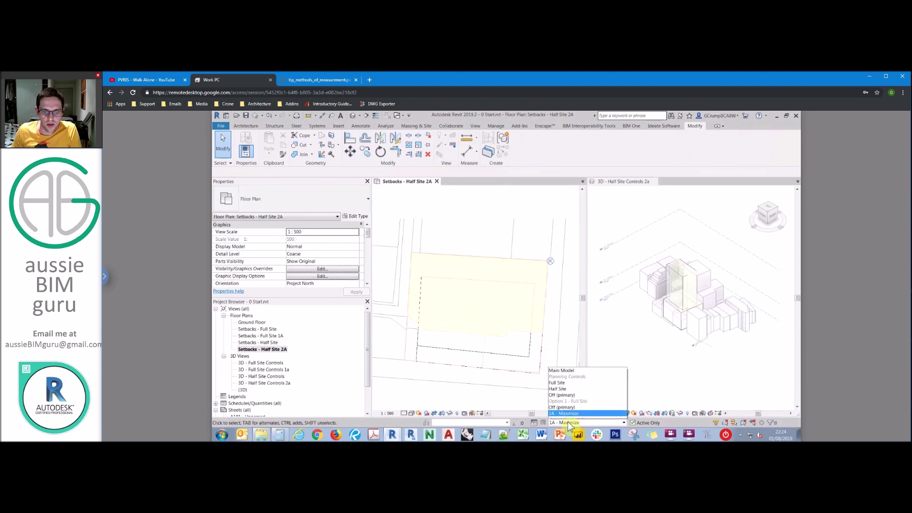
left_click(565, 354)
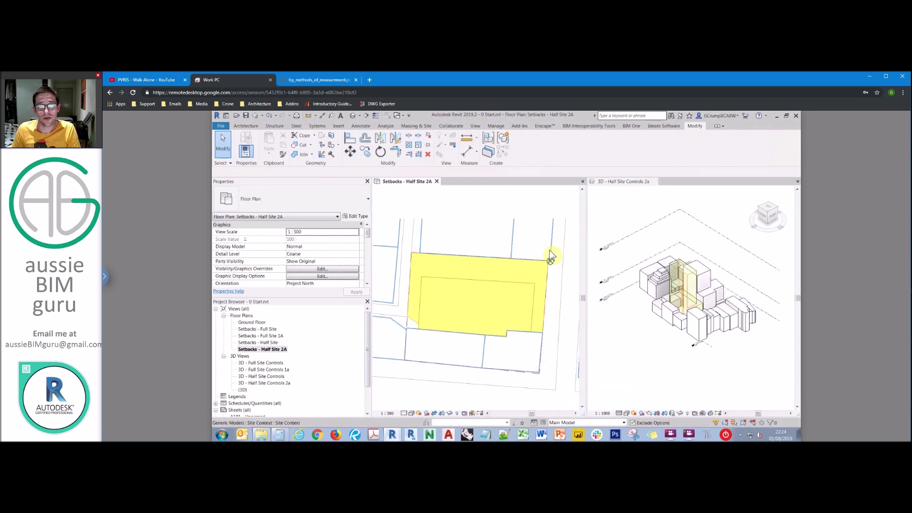
left_click(635, 293)
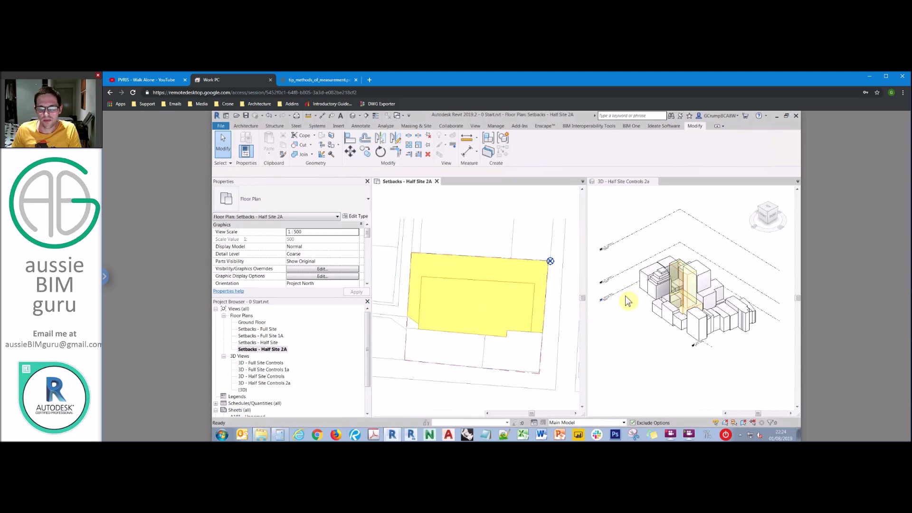
scroll(617, 296, "up", 2)
scroll(636, 290, "up", 3)
left_click(265, 369)
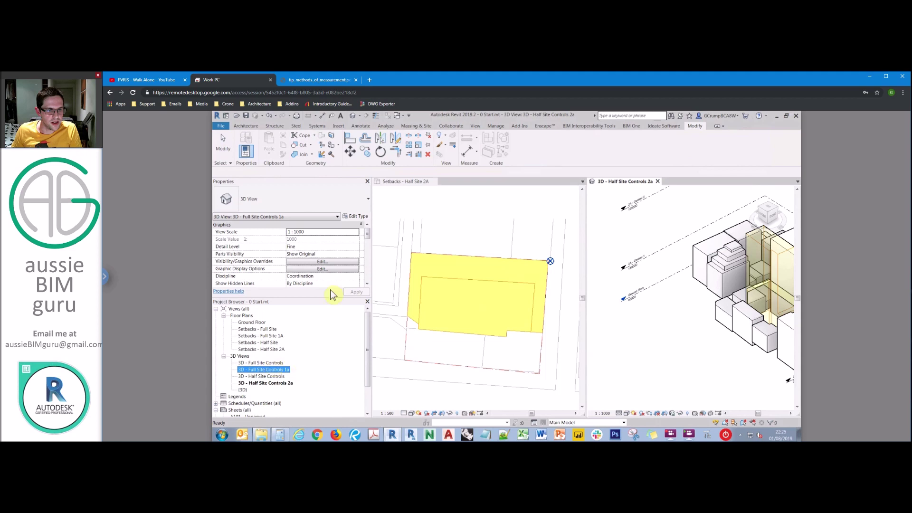
right_click(266, 363)
mouse_move(352, 261)
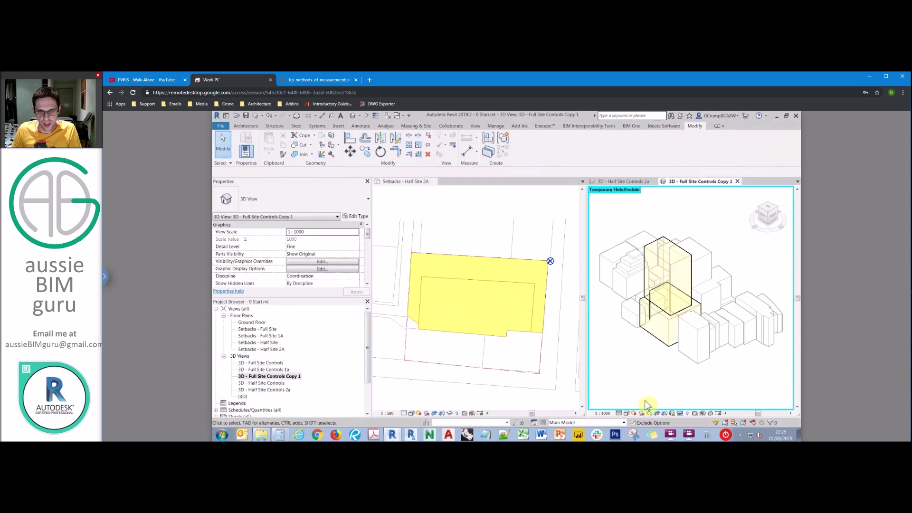
left_click(679, 414)
left_click(717, 405)
left_click(298, 376)
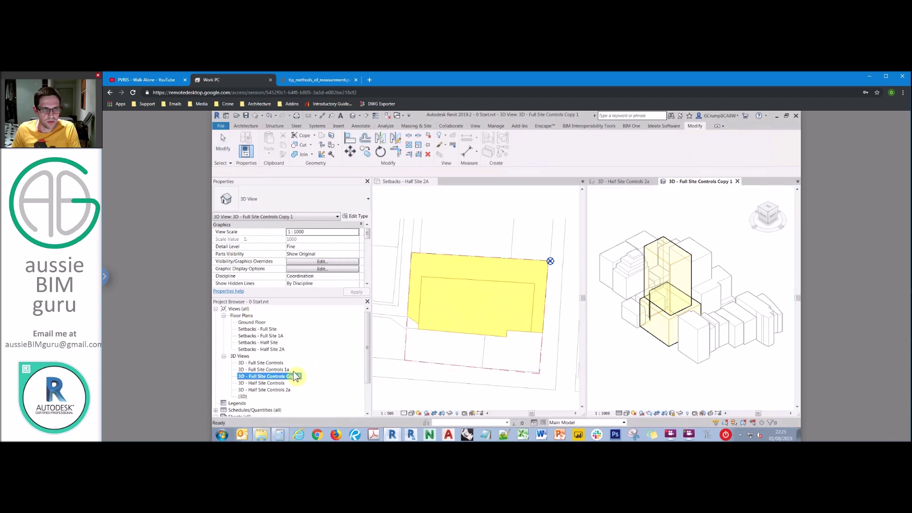
key("Delete")
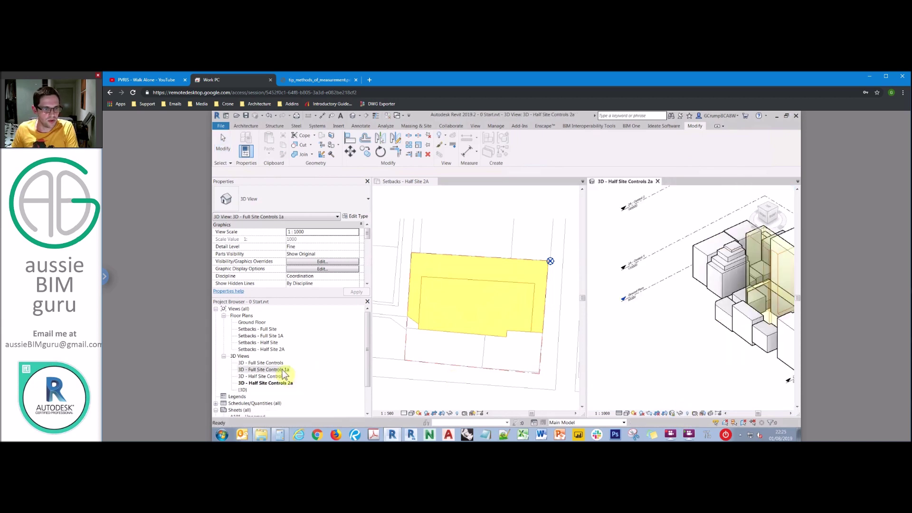
Duplicate the 3D - Full Site Controls 1a view and set its Option 1 - Full Site design option to Automatic
key("ctrl+z")
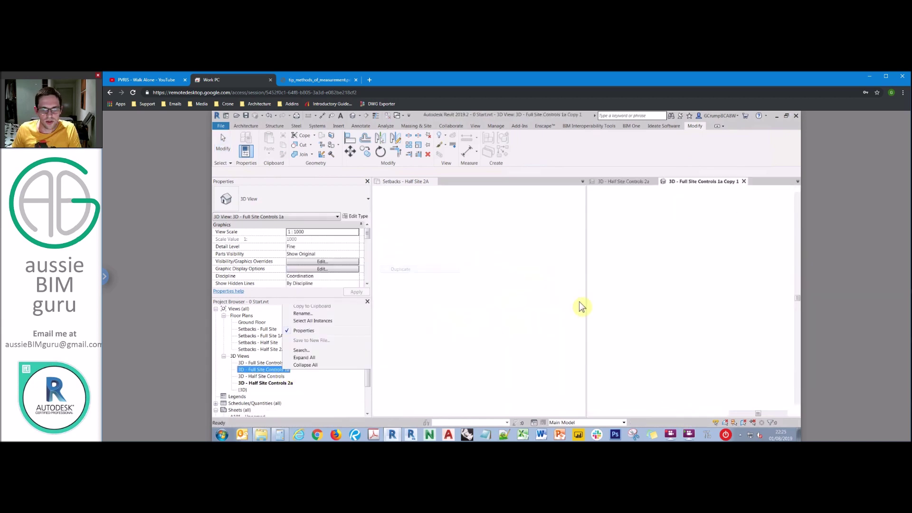
key("v")
key("v")
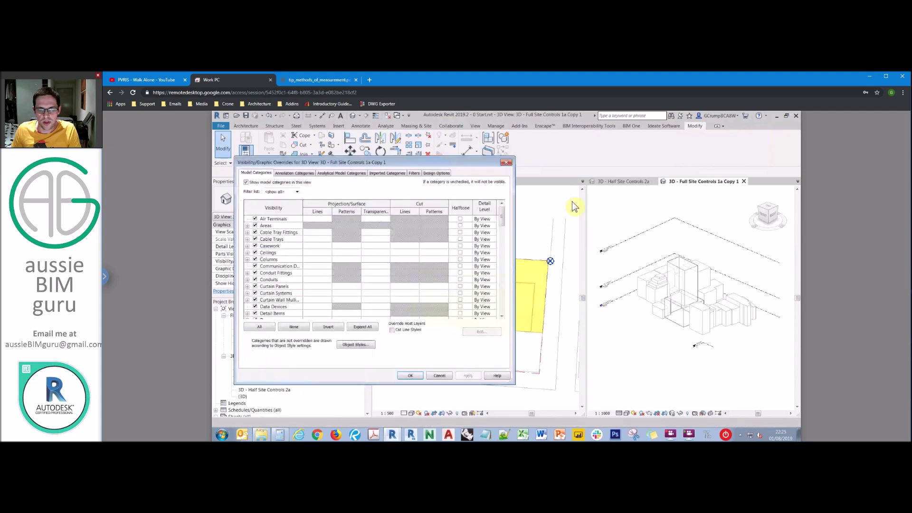
left_click(441, 174)
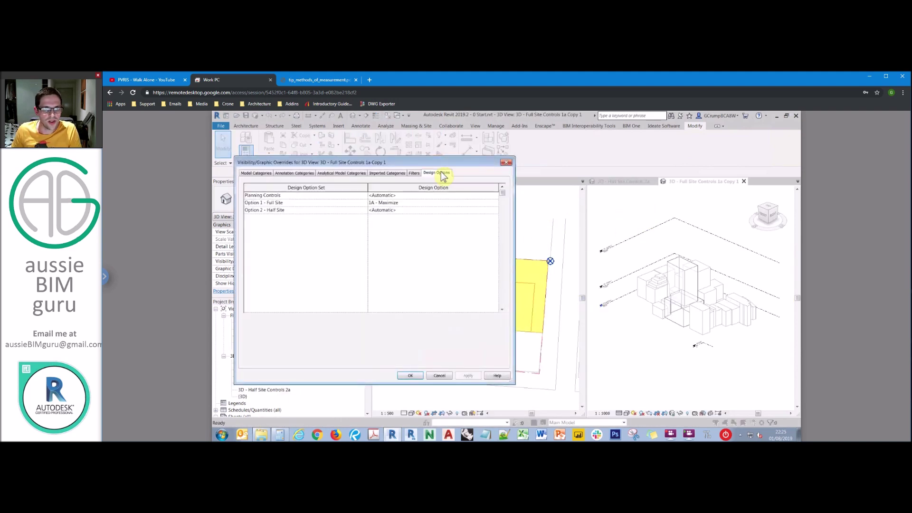
left_click(494, 202)
left_click(323, 205)
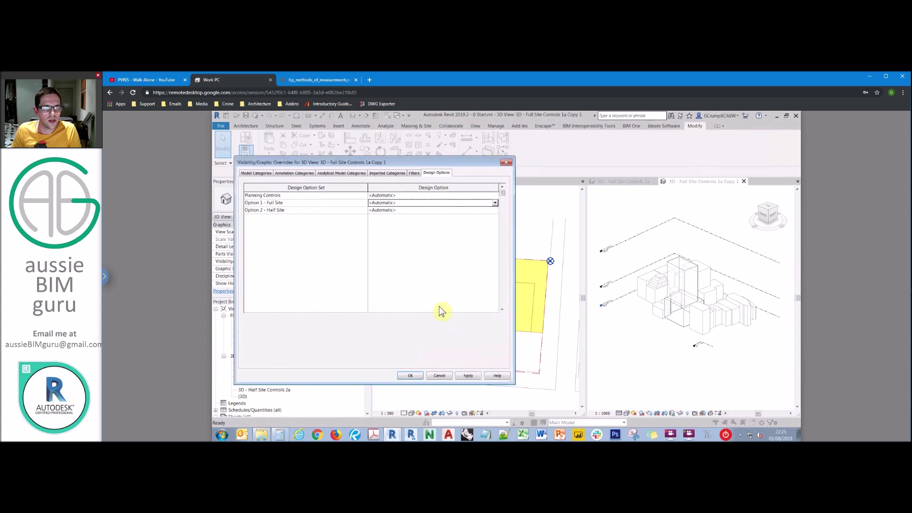
left_click(411, 376)
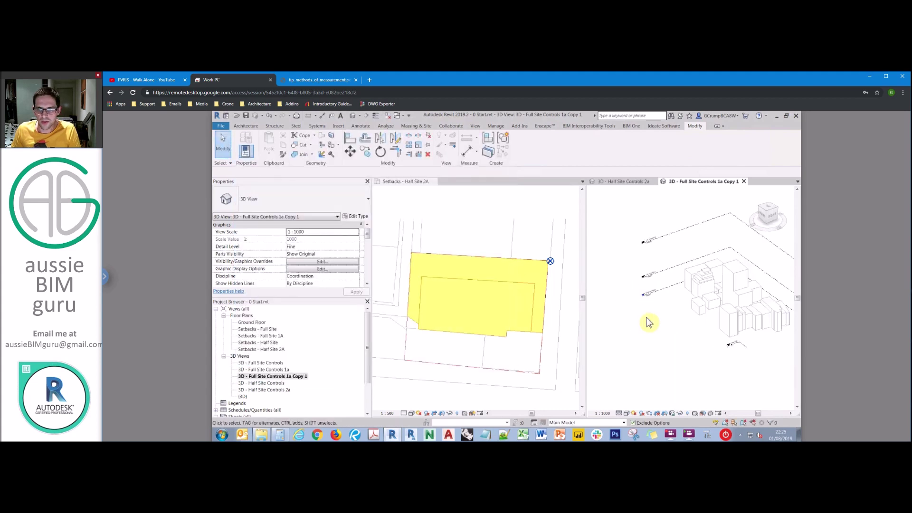
Examine the filters applied in the duplicated 3D view's visibility overrides
key("v")
key("v")
left_click(414, 173)
left_click(281, 209)
left_click(410, 375)
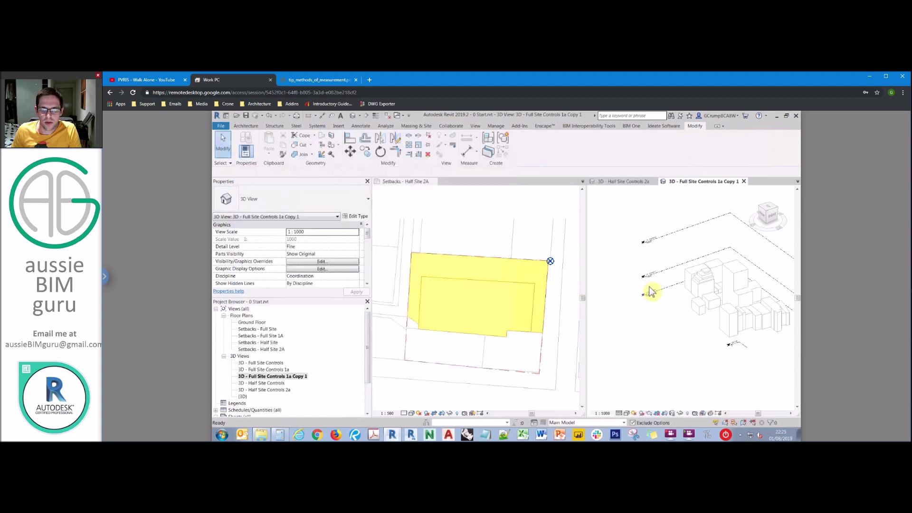
Copy the Ground Floor level upward to elevation 76000 in the duplicated 3D view
scroll(657, 297, "up", 2)
left_click(657, 295)
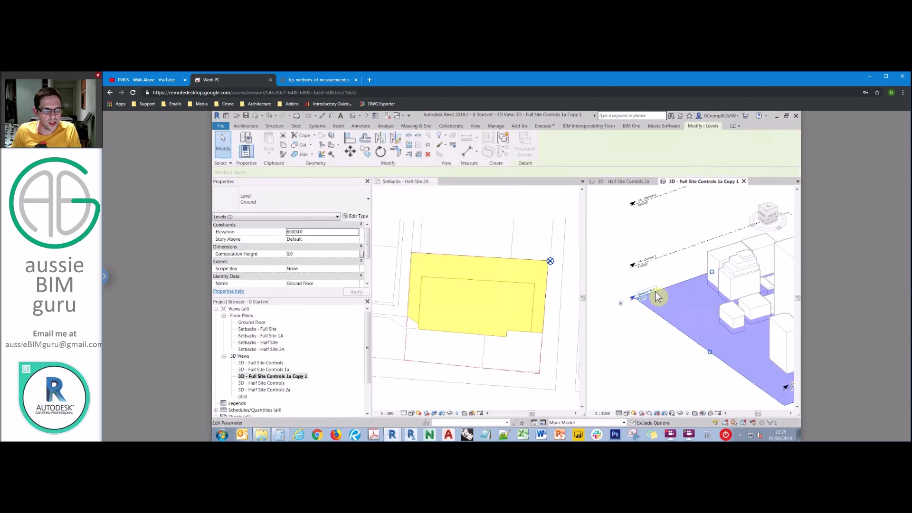
key("c")
key("o")
left_click(654, 279)
left_click(722, 287)
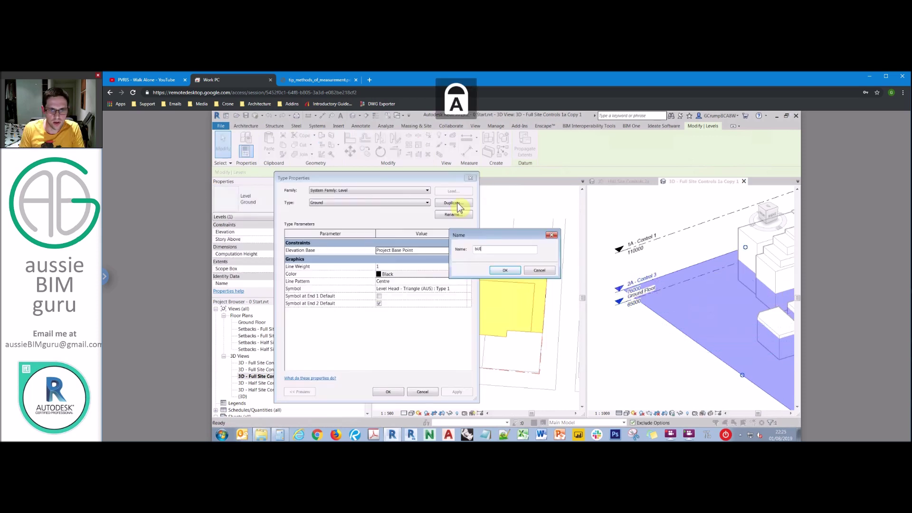
Duplicate the copied level's Ground type as Building Level and apply it to that level
type("Buil")
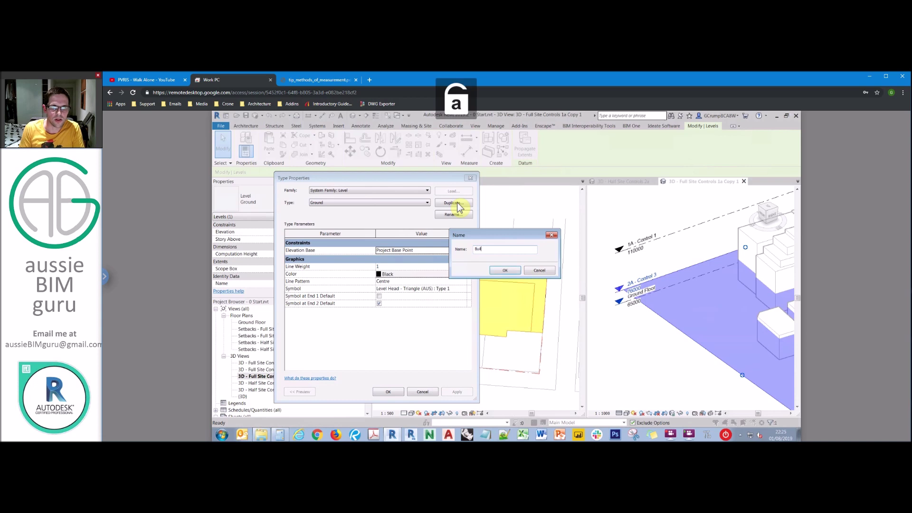
type("ding Levels")
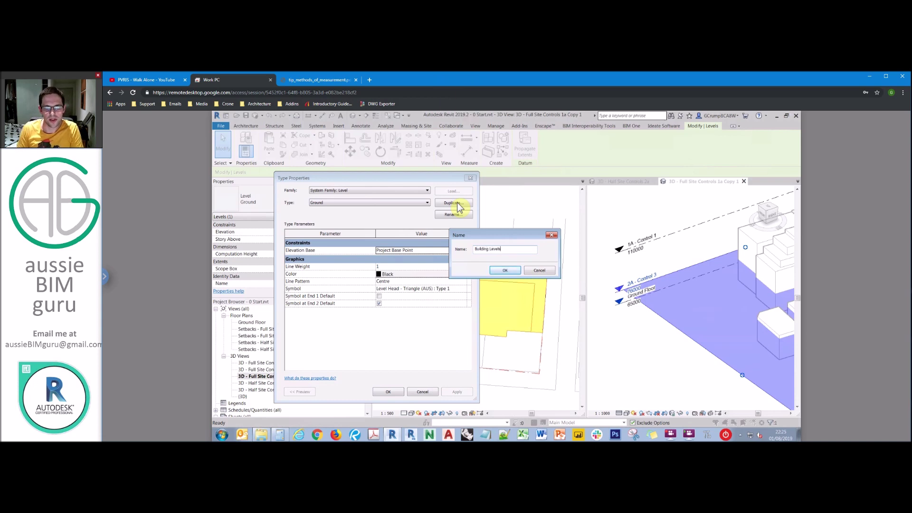
key("Return")
left_click(388, 392)
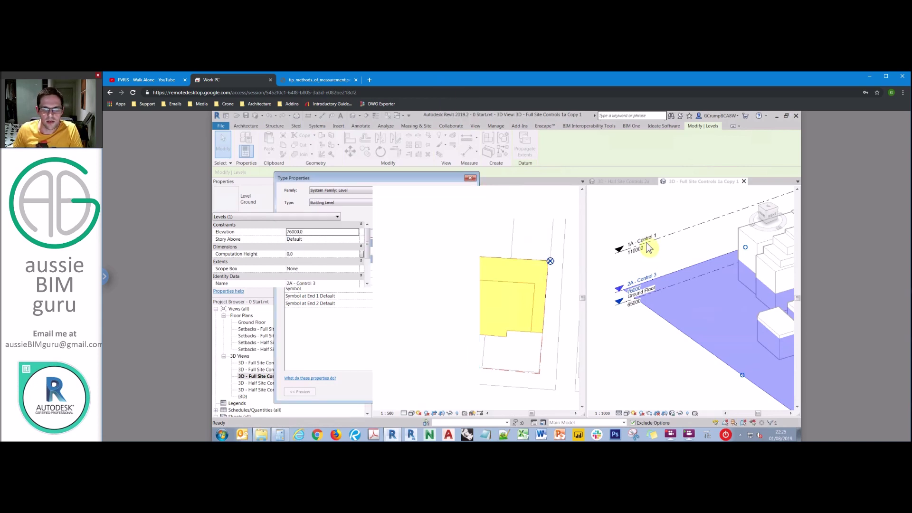
Duplicate the Levels_1A view filter and rename the copy Levels_Building
left_click(475, 126)
left_click(637, 212)
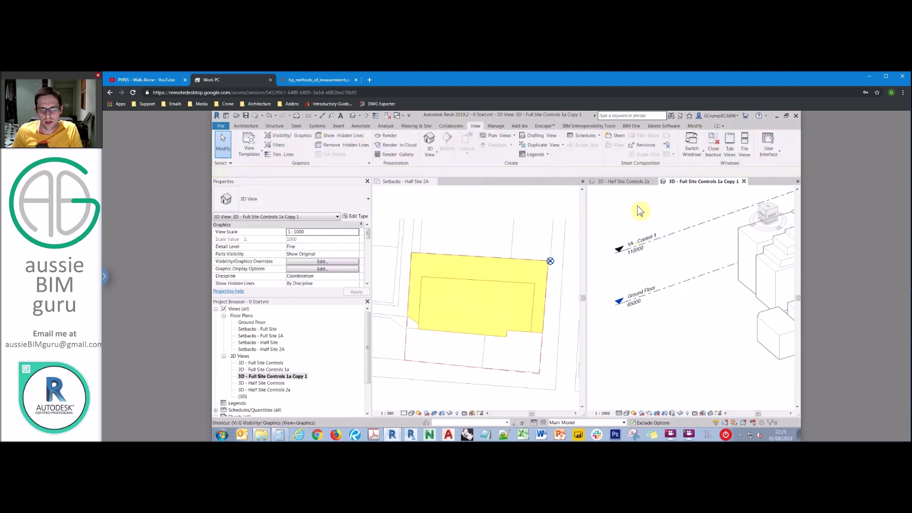
key("v")
key("v")
left_click(414, 172)
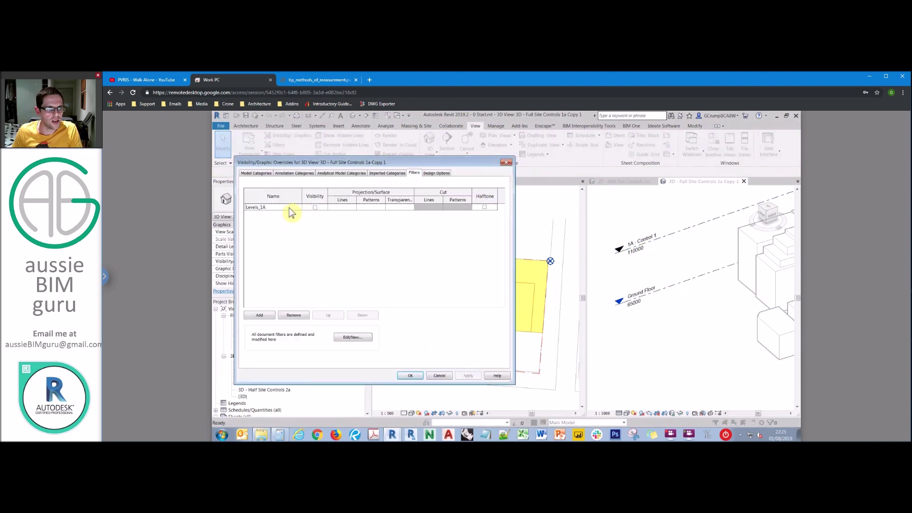
left_click(296, 209)
left_click(352, 337)
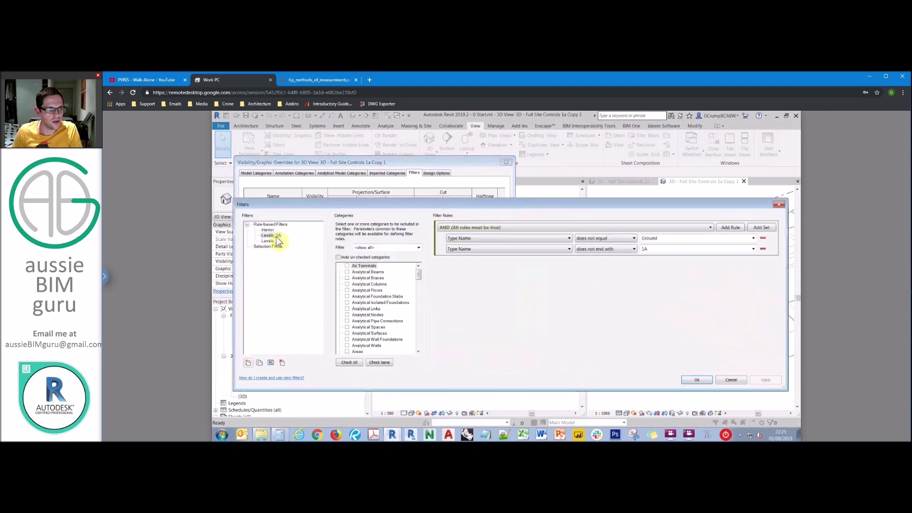
left_click(260, 362)
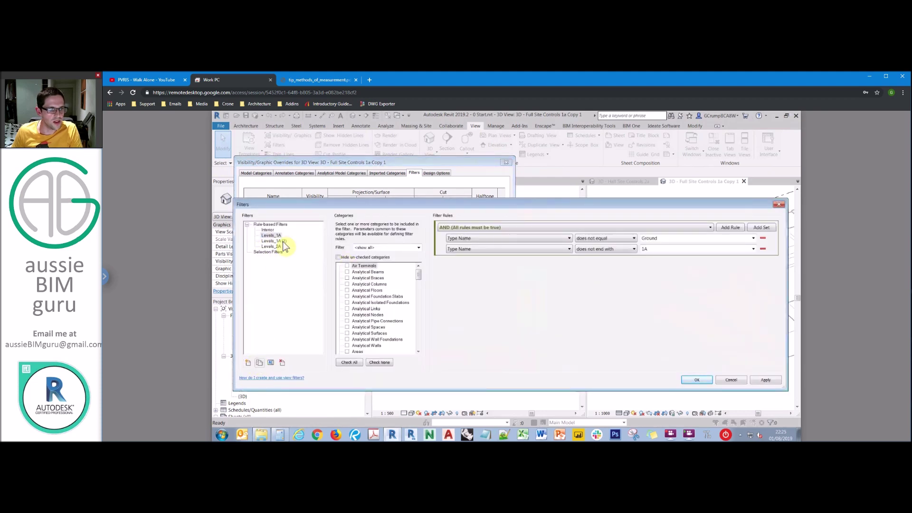
left_click(270, 362)
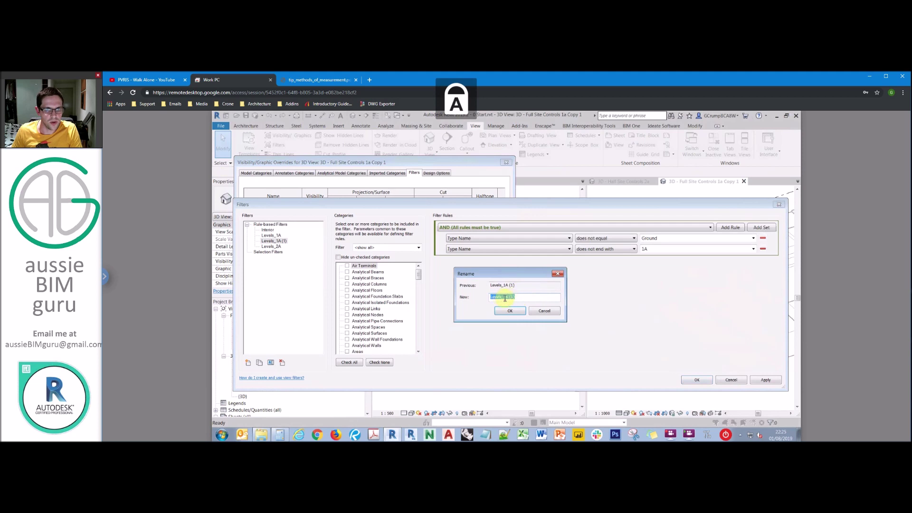
type("Levels_Buildi")
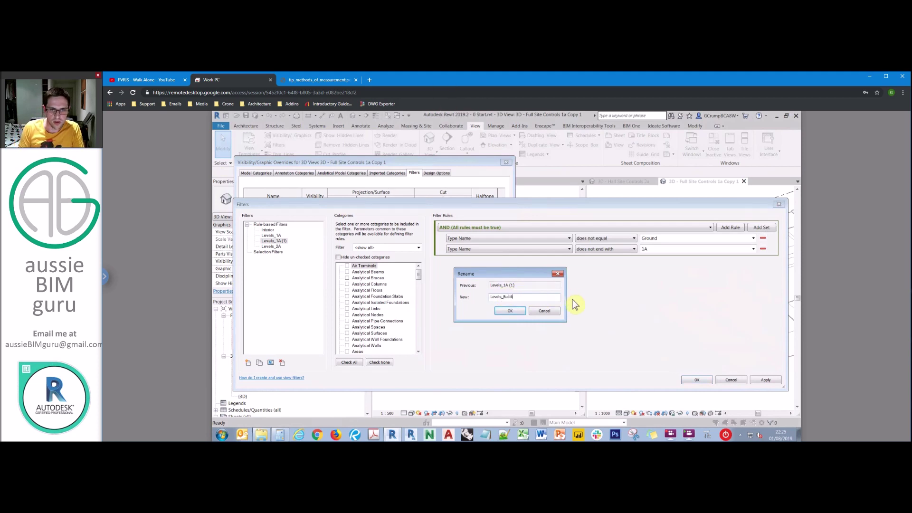
type("ng")
key("Return")
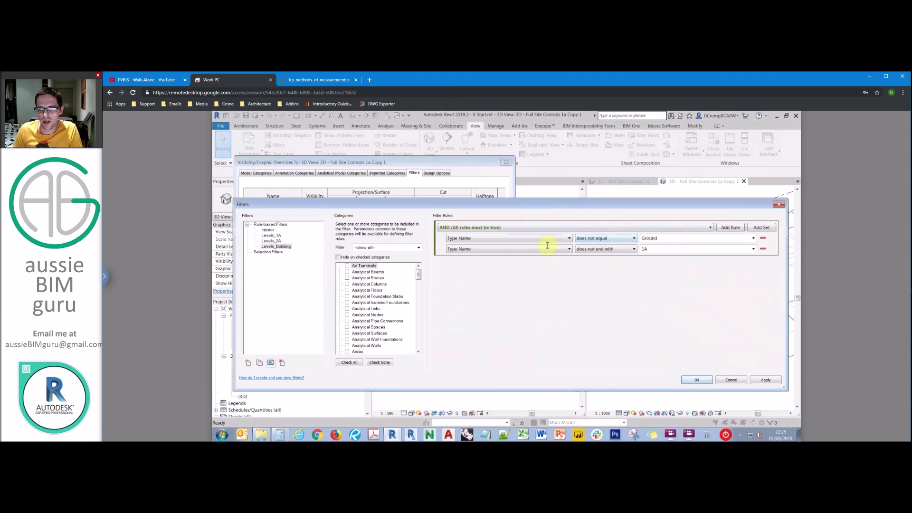
Set the Levels_Building filter's second rule to Type Name does not equal Building Level
left_click(604, 250)
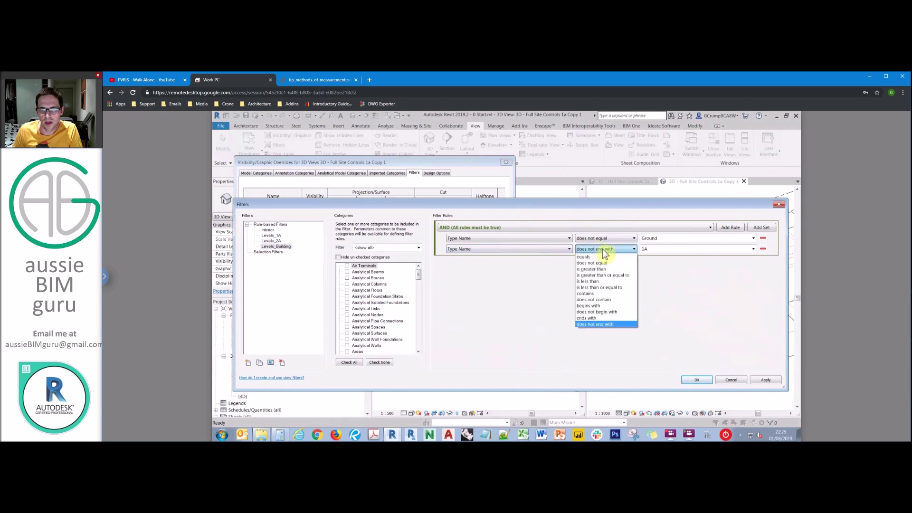
left_click(636, 263)
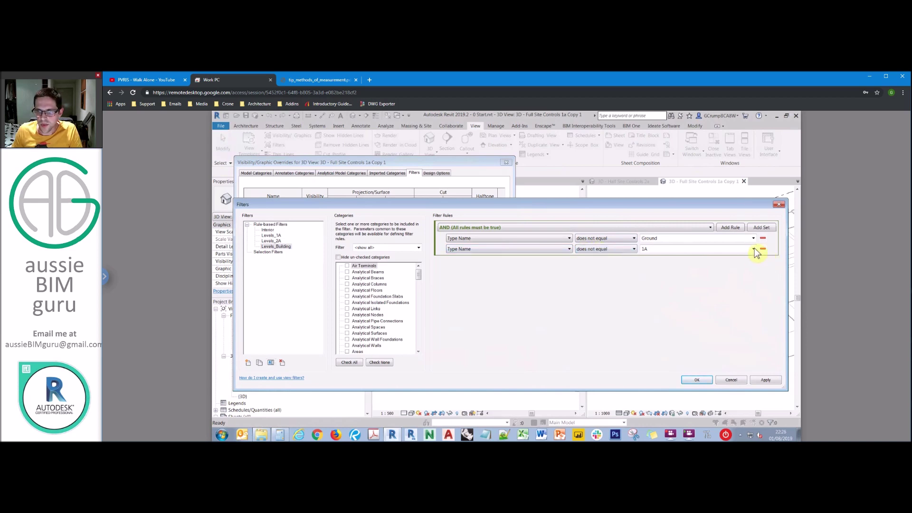
left_click(753, 248)
left_click(687, 262)
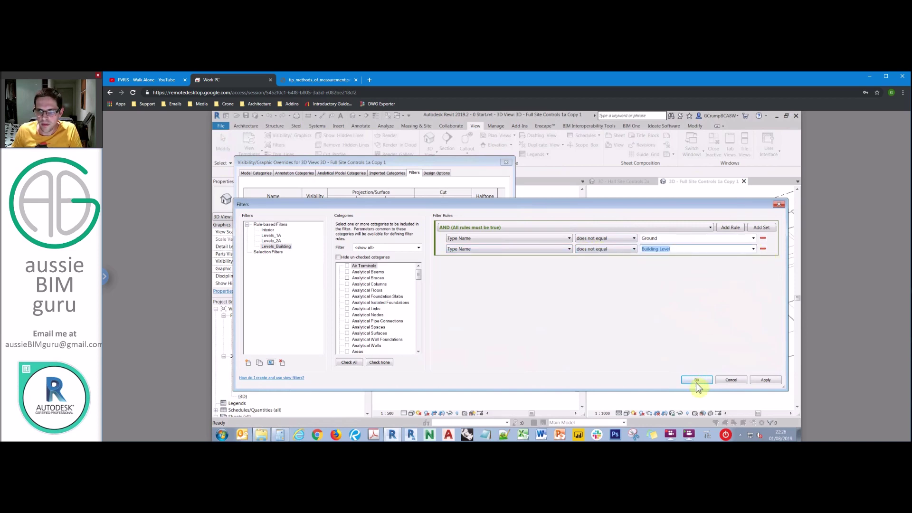
left_click(697, 381)
Add the Levels_Building filter to the duplicated 3D view in place of Levels_1A and apply the overrides
left_click(267, 316)
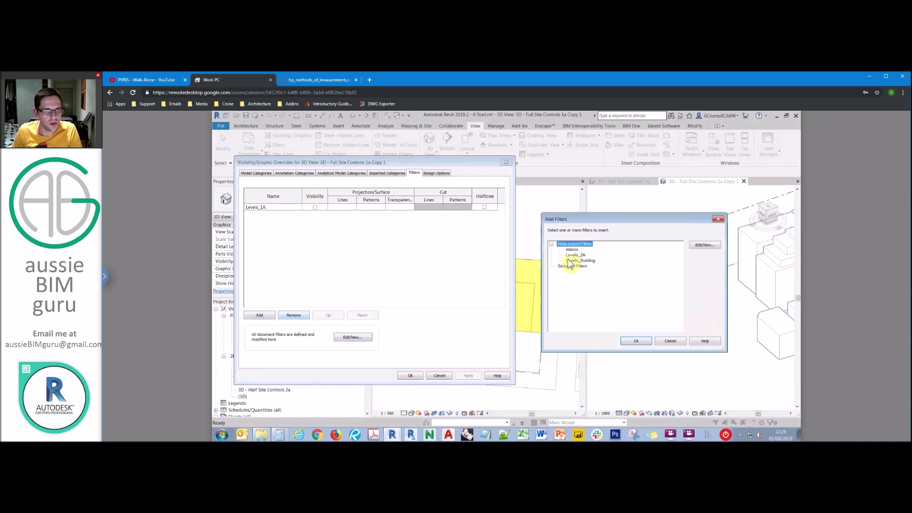
left_click(583, 261)
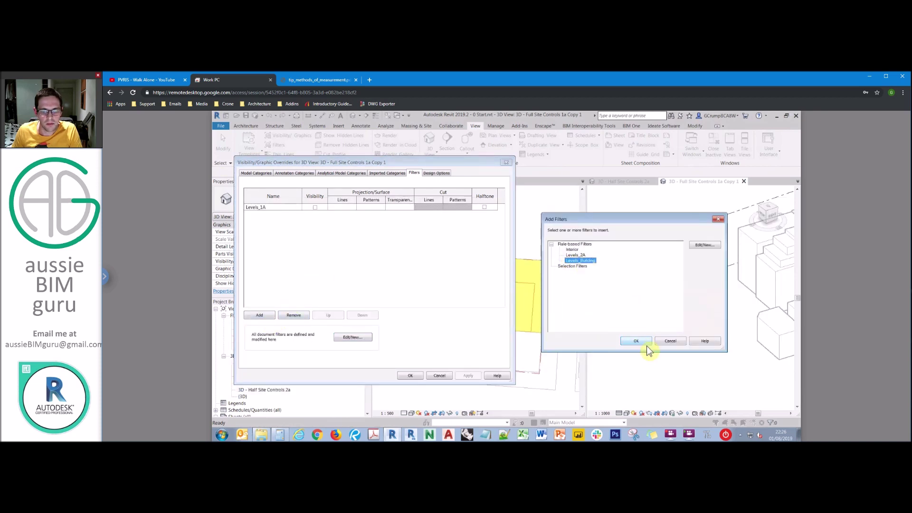
left_click(636, 341)
left_click(285, 207)
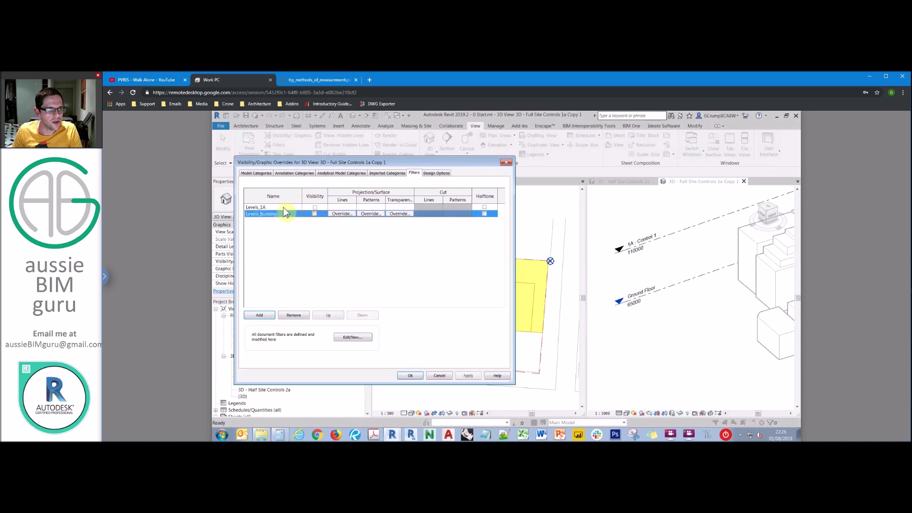
left_click(293, 315)
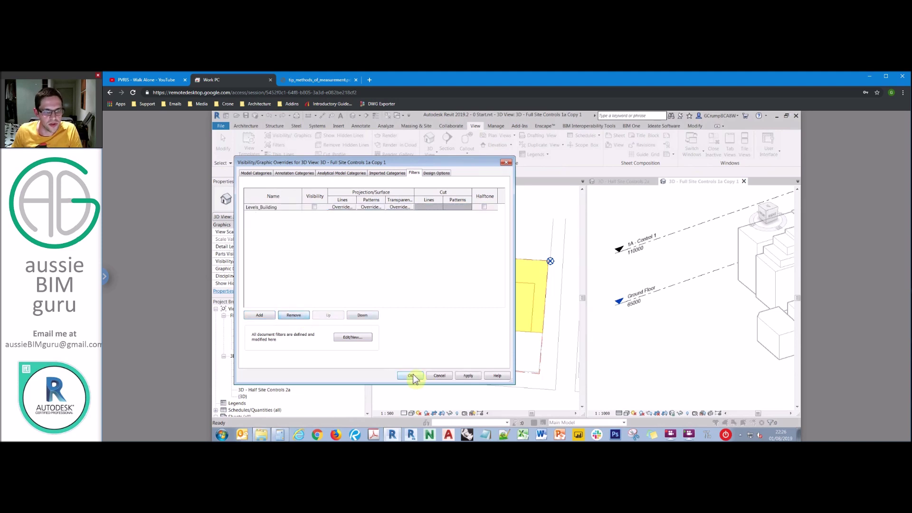
left_click(412, 376)
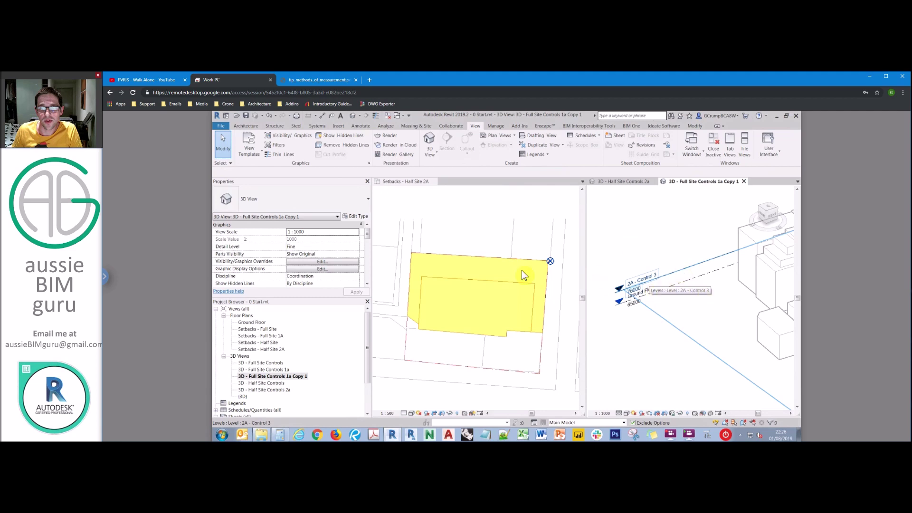
Rename the Ground Floor level as Ground Floor (Lobby/Retail) without renaming its corresponding views
left_click(333, 269)
type("(Lobby)/Retail")
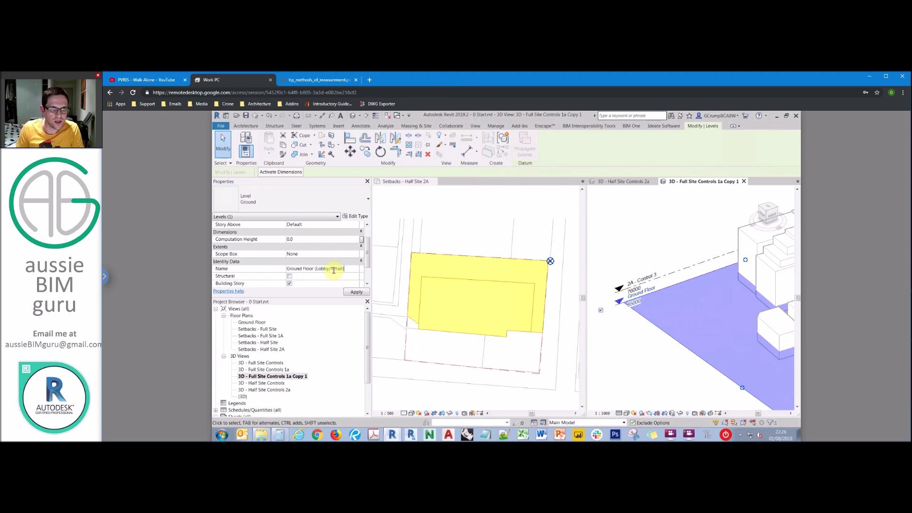
key("Return")
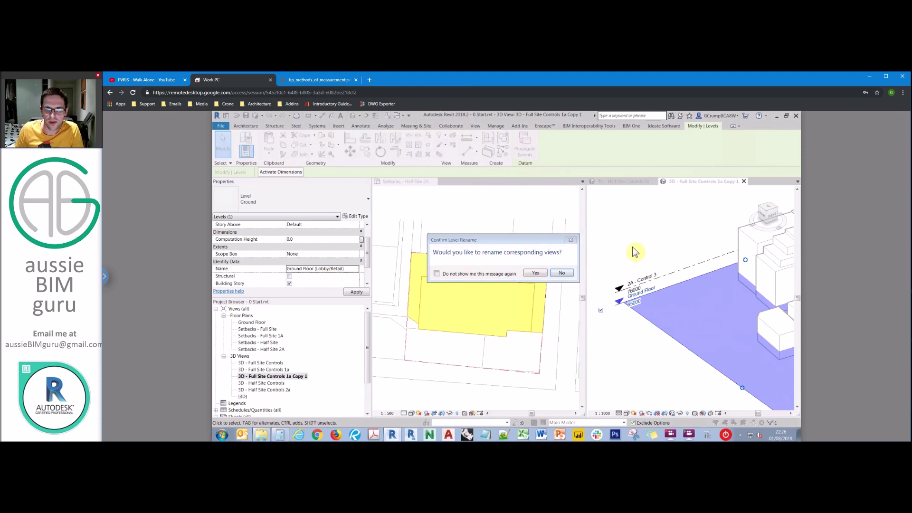
left_click(563, 273)
Move the copied Building Level to elevation 73000, 8000 above the ground floor
left_click(656, 279)
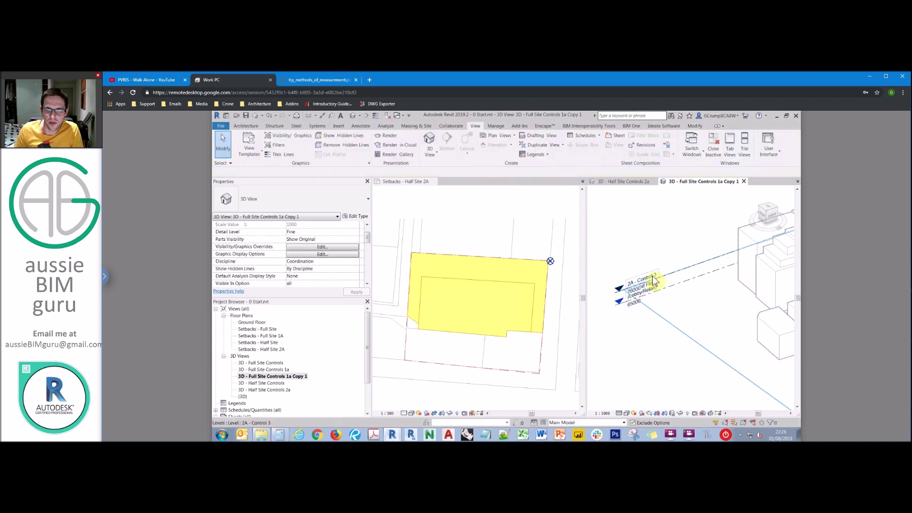
middle_click_drag(674, 273, 671, 265, "shift")
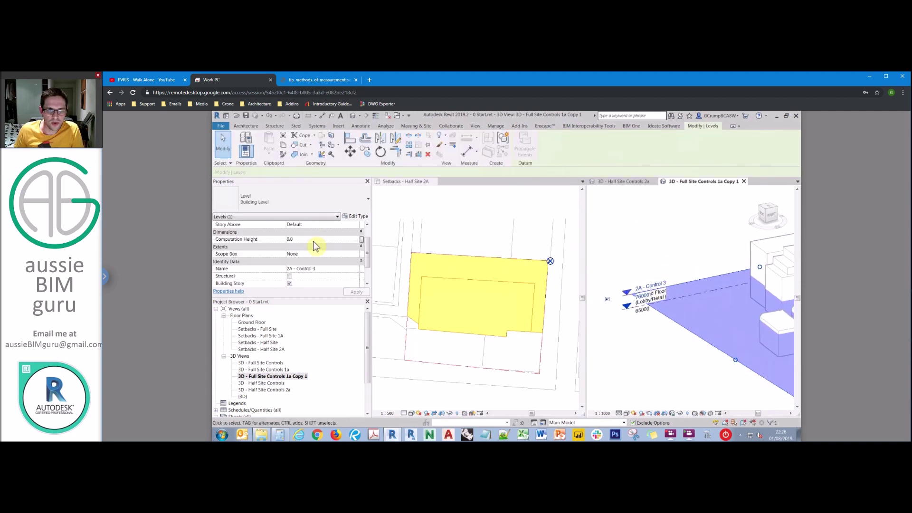
middle_click_drag(651, 290, 663, 254)
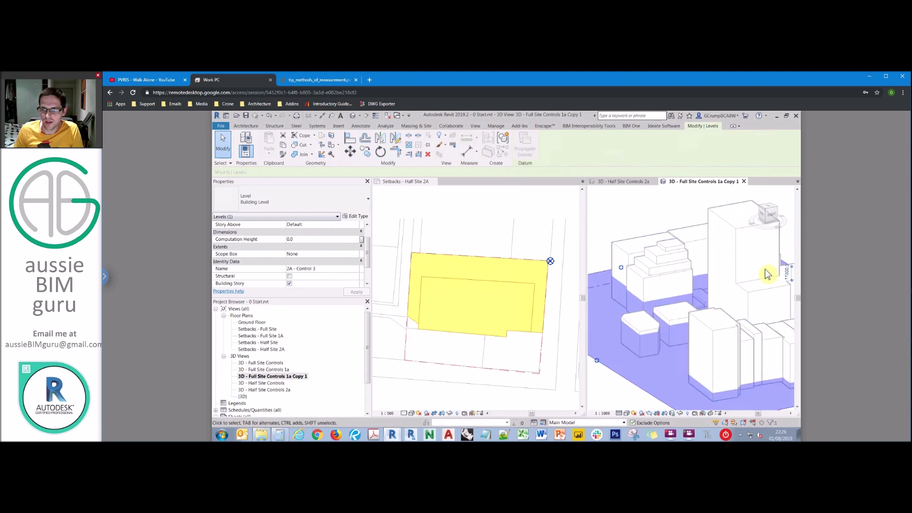
left_click(786, 274)
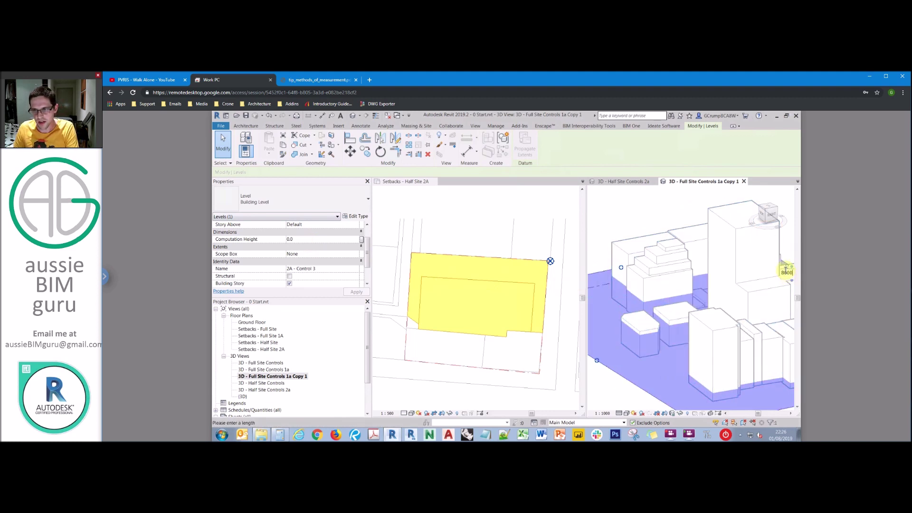
key("Escape")
middle_click_drag(715, 254, 651, 264, "shift")
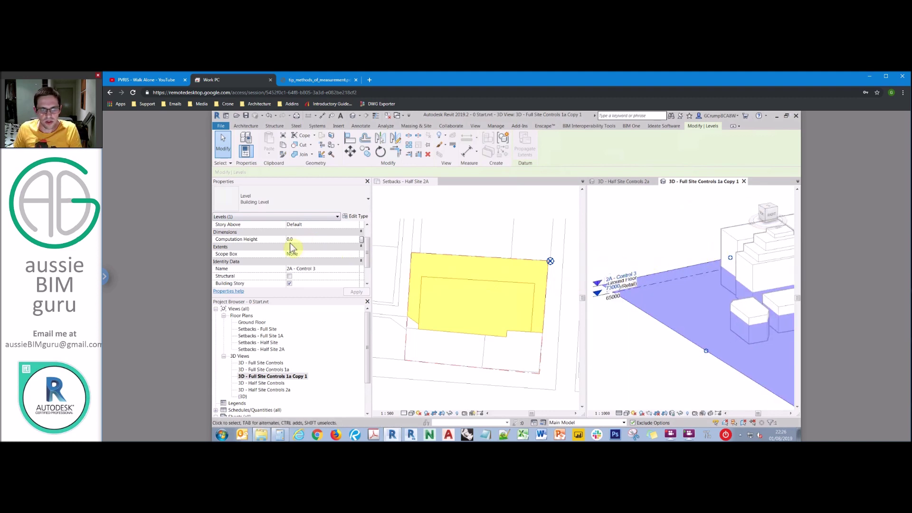
Rename the copied Building Level as Level 01
left_click(330, 273)
key("Caps_Lock")
key("Caps_Lock")
type("Level 01")
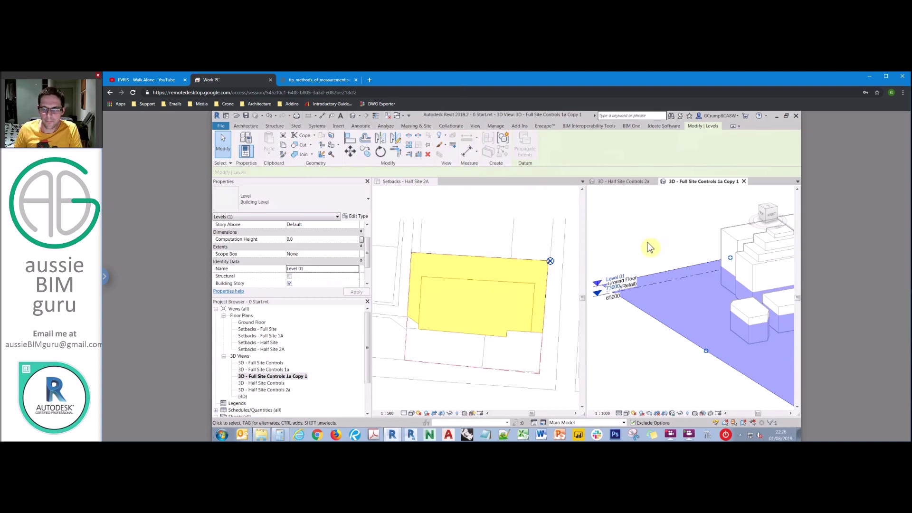
Examine the elevations of Level 01 and the ground floor level in the 3D view and the level's properties
scroll(650, 282, "down", 2)
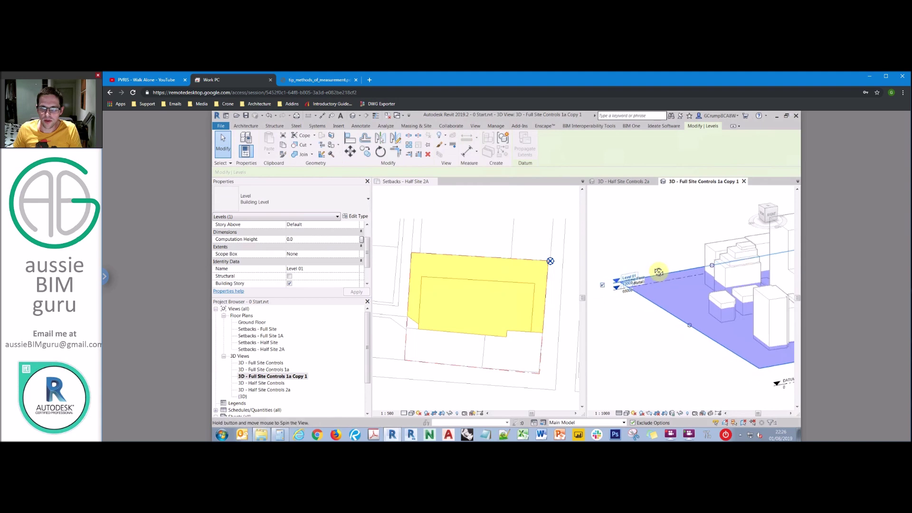
scroll(639, 260, "down", 1)
scroll(648, 285, "up", 2)
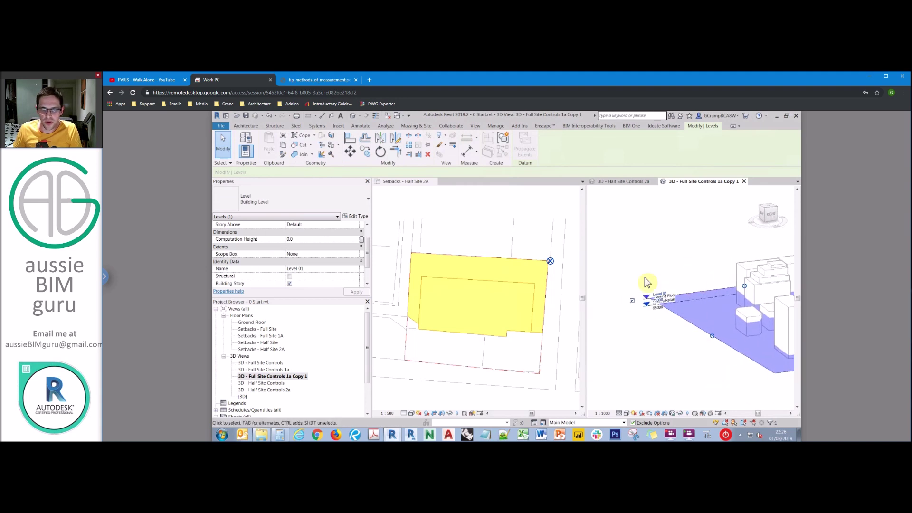
middle_click_drag(749, 297, 636, 287, "shift")
scroll(657, 305, "up", 6)
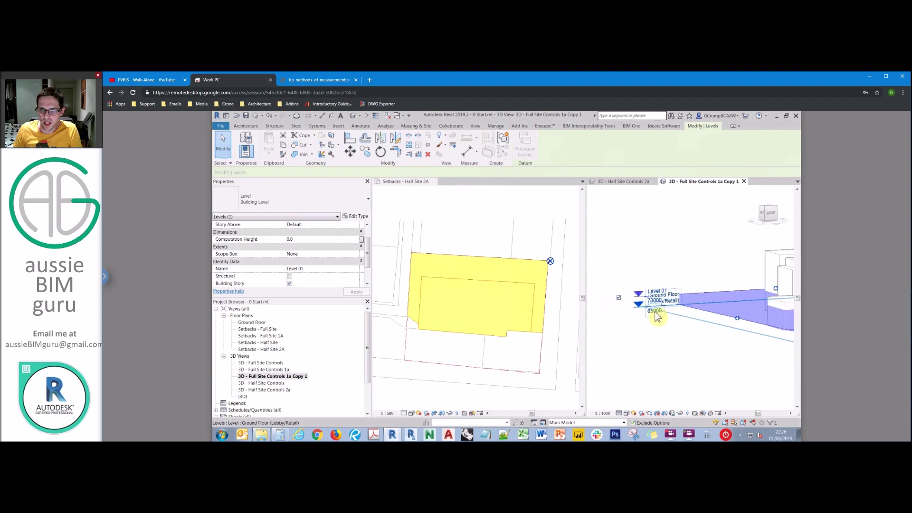
scroll(655, 316, "up", 1)
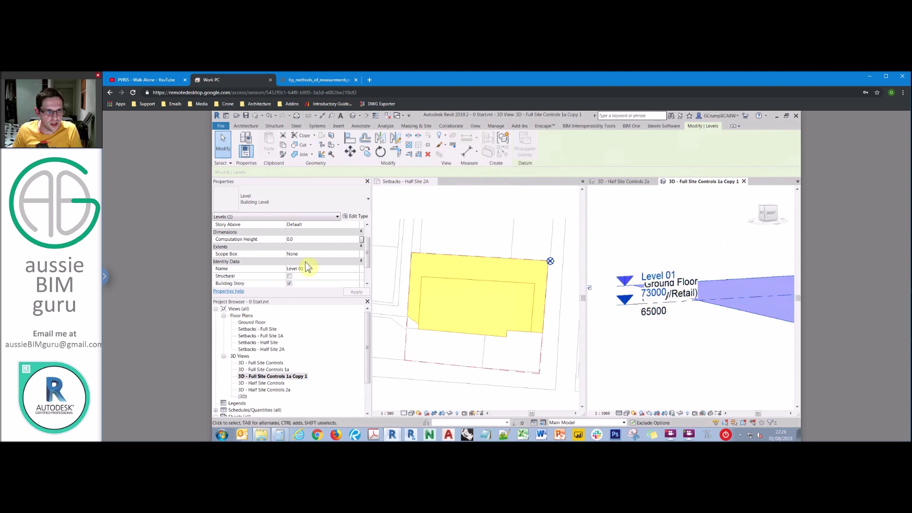
scroll(366, 250, "up", 2)
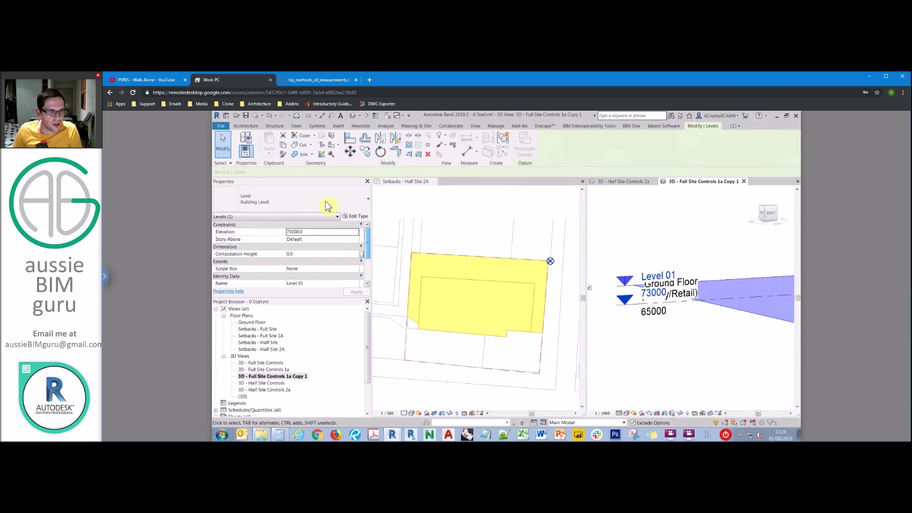
Switch to Calculator and divide the remaining height of 37000 by a 4000 floor-to-floor height
left_click(291, 434)
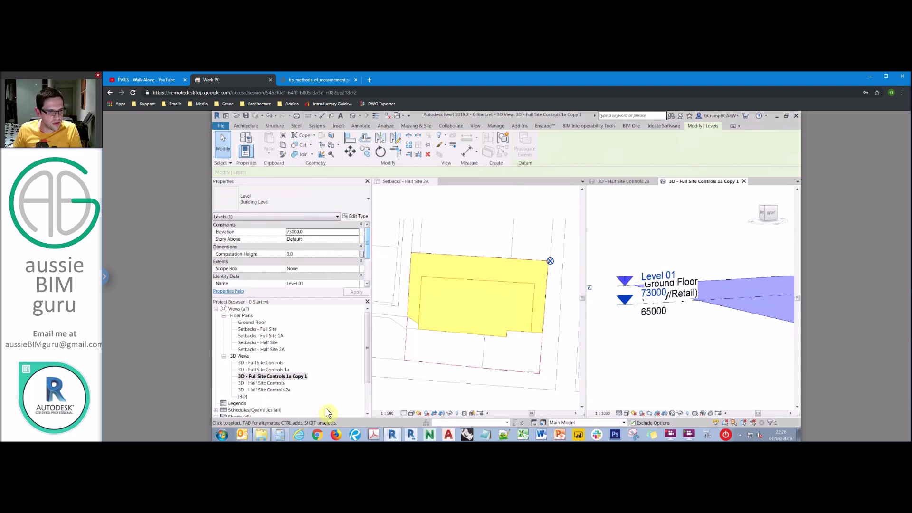
left_click(665, 377)
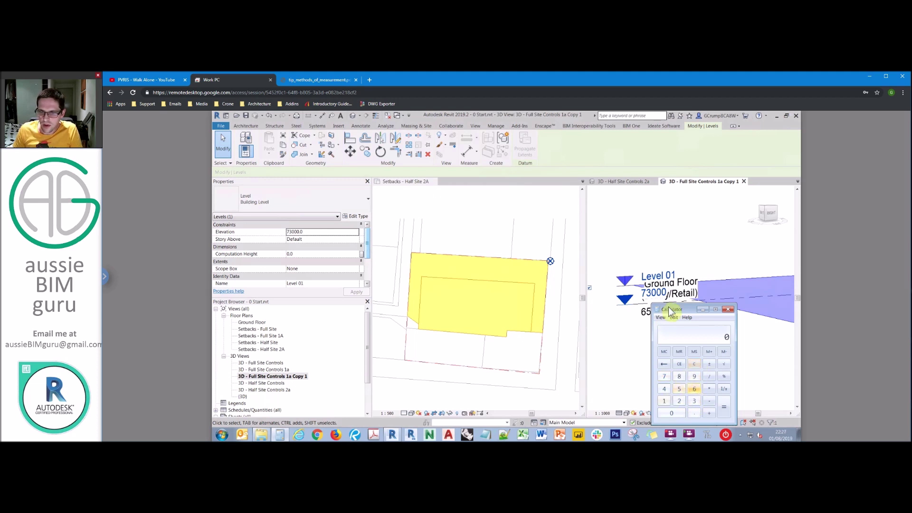
left_click_drag(675, 307, 490, 259)
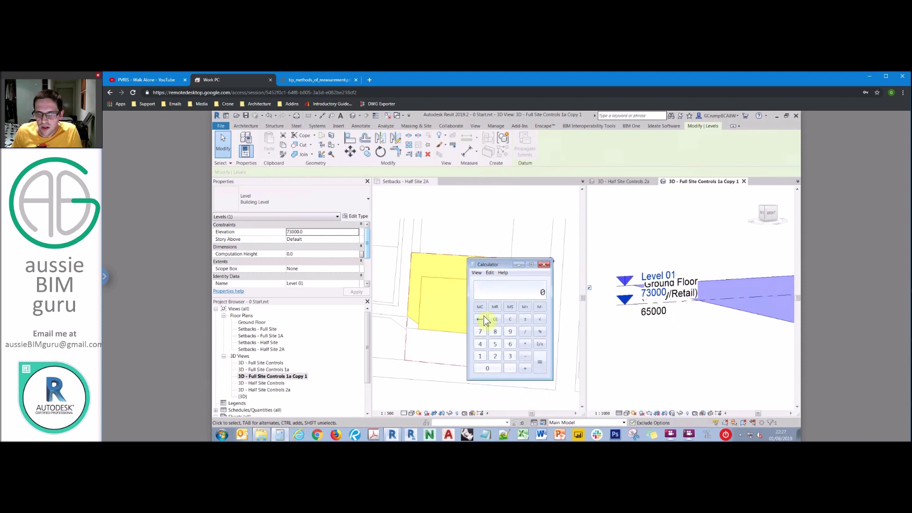
left_click(480, 331)
triple_click(486, 368)
left_click(526, 330)
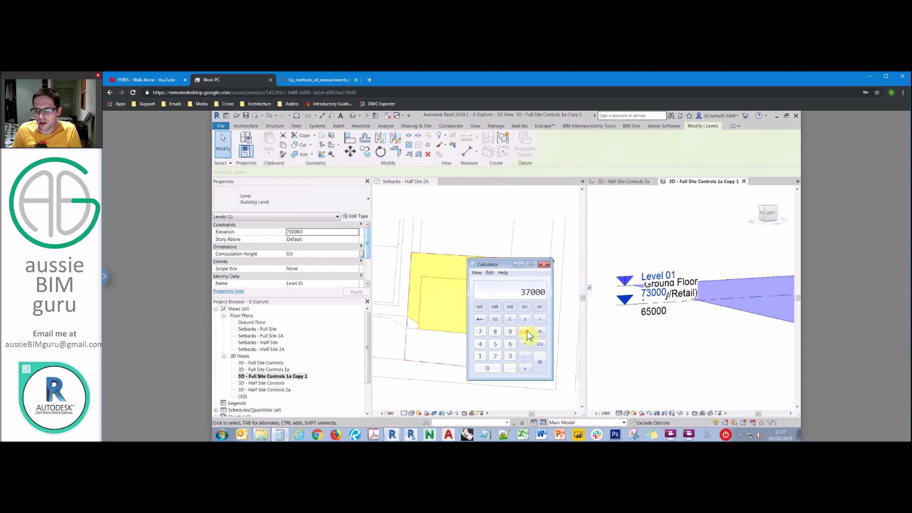
left_click(480, 343)
left_click(488, 368)
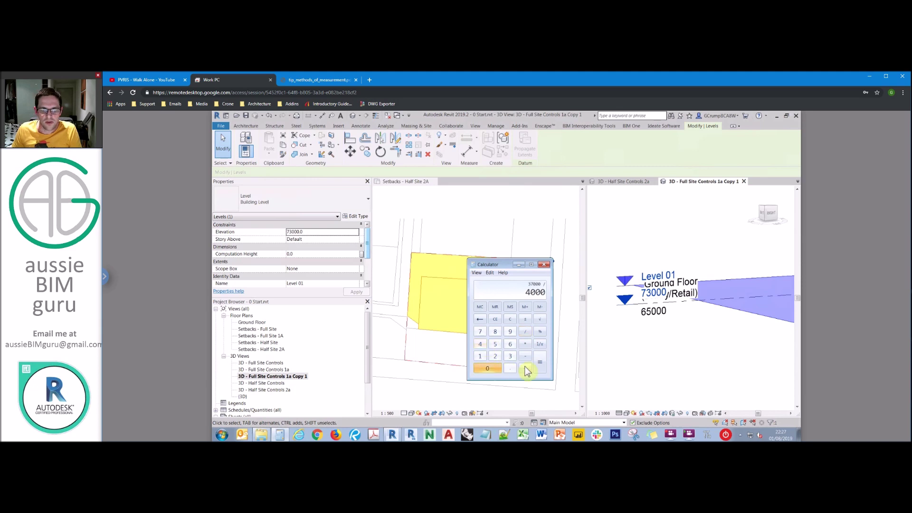
left_click(539, 364)
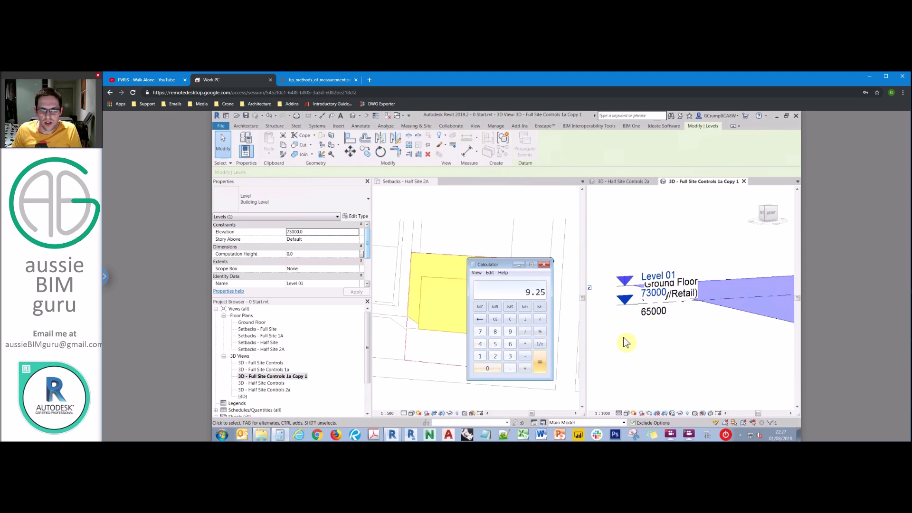
Array Level 01 upward in a side-on view as 8 ungrouped levels spaced 4000 apart
left_click(665, 254)
scroll(708, 257, "down", 5)
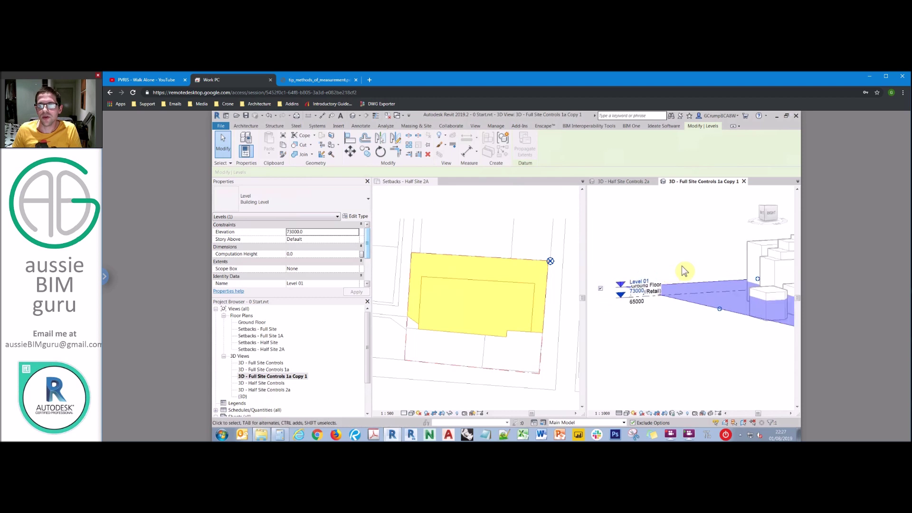
scroll(684, 271, "down", 2)
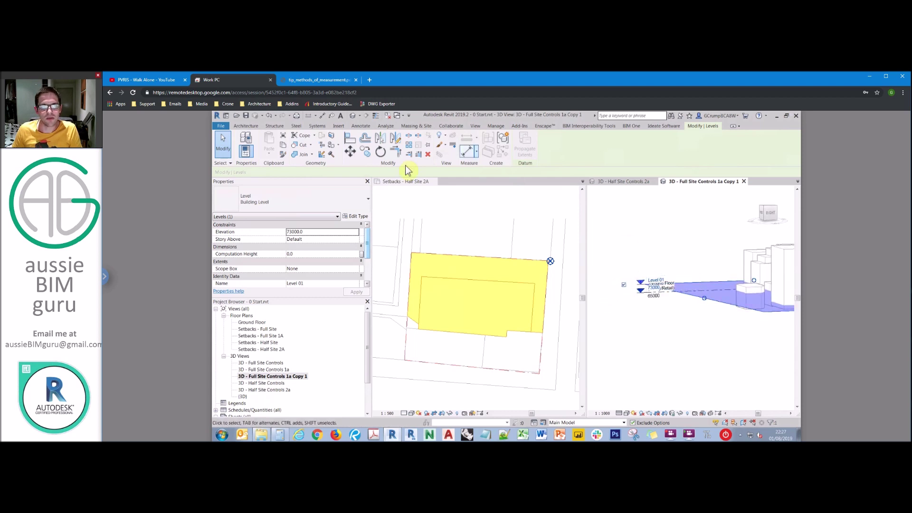
left_click(771, 215)
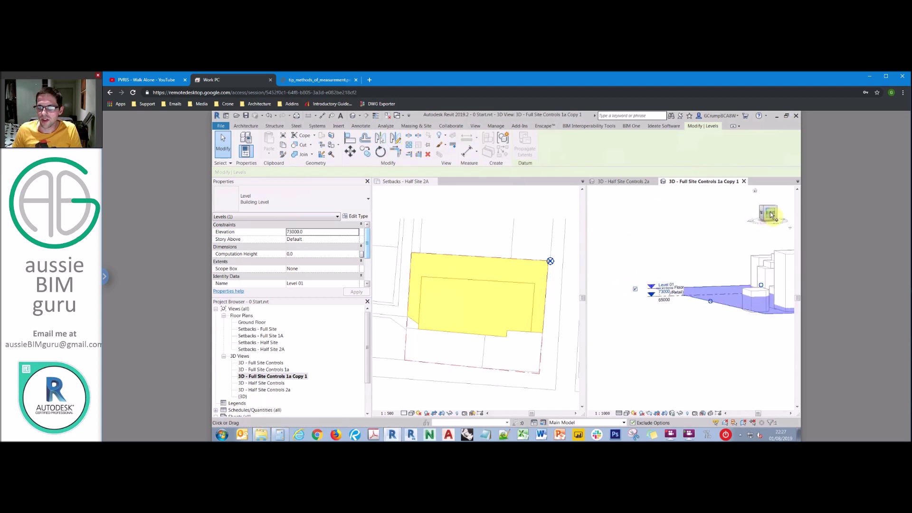
left_click(414, 154)
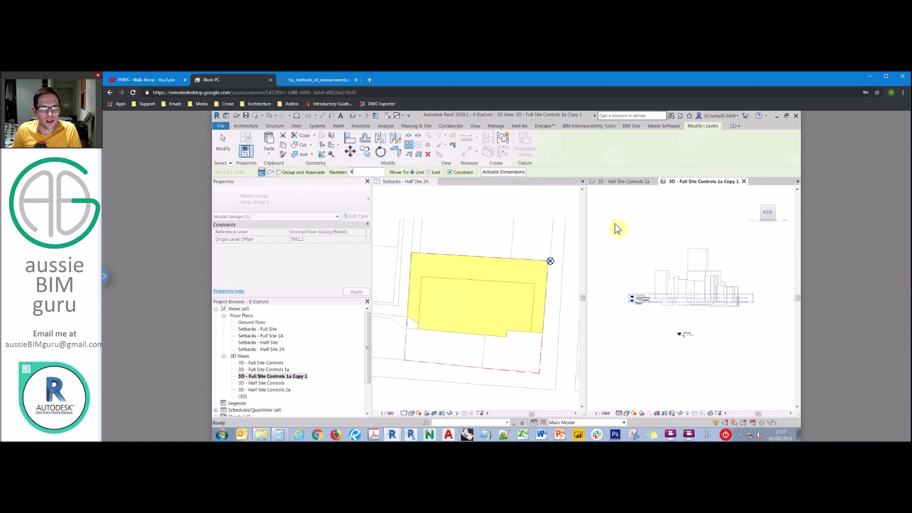
scroll(643, 302, "up", 5)
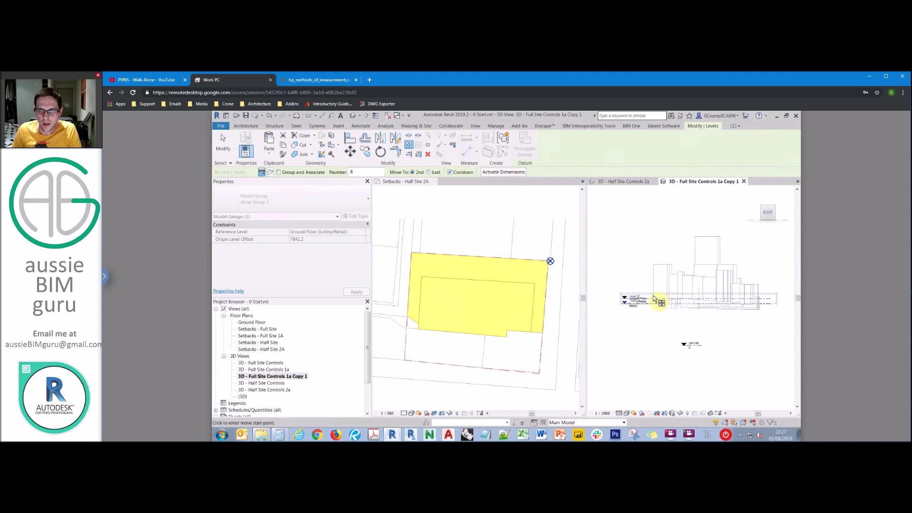
left_click(643, 304)
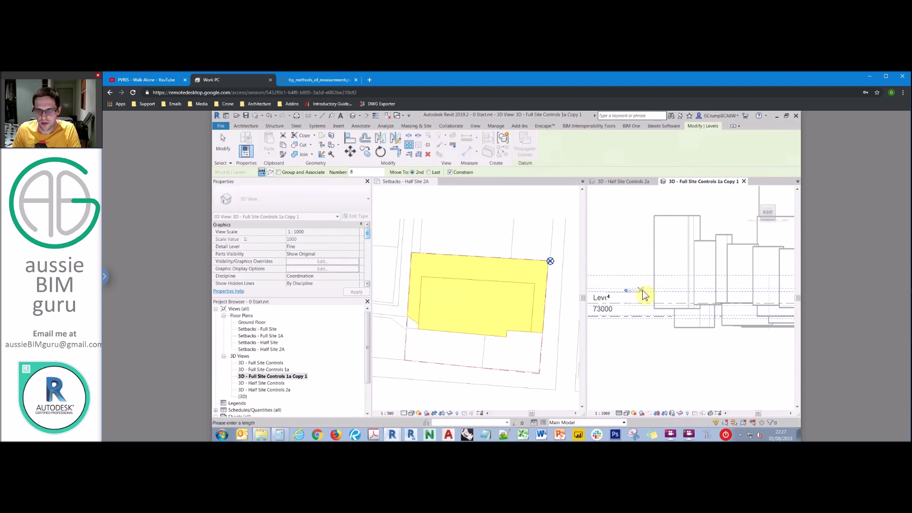
type("4000")
key("Return")
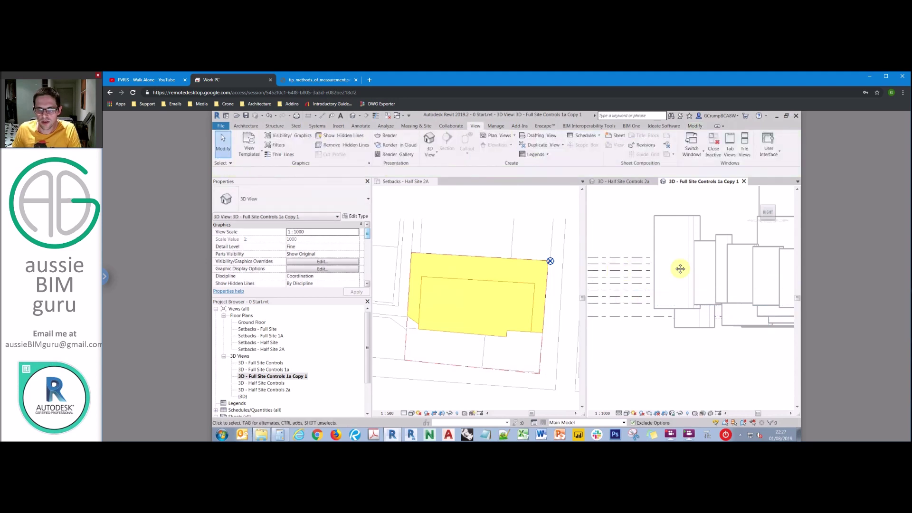
Copy Level 08 in place with a copy distance of 0 in the side-on 3D view
left_click(645, 259)
scroll(665, 259, "down", 2)
middle_click_drag(671, 260, 412, 257, "shift")
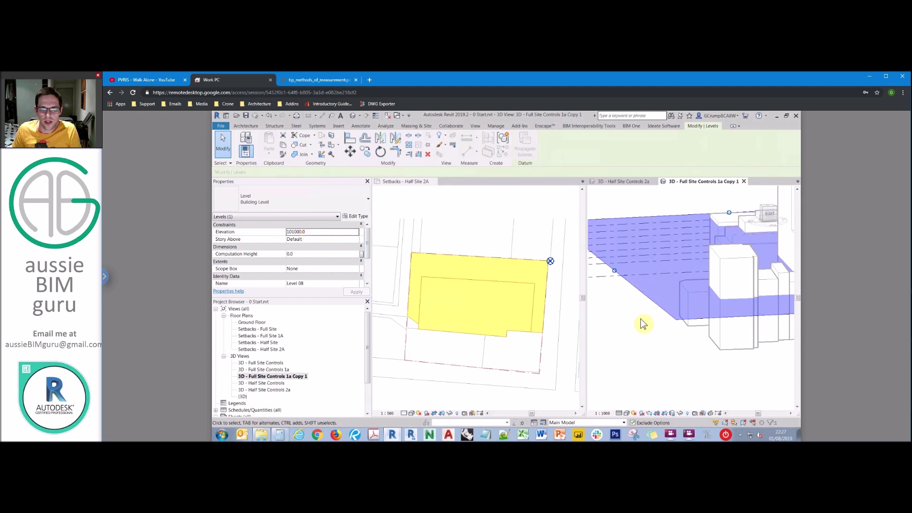
middle_click_drag(692, 332, 651, 291, "shift")
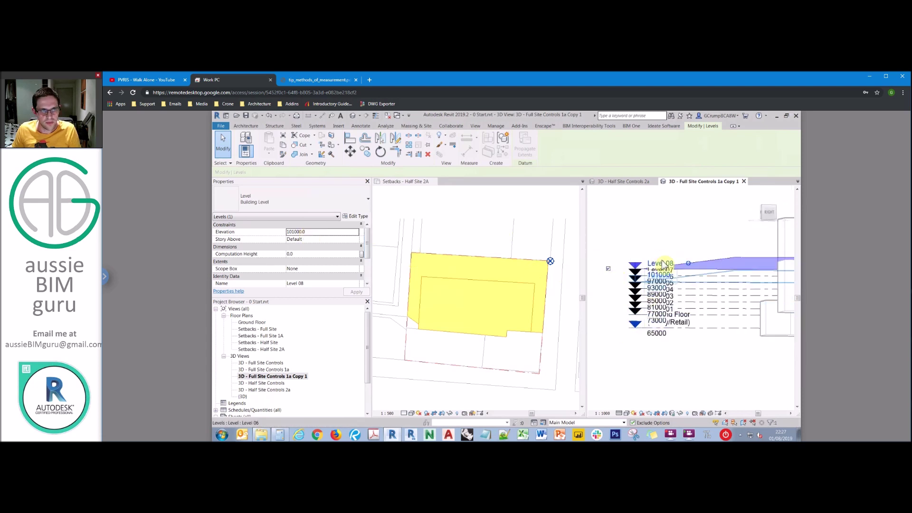
key("m")
key("v")
left_click(658, 194)
type("0")
key("Return")
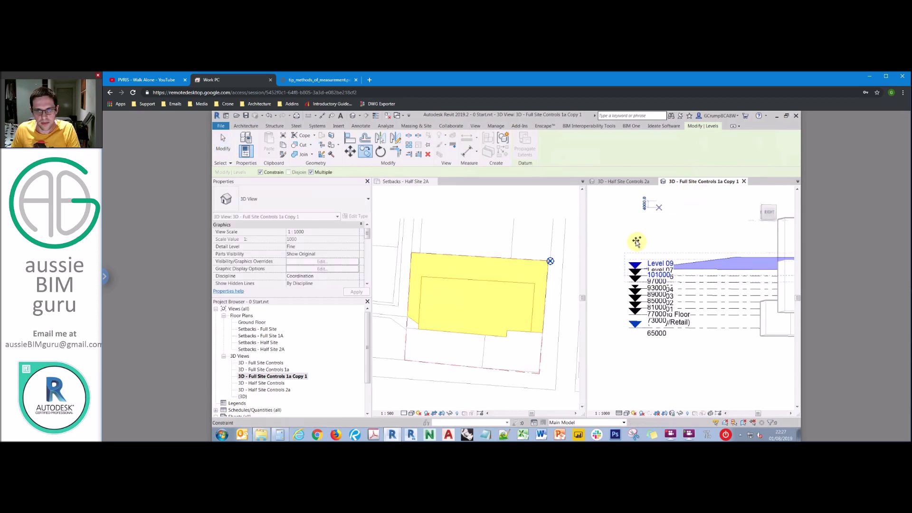
key("Escape")
Set the elevation of the copied top level to 105000
left_click(295, 232)
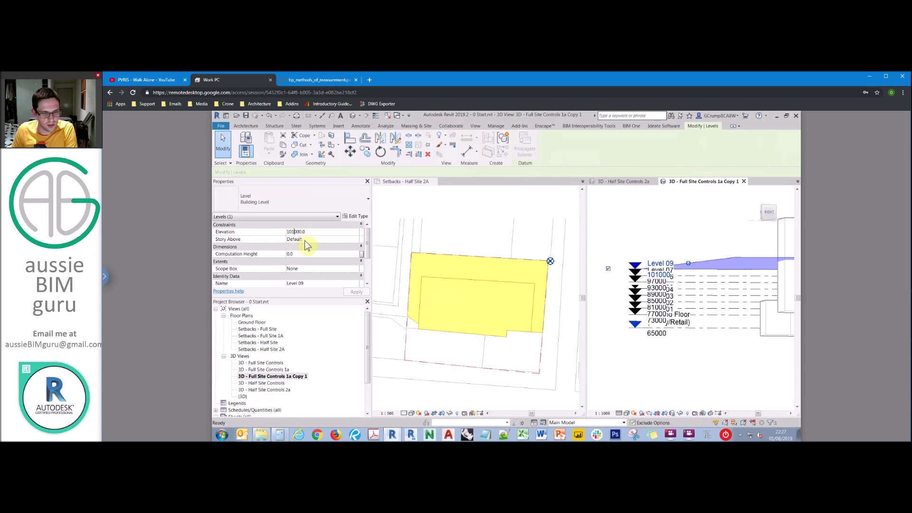
key("BackSpace")
type("5")
Move all nine building levels from Level 01 to Level 09 upward by 1000
middle_click_drag(712, 240, 679, 322, "shift")
left_click(679, 322)
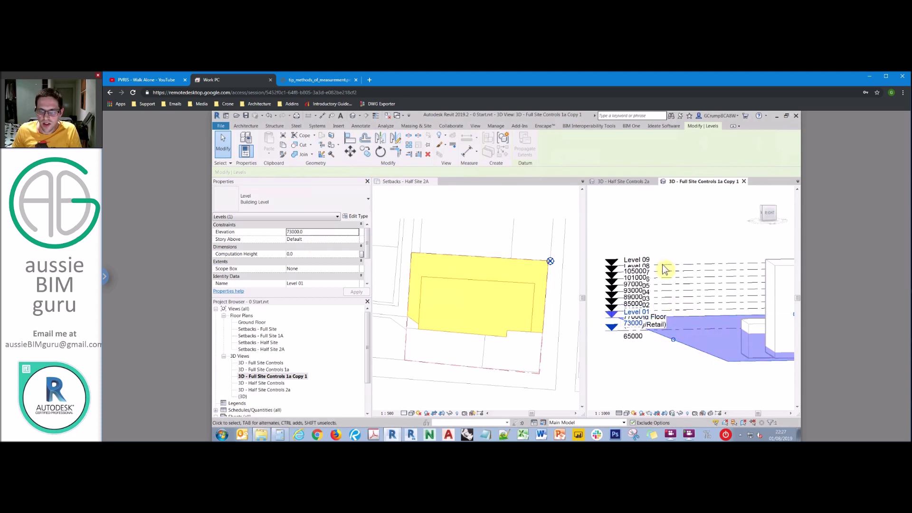
left_click_drag(684, 250, 674, 320)
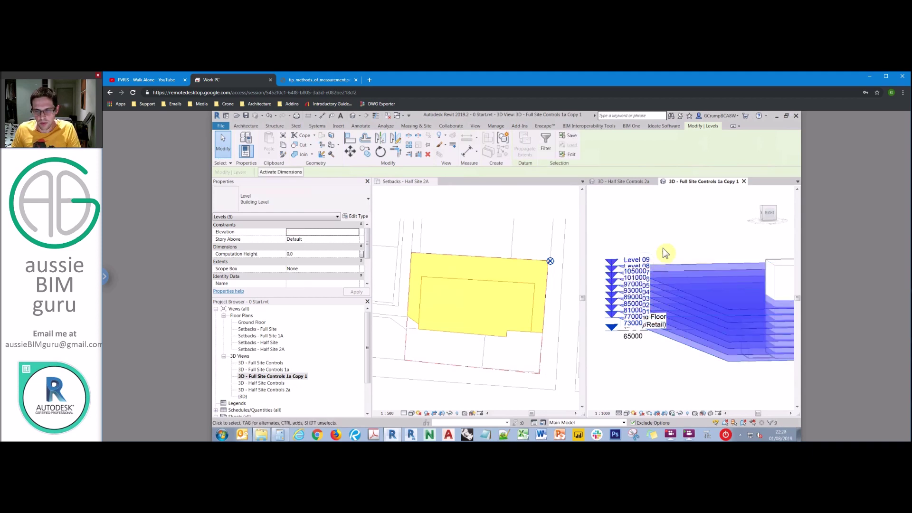
key("m")
key("v")
left_click(663, 245)
type("1")
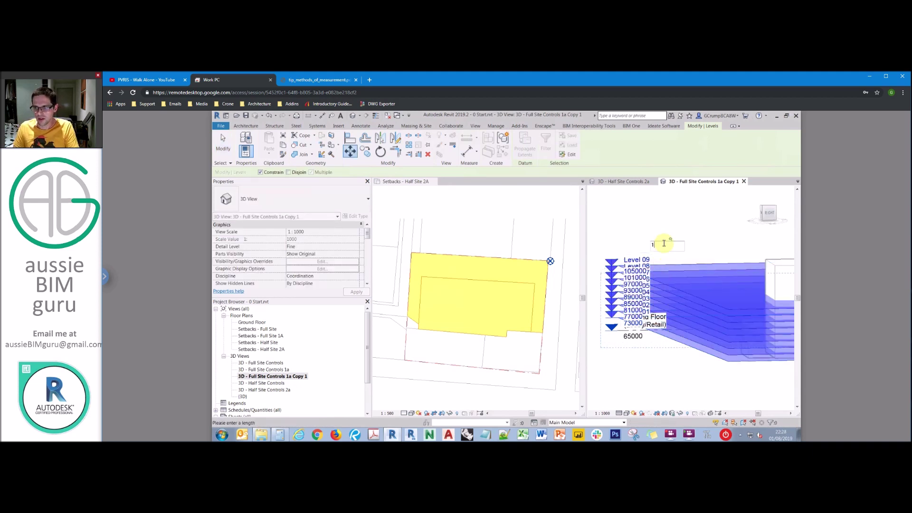
type("000")
key("Return")
key("Escape")
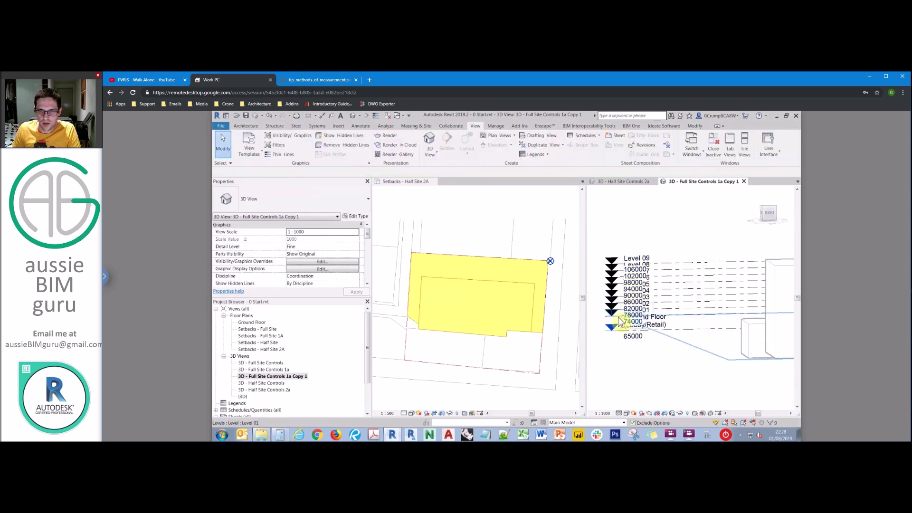
left_click(621, 321)
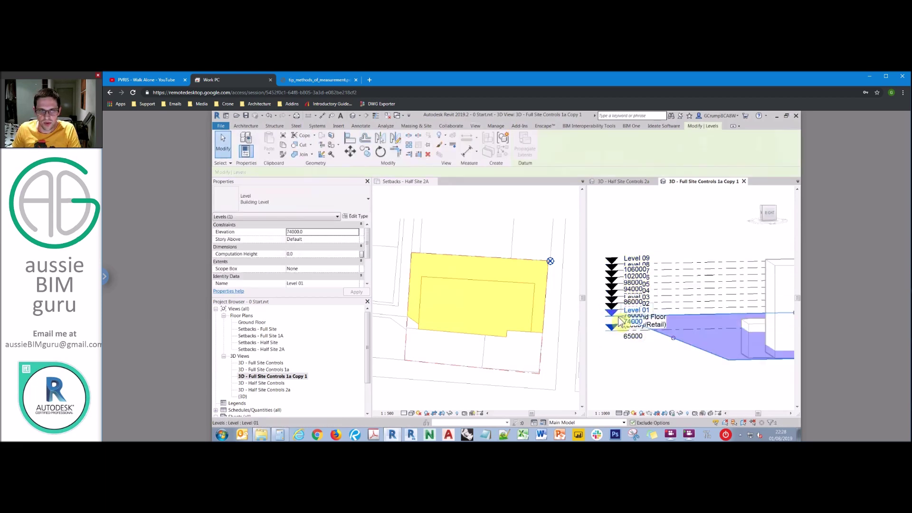
Copy Level 09 upward by 4000 to add another building level
left_click(670, 264)
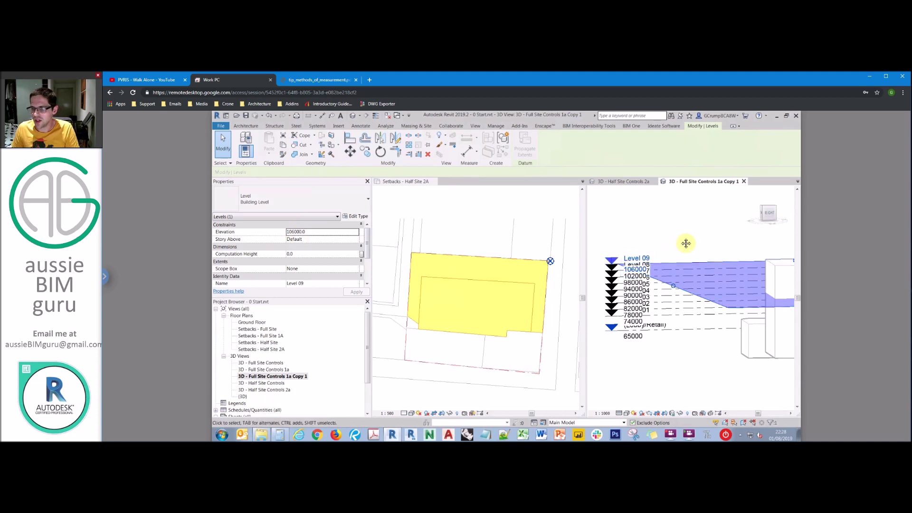
key("m")
key("v")
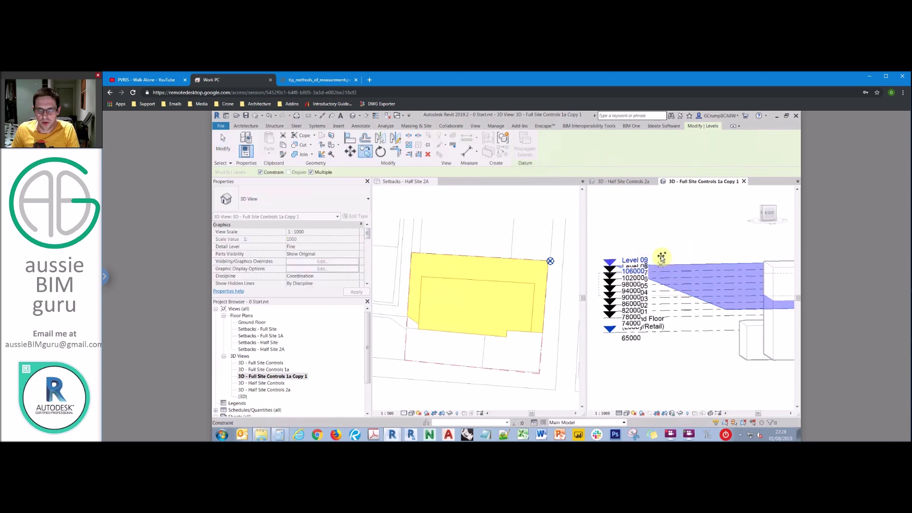
type("4000")
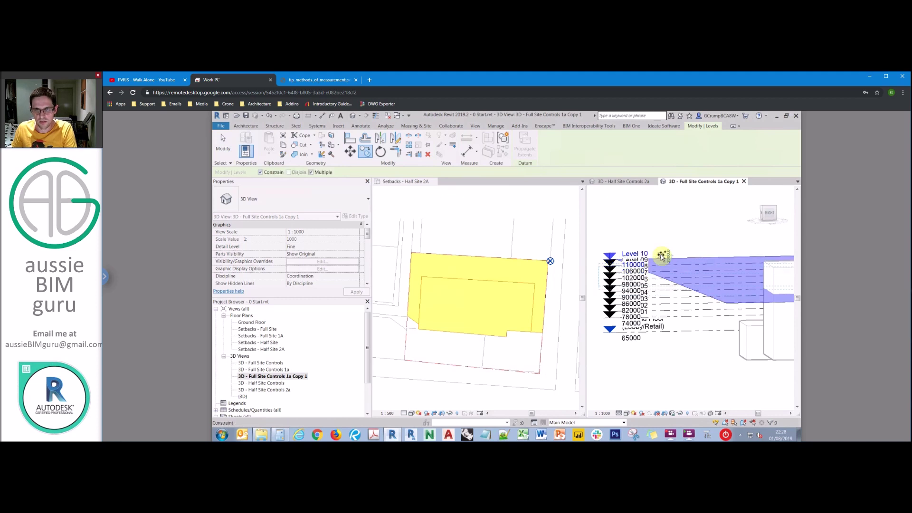
key("Return")
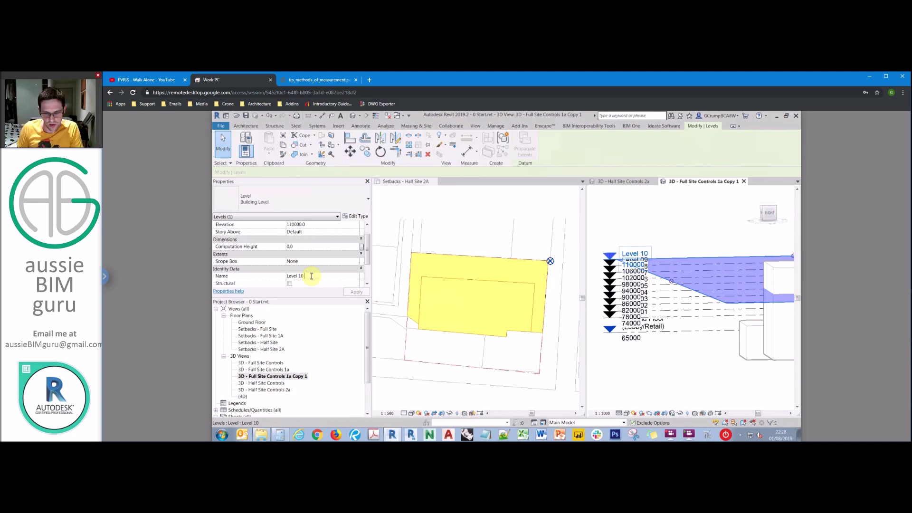
Rename the new top level as Level 10 (Residential)
key("Caps_Lock")
type("Residentia")
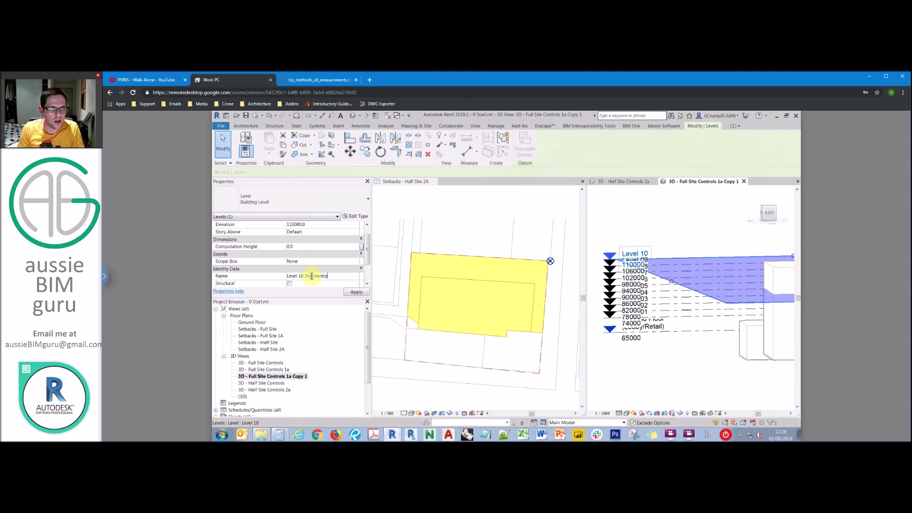
type("l)")
left_click(691, 233)
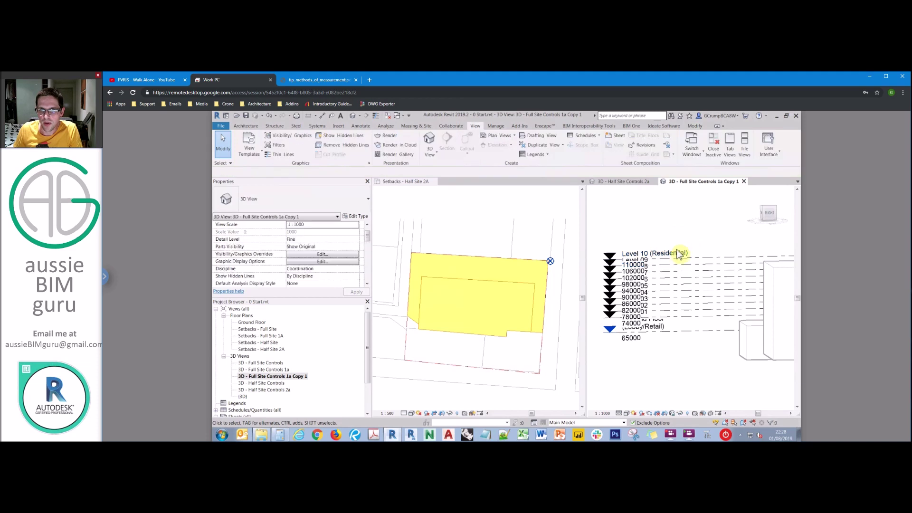
Set the Planning Controls design option of the 3D - Full Site Controls 1a Copy 1 view to Full Site
left_click(679, 254)
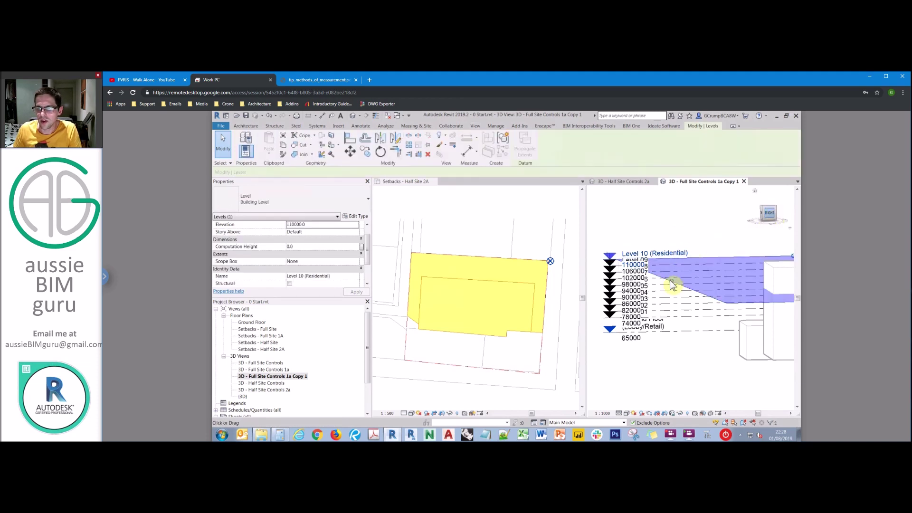
scroll(717, 285, "down", 5)
key("z")
key("f")
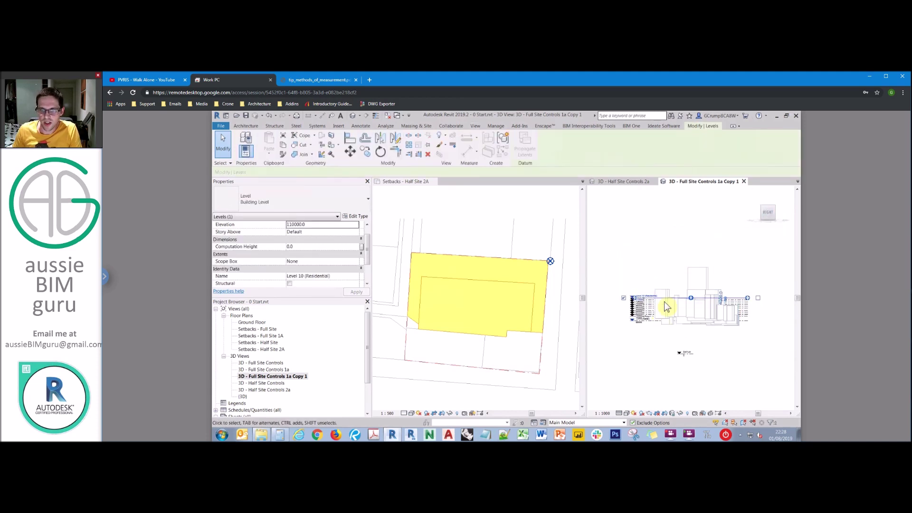
left_click(654, 252)
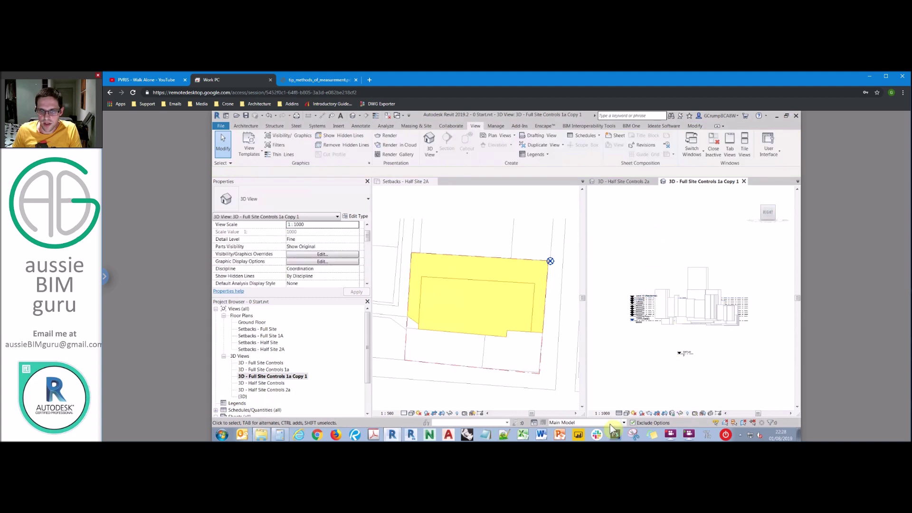
key("v")
key("g")
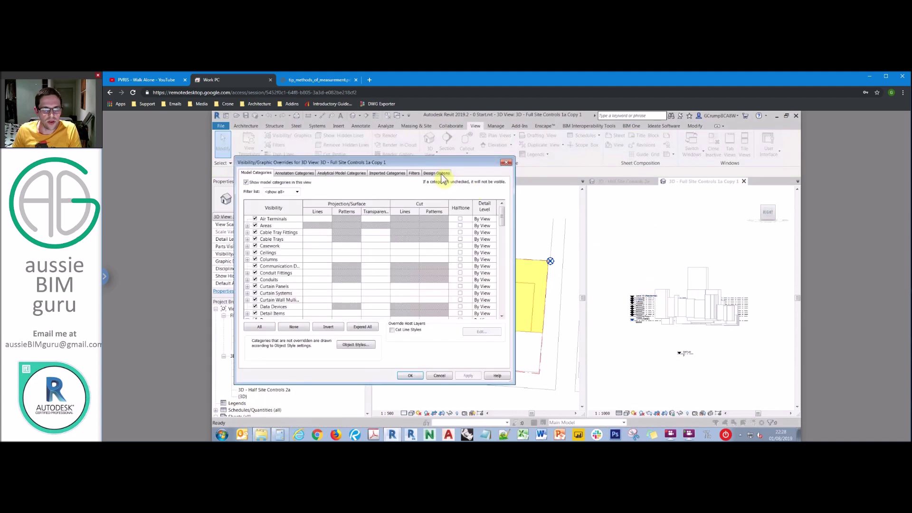
left_click(442, 175)
left_click(495, 195)
left_click(495, 195)
left_click(495, 195)
left_click(468, 209)
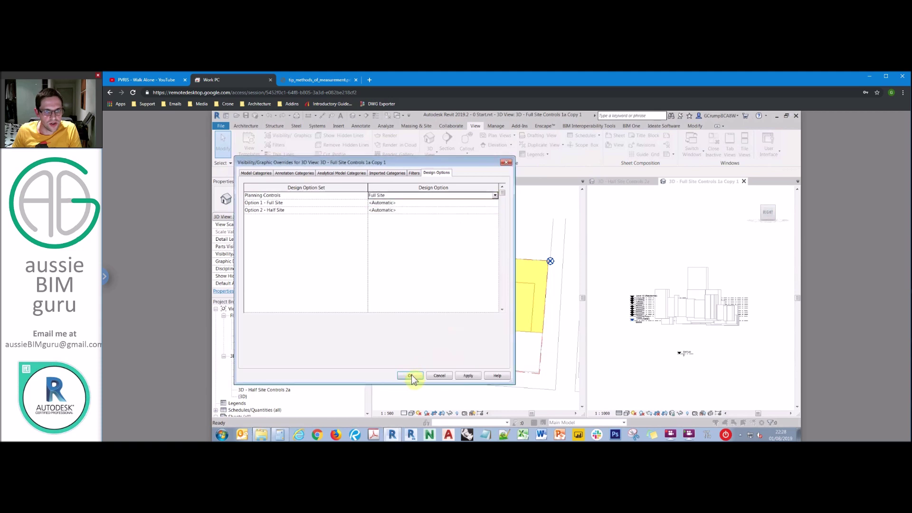
left_click(410, 375)
Measure the height from Level 10 (Residential) to the top of the yellow tower envelope using the Move tool
scroll(651, 299, "up", 3)
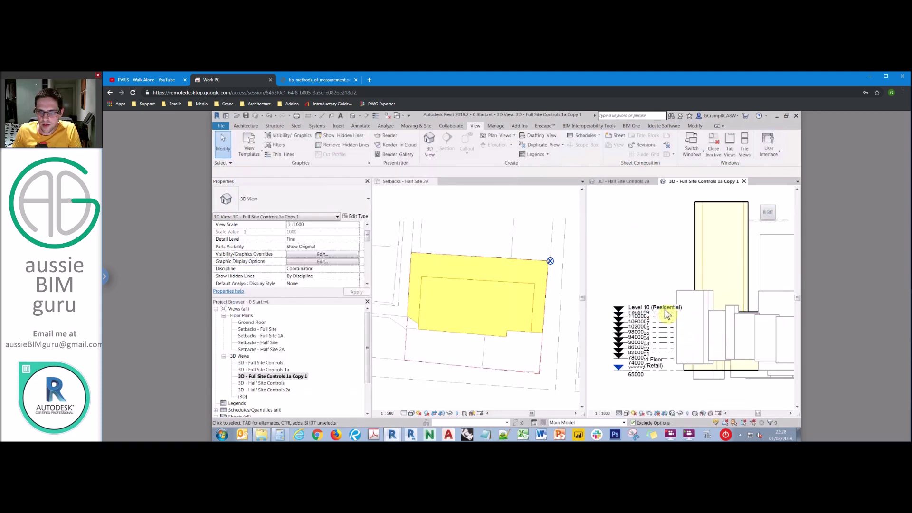
left_click(671, 313)
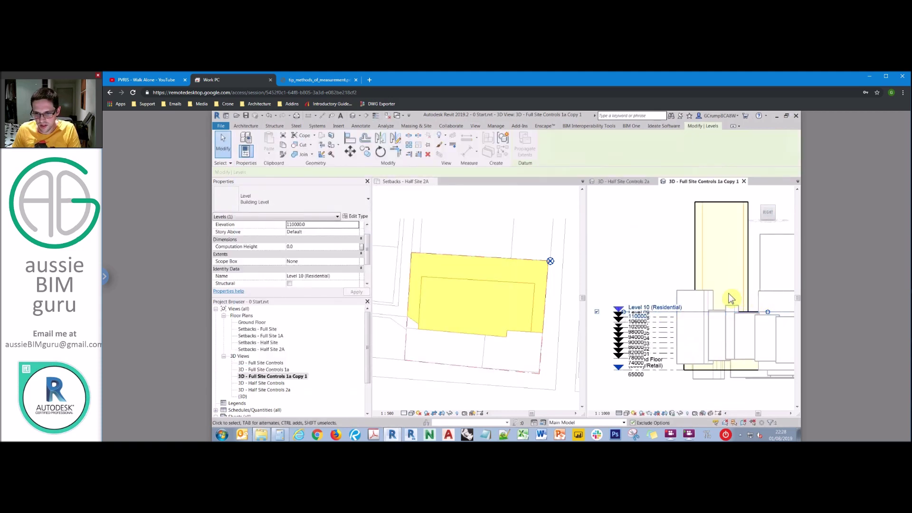
key("m")
key("v")
left_click(743, 312)
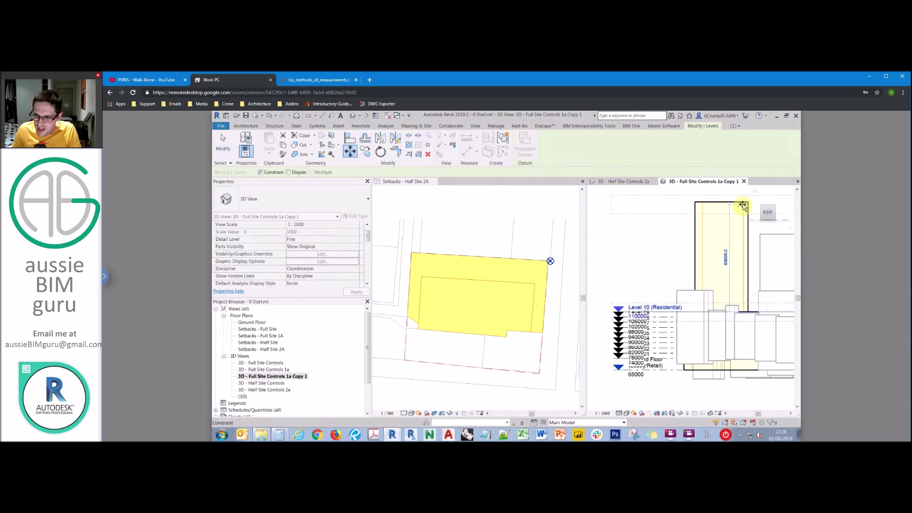
left_click(742, 205)
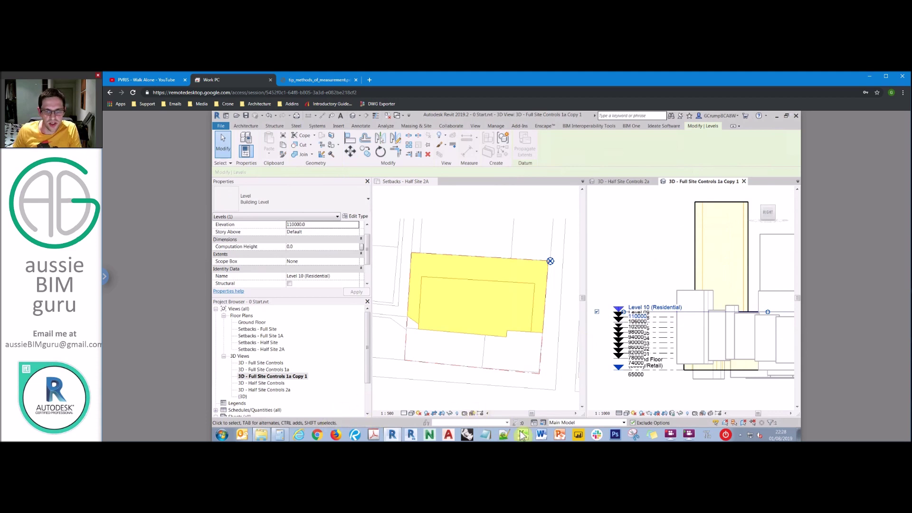
Switch to Calculator and divide 79 by 3100, multiplying the result by 100 and then 10 to work out the floor count
left_click(489, 434)
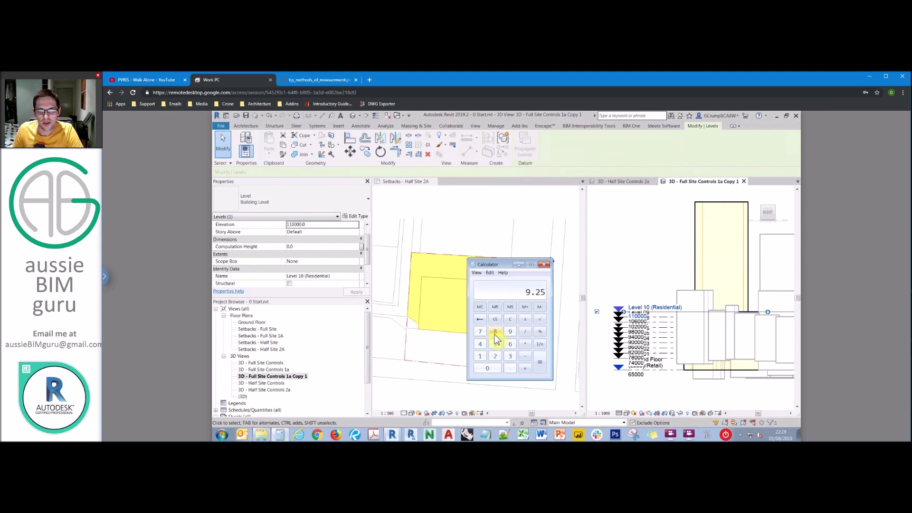
left_click(480, 333)
left_click(510, 332)
left_click(525, 331)
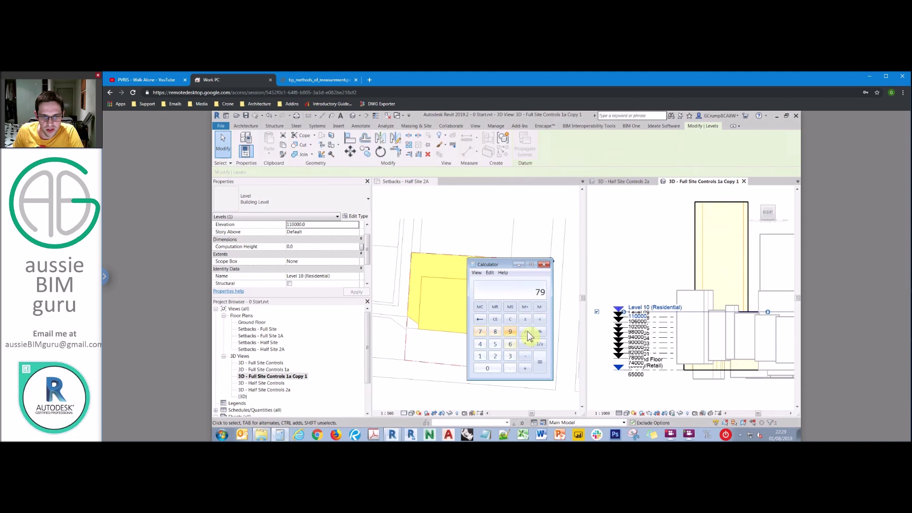
left_click(480, 357)
left_click(487, 368)
left_click(487, 368)
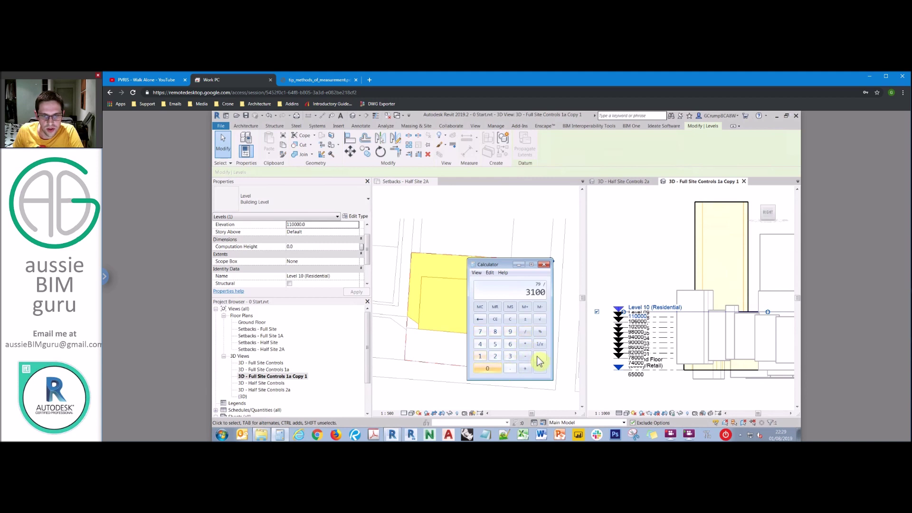
left_click(541, 365)
key("asterisk")
left_click(480, 357)
left_click(488, 369)
left_click(487, 368)
left_click(541, 365)
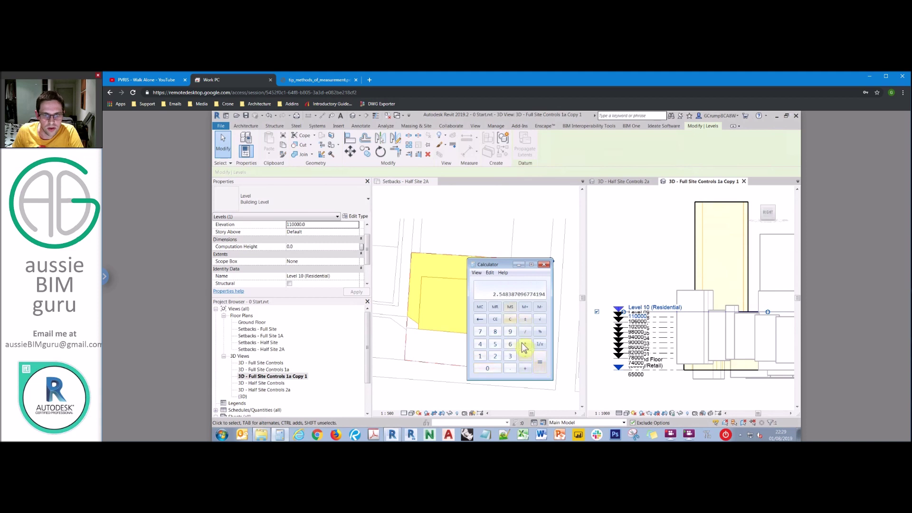
left_click(525, 343)
left_click(480, 356)
left_click(487, 368)
left_click(540, 364)
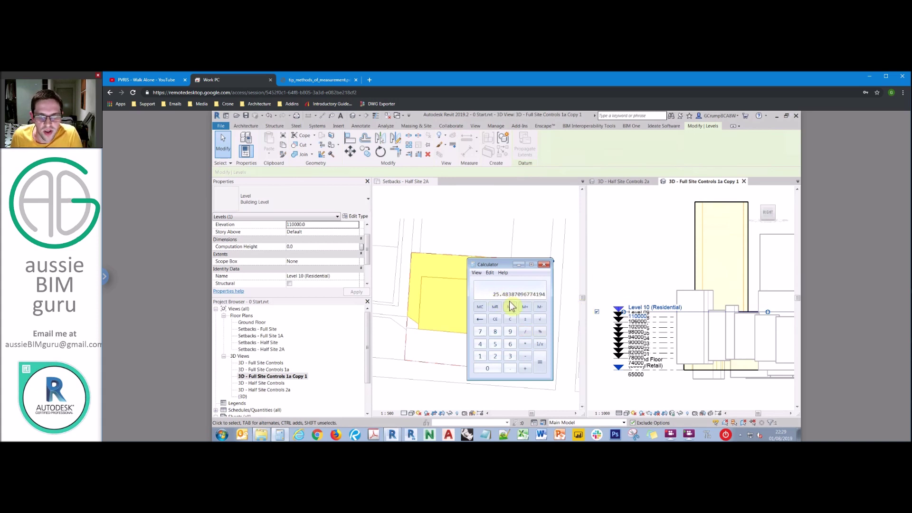
Copy Level 10 (Residential) upward by 3100 to add the next residential level
middle_click_drag(664, 289, 619, 304)
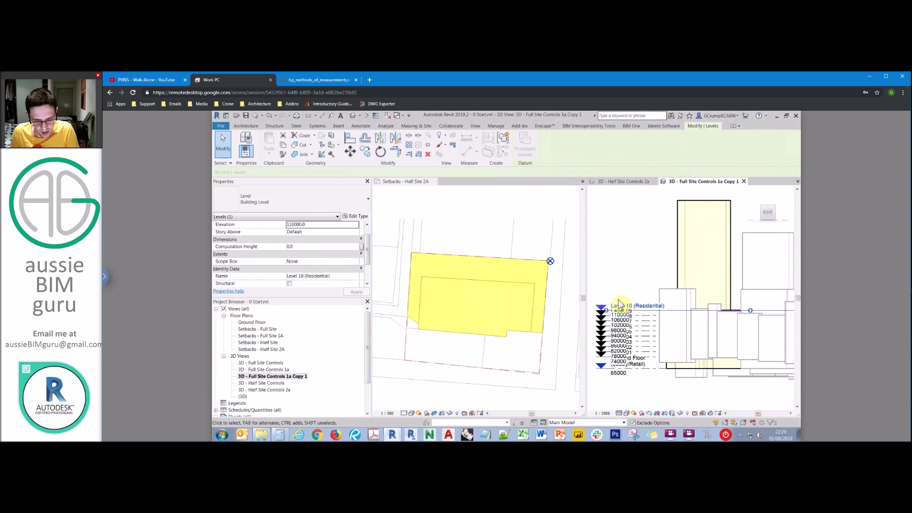
key("c")
key("o")
type("3100")
key("Return")
key("Escape")
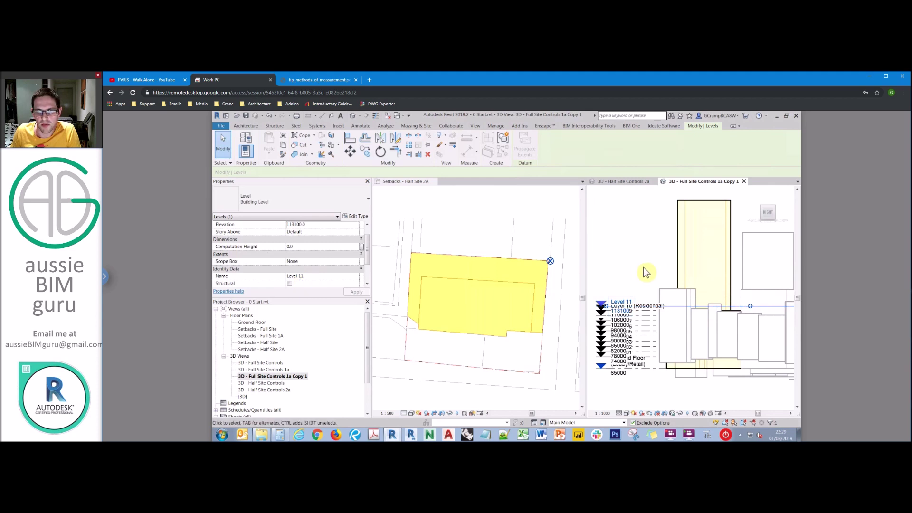
Array Level 11 upward as 24 ungrouped levels spaced 3100 apart
left_click(409, 146)
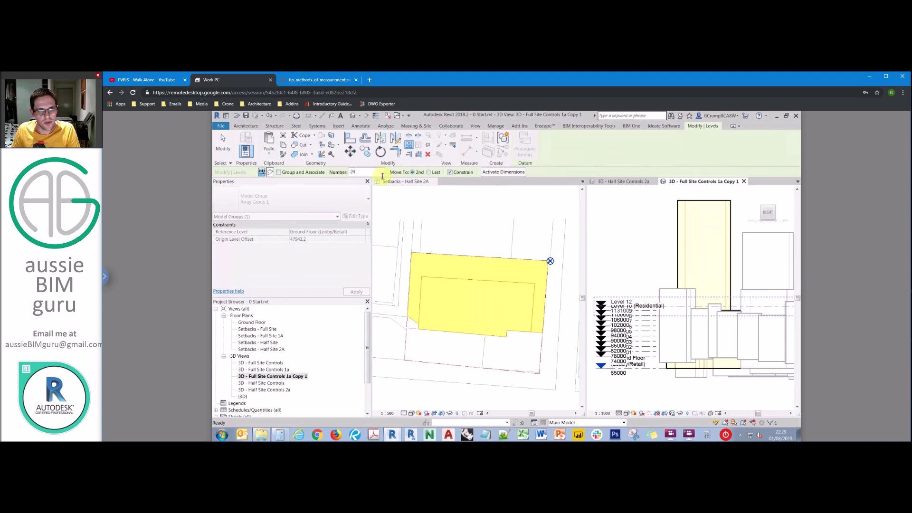
left_click(631, 309)
type("3100")
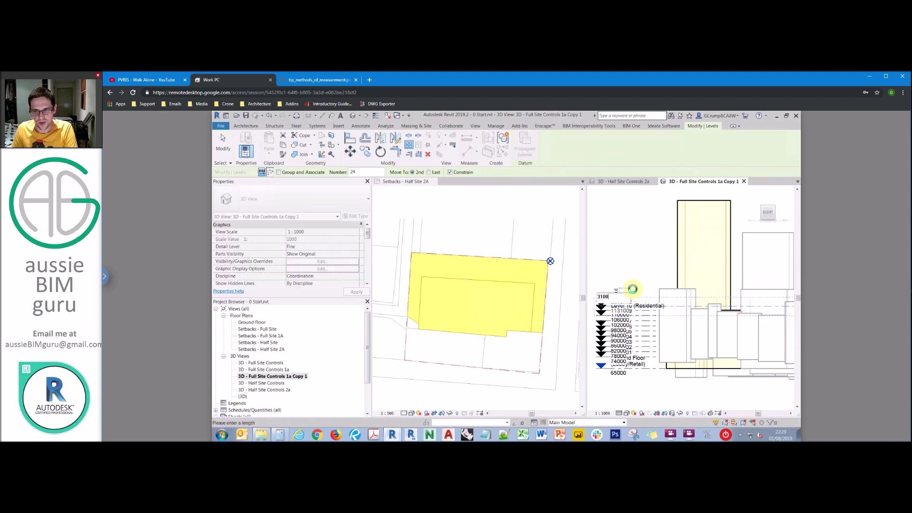
key("Return")
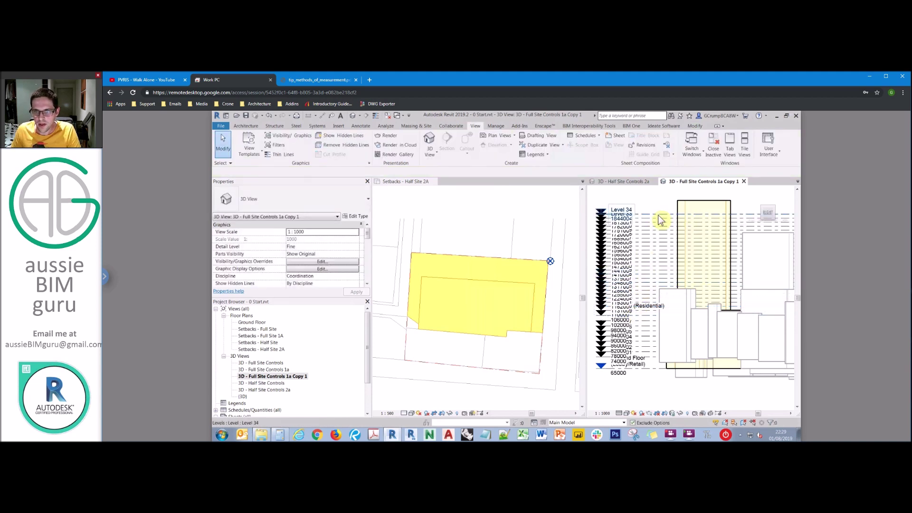
scroll(651, 215, "up", 3)
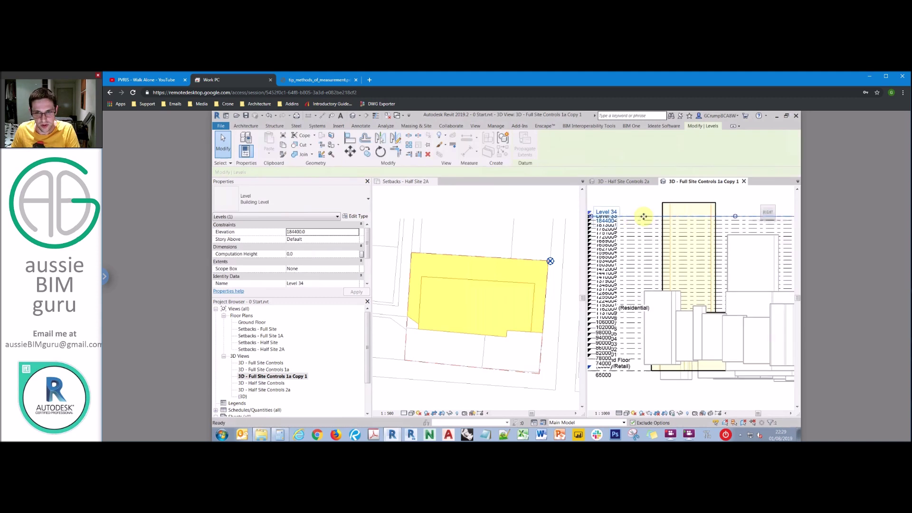
Copy Level 34 upward twice at 3100 spacing and check the remaining height to the top of the tower envelope with Move
left_click(645, 225)
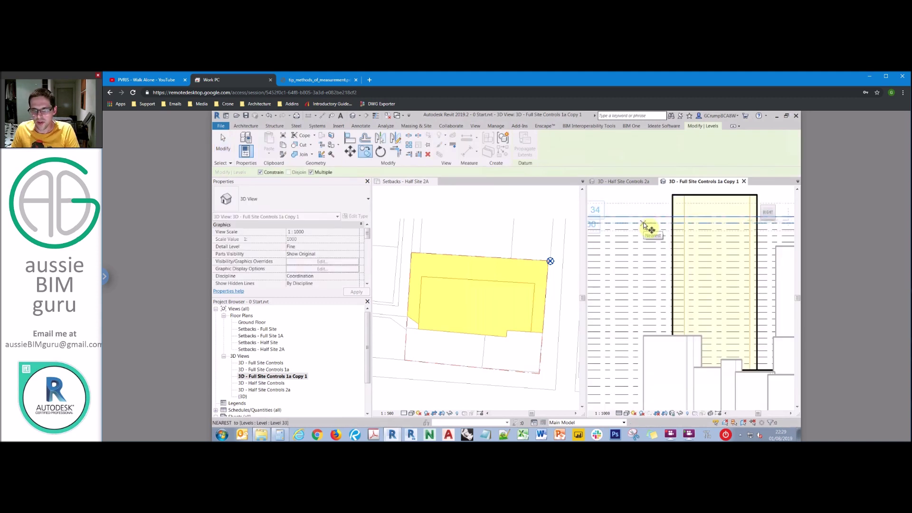
left_click(644, 220)
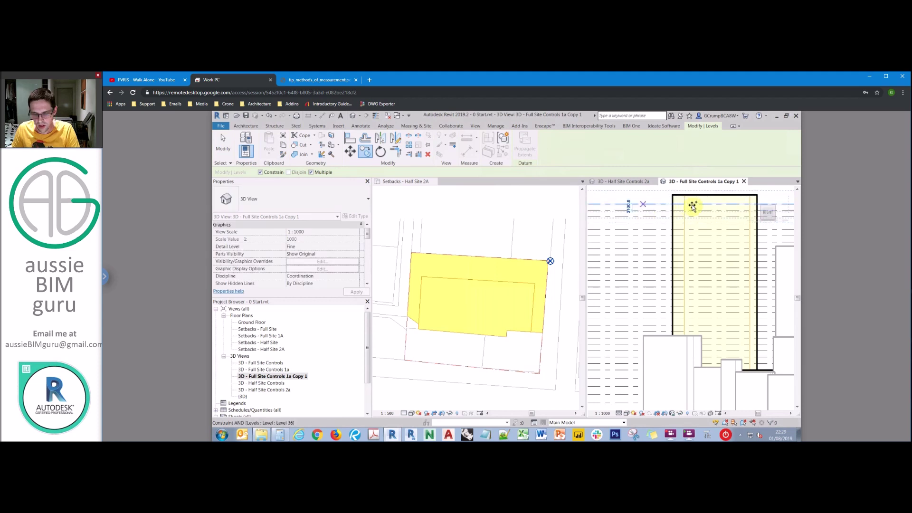
key("m")
key("v")
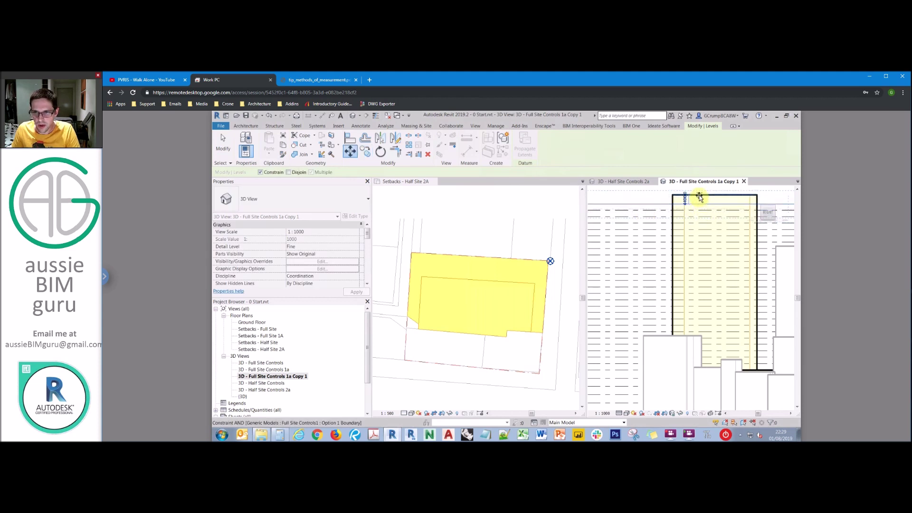
scroll(700, 197, "up", 1)
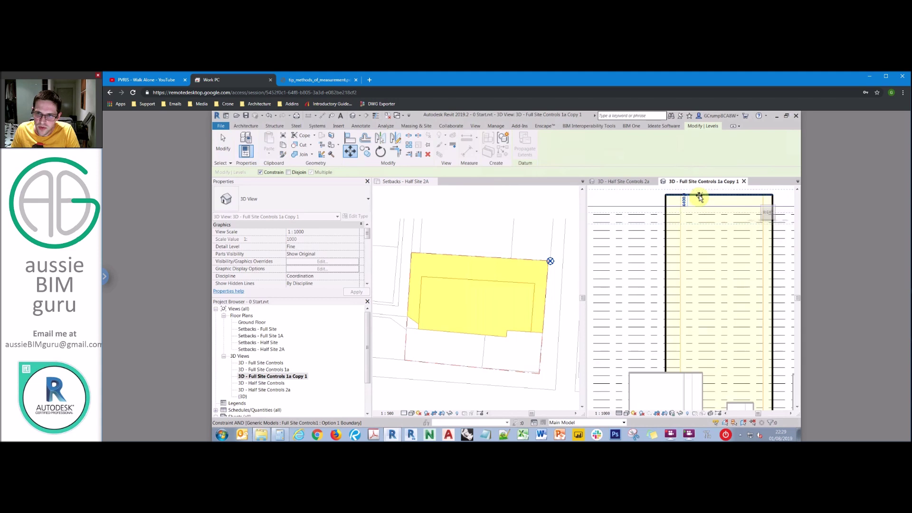
left_click(699, 197)
Rename the topmost level as Level 36 (Bar)
scroll(618, 190, "down", 2)
scroll(665, 204, "up", 4)
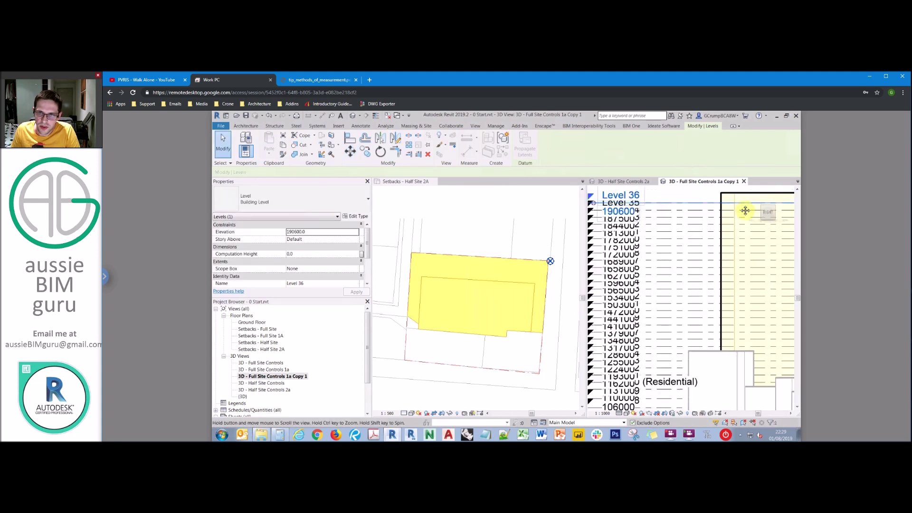
left_click(313, 285)
type("(")
key("Caps_Lock")
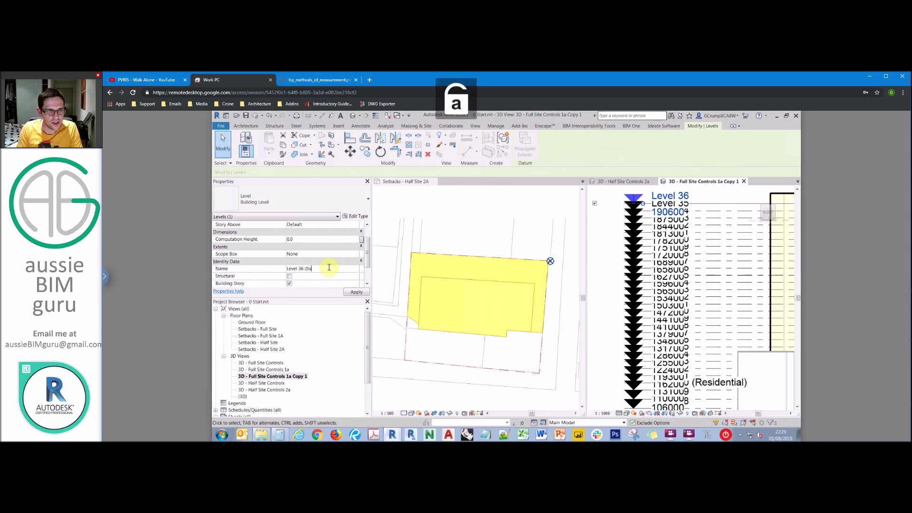
type("Bar)")
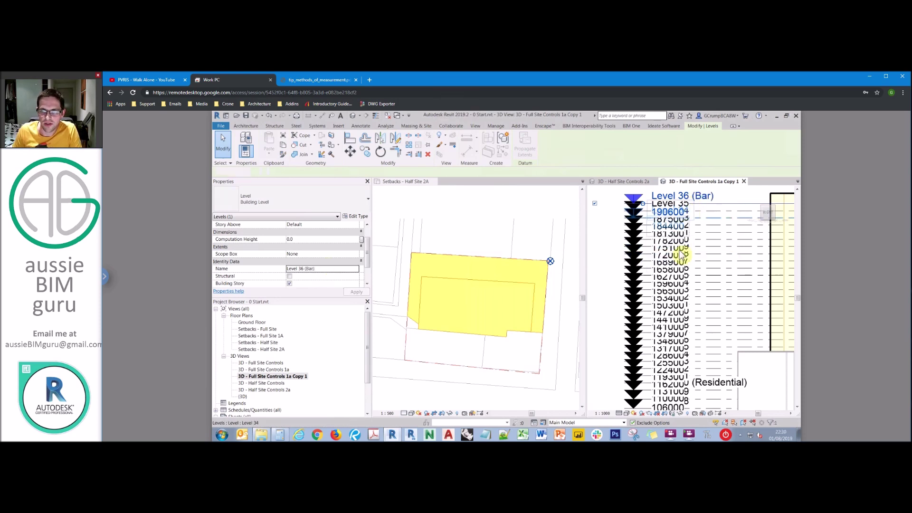
key("Escape")
scroll(681, 255, "down", 1)
scroll(683, 251, "down", 3)
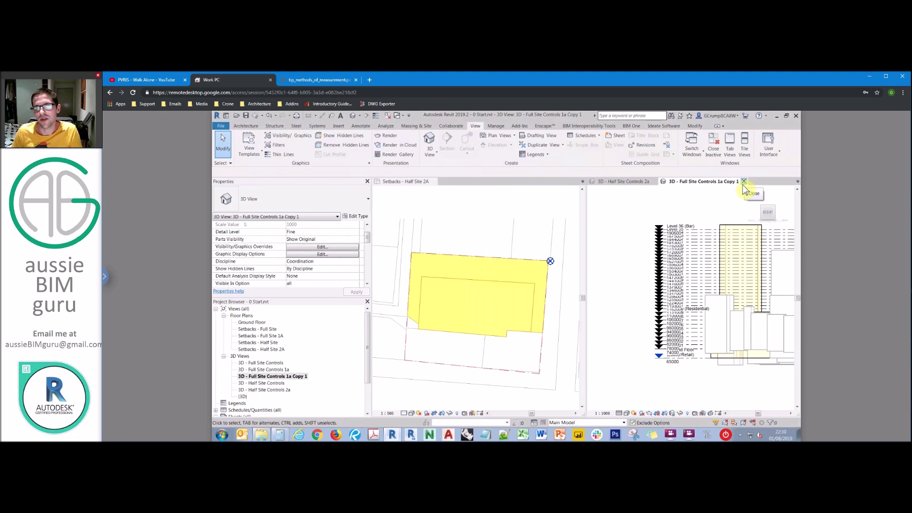
Open the default 3D view, followed by the 3D - Full Site Controls 1a view
left_click(352, 115)
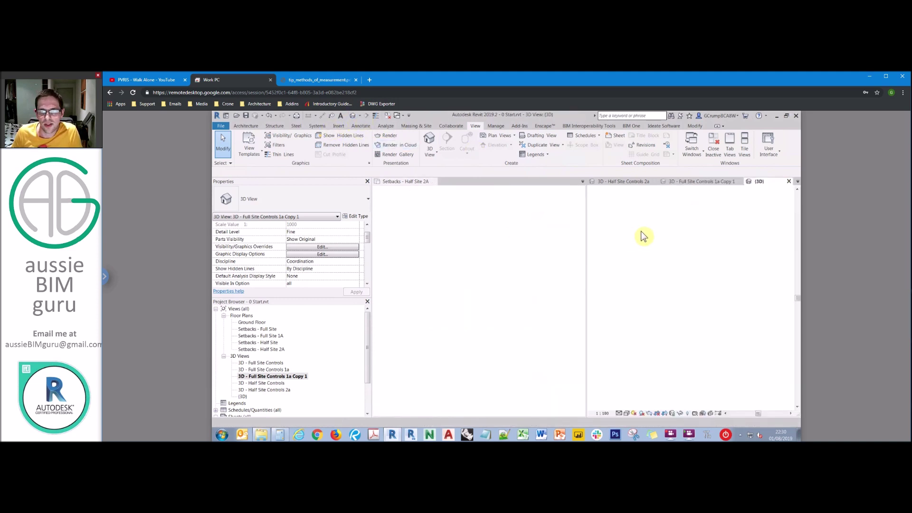
left_click(279, 376)
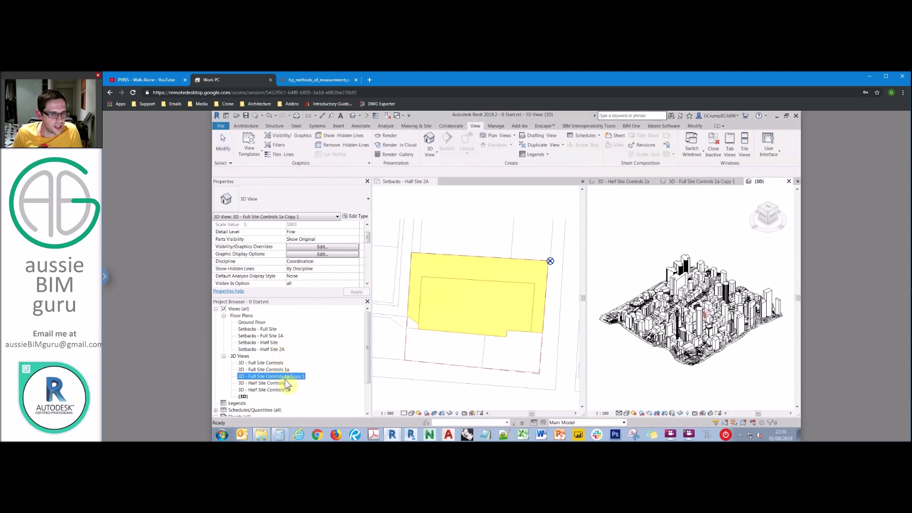
double_click(278, 370)
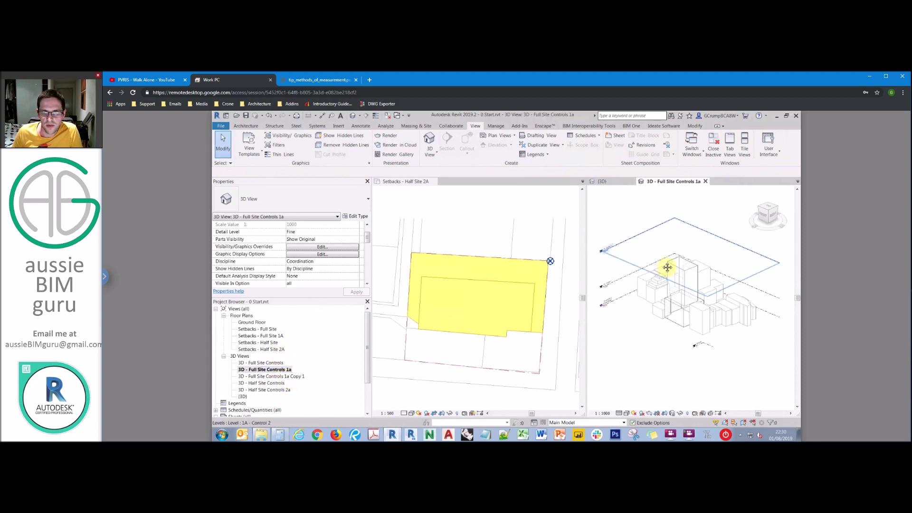
middle_click_drag(678, 275, 703, 268)
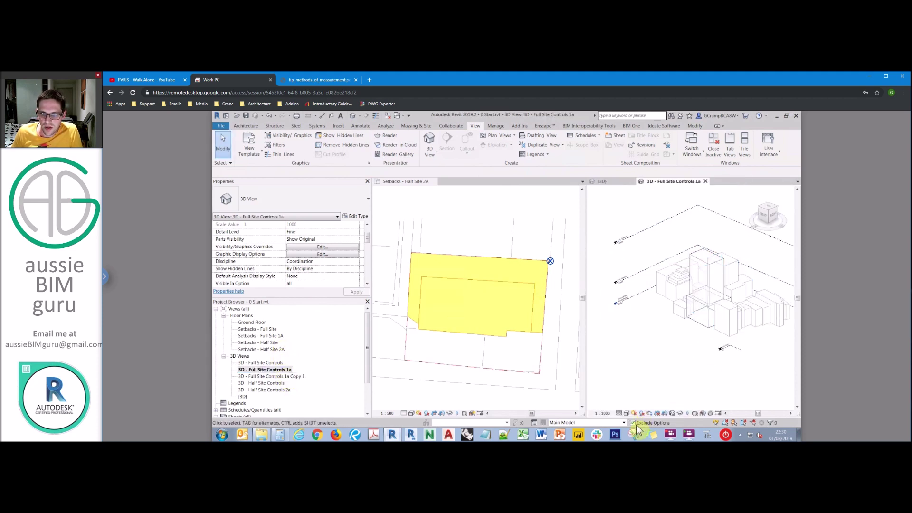
Turn off Exclude Options and assign mass floors to the Option 1A mass for the building levels up to Level 36 (Bar)
left_click(705, 259)
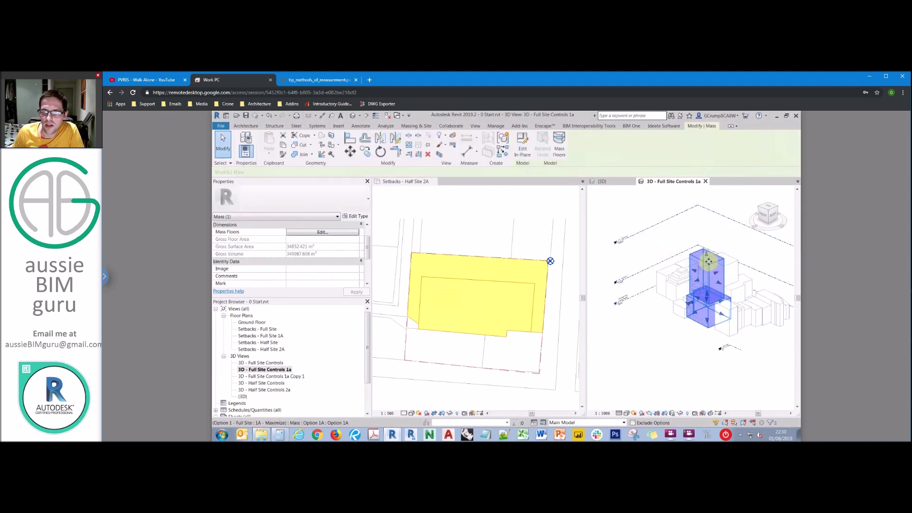
left_click(559, 149)
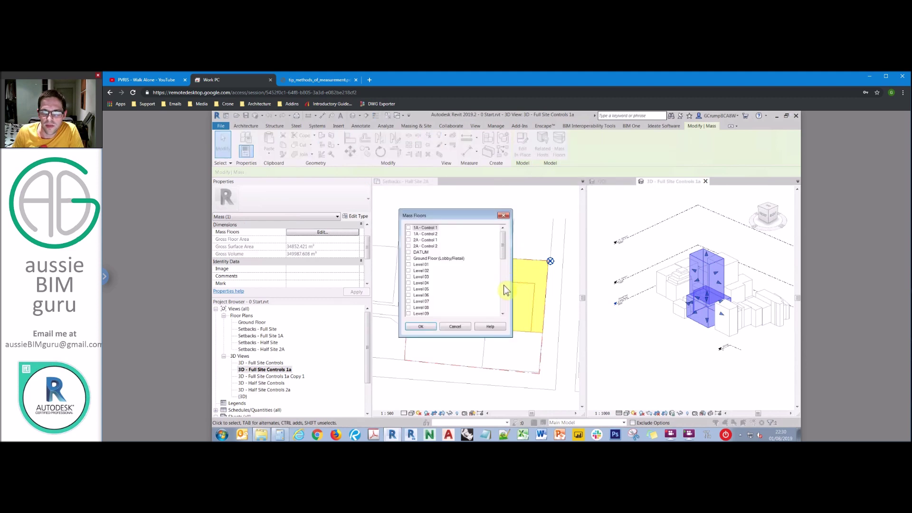
left_click(502, 299)
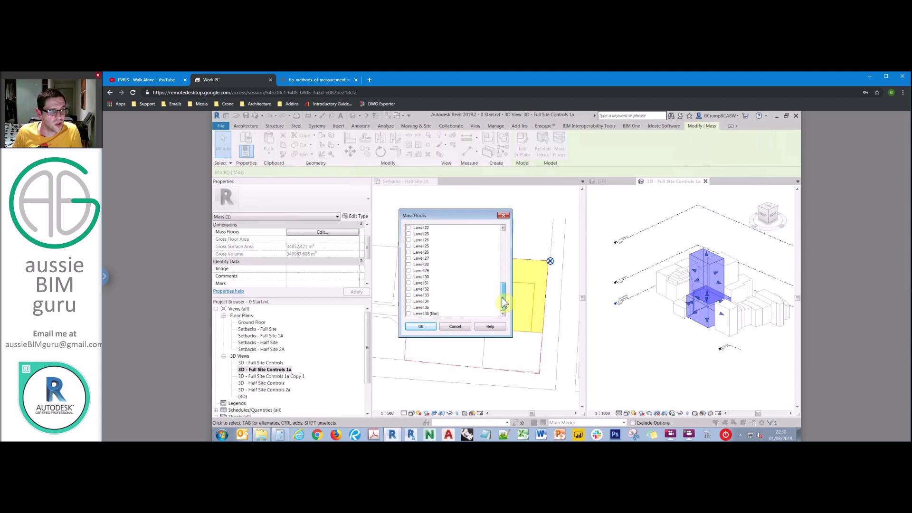
left_click_drag(506, 262, 508, 247)
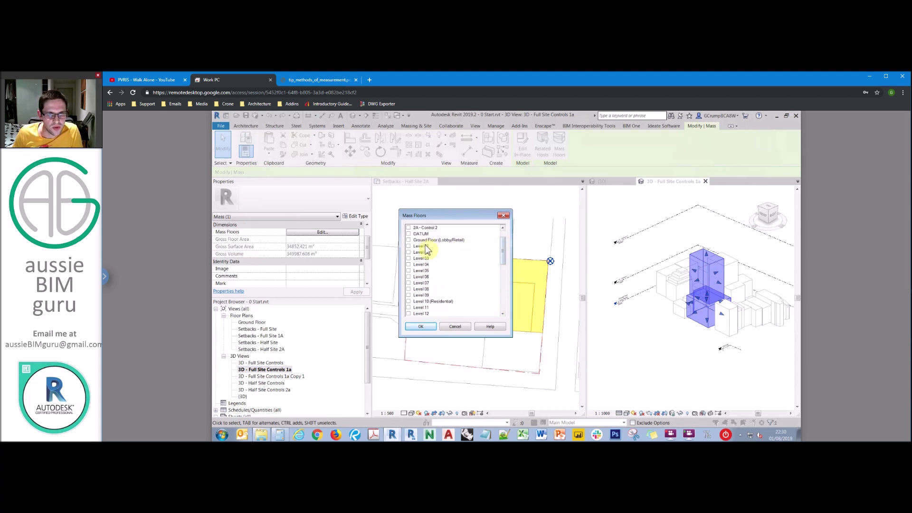
left_click_drag(506, 259, 504, 313)
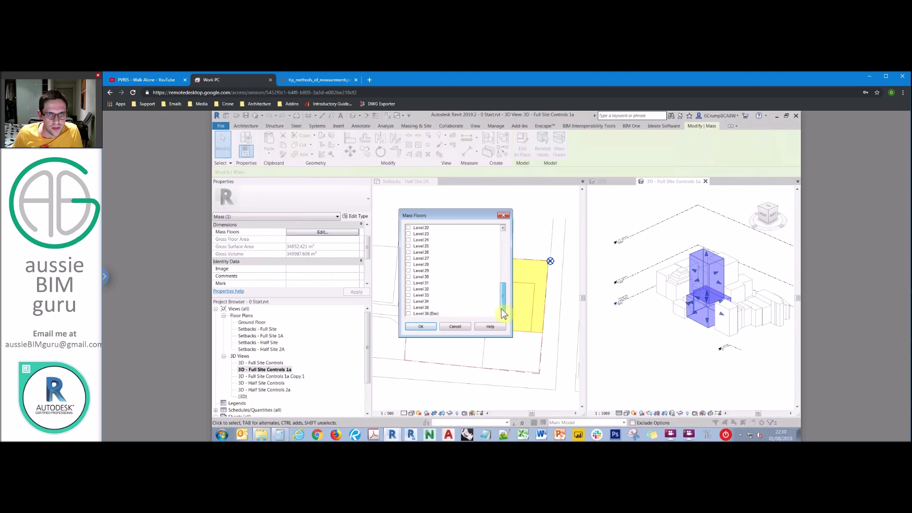
left_click(425, 314, "shift")
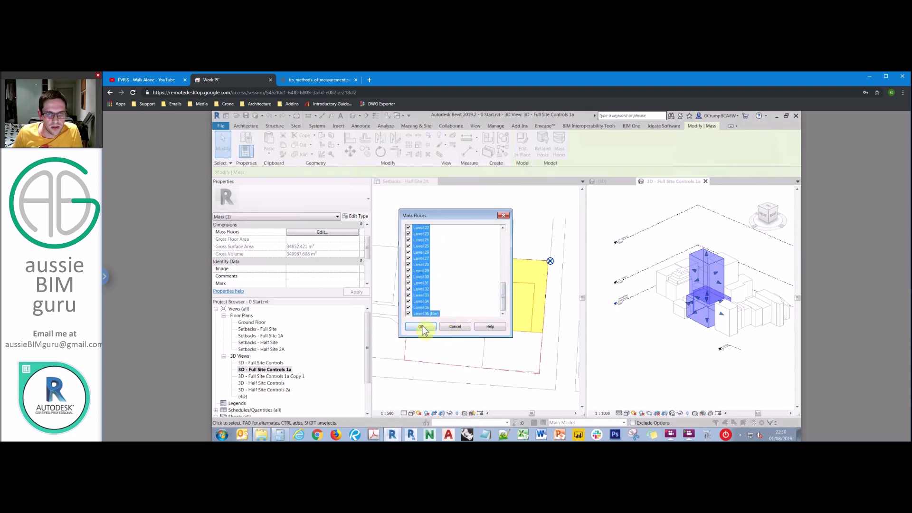
left_click(421, 327)
Examine the Option 1A mass floors around the podium setback and the tower top, including the Level 10 (Residential) floor's properties
scroll(692, 300, "up", 5)
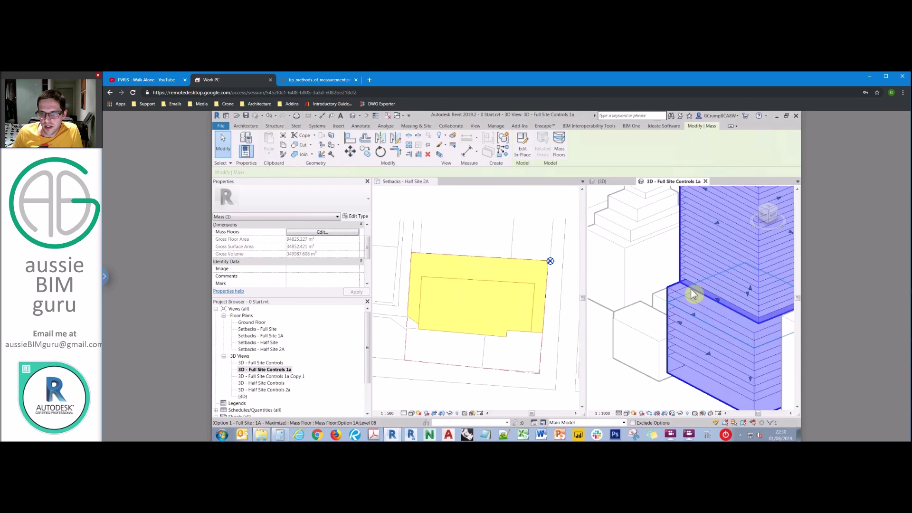
scroll(697, 294, "up", 5)
left_click(641, 266)
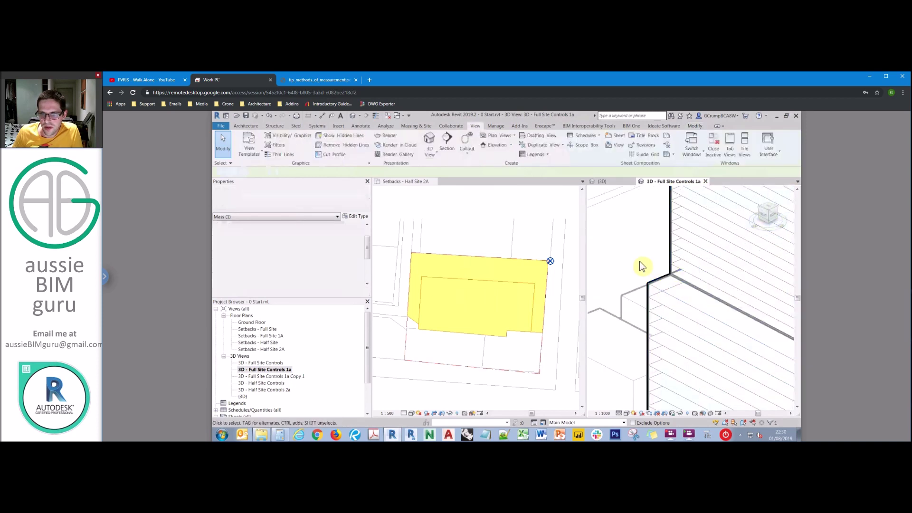
scroll(660, 260, "up", 2)
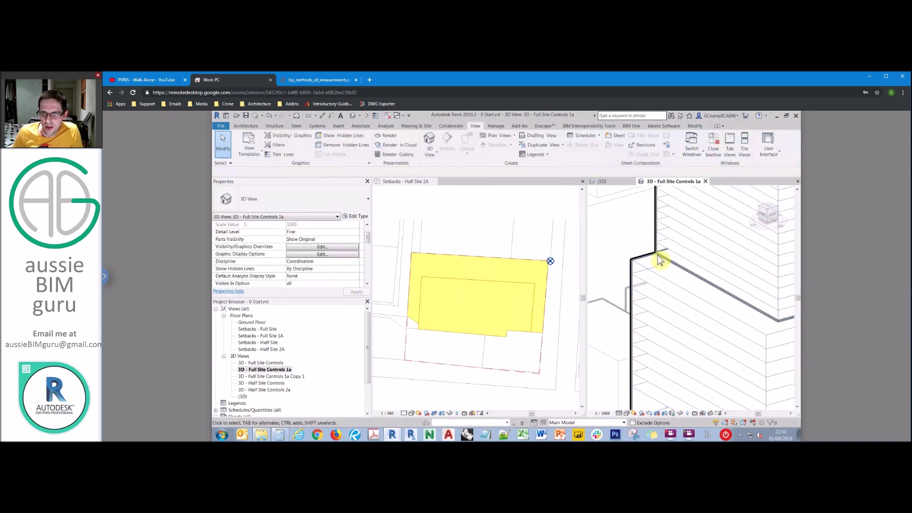
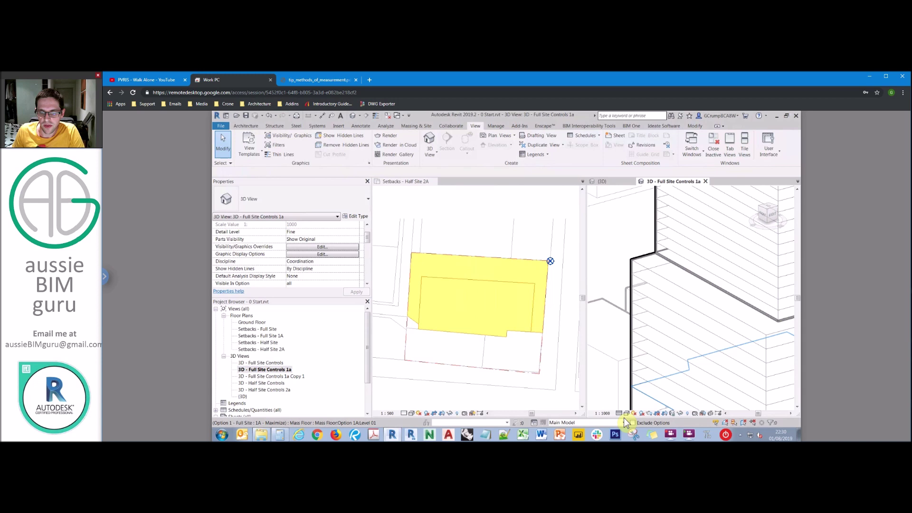
key("Caps_Lock")
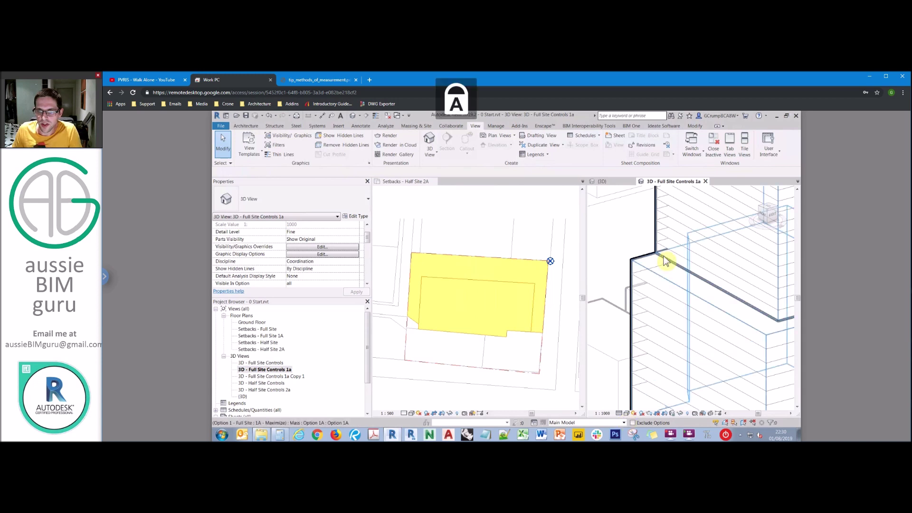
left_click(665, 260)
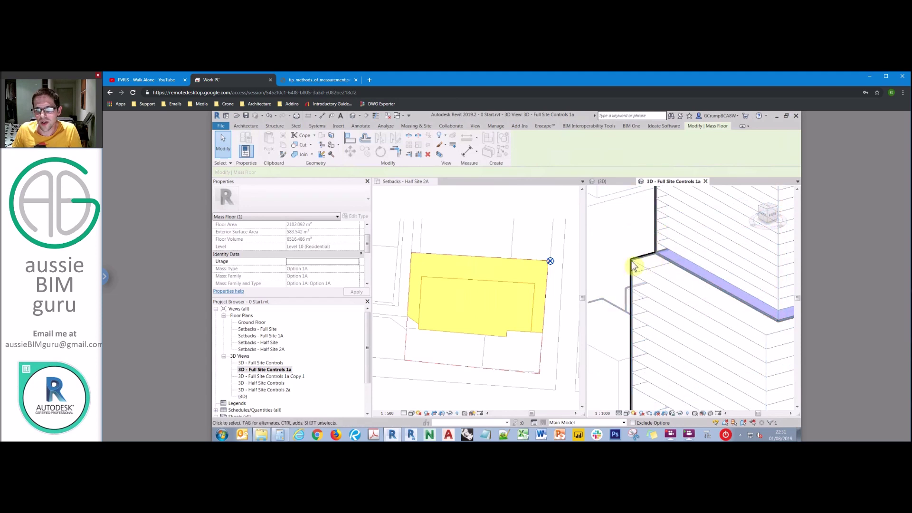
scroll(657, 360, "down", 5)
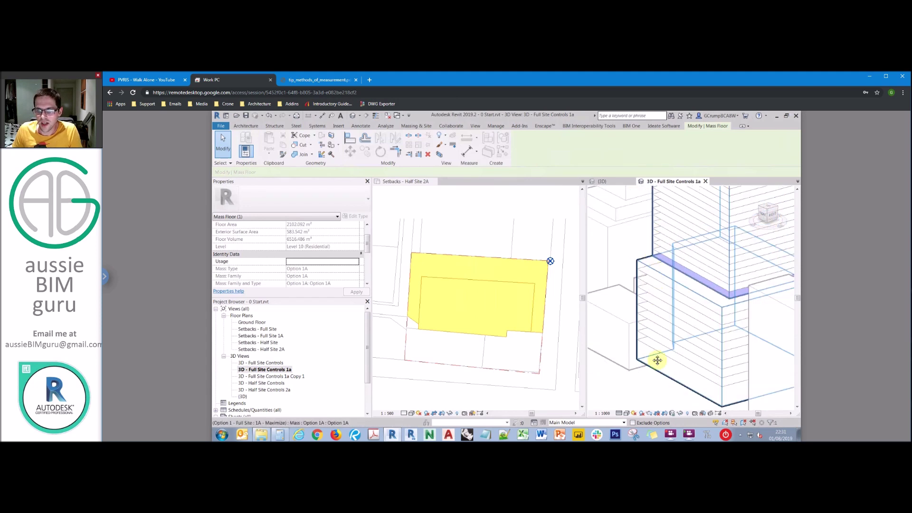
middle_click_drag(661, 309, 635, 287)
left_click(640, 252)
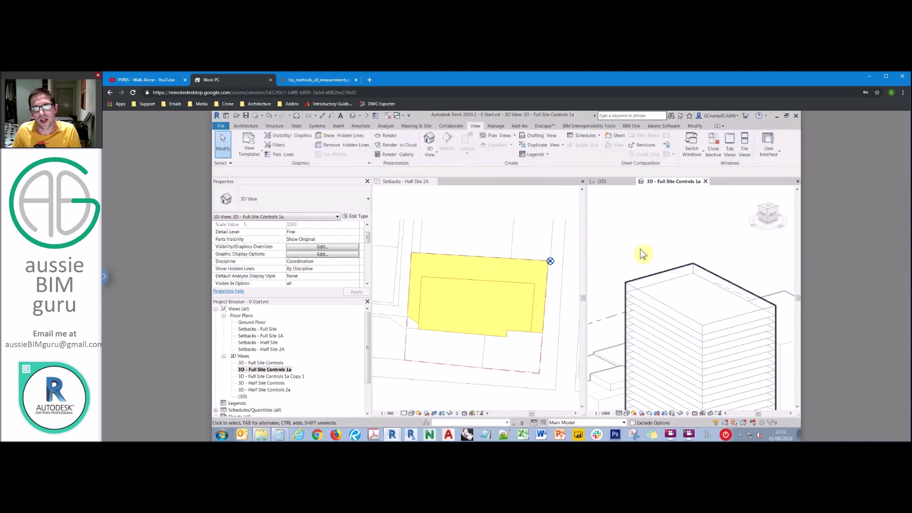
middle_click_drag(637, 250, 662, 198, "shift")
left_click(696, 240)
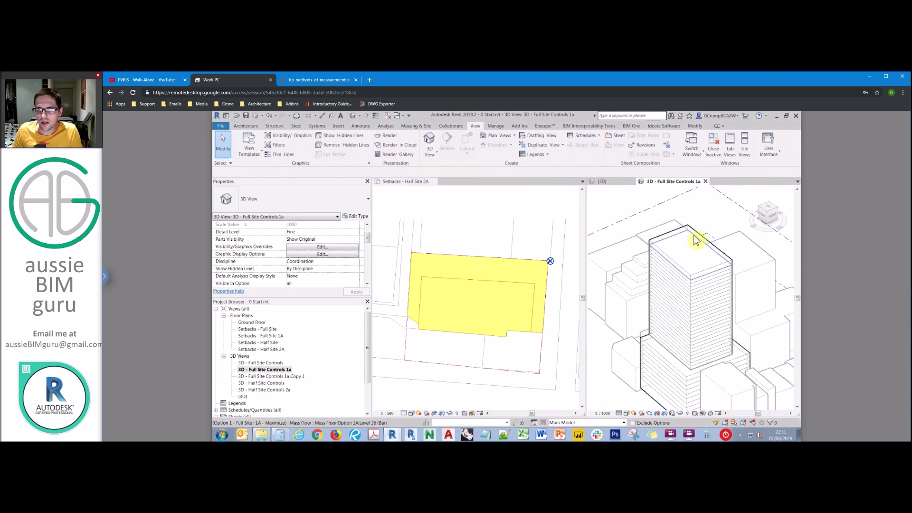
left_click(627, 210)
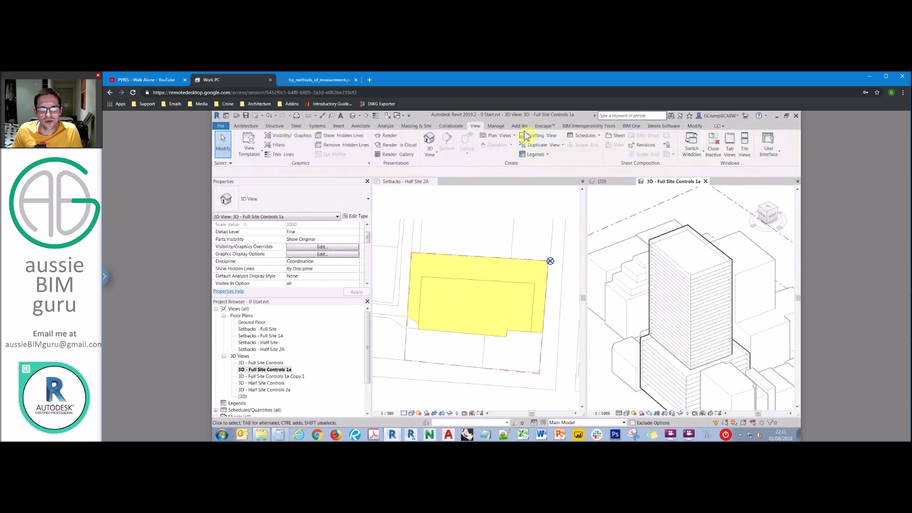
Create a Mass Floor schedule with the Level and Floor Area fields, placing Level first
left_click(585, 135)
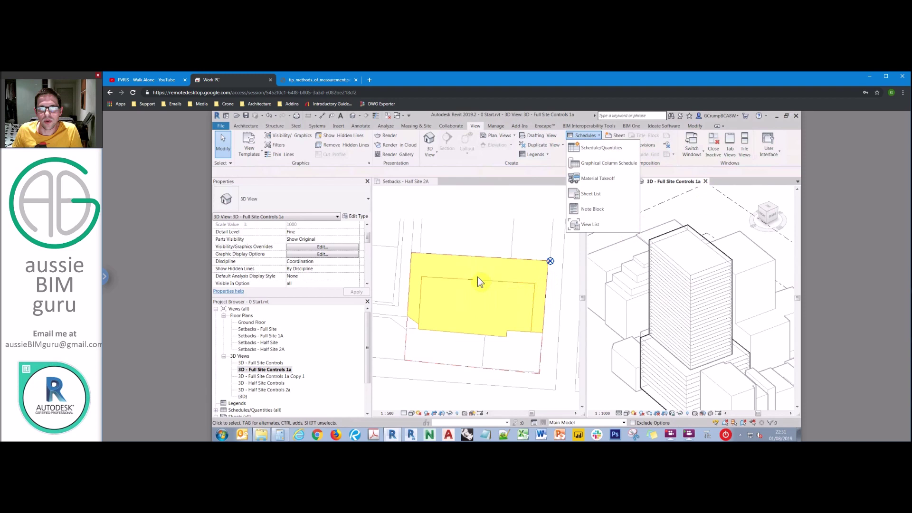
left_click(463, 264)
left_click(492, 327)
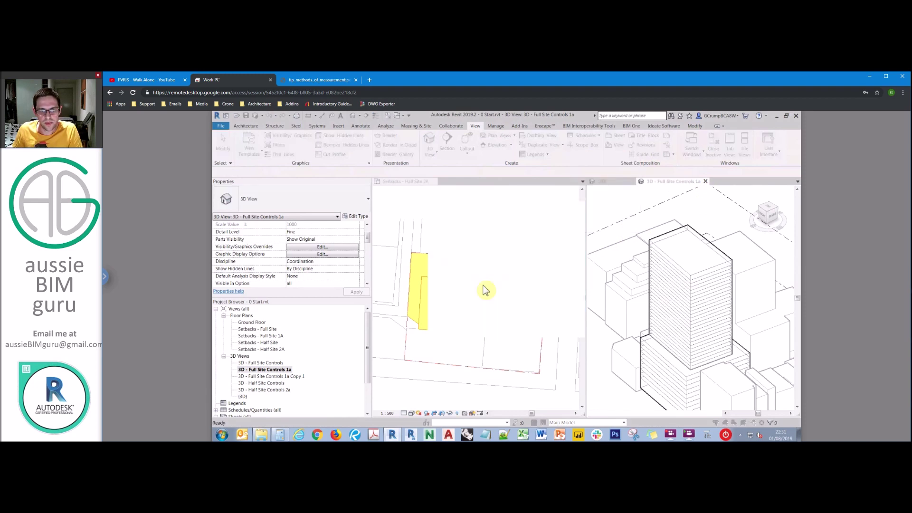
left_click(318, 279)
left_click(390, 260)
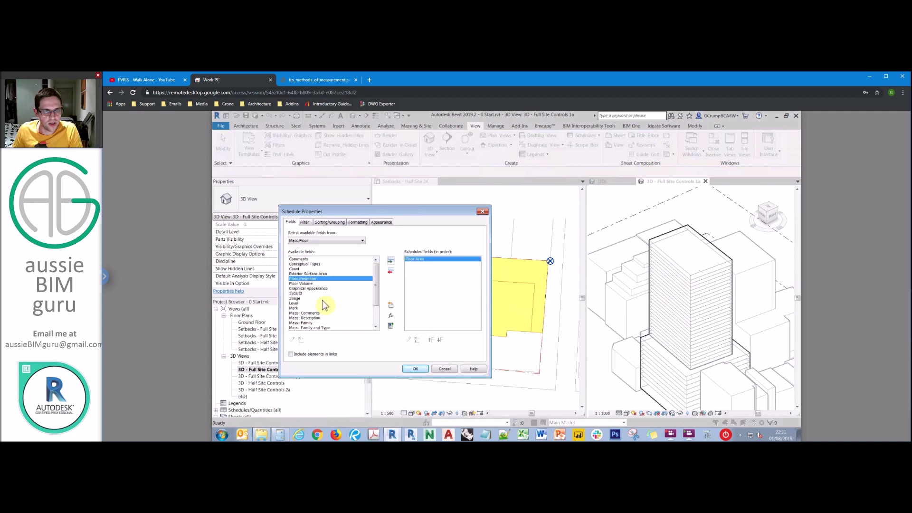
left_click(325, 302)
left_click(391, 261)
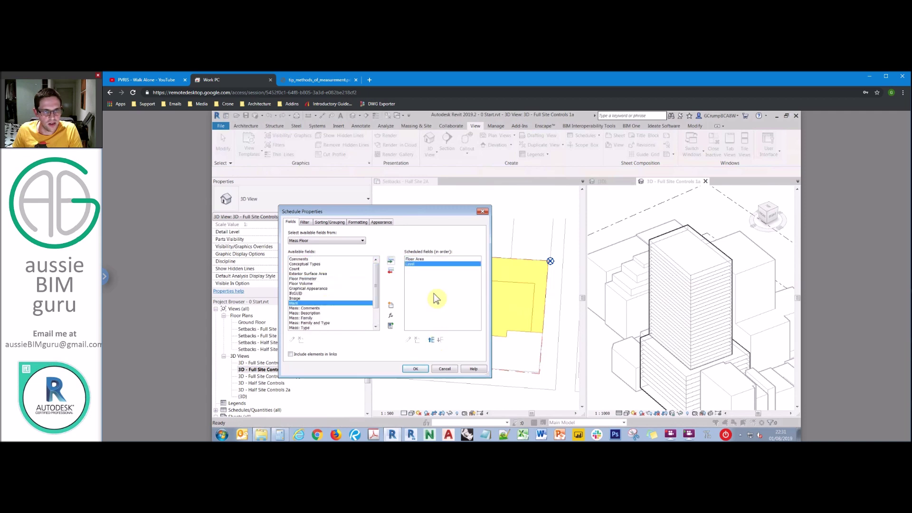
Sort the mass floor schedule by Level in ascending order and return to its field selection
left_click(329, 222)
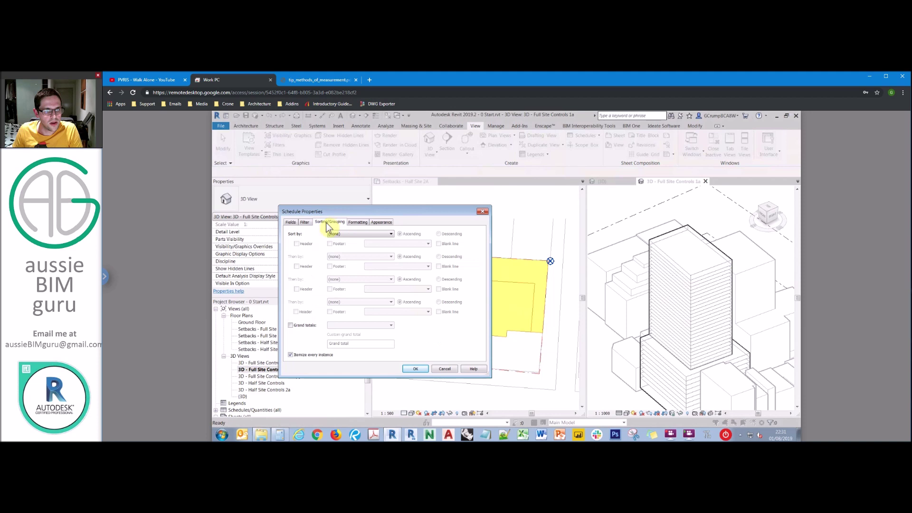
left_click(342, 234)
left_click(334, 245)
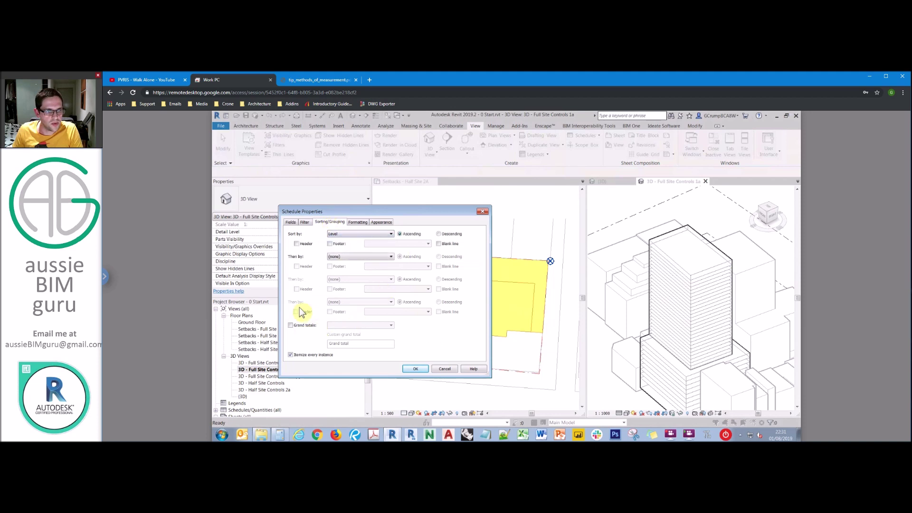
left_click(291, 222)
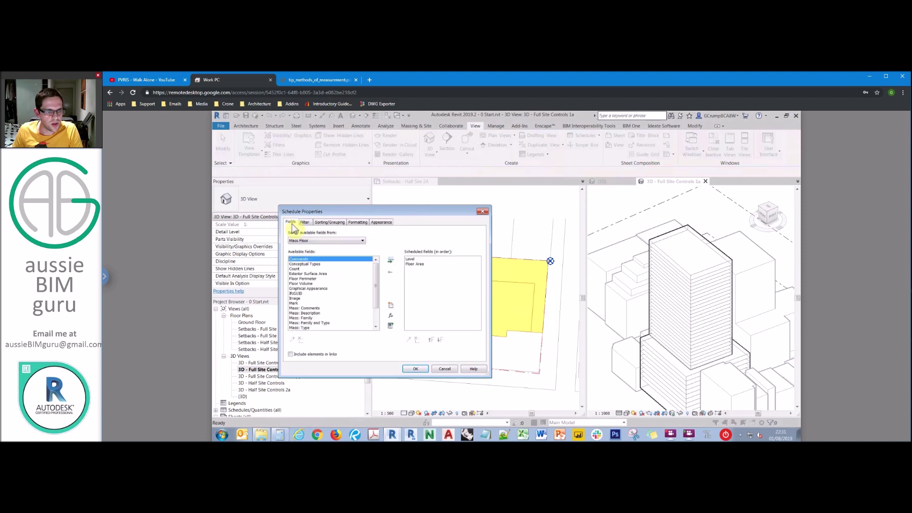
Set the Floor Area field of the mass floor schedule to calculate totals
left_click(341, 223)
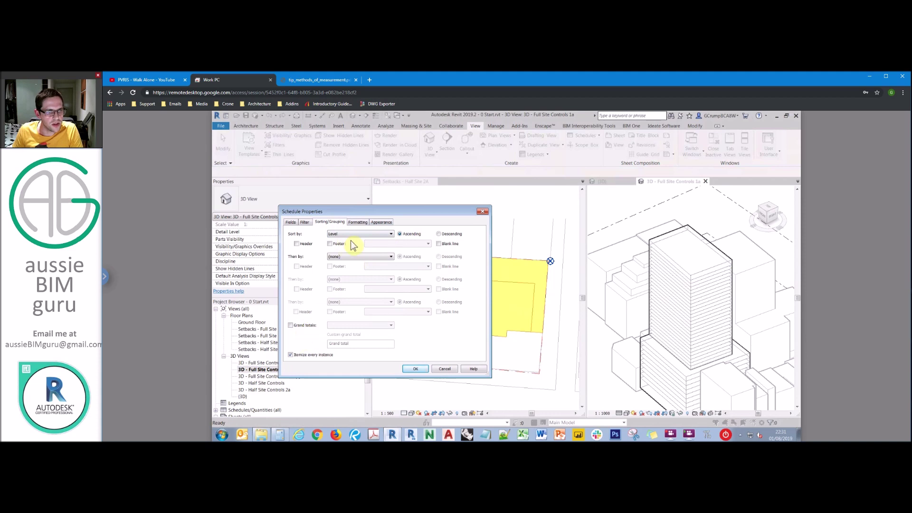
left_click(358, 223)
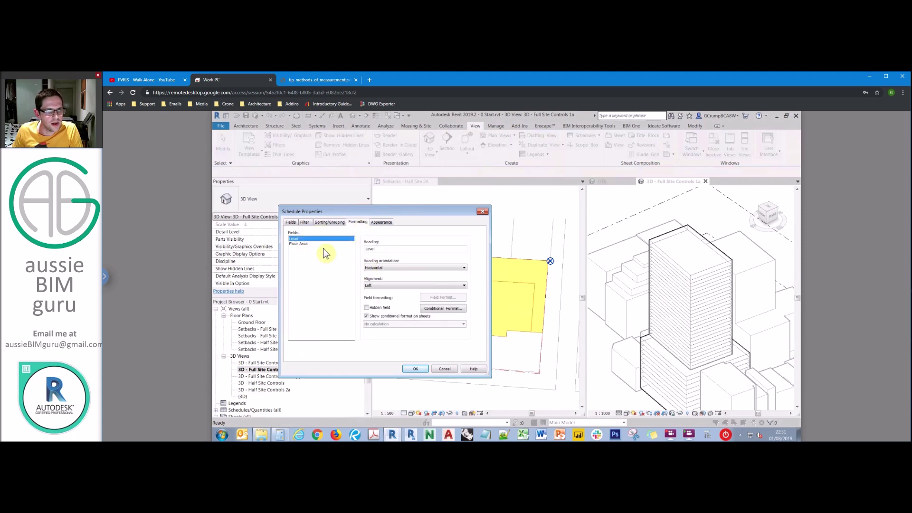
key("Down")
left_click(391, 324)
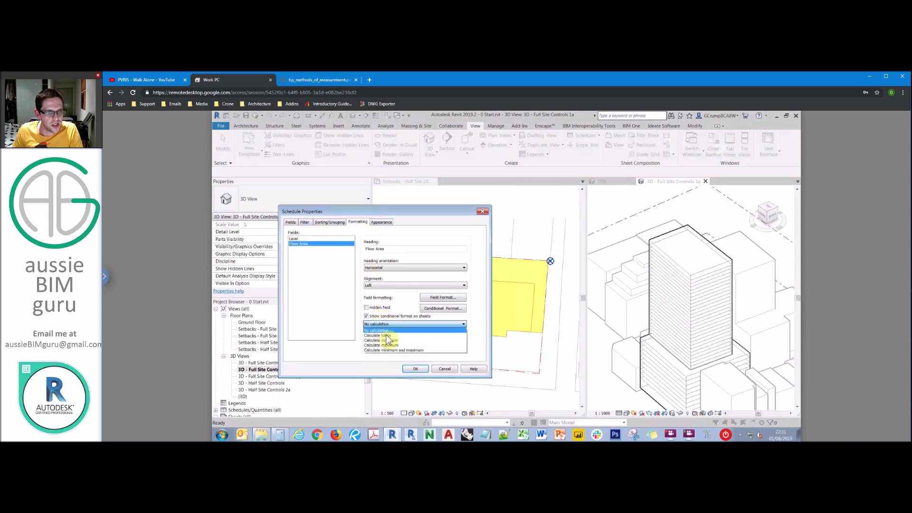
left_click(386, 336)
Turn on grand totals for the mass floor schedule, showing totals only, and create the schedule
left_click(330, 221)
left_click(290, 325)
left_click(356, 325)
left_click(351, 350)
left_click(413, 369)
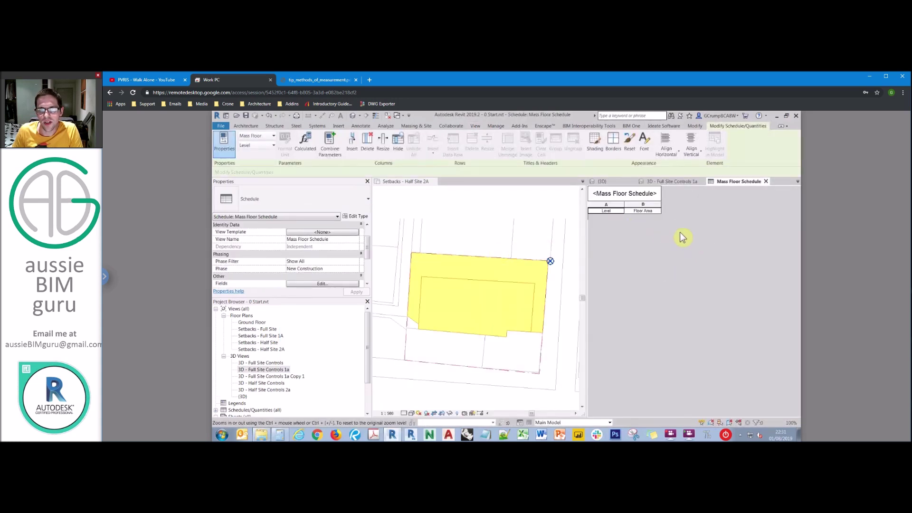
Set the schedule's design option visibility to 1A - Maximize for the Option 1 - Full Site set
left_click_drag(365, 252, 366, 234)
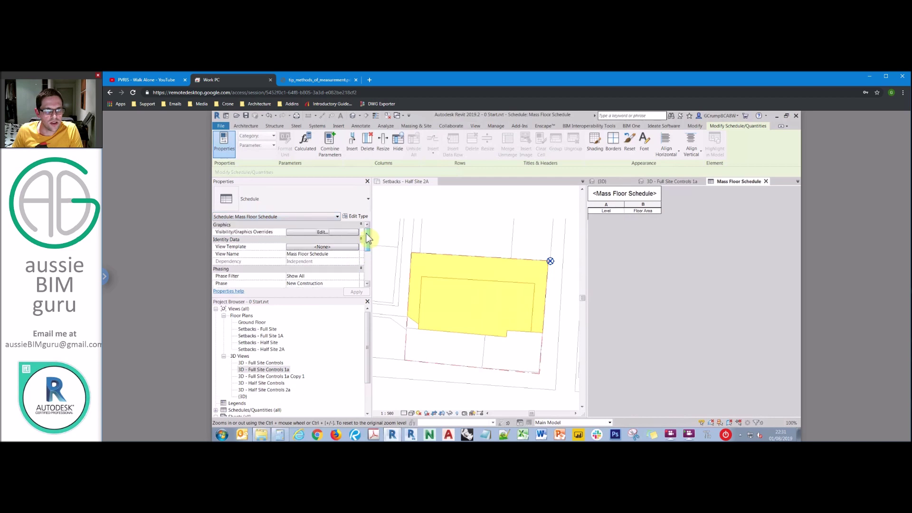
left_click(329, 232)
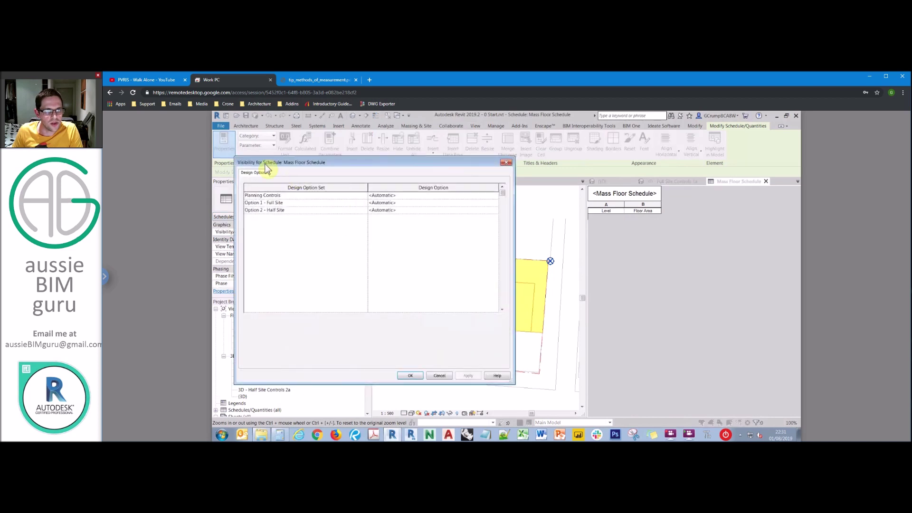
left_click_drag(327, 161, 419, 153)
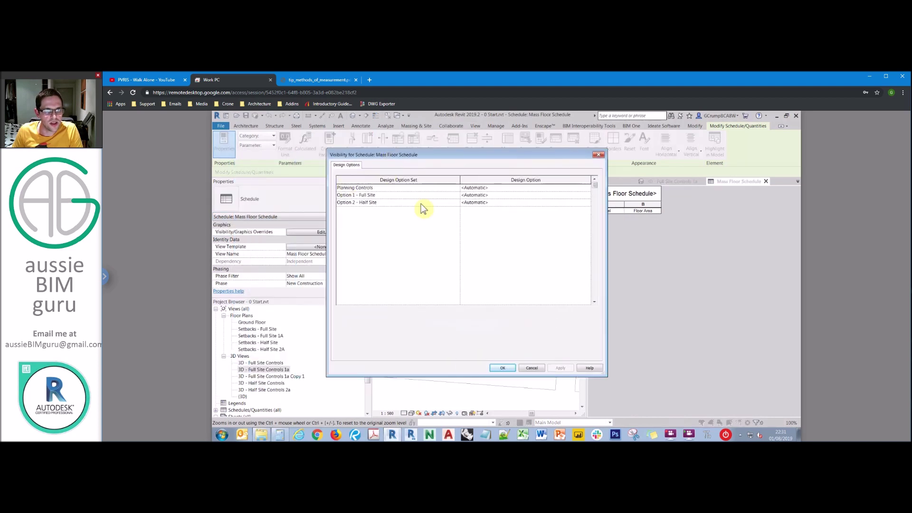
left_click(588, 196)
left_click(480, 218)
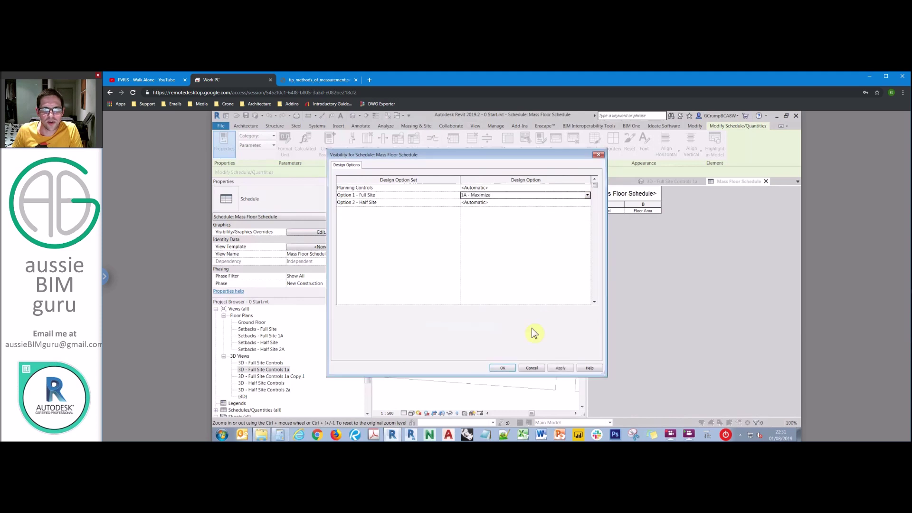
left_click(506, 368)
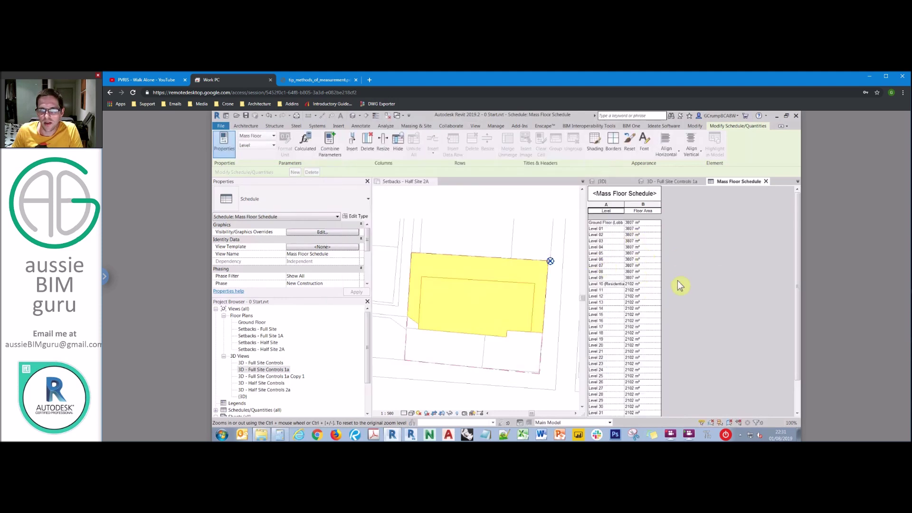
Widen the schedule's Level column and review the floor areas from the ground floor down to the grand total
left_click_drag(623, 206, 637, 206)
scroll(728, 256, "down", 2)
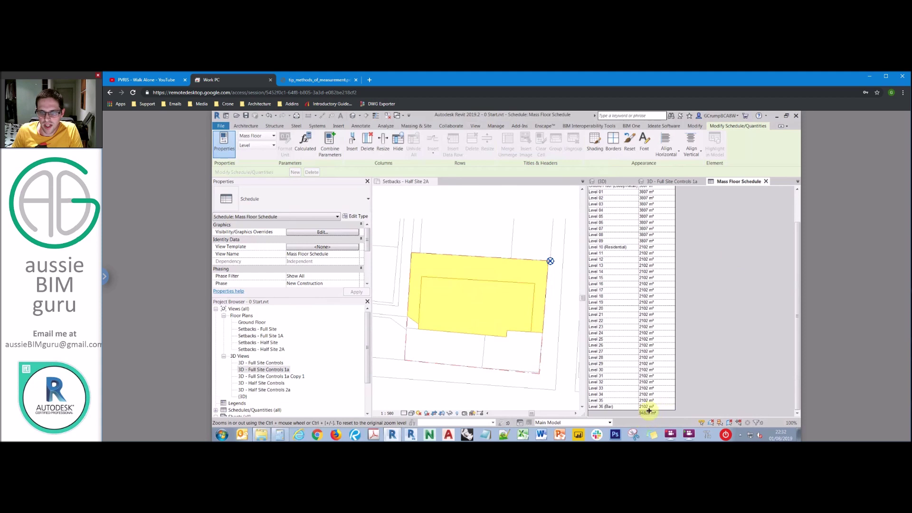
scroll(724, 318, "up", 3)
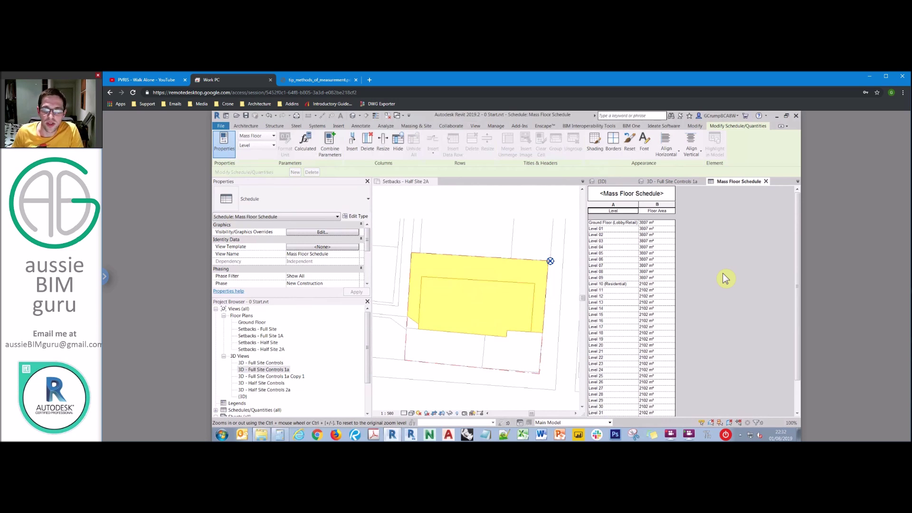
scroll(719, 257, "down", 3)
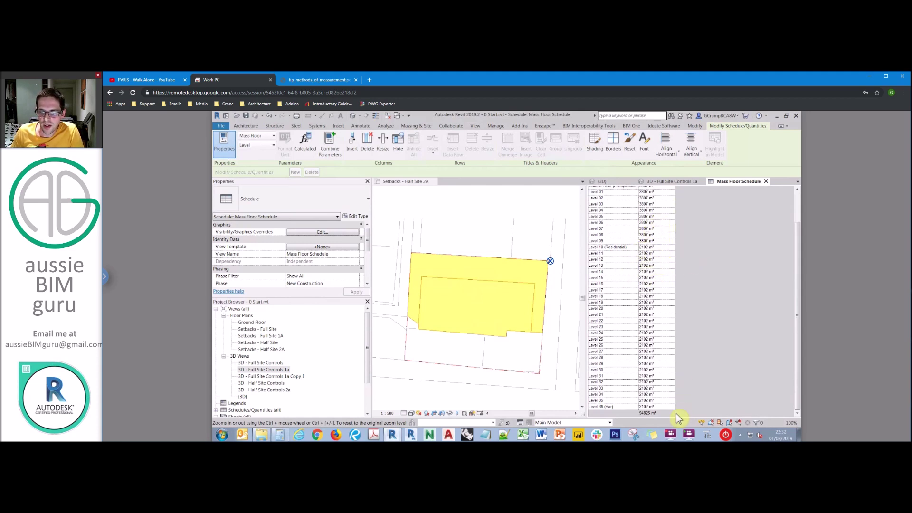
Check the area of the site's property lines in the Setbacks - Half Site 2A plan
left_click(469, 229)
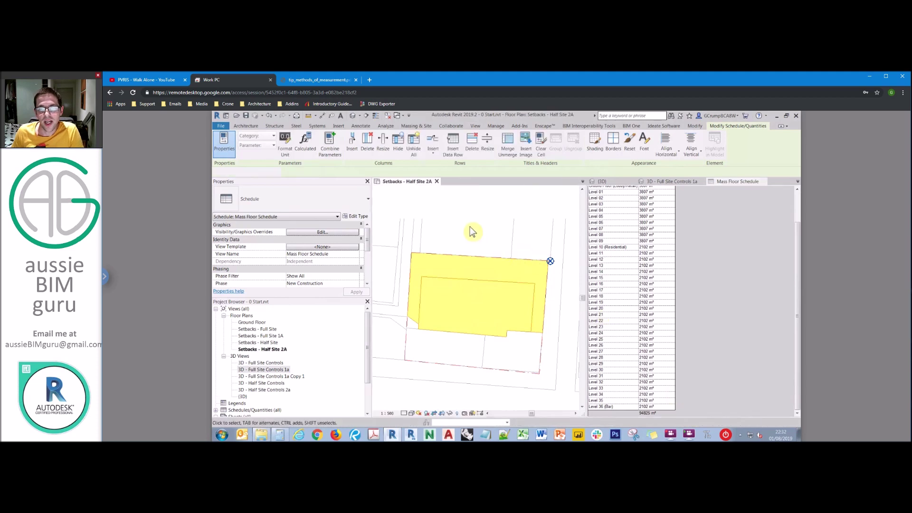
left_click(542, 350)
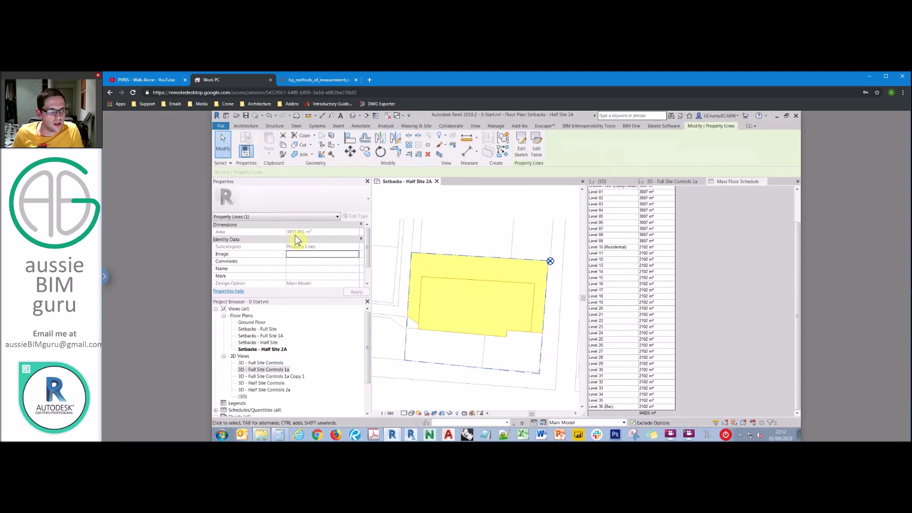
left_click(470, 211)
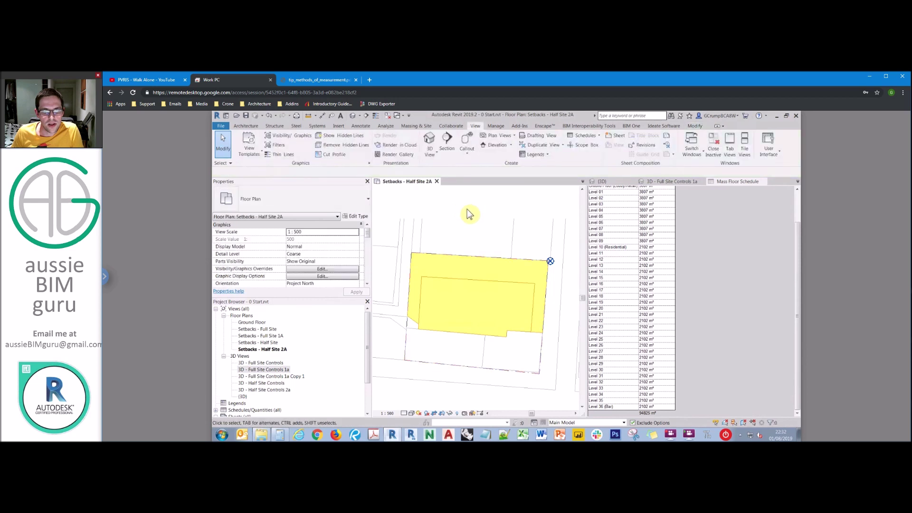
Start a new project parameter and name it "Full site area"
left_click(495, 126)
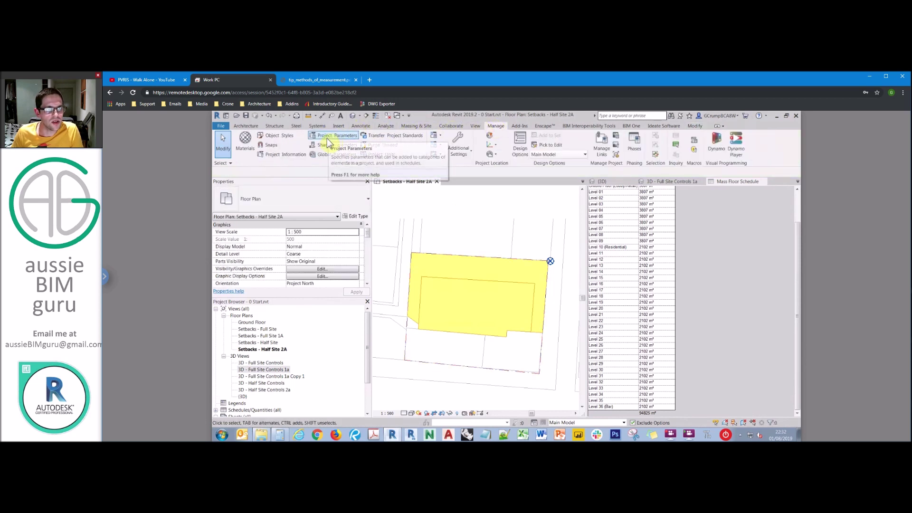
left_click(340, 138)
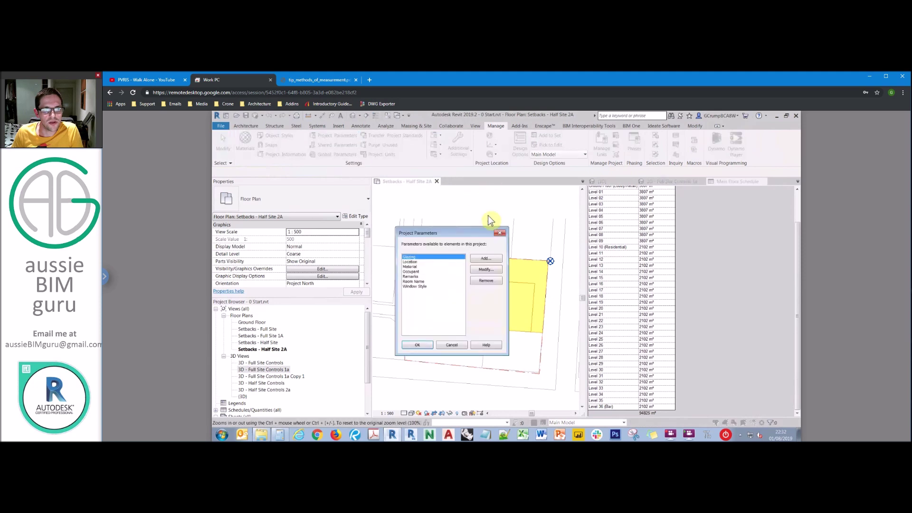
left_click(492, 257)
key("Caps_Lock")
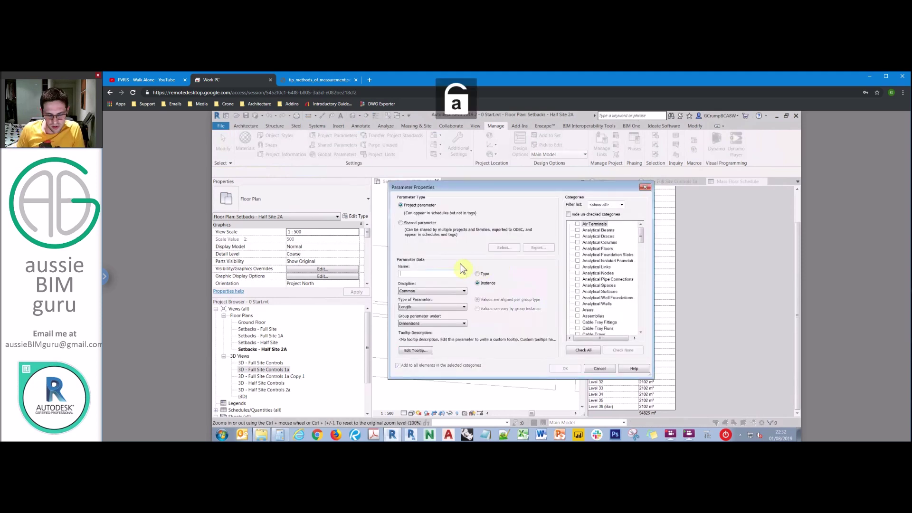
key("Caps_Lock")
type("I")
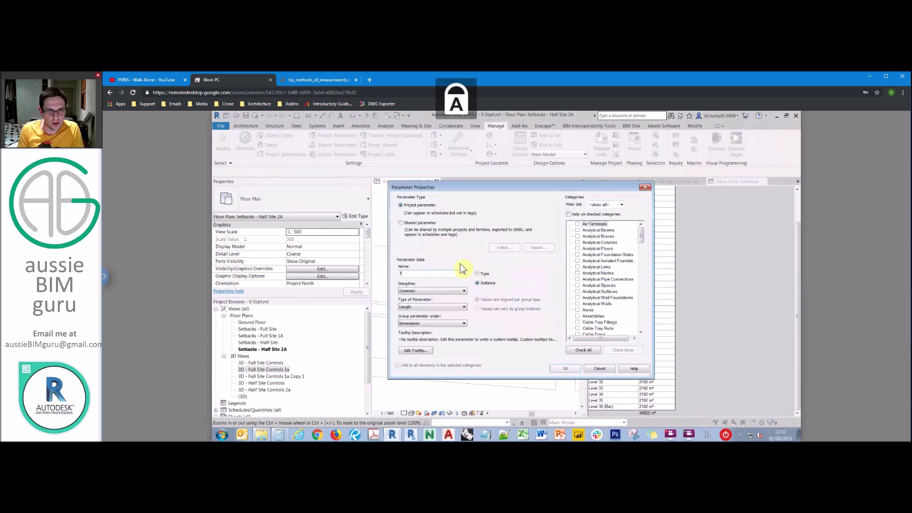
type("F")
key("Caps_Lock")
type("ull site area")
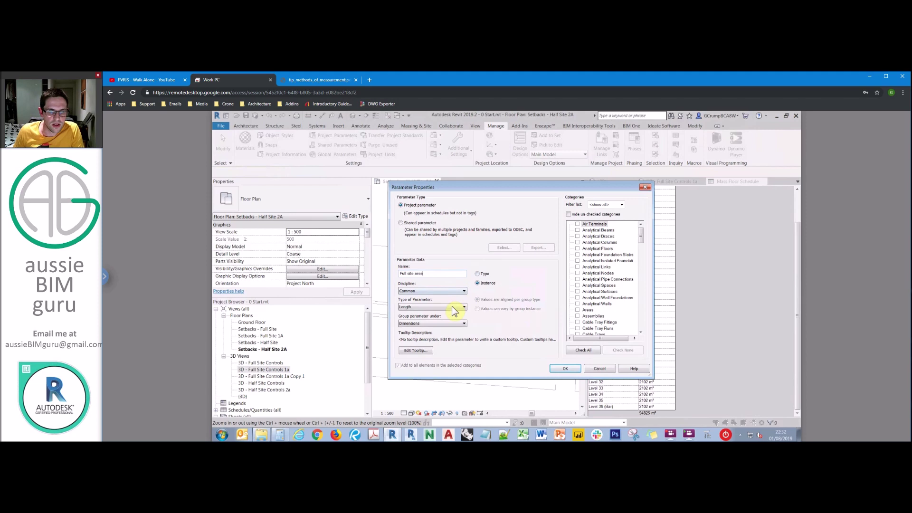
Assign the new parameter to the Project Information category, set its parameter type to Area, and add it to the project
left_click(614, 280)
scroll(613, 282, "down", 20)
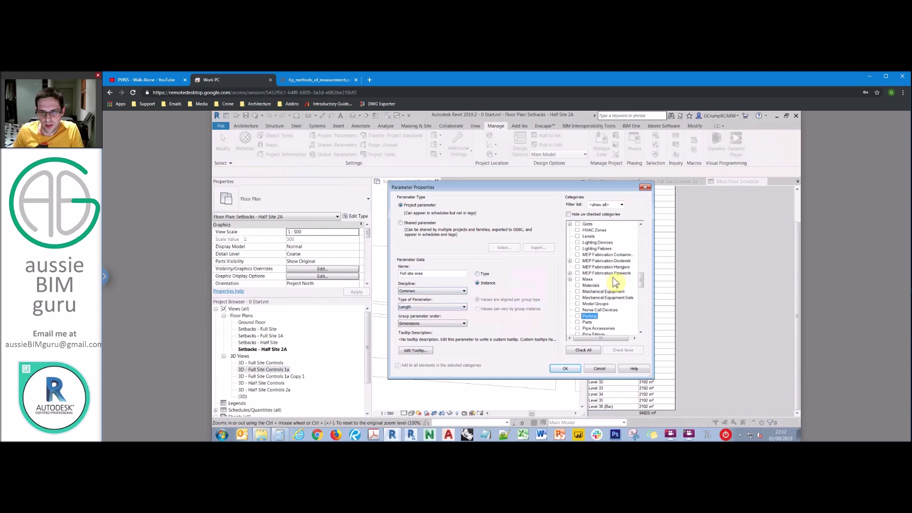
left_click(612, 280)
scroll(581, 329, "down", 2)
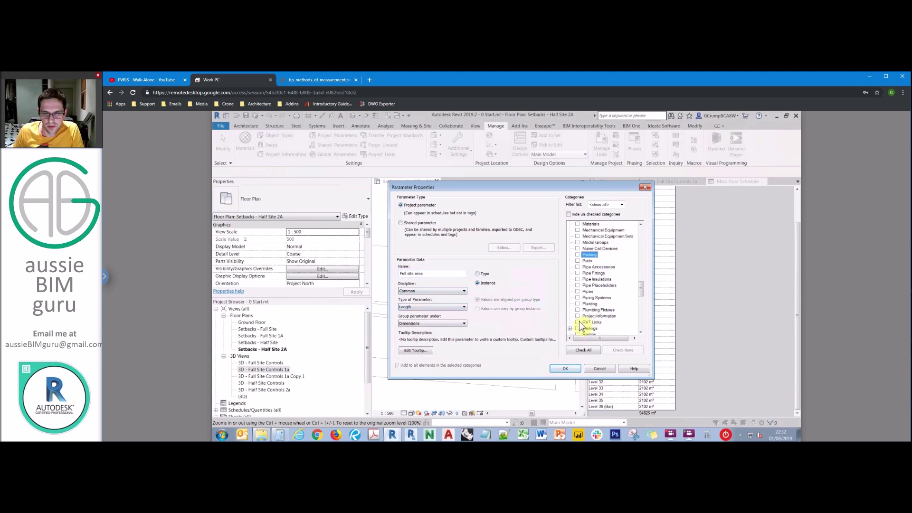
left_click(577, 316)
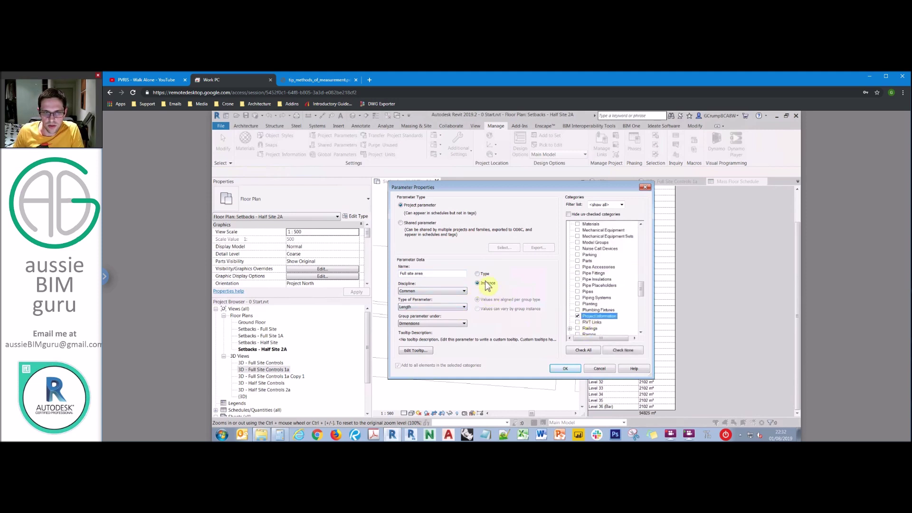
left_click(432, 308)
left_click(407, 333)
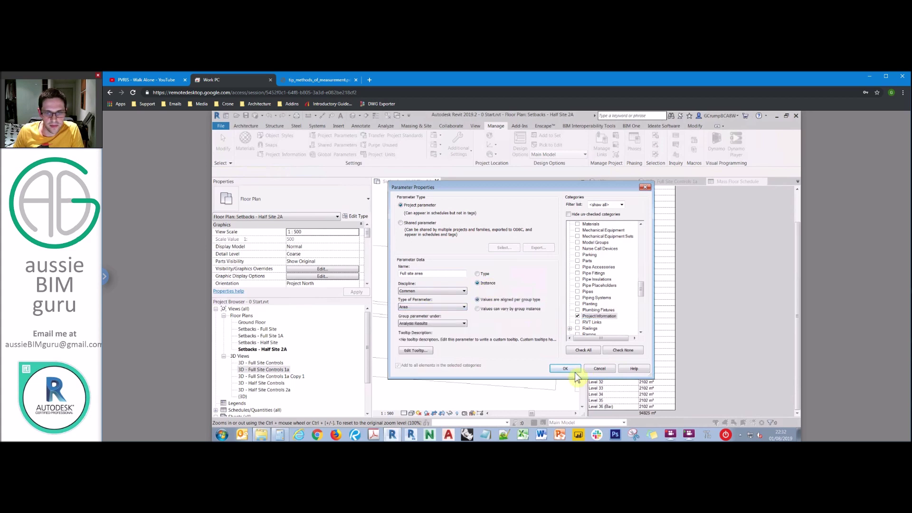
key("Return")
left_click(434, 347)
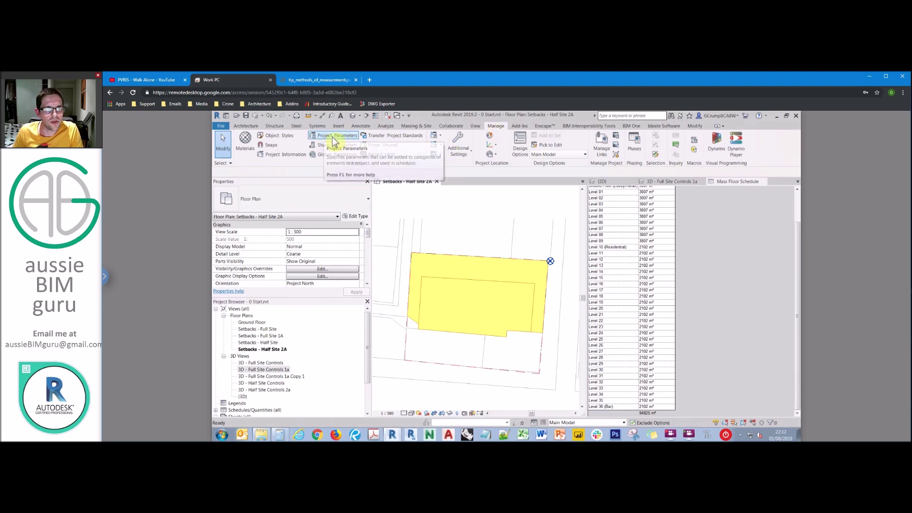
Read the property lines' area and enter 3911 m² as the Full site area in the project information
left_click(287, 156)
key("Escape")
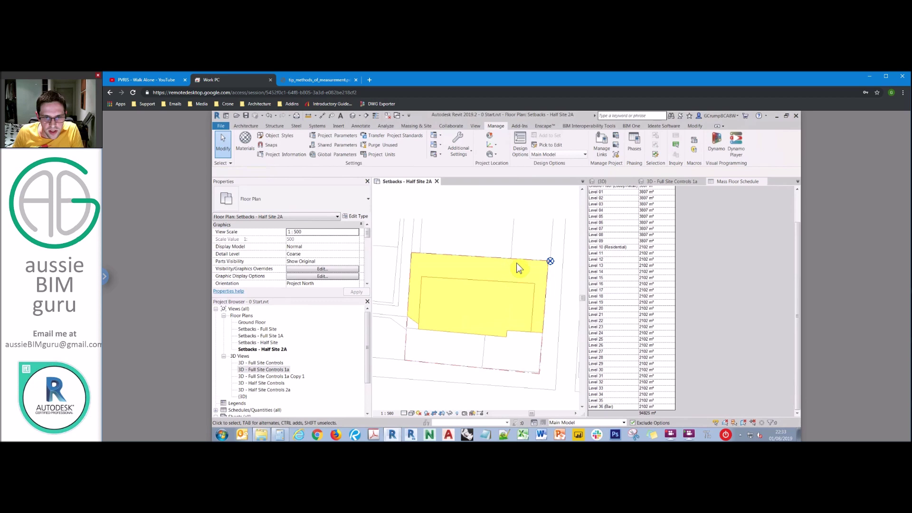
left_click(519, 260)
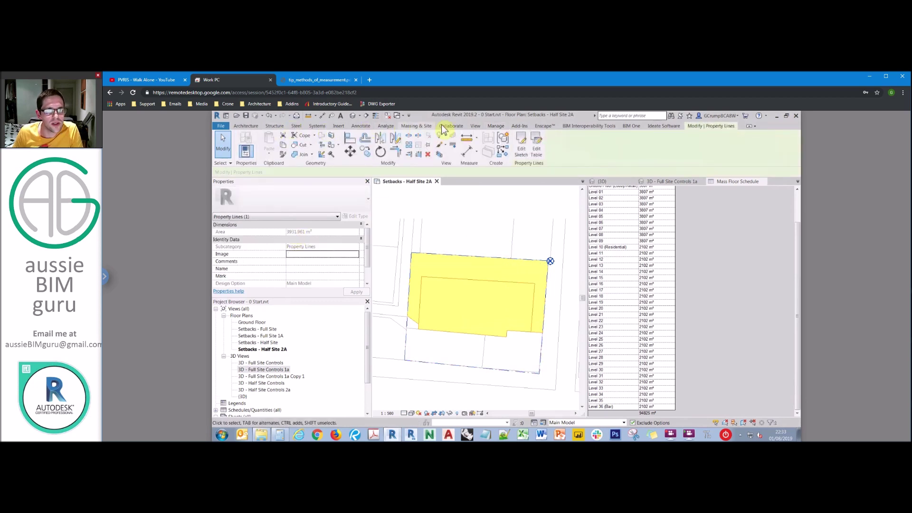
left_click(491, 128)
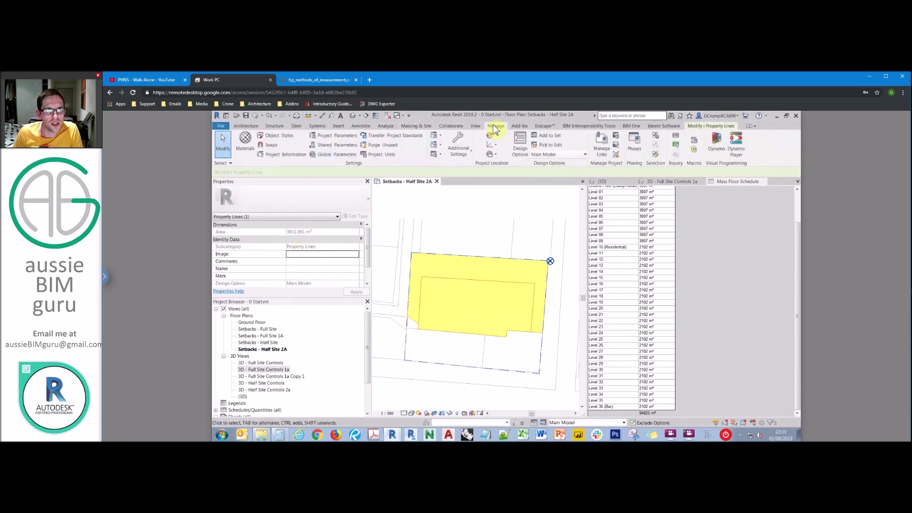
left_click(285, 155)
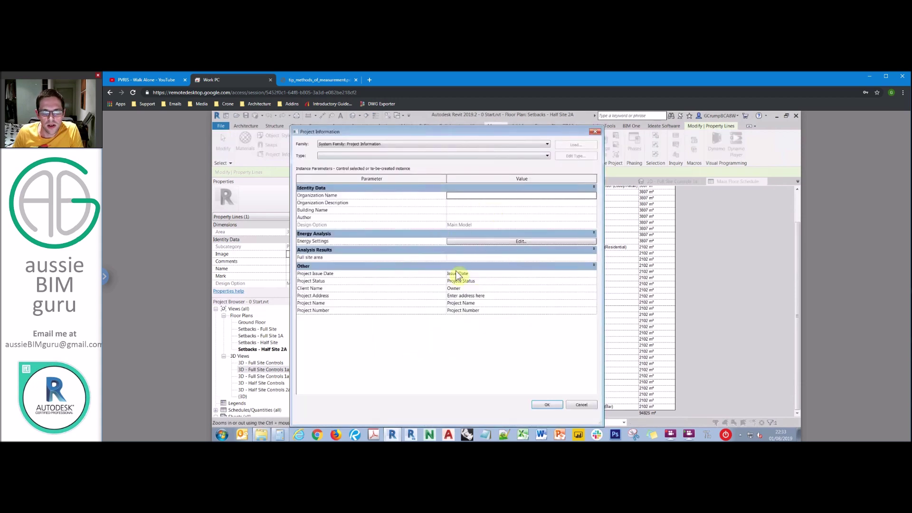
left_click(480, 258)
type("3931")
left_click(491, 202)
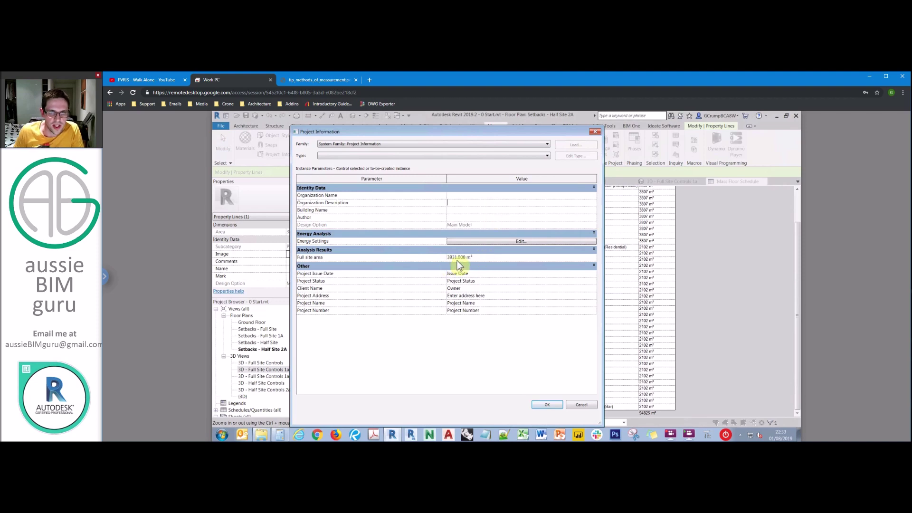
left_click(546, 404)
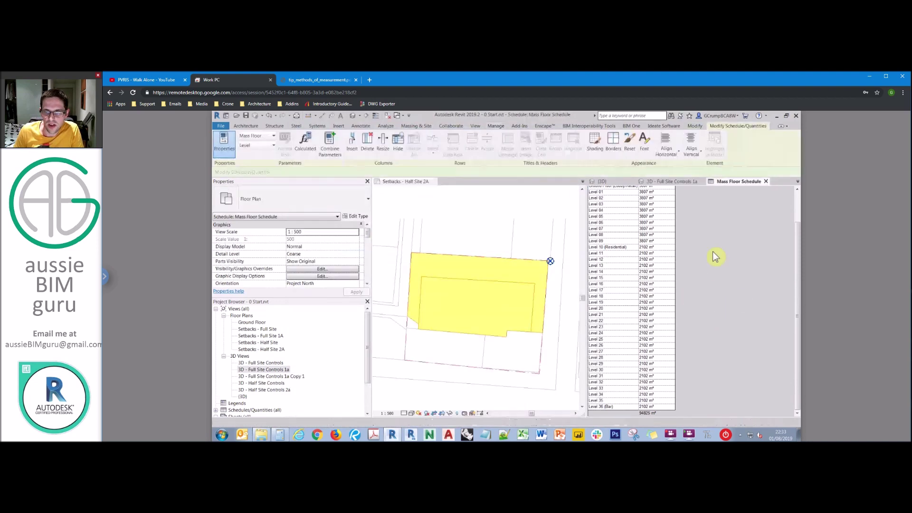
Add the Full site area field from Project Information to the Mass Floor Schedule and make it a hidden field
left_click(715, 256)
scroll(362, 264, "down", 3)
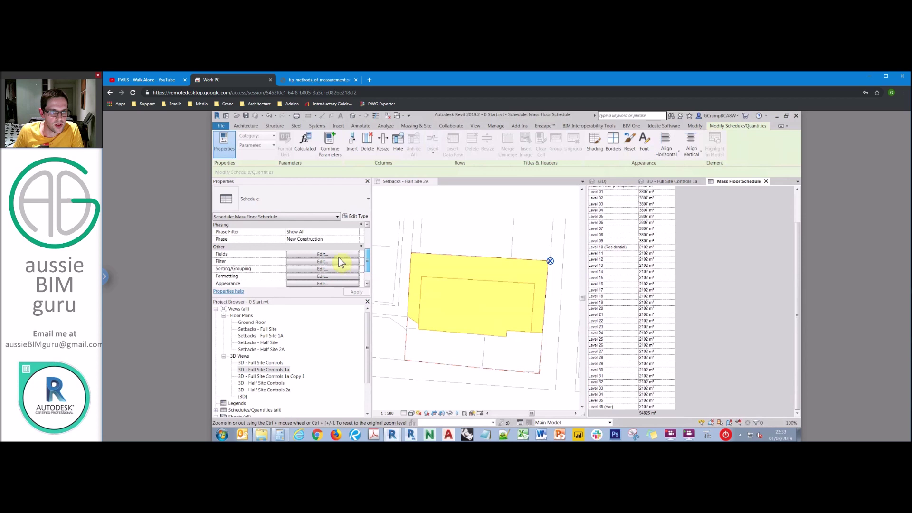
left_click(336, 254)
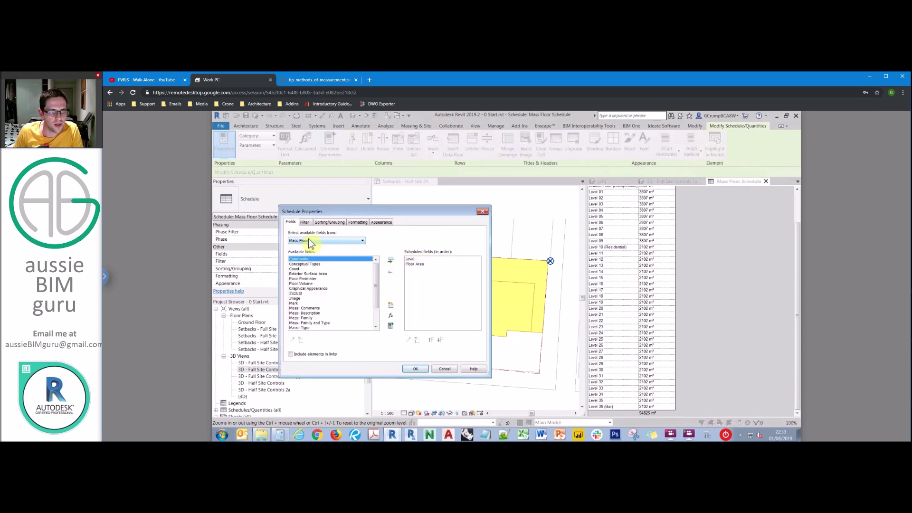
left_click(328, 242)
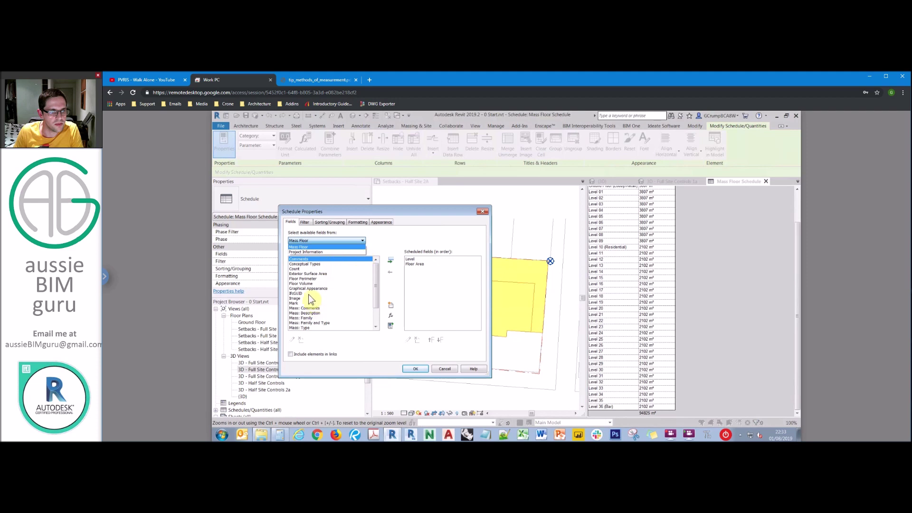
key("Down")
key("Return")
left_click(309, 274)
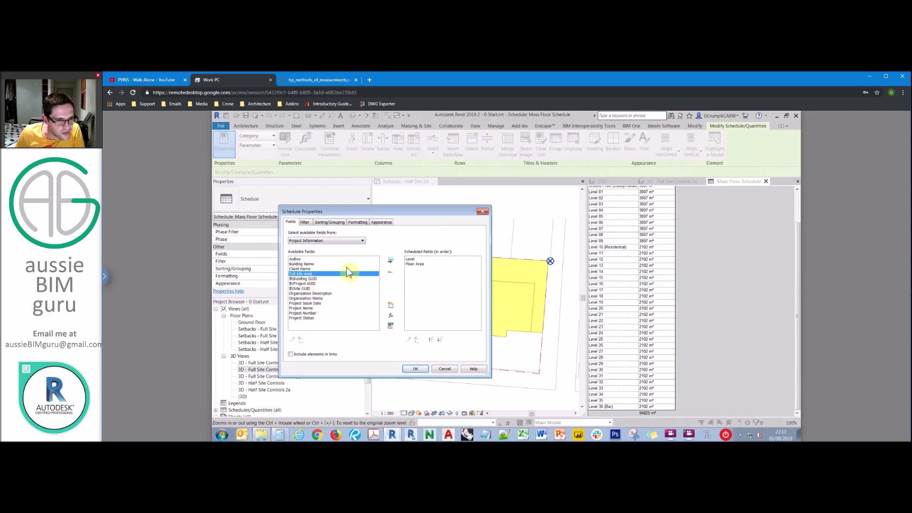
left_click(391, 260)
left_click(357, 222)
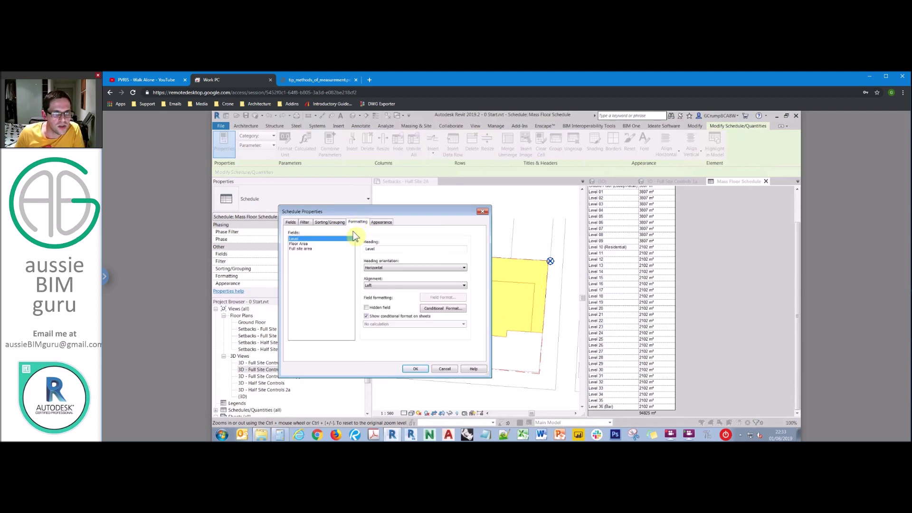
left_click(313, 248)
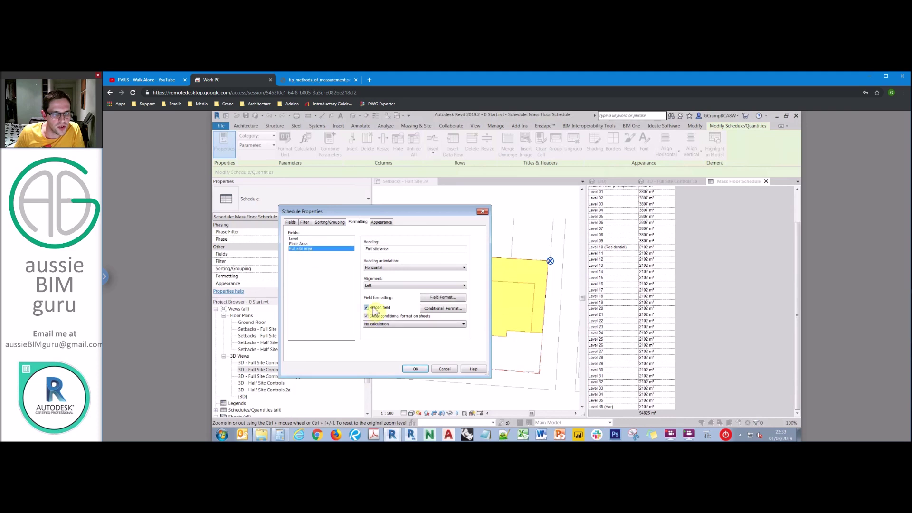
Start a calculated value in the schedule, named FSR, with discipline Common and type Number
left_click(291, 223)
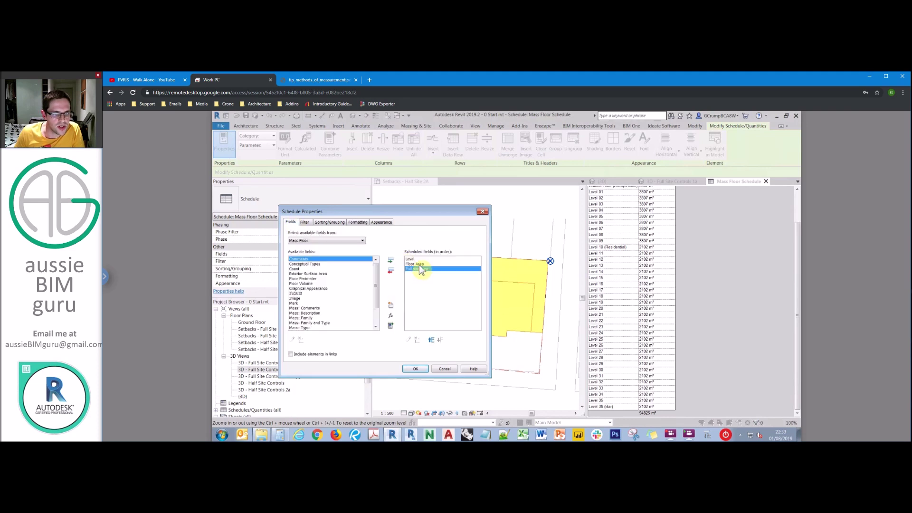
left_click(390, 316)
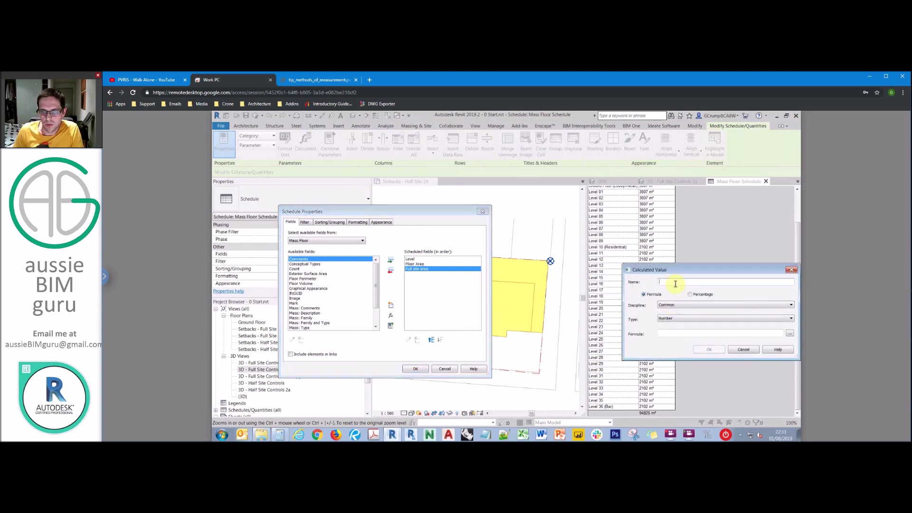
key("Caps_Lock")
type("FSR")
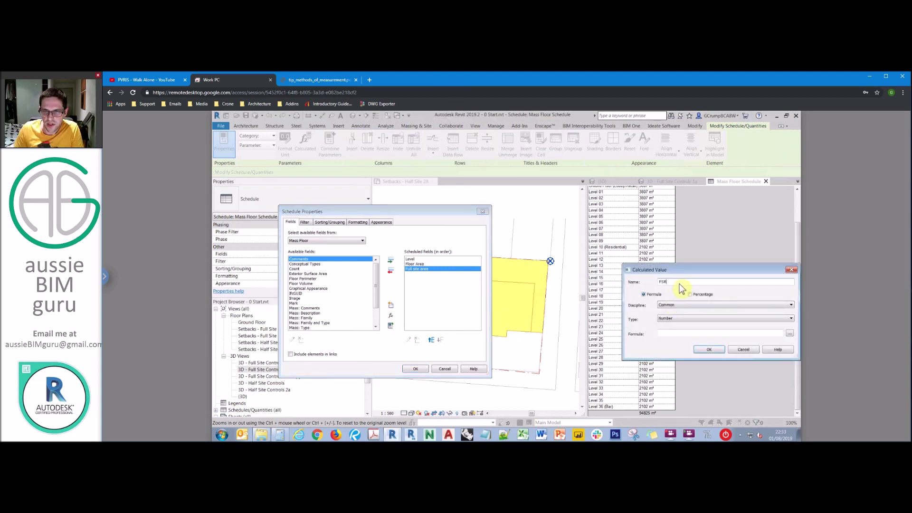
left_click(673, 317)
left_click(673, 335)
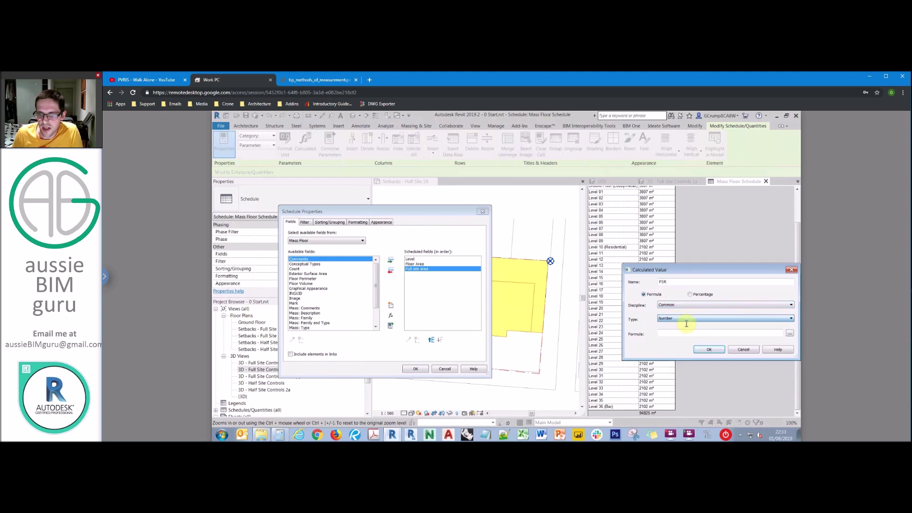
Define the FSR formula as Floor Area/Full site area and add the calculated field to the schedule
left_click(790, 334)
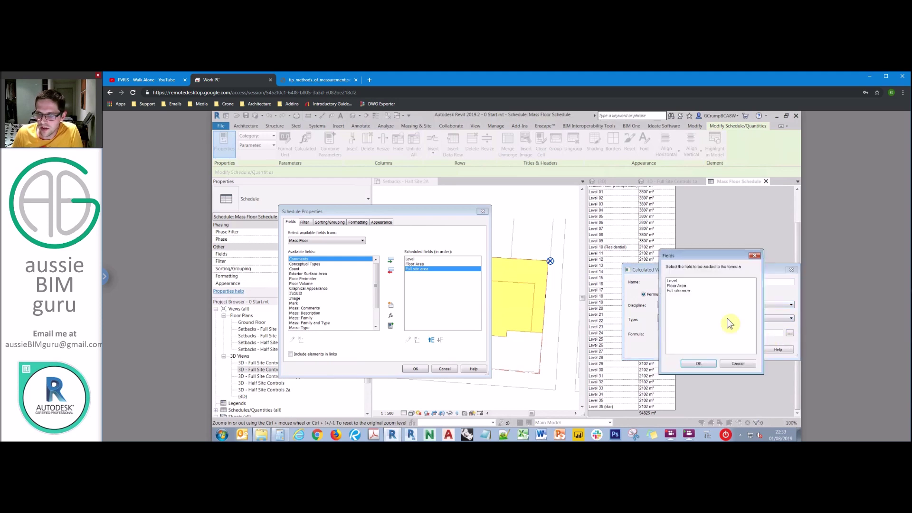
left_click(685, 286)
left_click(698, 364)
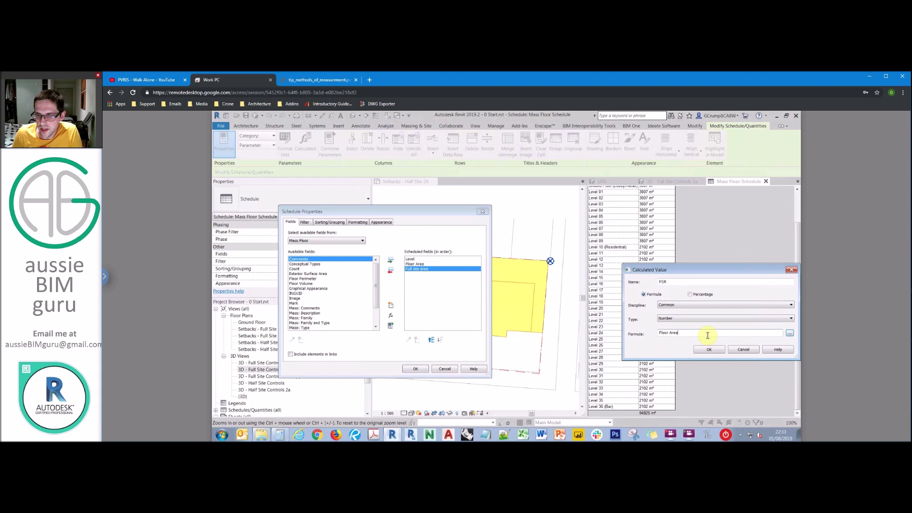
left_click(790, 333)
left_click(679, 290)
left_click(705, 365)
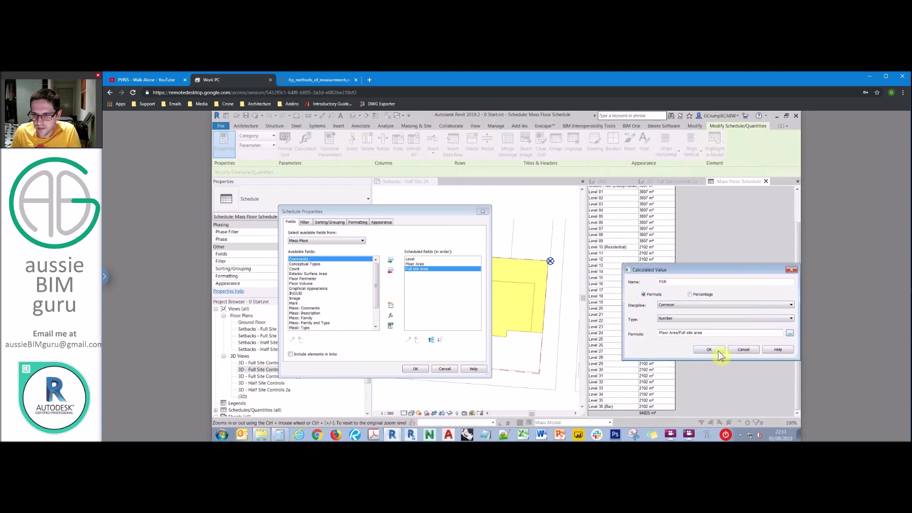
left_click(718, 350)
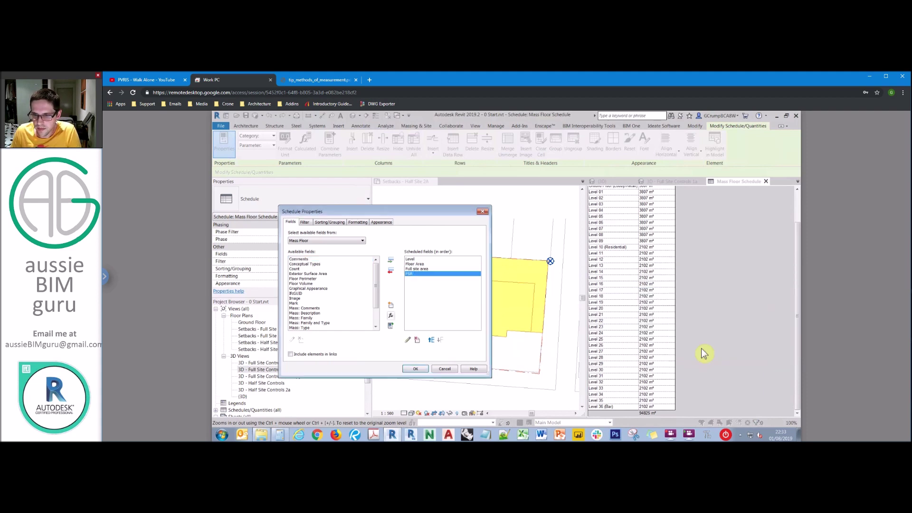
left_click(416, 369)
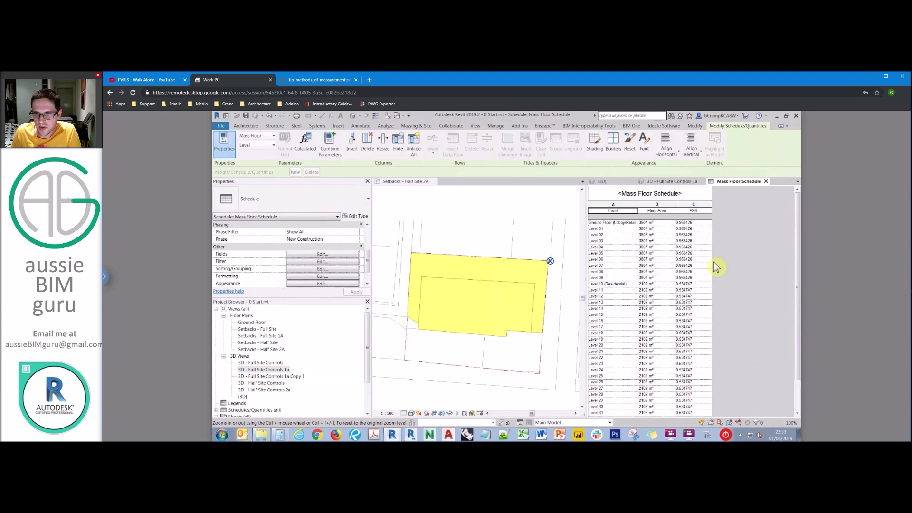
Set the schedule's FSR field to calculate totals and check the FSR column from the level rows to the grand total
scroll(687, 293, "down", 2)
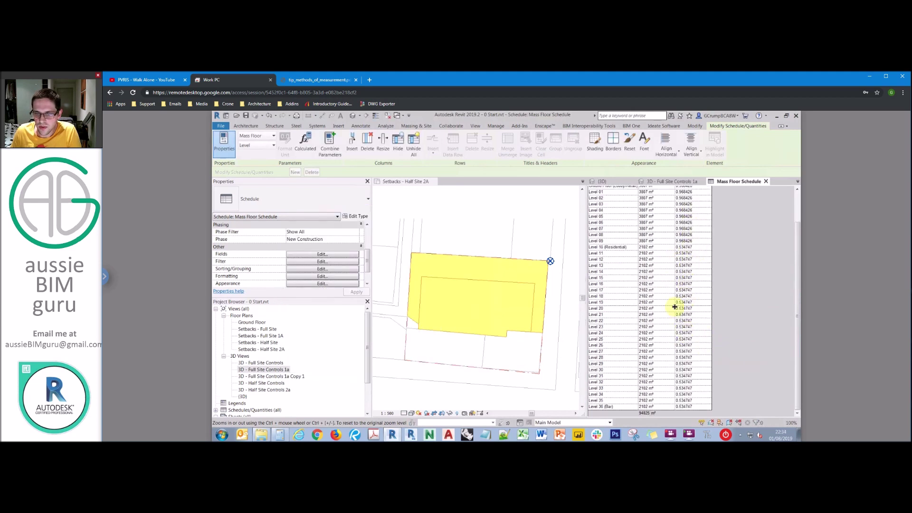
left_click(325, 255)
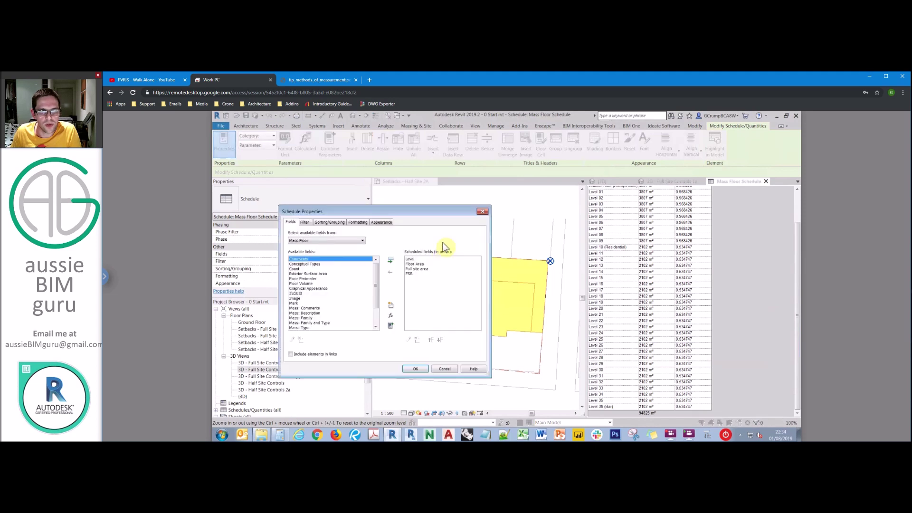
left_click(329, 221)
left_click(358, 222)
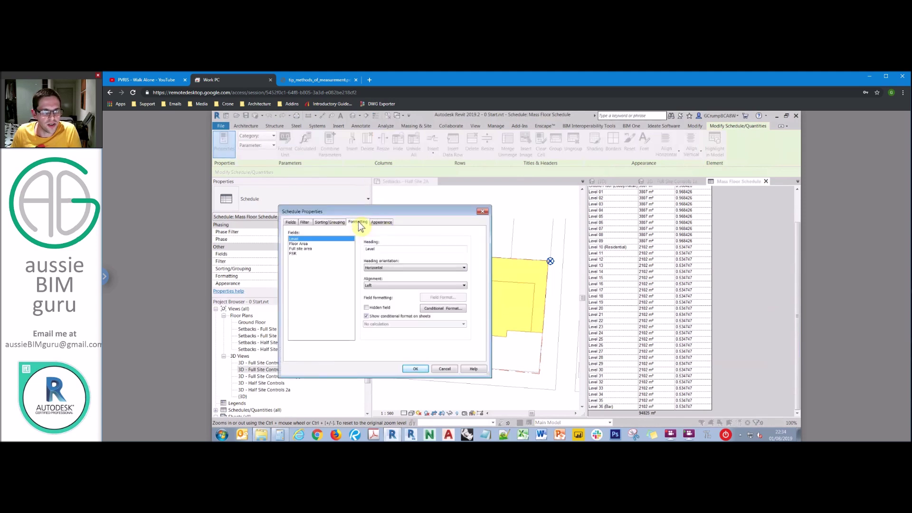
left_click(293, 253)
left_click(389, 324)
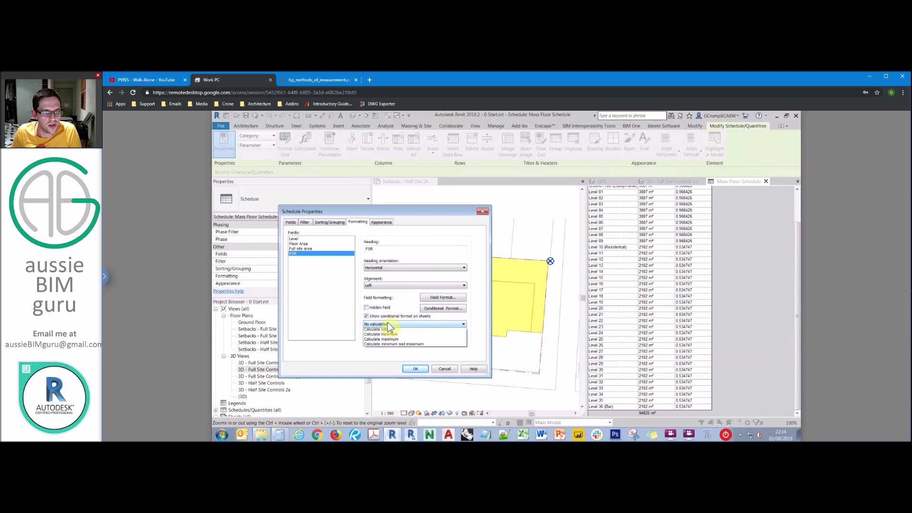
left_click(378, 341)
left_click(415, 368)
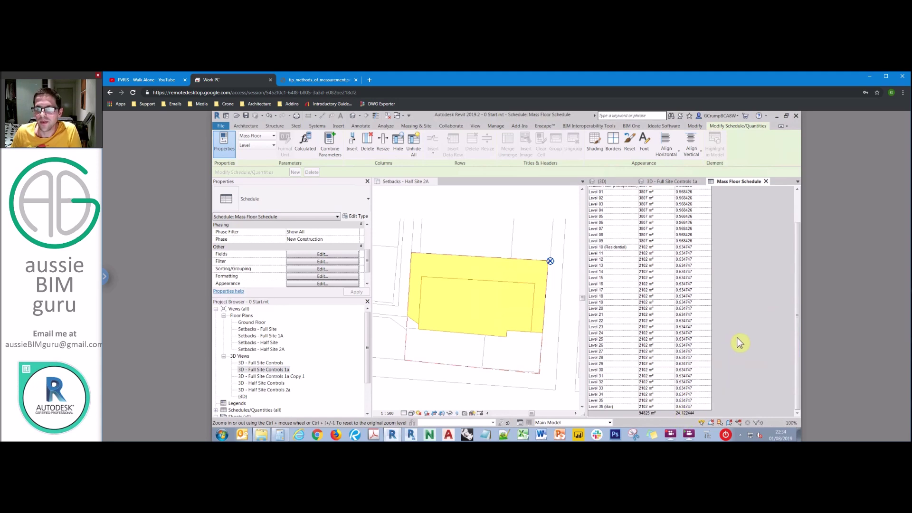
scroll(739, 341, "up", 2)
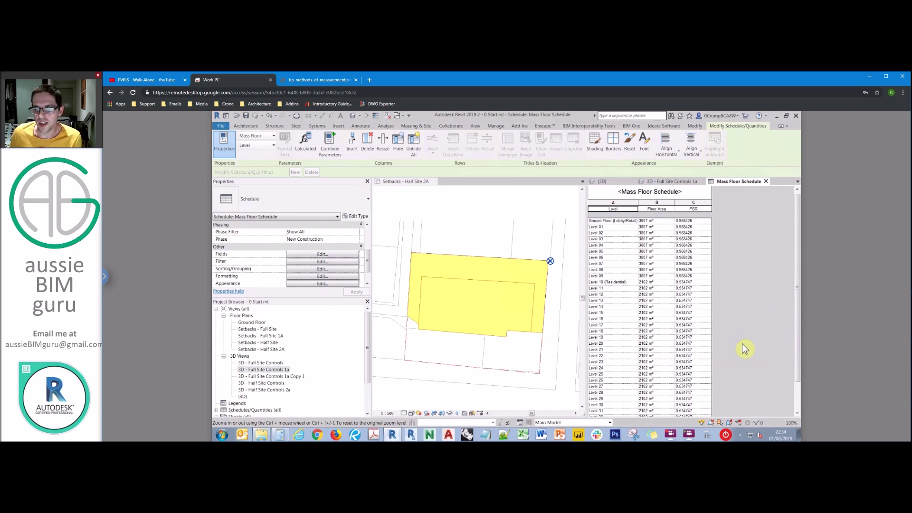
scroll(738, 338, "down", 3)
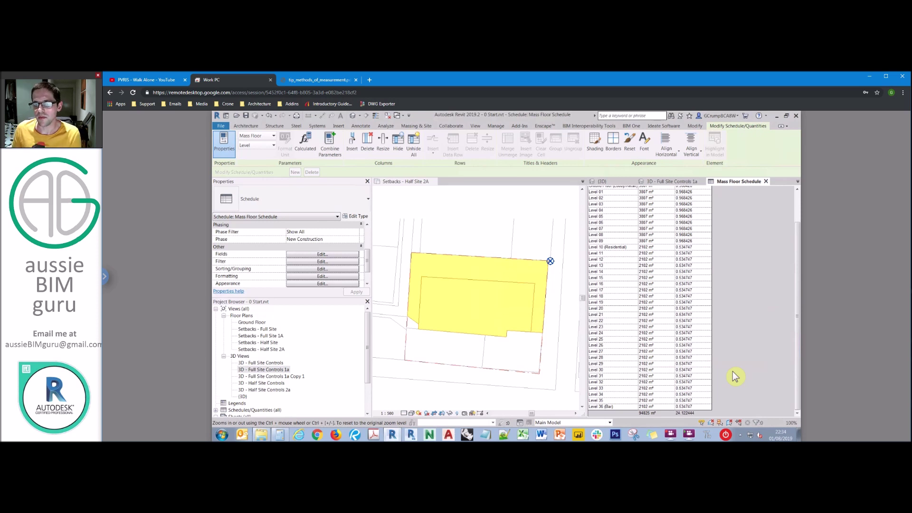
scroll(720, 354, "up", 3)
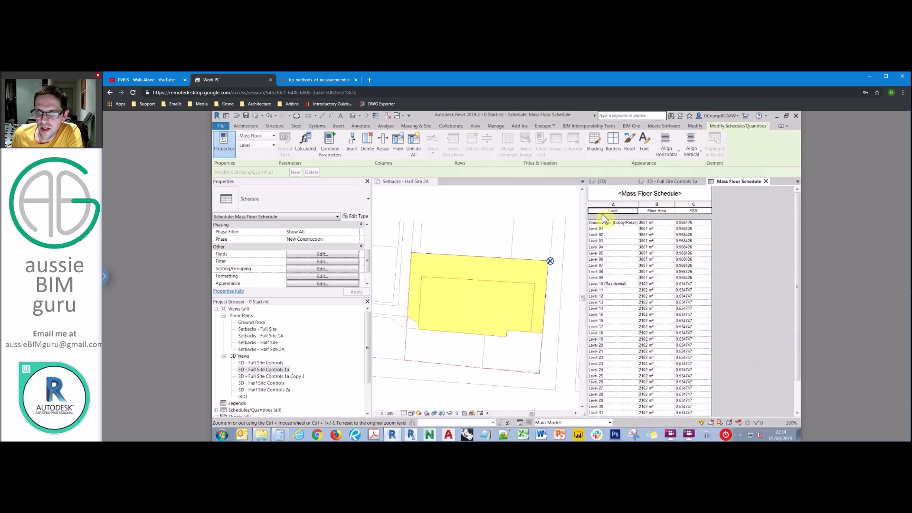
Close the Setbacks - Half Site 2A plan and all other open views, closing the 0 Start project
left_click(431, 207)
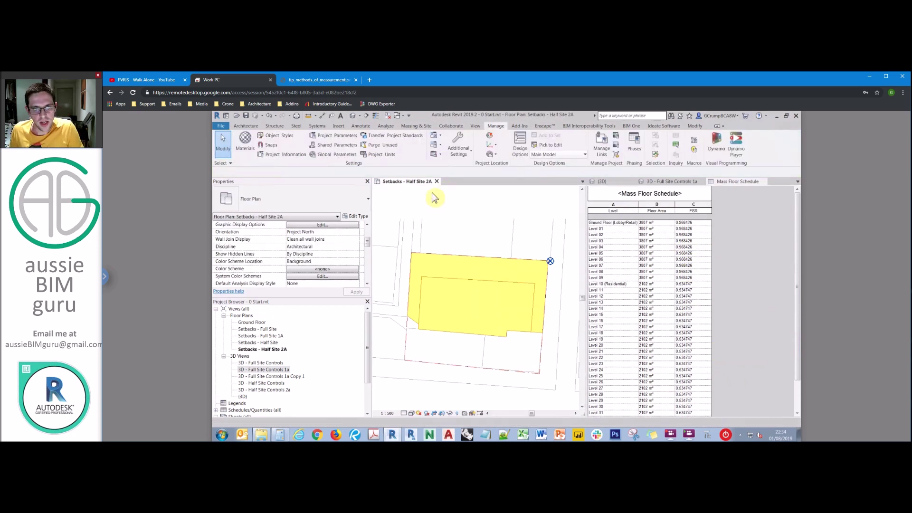
left_click(436, 181)
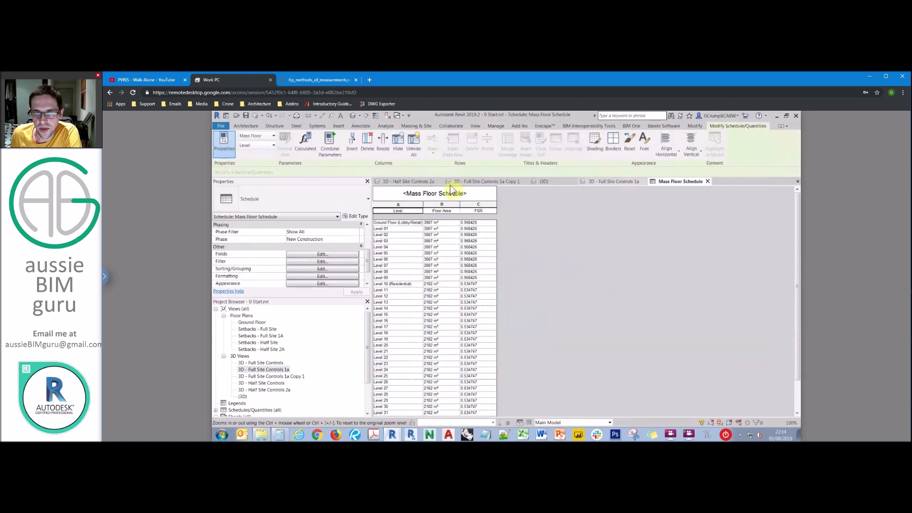
left_click(442, 180)
left_click(452, 180)
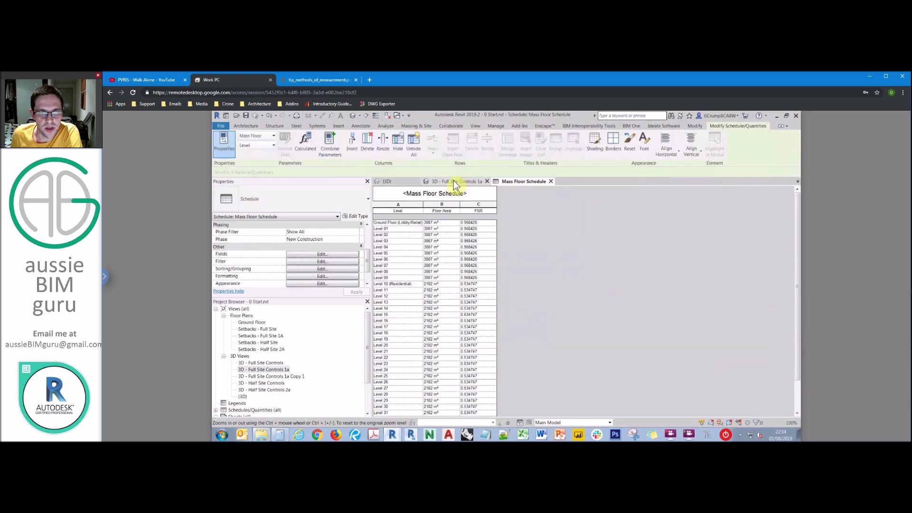
left_click(487, 181)
left_click(481, 181)
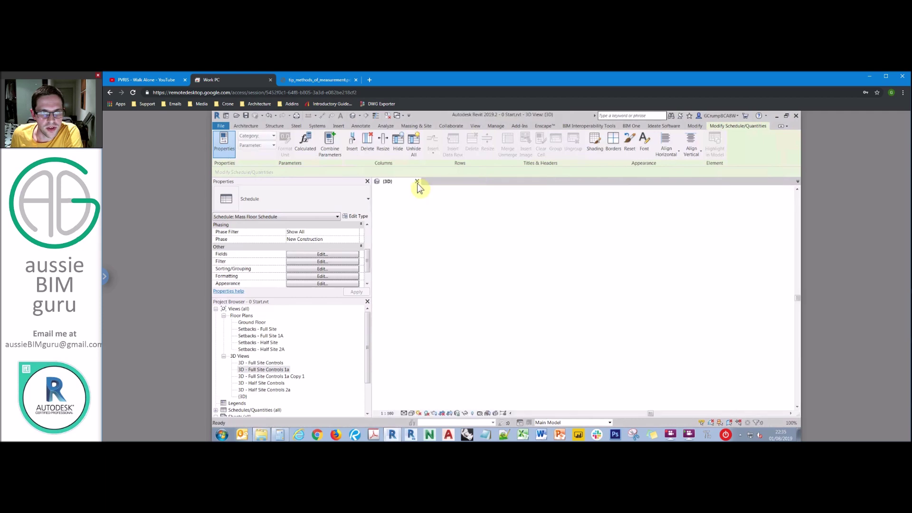
left_click(417, 182)
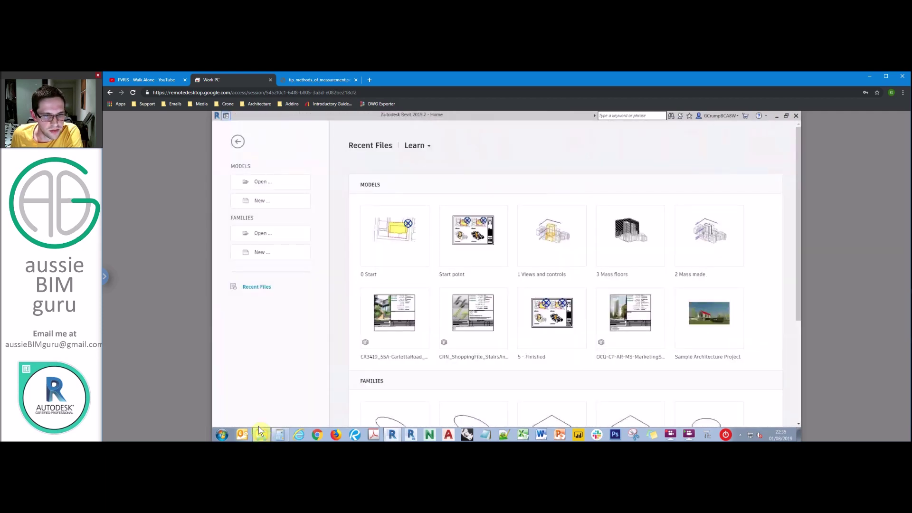
Open the project 3 Mass floors.rvt from the feaso 2 folder
key("ctrl+o")
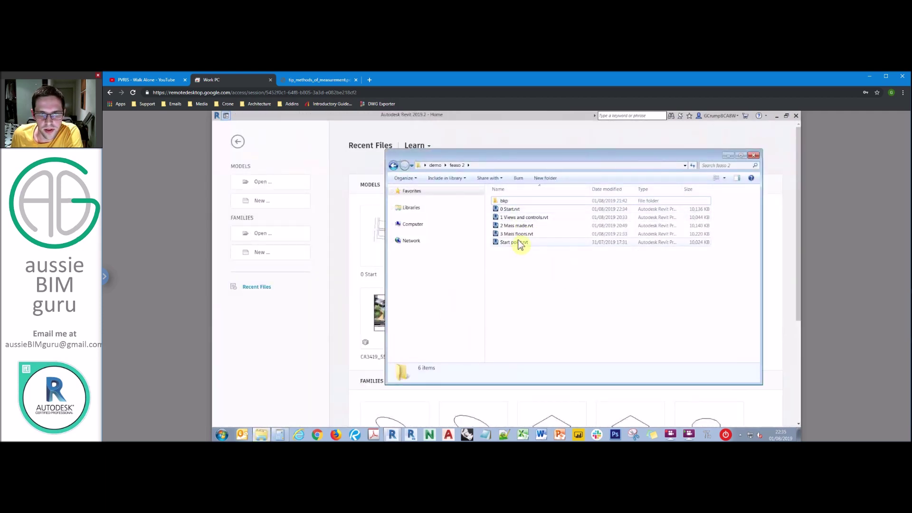
left_click(517, 235)
double_click(522, 237)
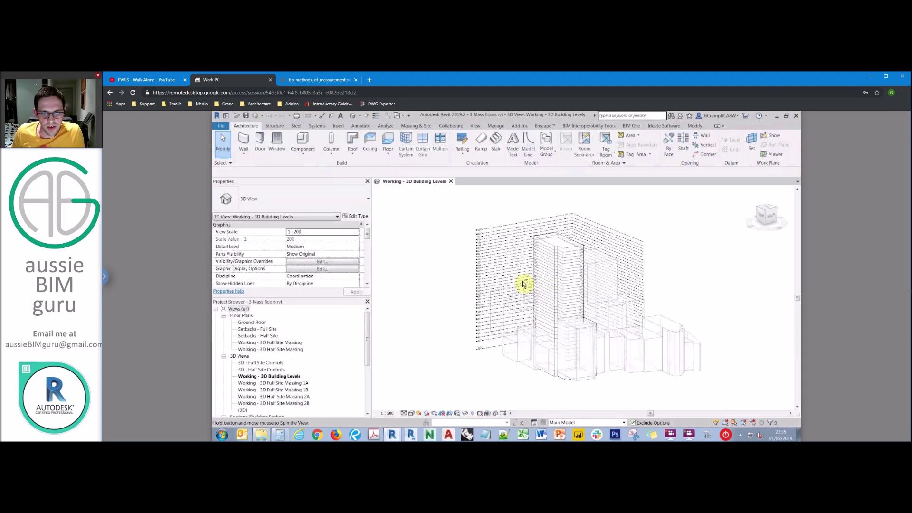
View the working 3D views Full Site Massing 1A and Half Site Massing 2A, and return to 3D Building Levels
double_click(294, 383)
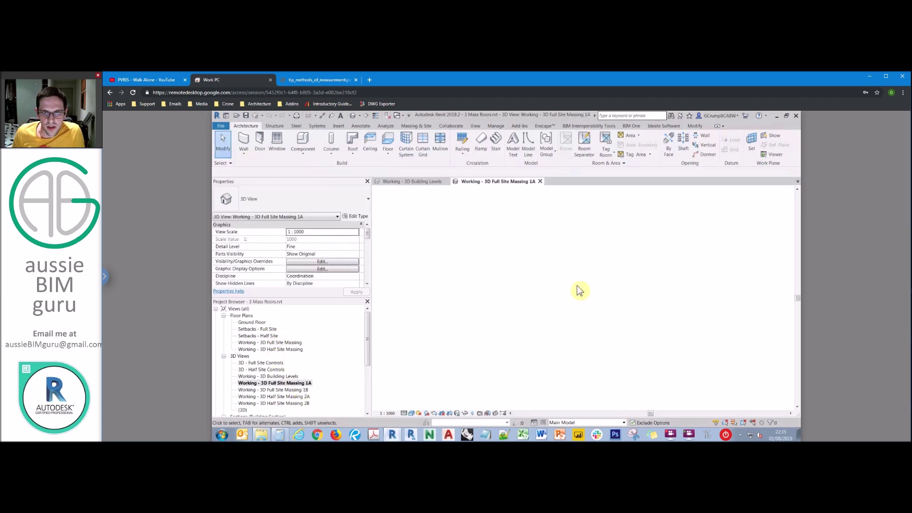
double_click(299, 397)
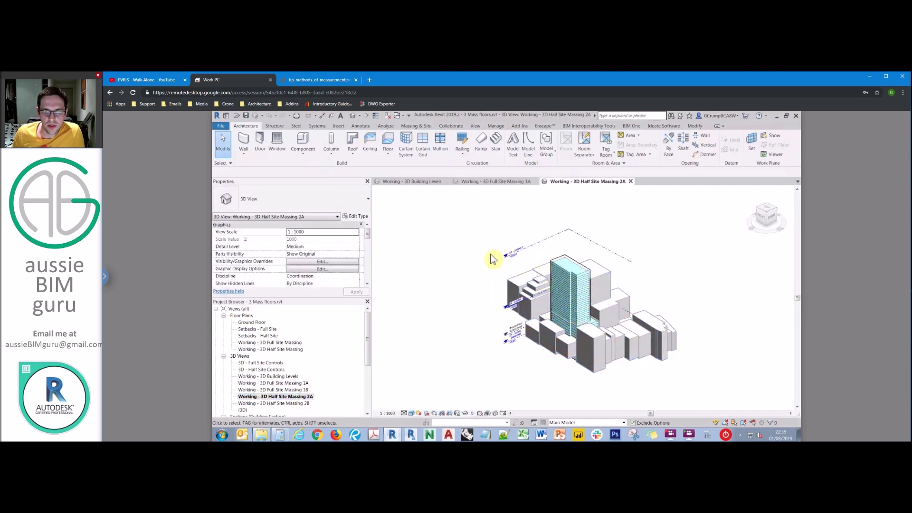
middle_click_drag(491, 281, 479, 256, "shift")
double_click(269, 376)
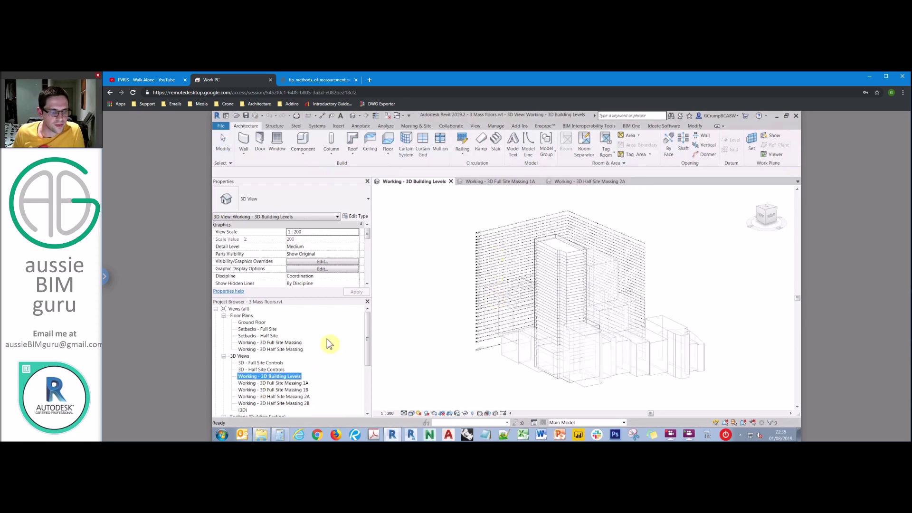
Open the Mass Floor Schedule of the 3 Mass floors project
scroll(314, 356, "down", 1)
scroll(315, 356, "down", 5)
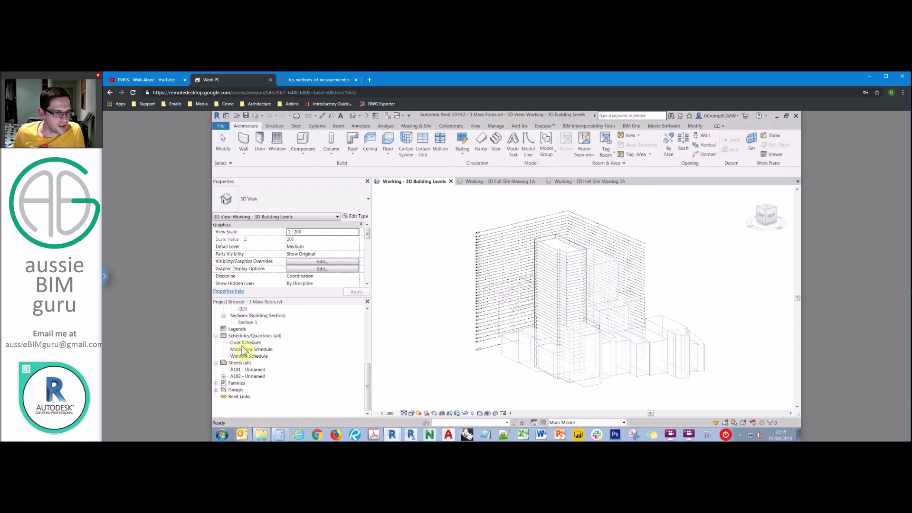
left_click(247, 349)
double_click(247, 349)
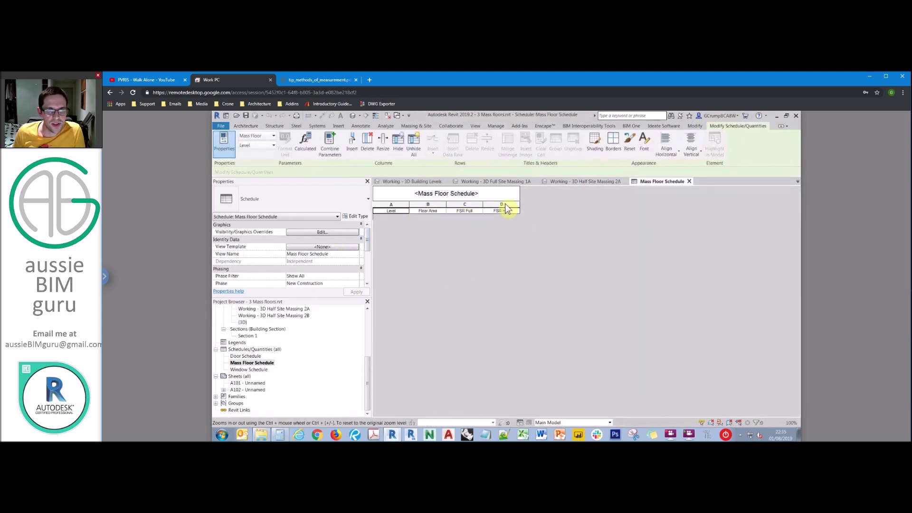
Check the full and half site area values in the project information, leaving them as they are
left_click(495, 126)
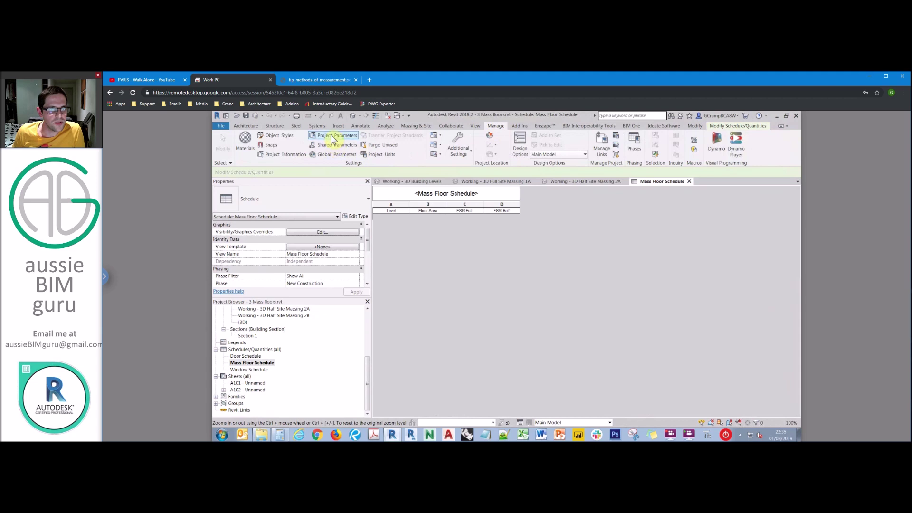
left_click(285, 155)
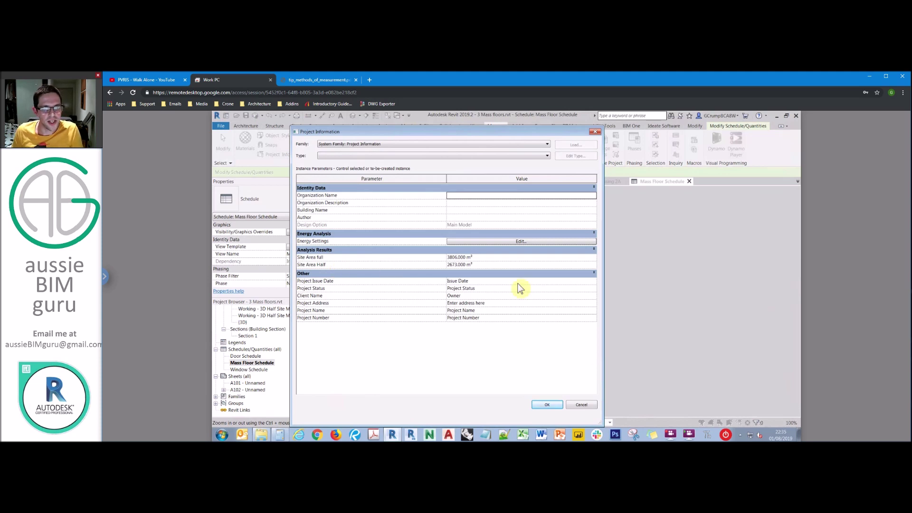
left_click(585, 408)
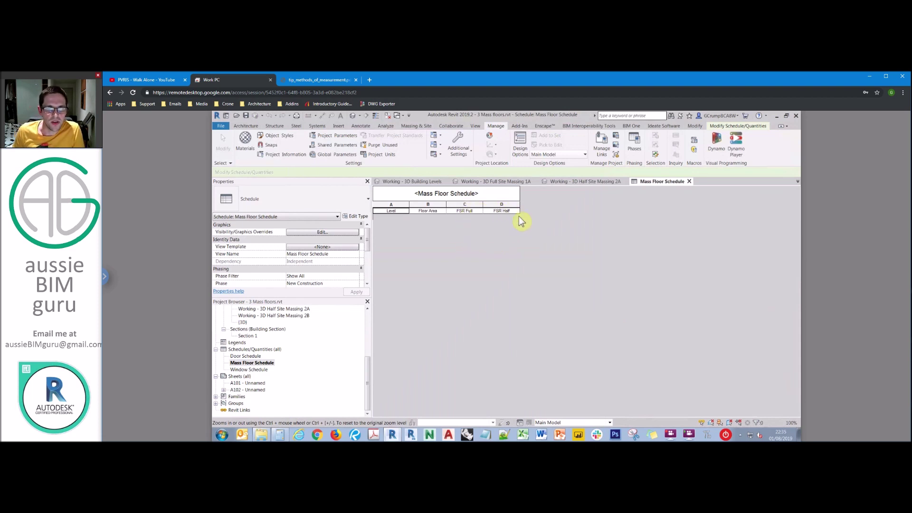
Check the design option visibility settings of the Mass Floor Schedule
type("VG")
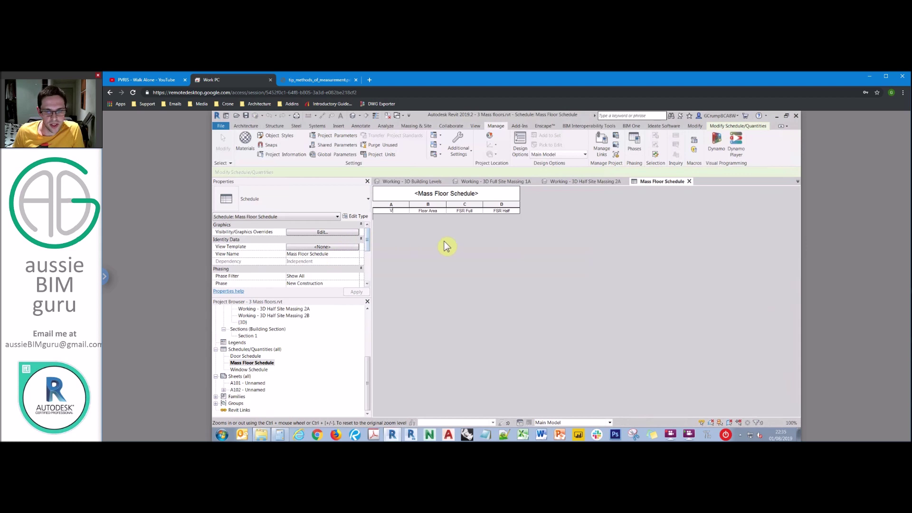
left_click(327, 232)
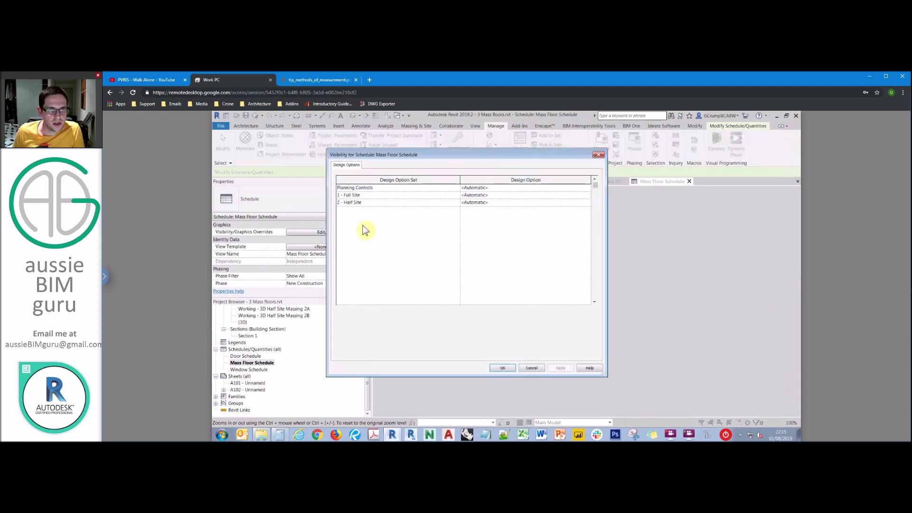
key("Return")
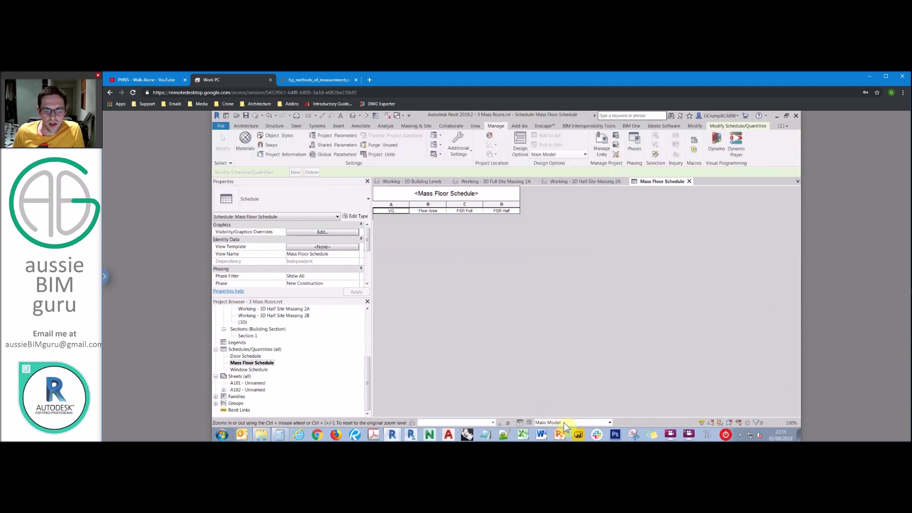
Make 1A - Maximize the active design option and examine the schedule's floor area and FSR totals
left_click(567, 423)
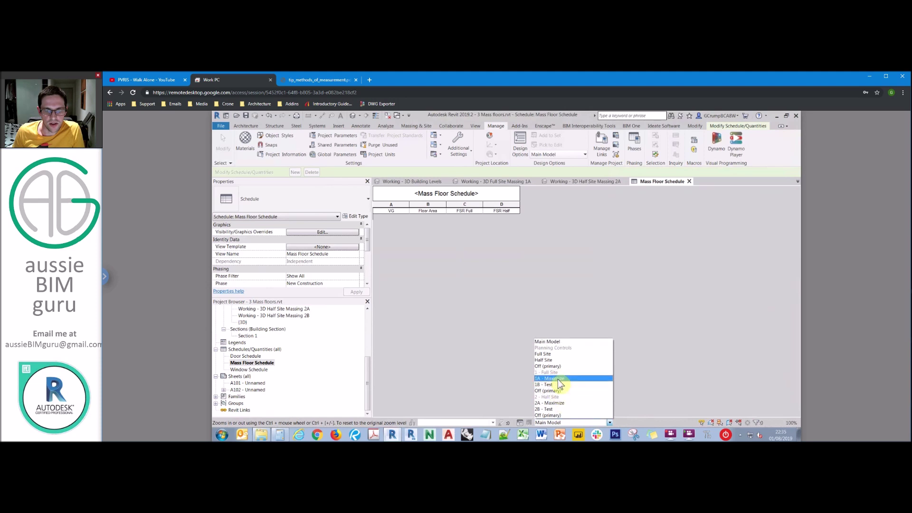
left_click(550, 378)
scroll(545, 267, "down", 3)
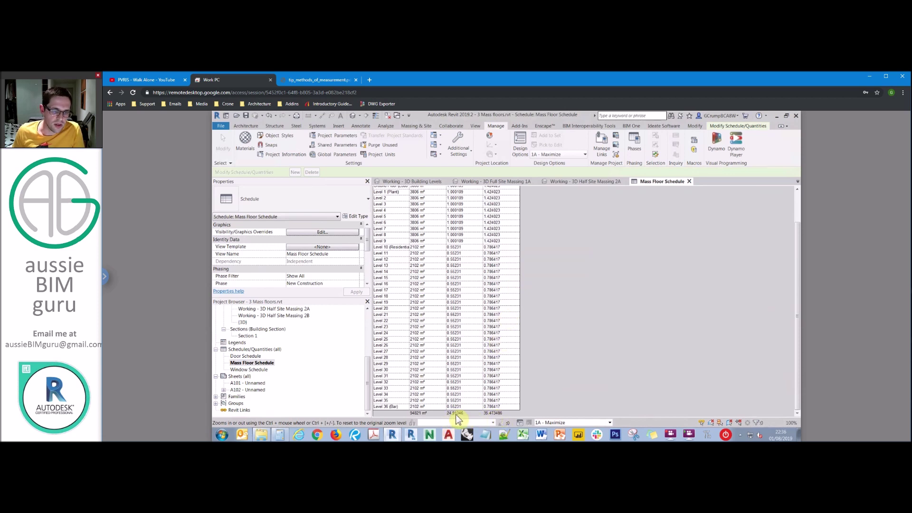
Make 2A - Maximize the active design option and examine its floor areas and FSR values in the schedule
left_click(565, 422)
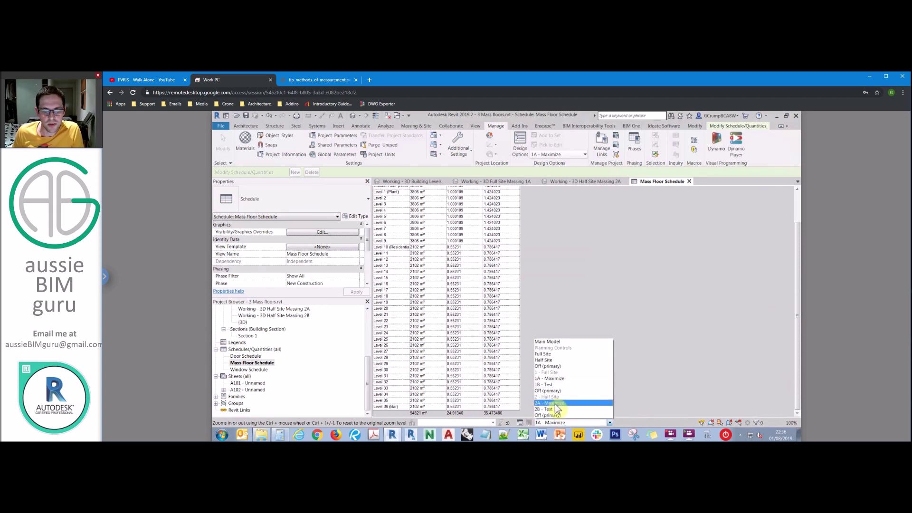
left_click(551, 403)
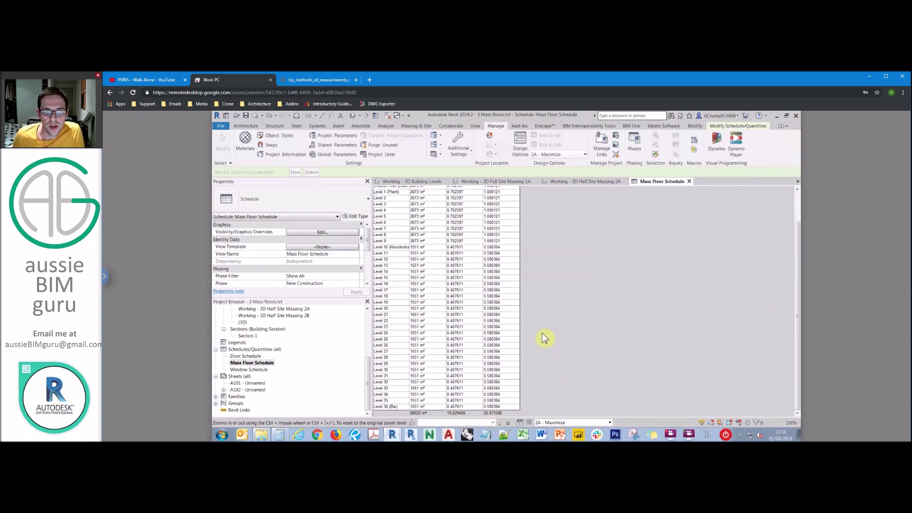
scroll(540, 333, "up", 3)
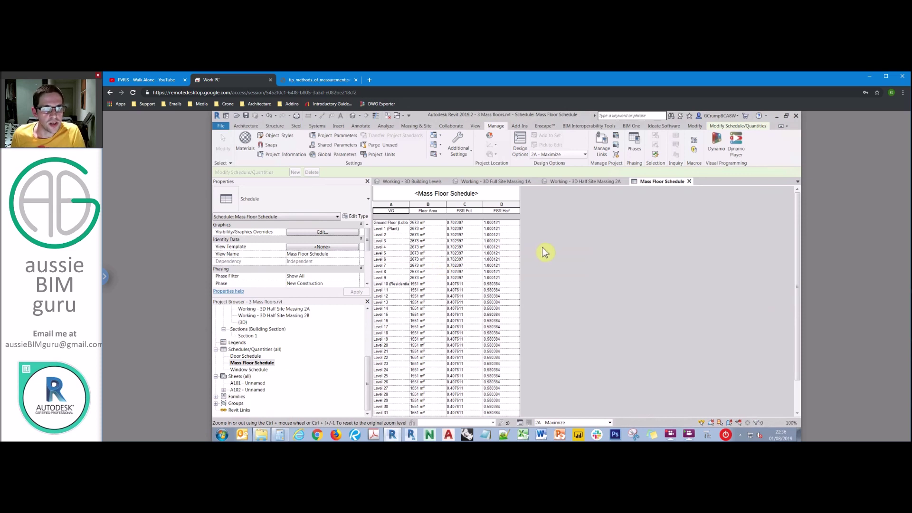
left_click(322, 355)
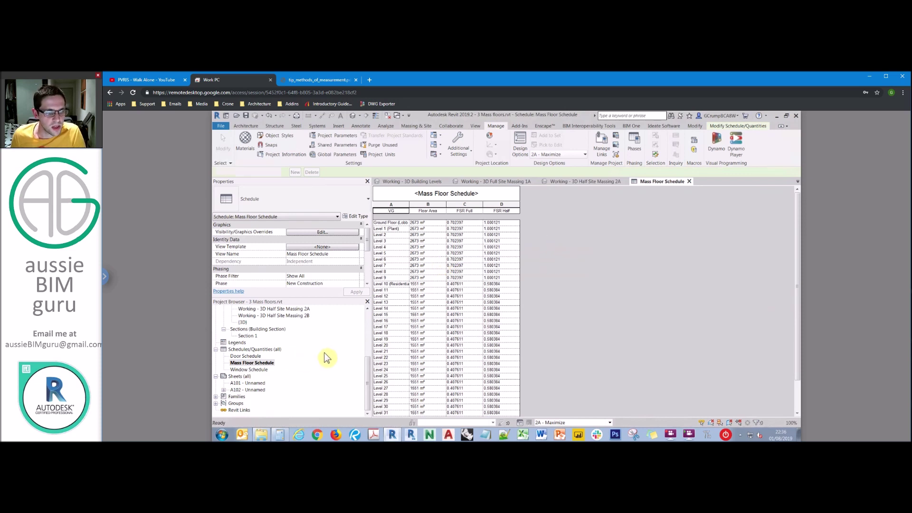
scroll(320, 357, "up", 1)
scroll(322, 357, "up", 2)
double_click(298, 336)
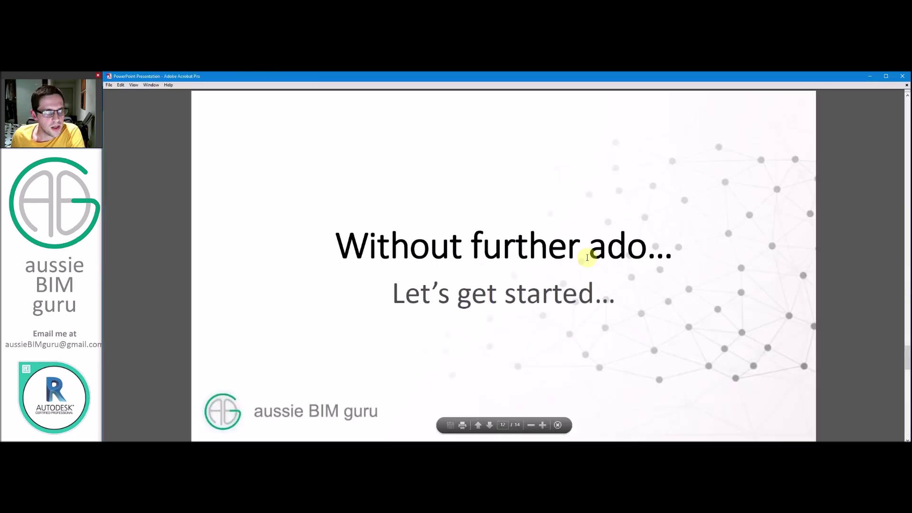
scroll(661, 253, "down", 1)
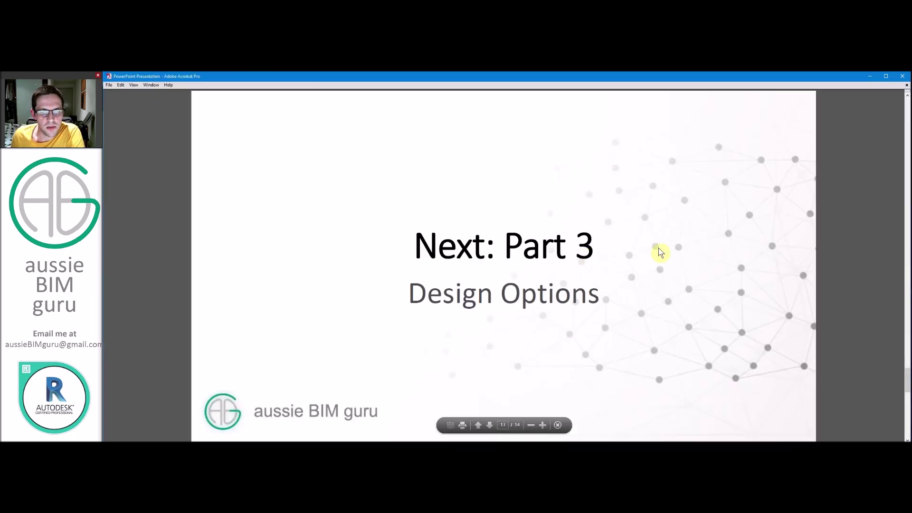
scroll(594, 248, "down", 1)
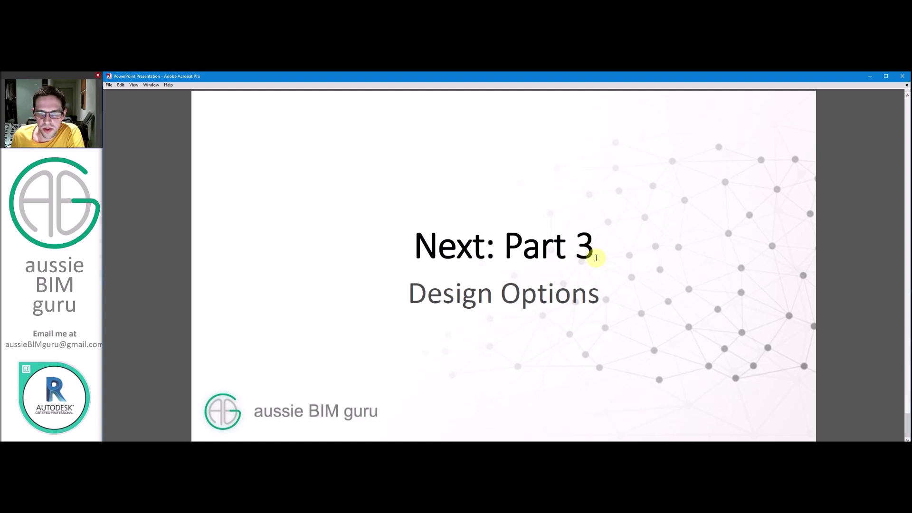